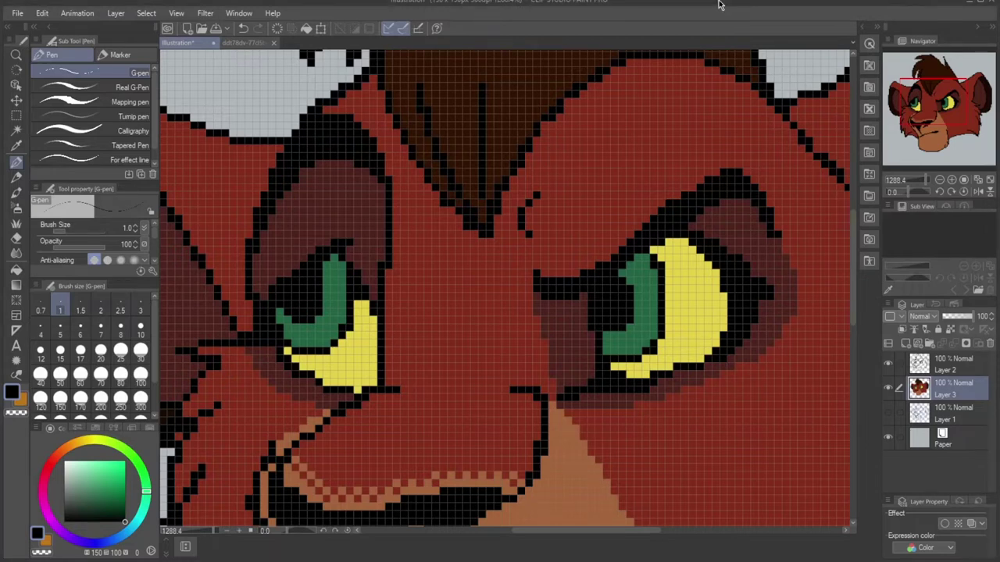
Step: Add a new raster layer directly above Layer 3 for the shading
{"action": "mouse_move", "coordinate": [936, 119]}
{"action": "left_mouse_down"}
{"action": "mouse_move", "coordinate": [912, 94]}
{"action": "mouse_move", "coordinate": [935, 152]}
{"action": "mouse_move", "coordinate": [923, 90]}
{"action": "mouse_move", "coordinate": [925, 120]}
{"action": "left_mouse_up"}
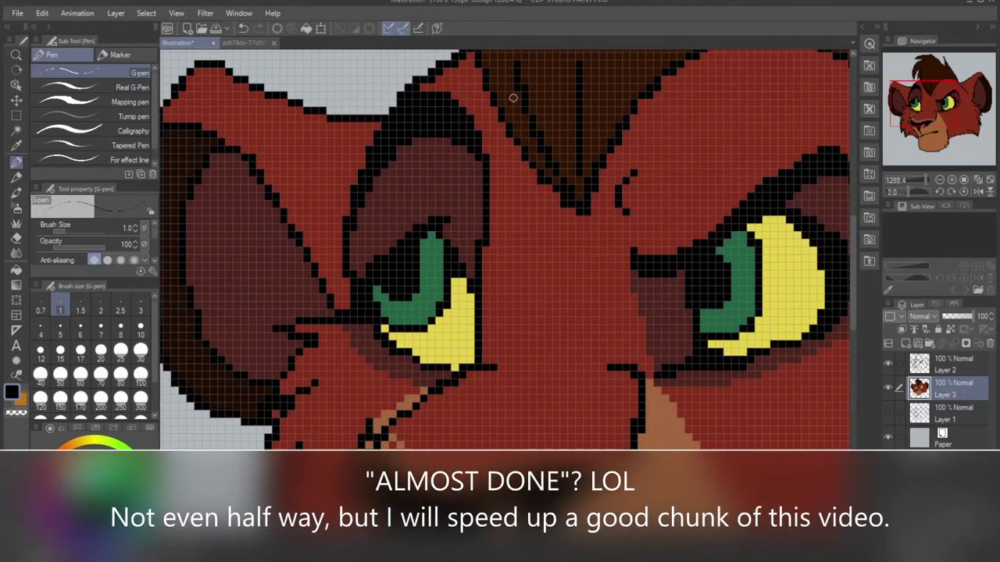
{"action": "left_click", "coordinate": [116, 13]}
{"action": "left_click", "coordinate": [119, 31]}
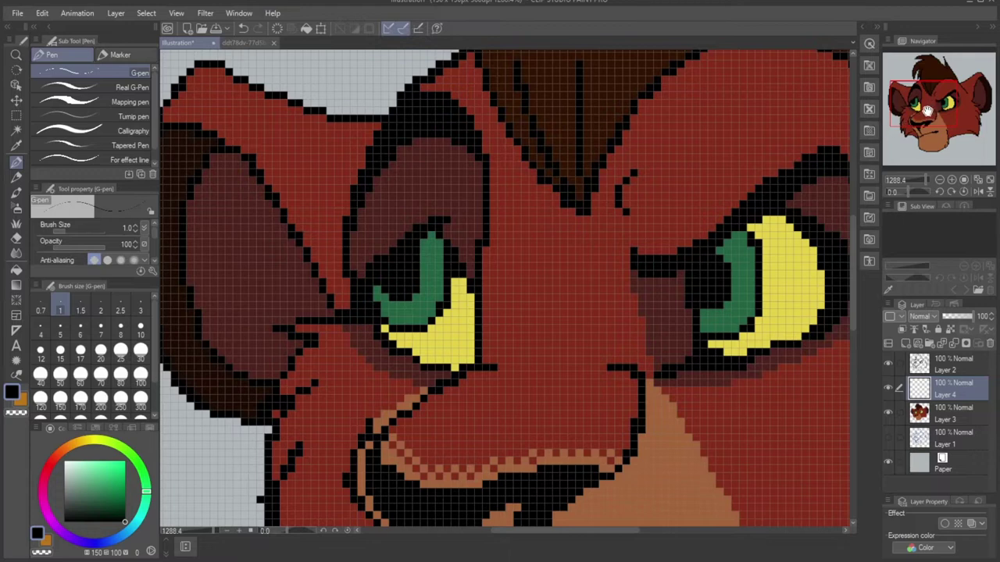
Step: Sample the dark red shadow colour from the lion's body in the reference image, and return to the illustration with the G-pen
{"action": "mouse_move", "coordinate": [930, 111]}
{"action": "left_mouse_down"}
{"action": "mouse_move", "coordinate": [902, 109]}
{"action": "mouse_move", "coordinate": [912, 107]}
{"action": "left_mouse_up"}
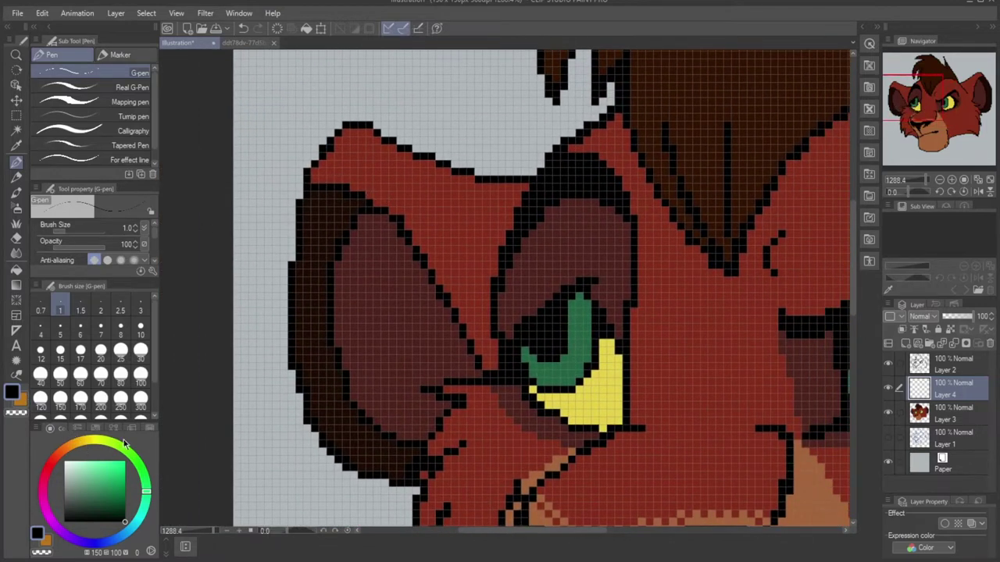
{"action": "left_click", "coordinate": [233, 45]}
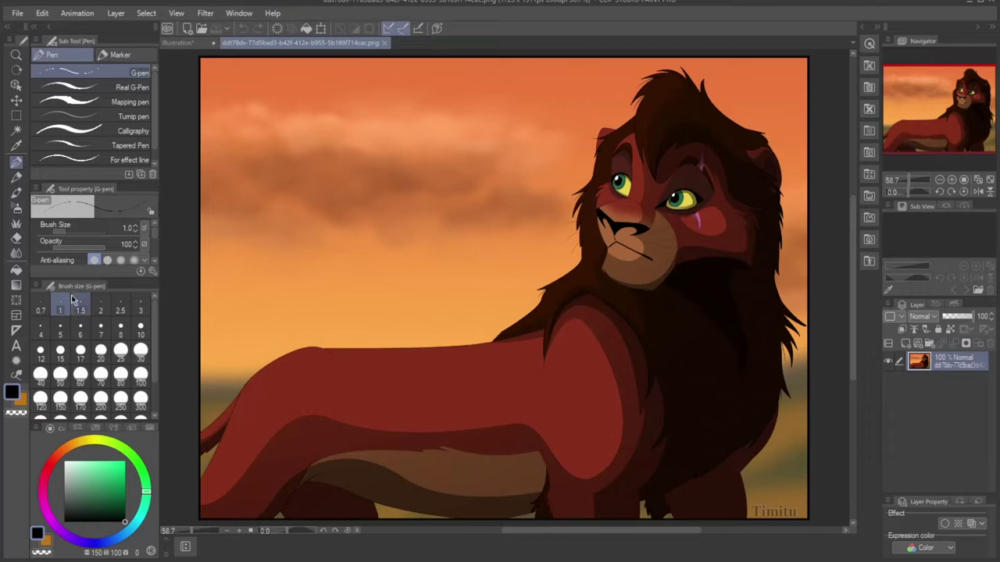
{"action": "left_click", "coordinate": [15, 145]}
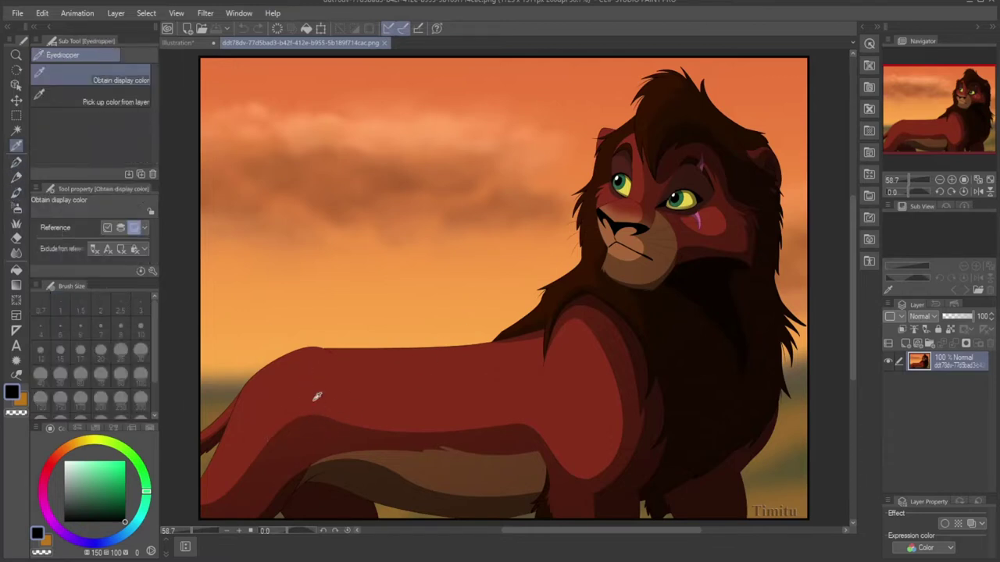
{"action": "left_click", "coordinate": [313, 436]}
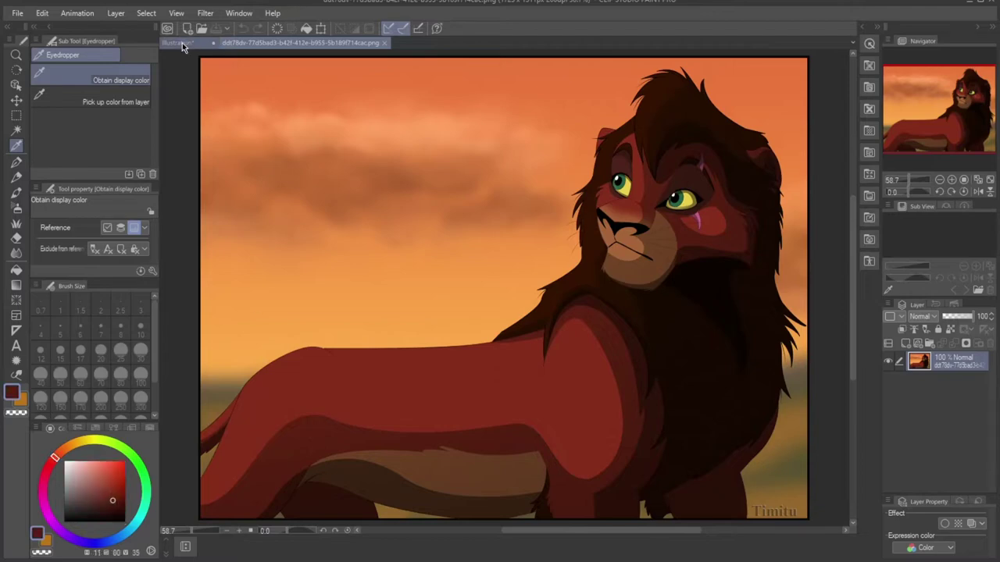
{"action": "left_click", "coordinate": [180, 43]}
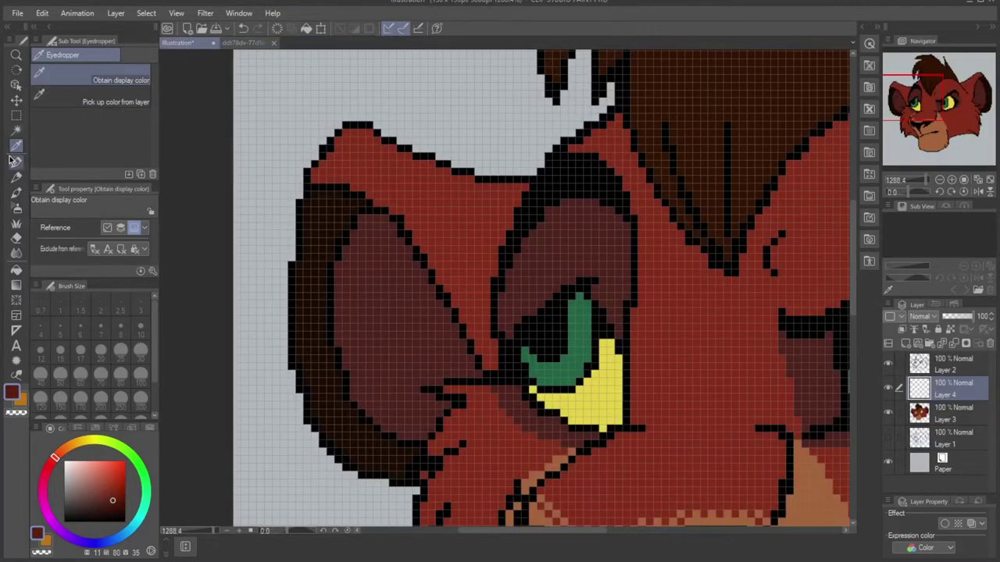
{"action": "left_click", "coordinate": [16, 162]}
Step: Outline the shadow boundaries in dark red across the chin, along the lower cheek and up to the base of the right ear
{"action": "left_click", "coordinate": [931, 118]}
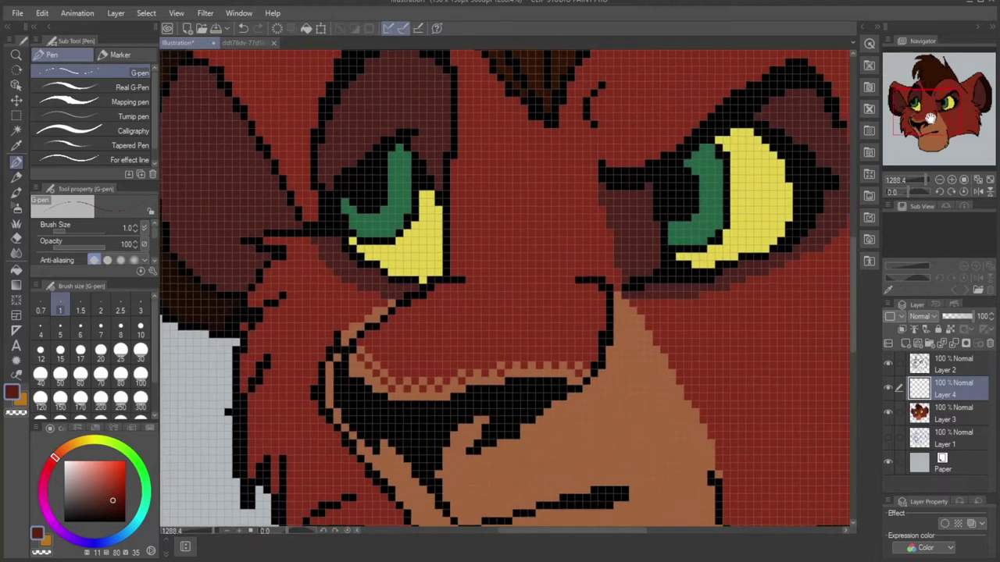
{"action": "left_click_drag", "start_coordinate": [931, 118], "coordinate": [948, 138]}
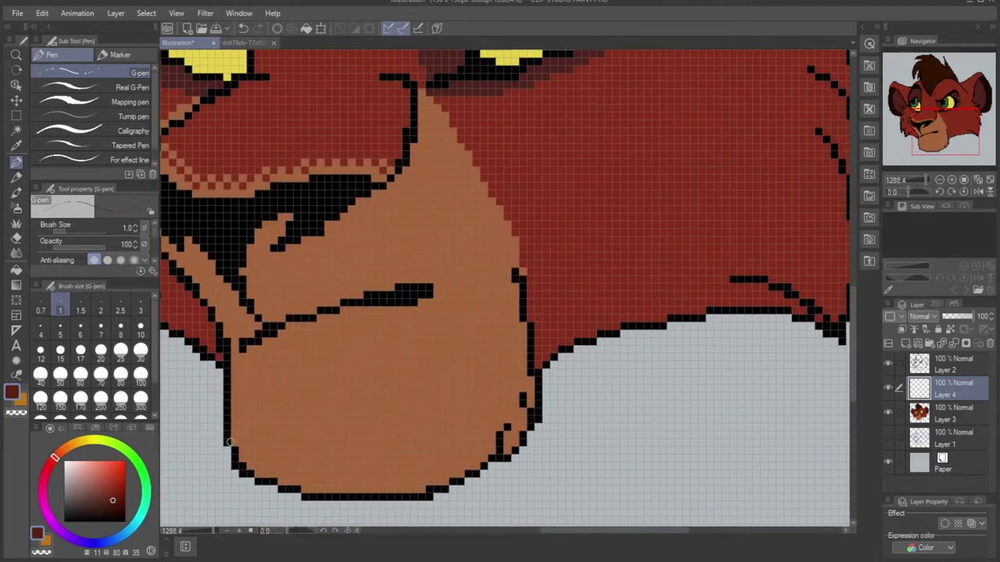
{"action": "mouse_move", "coordinate": [229, 443]}
{"action": "left_mouse_down"}
{"action": "mouse_move", "coordinate": [317, 457]}
{"action": "mouse_move", "coordinate": [456, 390]}
{"action": "mouse_move", "coordinate": [504, 315]}
{"action": "mouse_move", "coordinate": [516, 237]}
{"action": "mouse_move", "coordinate": [532, 216]}
{"action": "mouse_move", "coordinate": [569, 201]}
{"action": "mouse_move", "coordinate": [703, 195]}
{"action": "mouse_move", "coordinate": [811, 231]}
{"action": "left_mouse_up"}
{"action": "left_click_drag", "start_coordinate": [954, 133], "coordinate": [972, 119]}
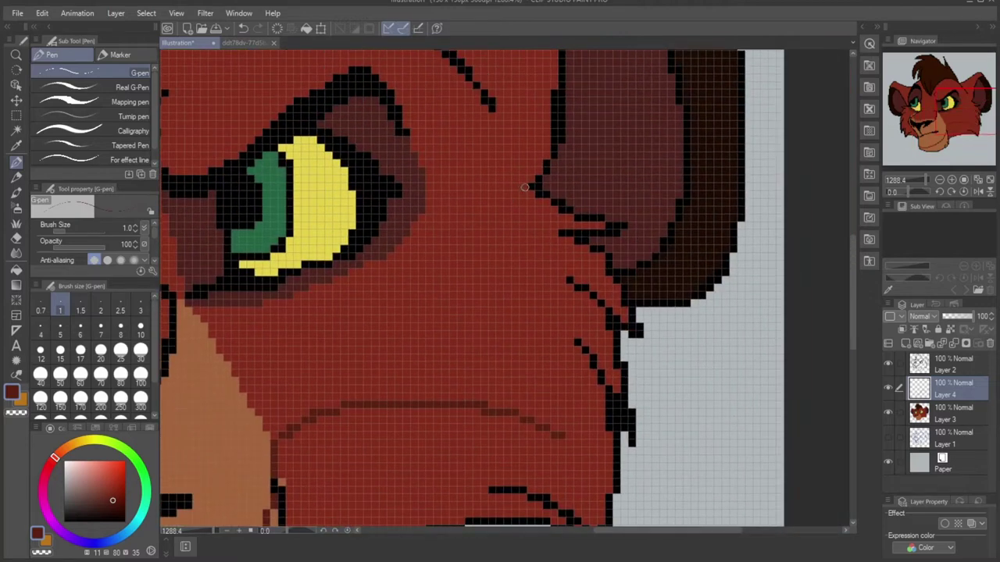
{"action": "mouse_move", "coordinate": [525, 188]}
{"action": "left_mouse_down"}
{"action": "mouse_move", "coordinate": [550, 253]}
{"action": "mouse_move", "coordinate": [546, 344]}
{"action": "mouse_move", "coordinate": [532, 374]}
{"action": "mouse_move", "coordinate": [469, 400]}
{"action": "left_mouse_up"}
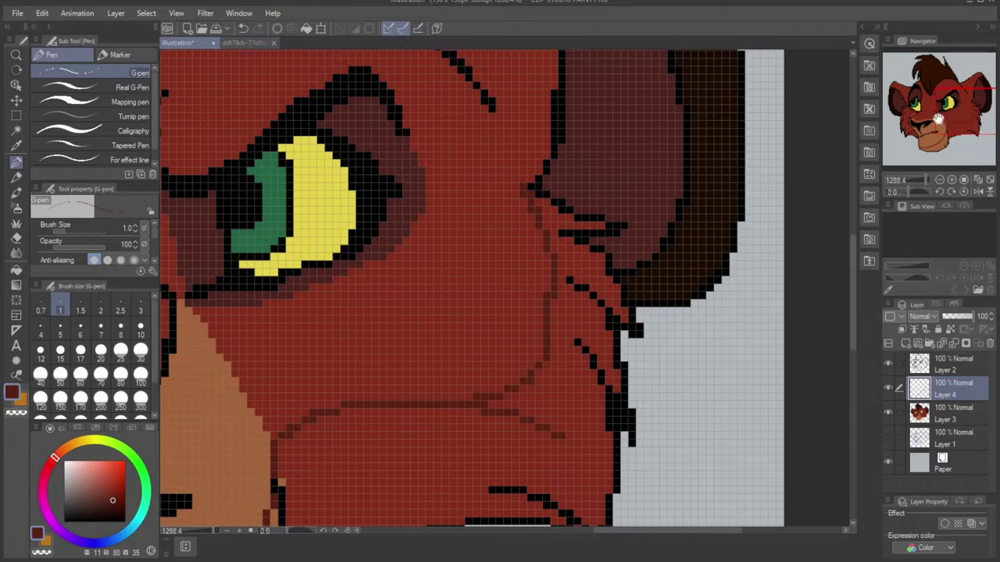
Step: Clip Layer 4 to the layer below and draw the dark red shadow boundary along the upper edge of the right ear
{"action": "left_click_drag", "start_coordinate": [939, 119], "coordinate": [938, 101]}
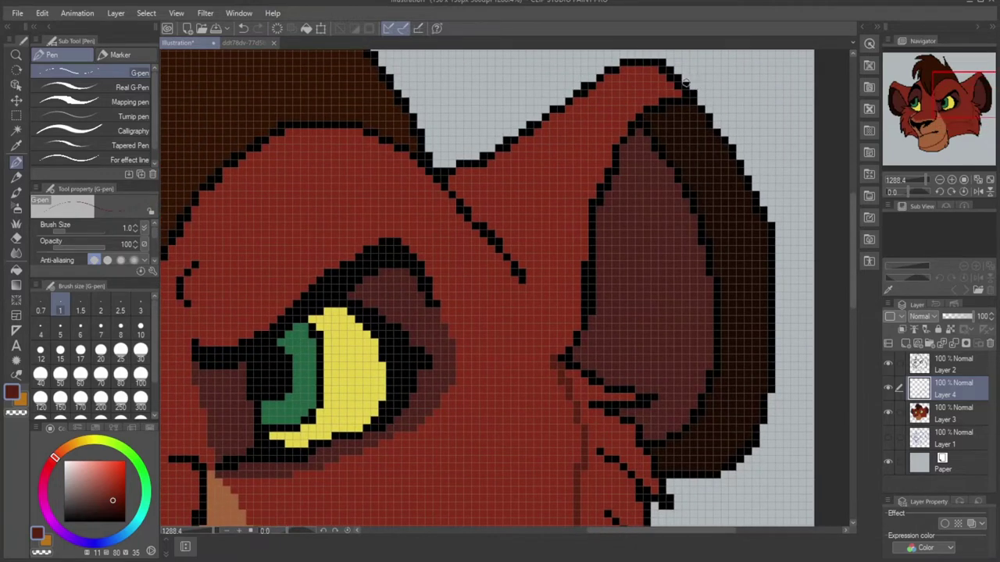
{"action": "left_click", "coordinate": [903, 329]}
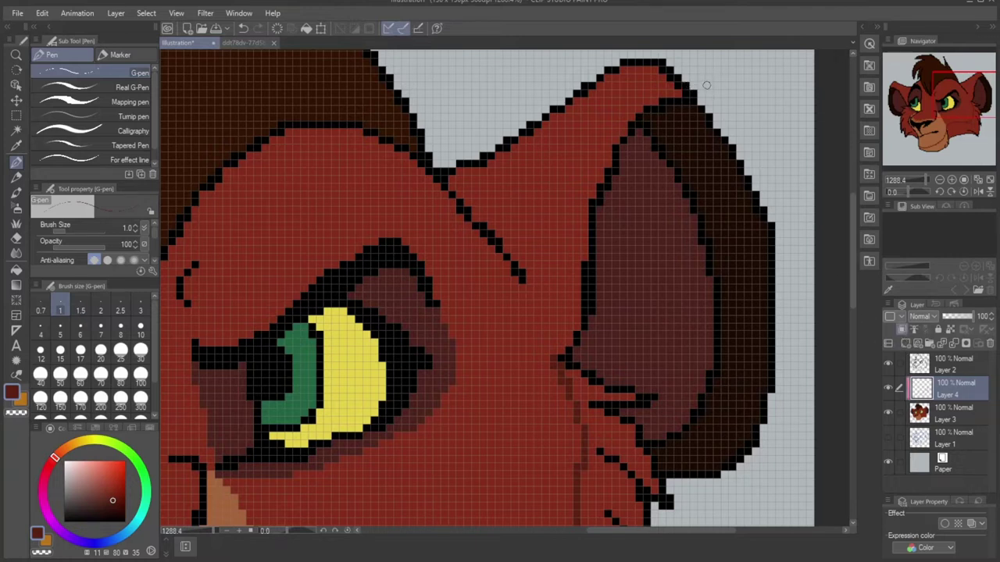
{"action": "mouse_move", "coordinate": [672, 80]}
{"action": "left_mouse_down"}
{"action": "mouse_move", "coordinate": [634, 87]}
{"action": "mouse_move", "coordinate": [595, 118]}
{"action": "mouse_move", "coordinate": [545, 185]}
{"action": "mouse_move", "coordinate": [496, 189]}
{"action": "mouse_move", "coordinate": [457, 181]}
{"action": "left_mouse_up"}
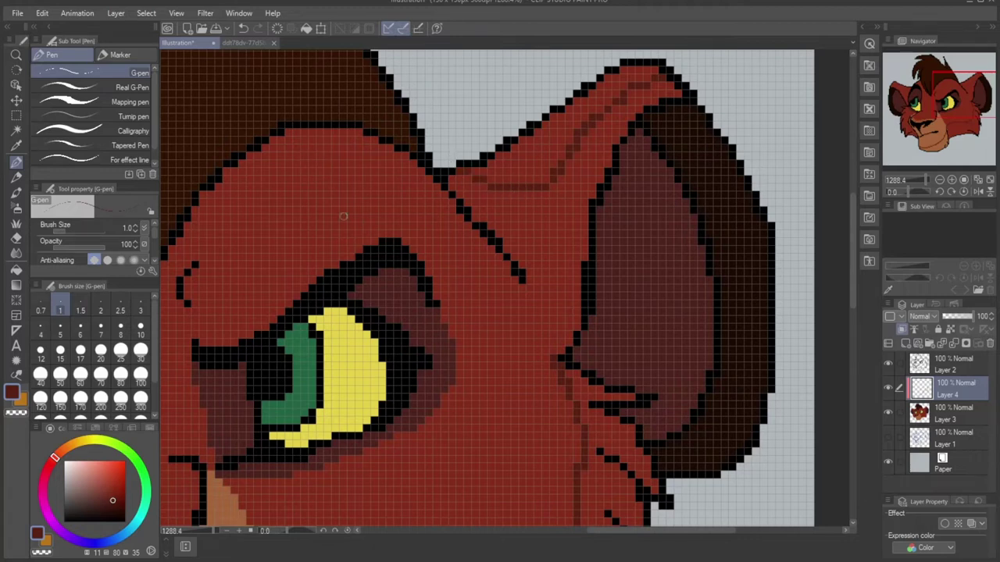
Step: Draw dark red shadow boundaries over the right brow down to the cheek, and across the fur tuft on the left cheek
{"action": "left_click_drag", "start_coordinate": [942, 106], "coordinate": [927, 106]}
{"action": "mouse_move", "coordinate": [348, 253]}
{"action": "left_mouse_down"}
{"action": "mouse_move", "coordinate": [474, 215]}
{"action": "mouse_move", "coordinate": [556, 221]}
{"action": "mouse_move", "coordinate": [620, 256]}
{"action": "mouse_move", "coordinate": [678, 320]}
{"action": "mouse_move", "coordinate": [694, 366]}
{"action": "mouse_move", "coordinate": [735, 401]}
{"action": "left_mouse_up"}
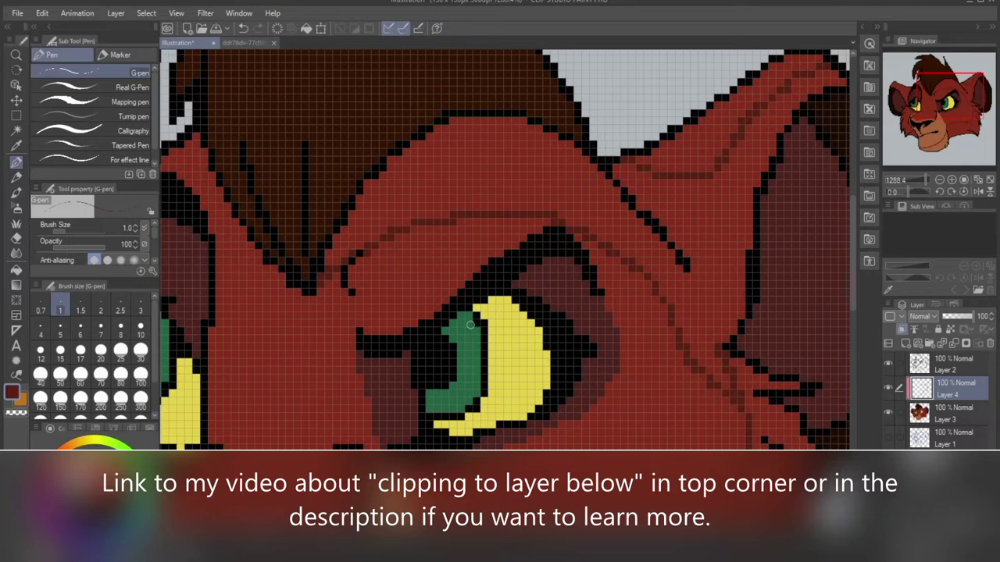
{"action": "left_click_drag", "start_coordinate": [960, 110], "coordinate": [902, 137]}
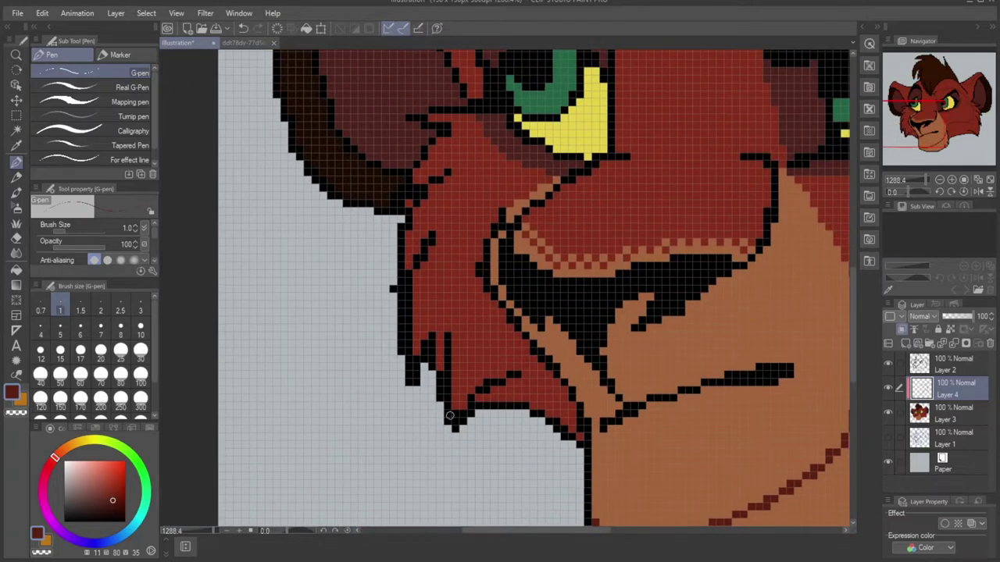
{"action": "mouse_move", "coordinate": [450, 415]}
{"action": "left_mouse_down"}
{"action": "mouse_move", "coordinate": [472, 376]}
{"action": "mouse_move", "coordinate": [532, 353]}
{"action": "left_mouse_up"}
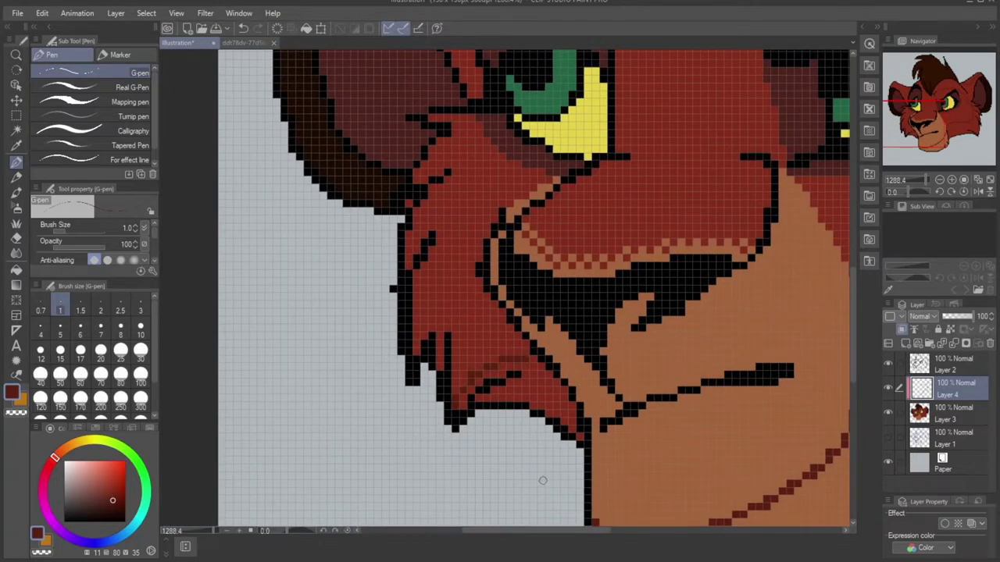
Step: Outline the hair's shadow shapes with jagged black lines, and erase the unwanted segments on the right side of the hair
{"action": "left_click_drag", "start_coordinate": [915, 130], "coordinate": [925, 86]}
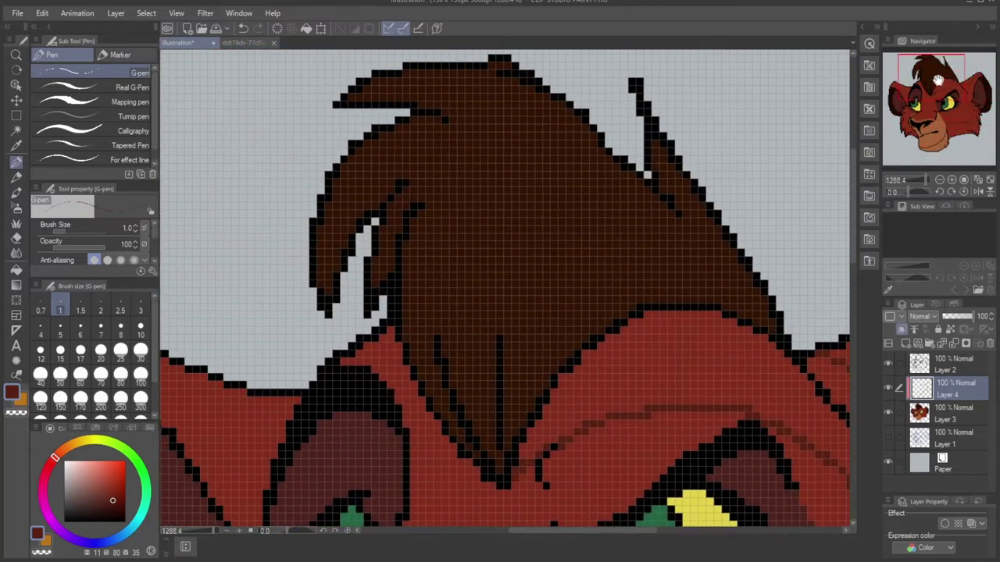
{"action": "left_click", "coordinate": [125, 522]}
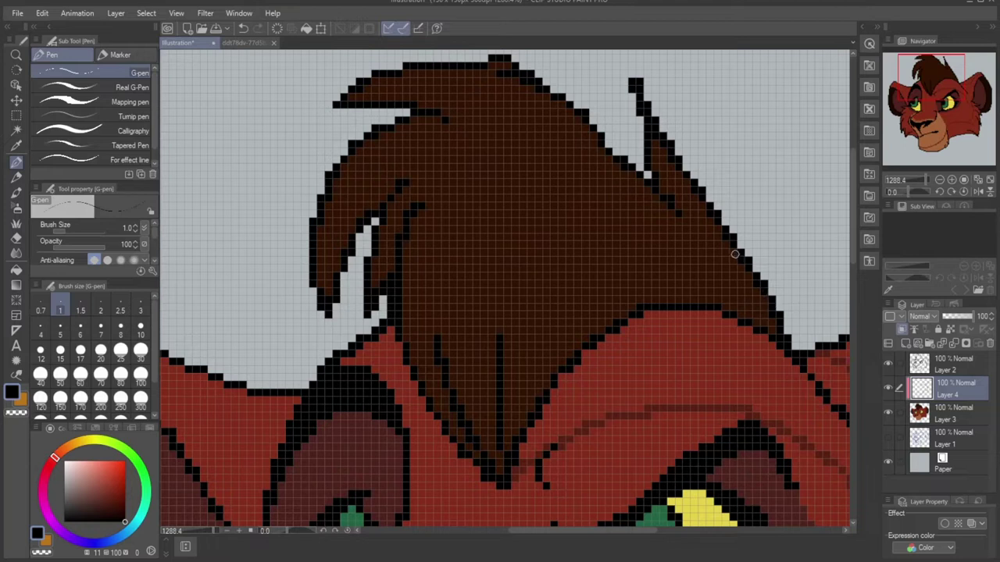
{"action": "left_click_drag", "start_coordinate": [644, 108], "coordinate": [707, 256]}
{"action": "mouse_move", "coordinate": [504, 68]}
{"action": "left_mouse_down"}
{"action": "mouse_move", "coordinate": [573, 164]}
{"action": "mouse_move", "coordinate": [602, 235]}
{"action": "mouse_move", "coordinate": [663, 260]}
{"action": "mouse_move", "coordinate": [700, 260]}
{"action": "left_mouse_up"}
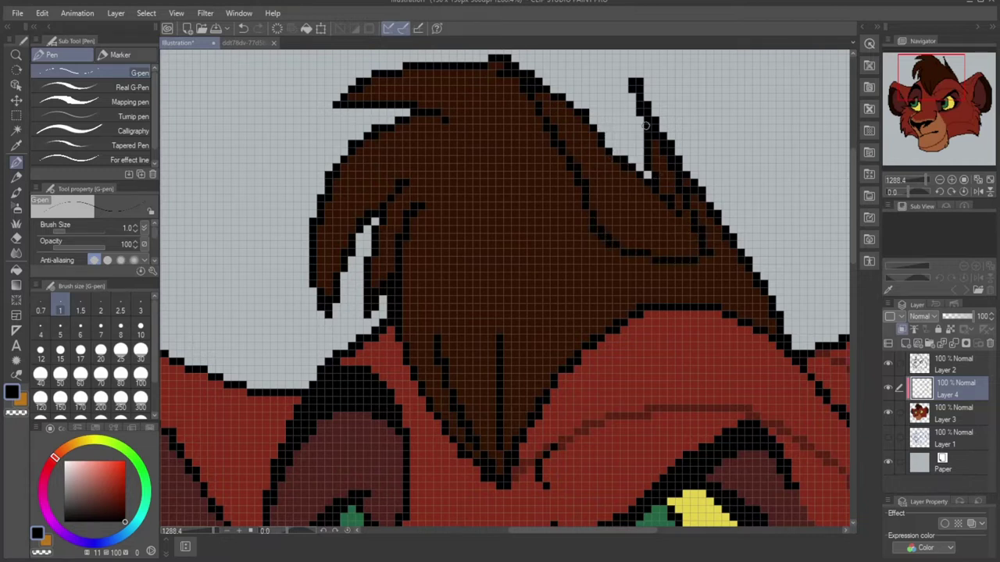
{"action": "left_click_drag", "start_coordinate": [705, 248], "coordinate": [736, 284]}
{"action": "mouse_move", "coordinate": [503, 487]}
{"action": "left_mouse_down"}
{"action": "mouse_move", "coordinate": [486, 428]}
{"action": "mouse_move", "coordinate": [478, 317]}
{"action": "mouse_move", "coordinate": [501, 260]}
{"action": "mouse_move", "coordinate": [436, 271]}
{"action": "mouse_move", "coordinate": [502, 234]}
{"action": "mouse_move", "coordinate": [539, 237]}
{"action": "mouse_move", "coordinate": [479, 163]}
{"action": "mouse_move", "coordinate": [556, 194]}
{"action": "mouse_move", "coordinate": [591, 238]}
{"action": "left_mouse_up"}
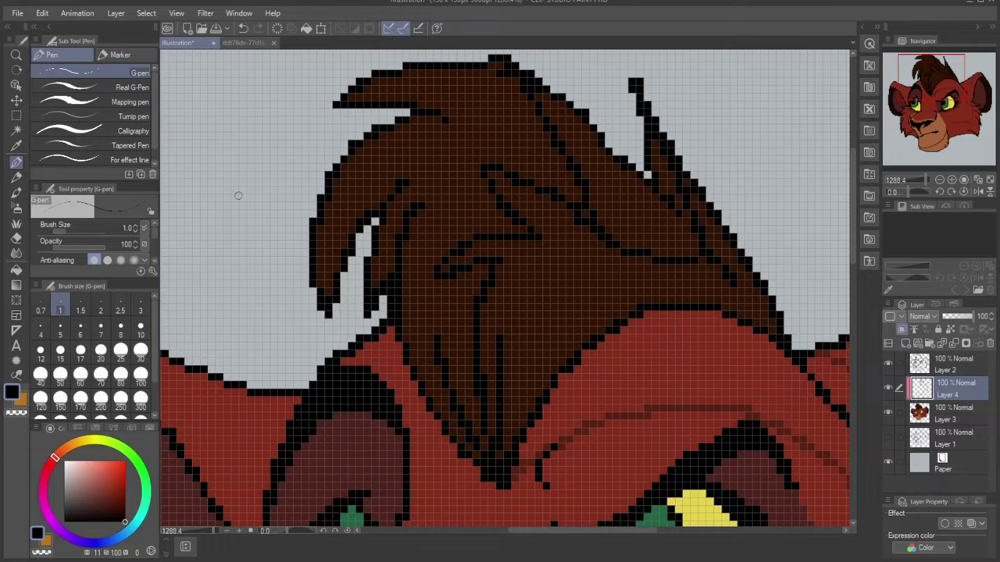
{"action": "left_click", "coordinate": [16, 237]}
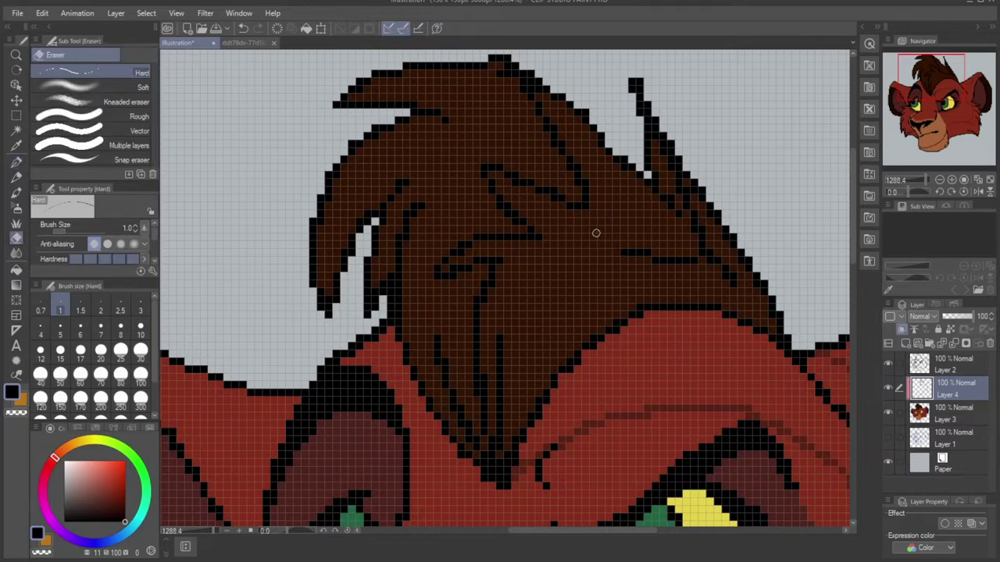
{"action": "mouse_move", "coordinate": [593, 230]}
{"action": "left_mouse_down"}
{"action": "mouse_move", "coordinate": [636, 255]}
{"action": "mouse_move", "coordinate": [695, 260]}
{"action": "left_mouse_up"}
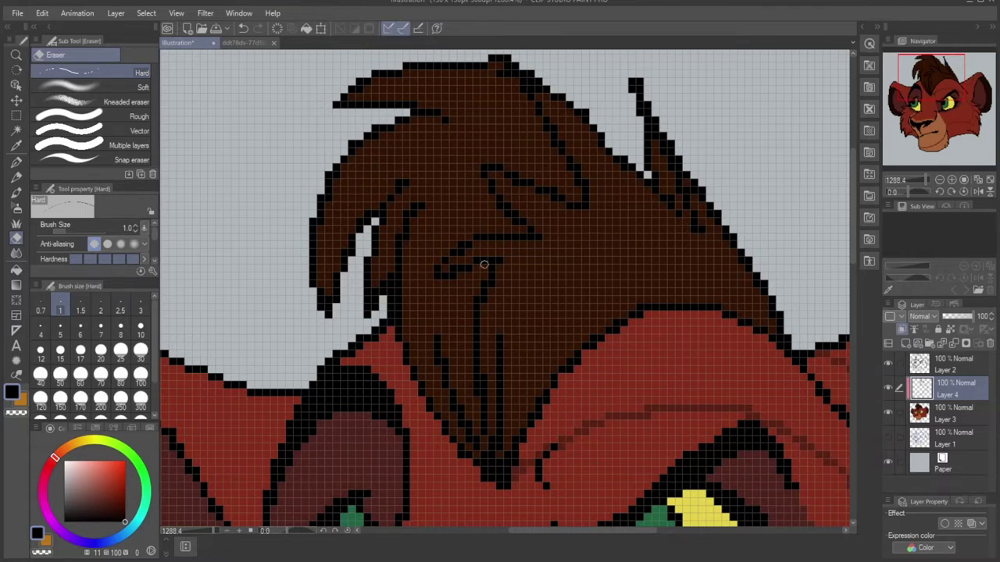
Step: Sample the brown shadow colour from the lion's chin in the reference image, and return to the illustration with the G-pen
{"action": "left_click_drag", "start_coordinate": [950, 120], "coordinate": [923, 134]}
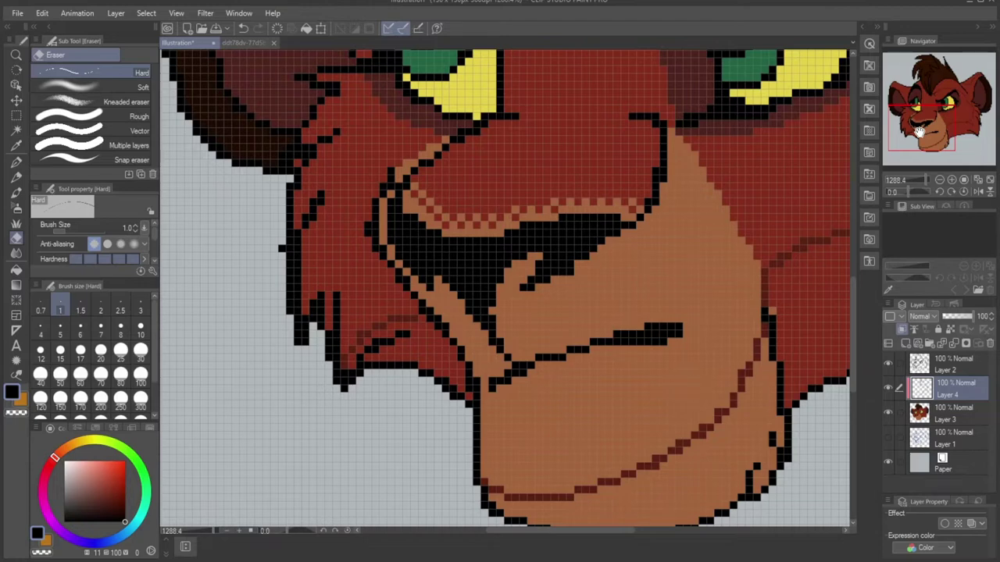
{"action": "left_click_drag", "start_coordinate": [920, 133], "coordinate": [926, 142]}
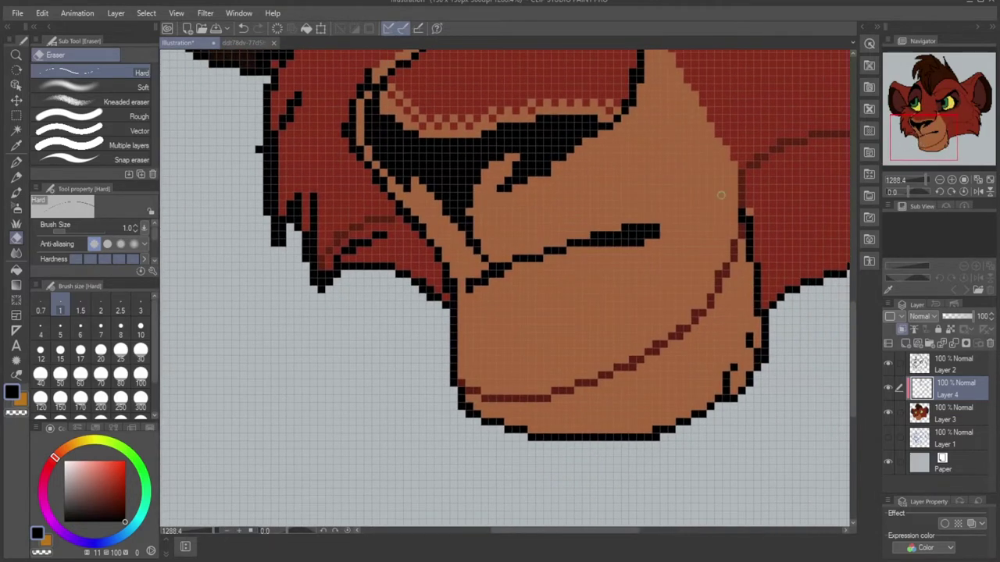
{"action": "left_click", "coordinate": [15, 145]}
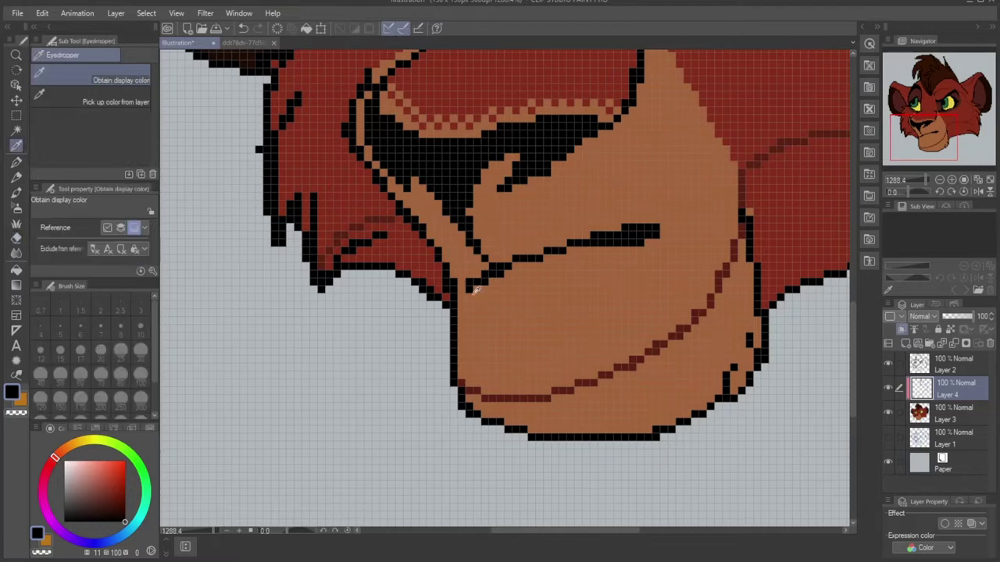
{"action": "left_click", "coordinate": [239, 43]}
{"action": "left_click", "coordinate": [643, 268]}
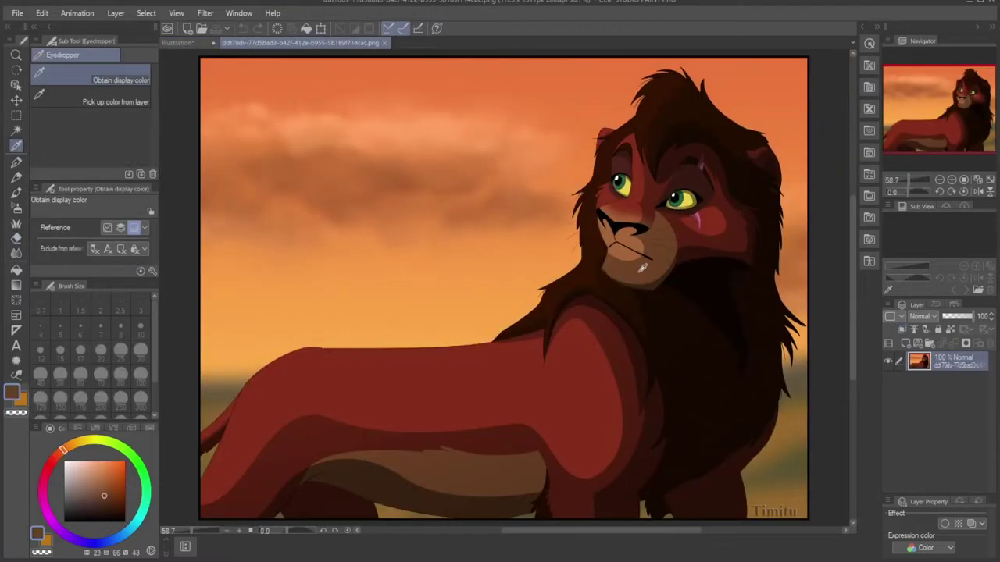
{"action": "left_click", "coordinate": [177, 43]}
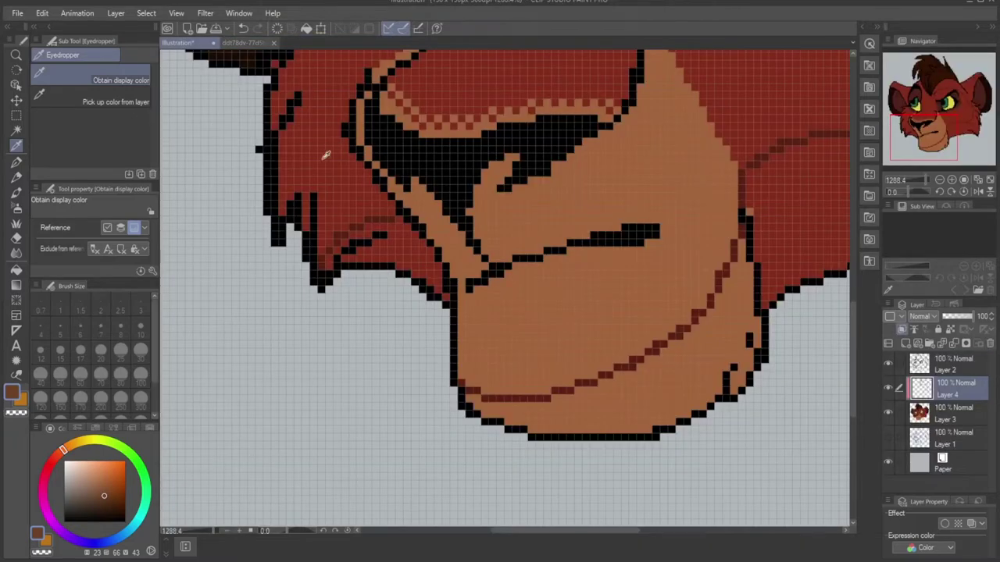
{"action": "left_click", "coordinate": [15, 163]}
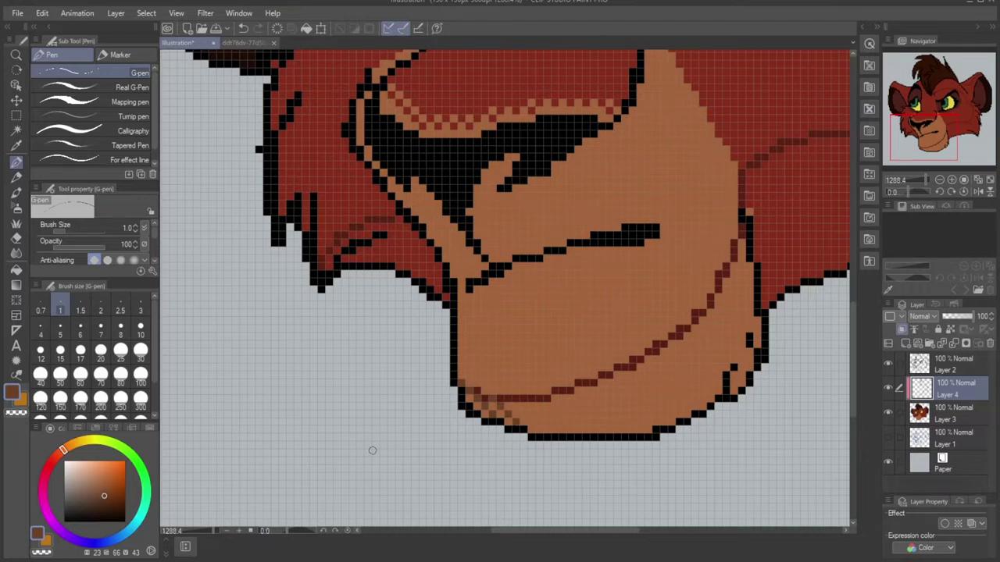
Step: Extend the brown checkerboard dithering from the chin's left corner along the bottom edge, filling between the dark red boundary and the outline
{"action": "scroll", "coordinate": [535, 409], "scroll_direction": "up", "scroll_amount": 2}
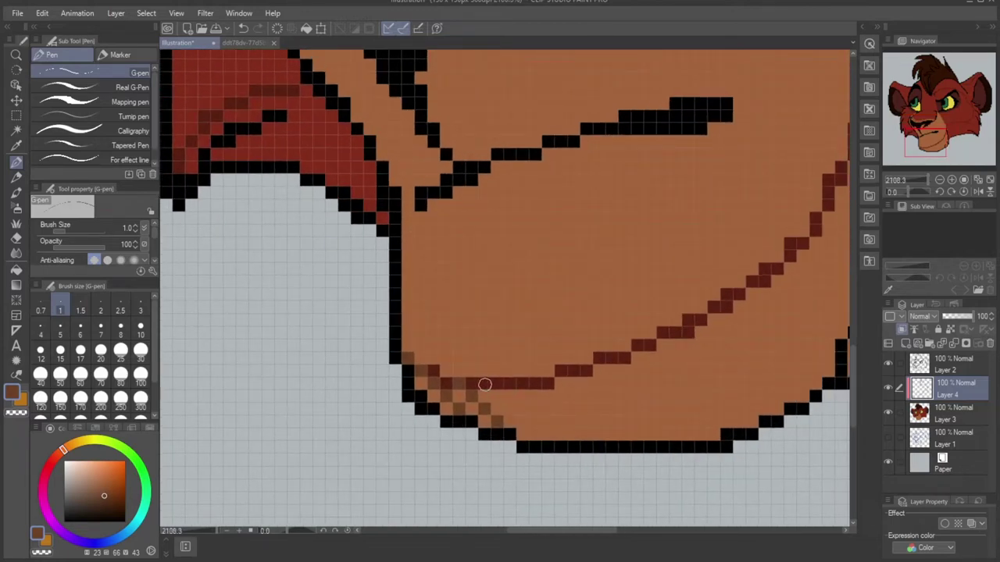
{"action": "left_click", "coordinate": [486, 385]}
{"action": "left_click", "coordinate": [497, 397]}
{"action": "left_click", "coordinate": [509, 409]}
{"action": "left_click", "coordinate": [522, 420]}
{"action": "left_click", "coordinate": [536, 434]}
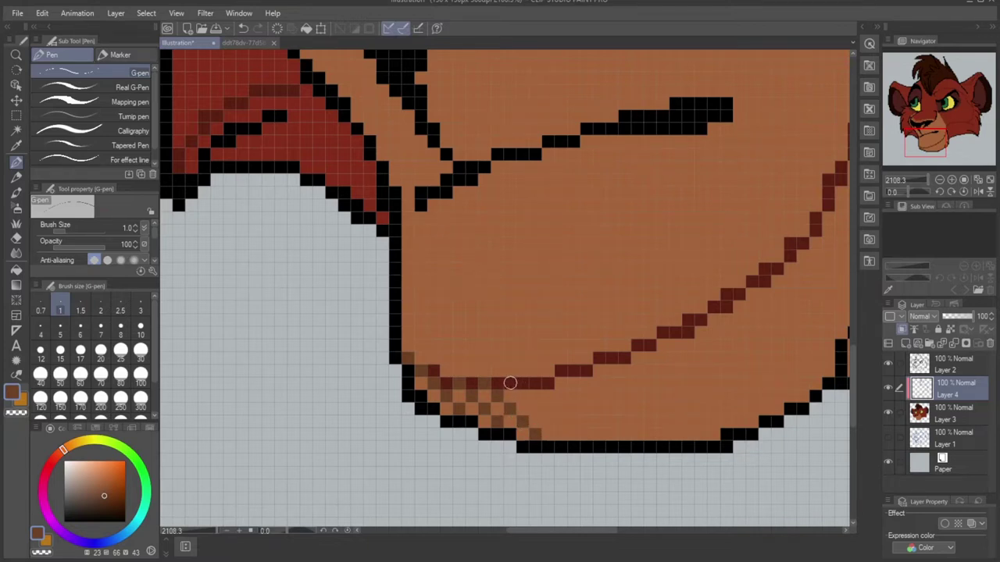
{"action": "left_click", "coordinate": [511, 383]}
{"action": "left_click", "coordinate": [523, 396]}
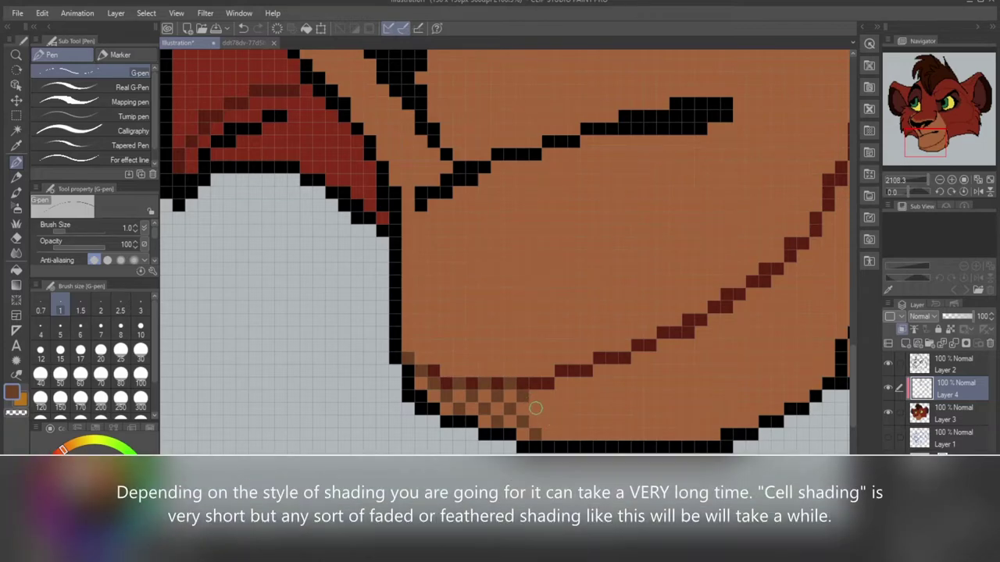
{"action": "left_click", "coordinate": [535, 408]}
{"action": "left_click", "coordinate": [560, 434]}
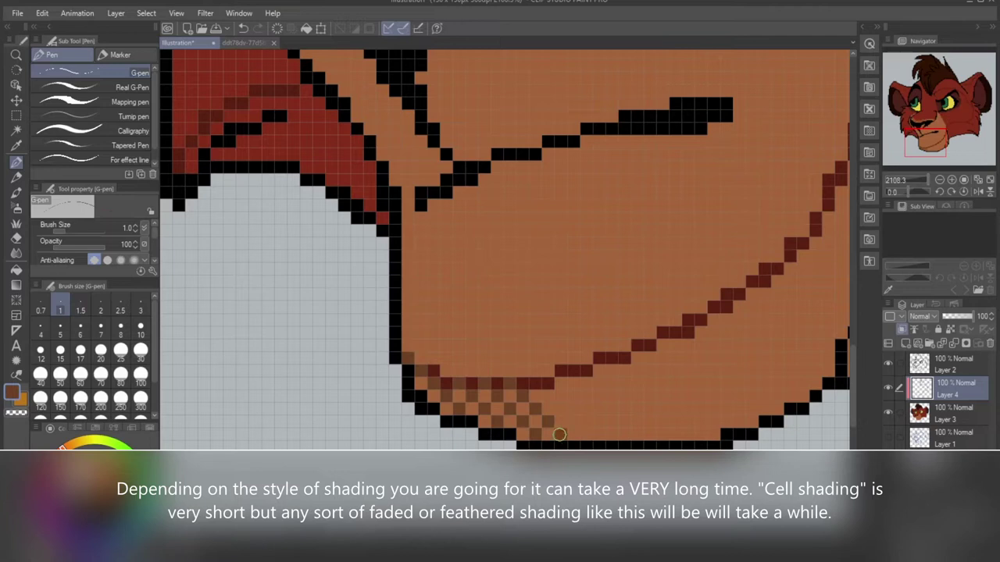
{"action": "left_click", "coordinate": [535, 384]}
{"action": "left_click", "coordinate": [548, 396]}
{"action": "left_click", "coordinate": [561, 408]}
{"action": "left_click", "coordinate": [575, 422]}
{"action": "left_click", "coordinate": [586, 435]}
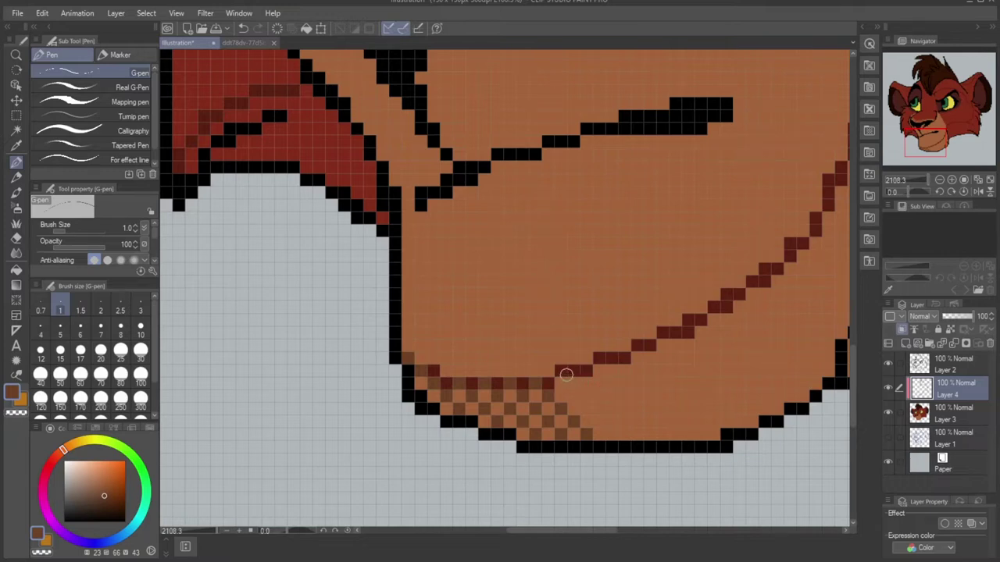
{"action": "left_click", "coordinate": [575, 370]}
{"action": "left_click", "coordinate": [585, 383]}
{"action": "left_click", "coordinate": [600, 396]}
{"action": "left_click", "coordinate": [612, 408]}
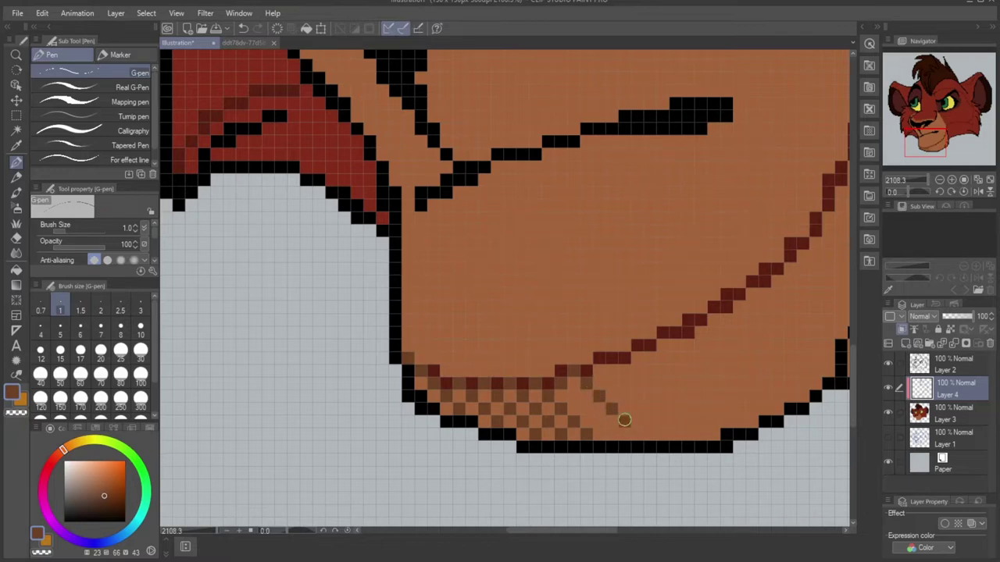
{"action": "left_click", "coordinate": [625, 421]}
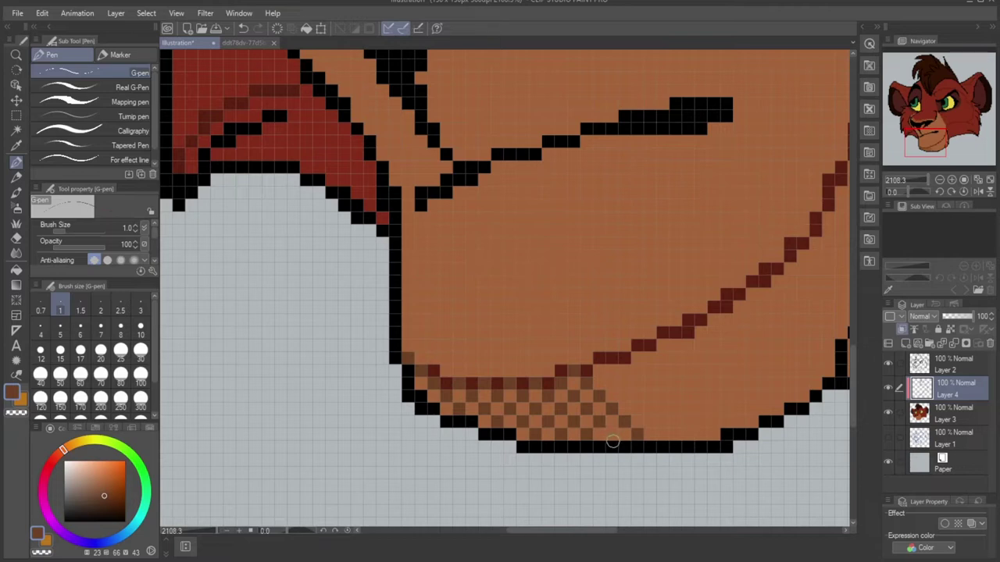
Step: Dither the middle of the chin in brown checkerboard pixels, from the dark red boundary down to the right end of the flat bottom outline
{"action": "left_click", "coordinate": [599, 371]}
{"action": "left_click", "coordinate": [612, 358]}
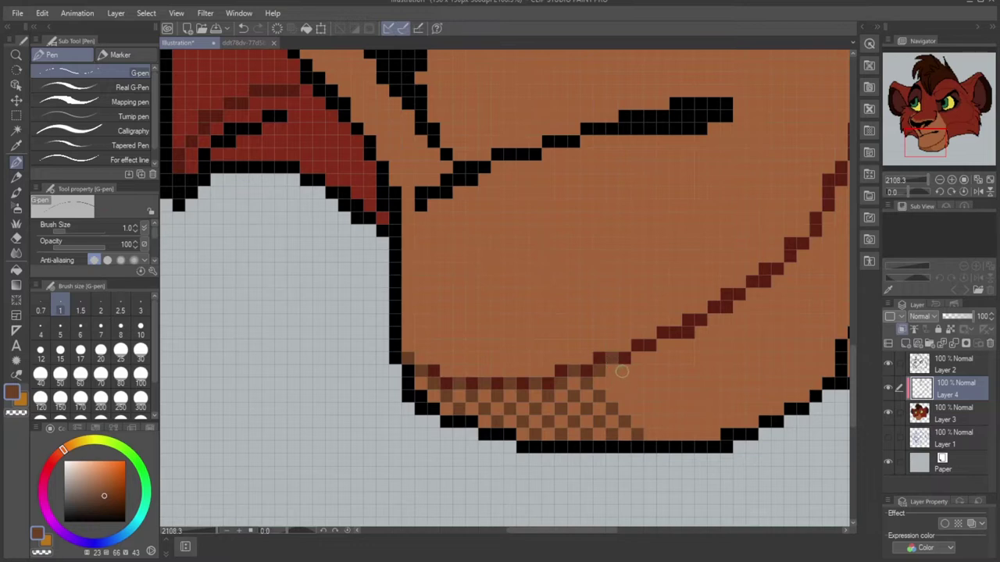
{"action": "left_click", "coordinate": [624, 370]}
{"action": "left_click", "coordinate": [636, 383]}
{"action": "left_click", "coordinate": [651, 396]}
{"action": "left_click", "coordinate": [663, 408]}
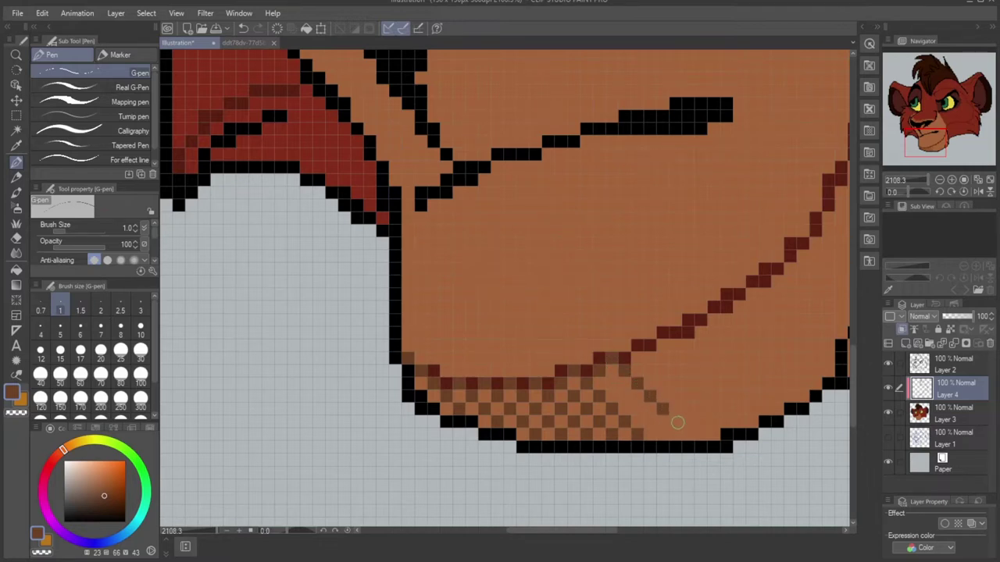
{"action": "left_click", "coordinate": [675, 420]}
{"action": "left_click", "coordinate": [687, 433]}
{"action": "left_click", "coordinate": [598, 395]}
{"action": "left_click", "coordinate": [610, 383]}
{"action": "left_click", "coordinate": [623, 399]}
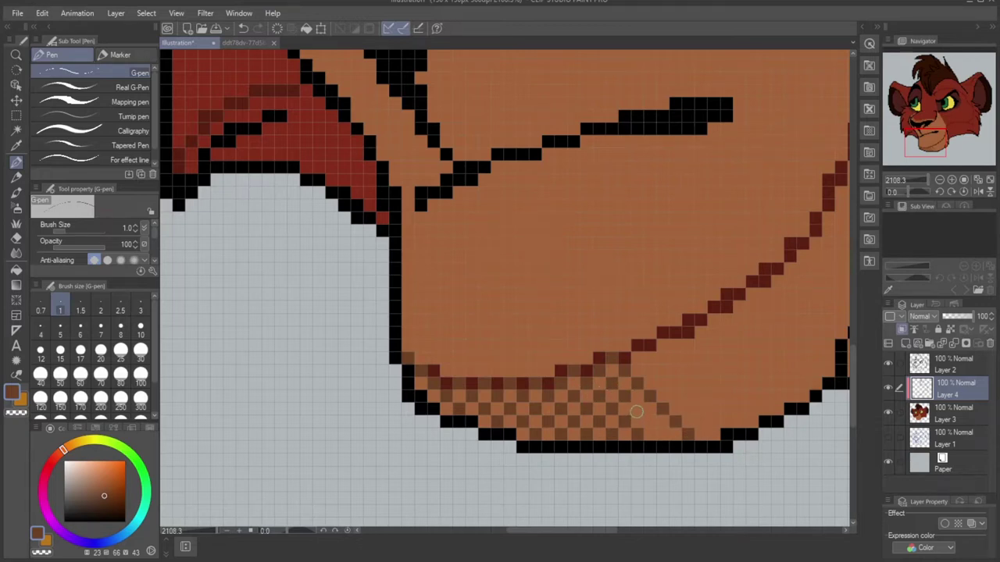
{"action": "left_click", "coordinate": [636, 412]}
{"action": "left_click", "coordinate": [649, 424]}
{"action": "left_click", "coordinate": [663, 438]}
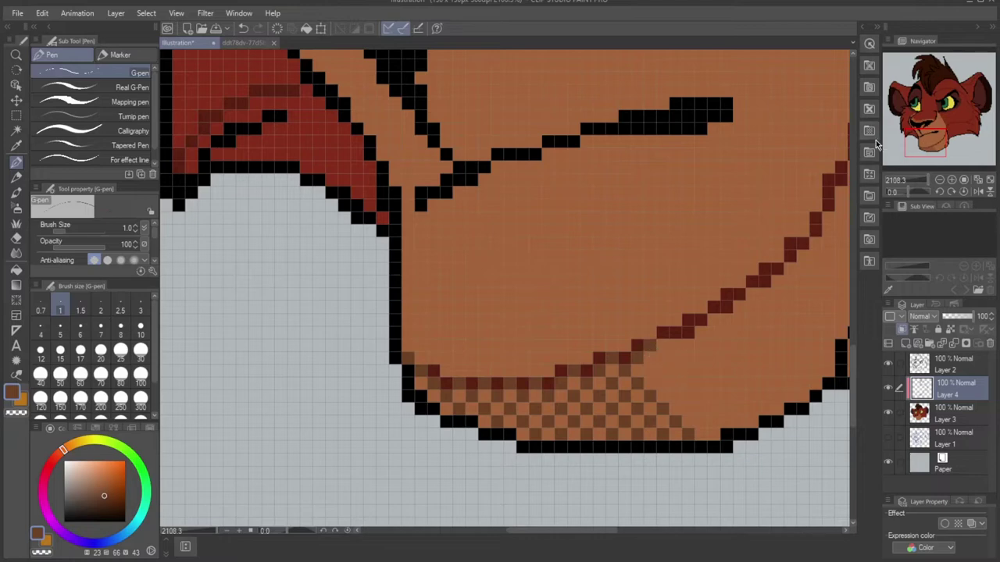
{"action": "left_click", "coordinate": [648, 371]}
{"action": "left_click", "coordinate": [662, 359]}
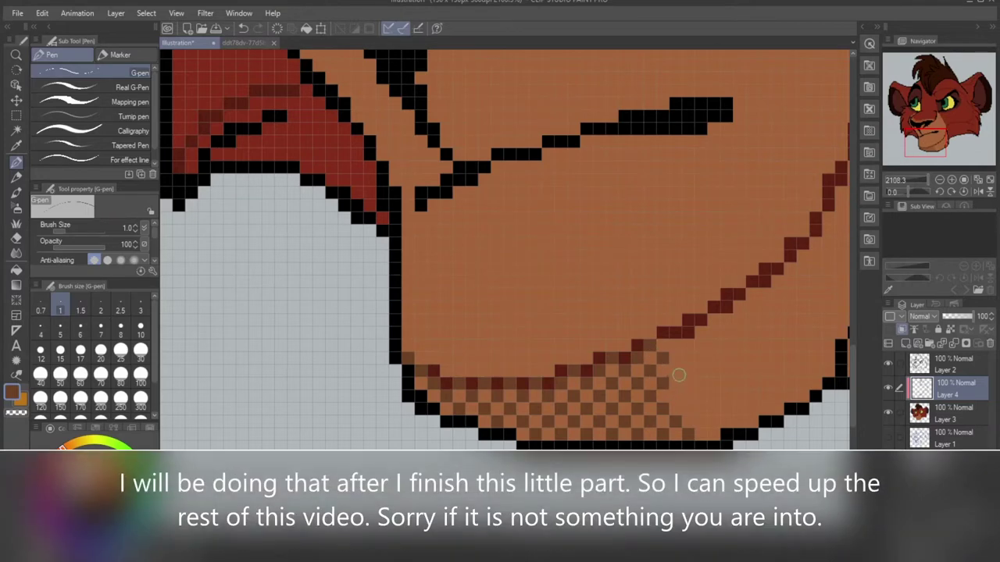
{"action": "left_click", "coordinate": [678, 373]}
{"action": "left_click", "coordinate": [676, 397]}
{"action": "left_click", "coordinate": [687, 411]}
{"action": "left_click", "coordinate": [699, 423]}
{"action": "left_click", "coordinate": [714, 437]}
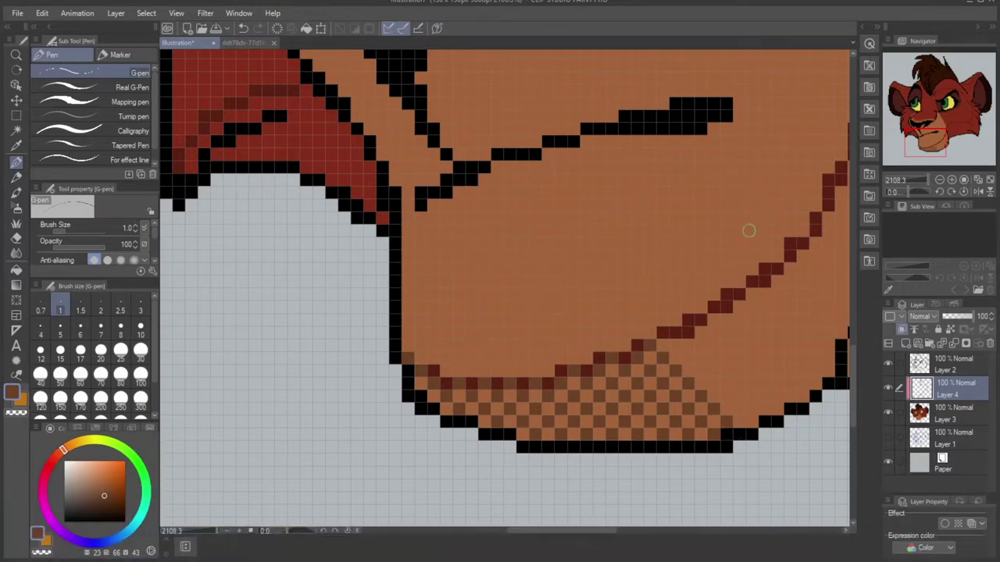
Step: Carry the brown checkerboard dithering over the chin's lower right slope, filling diagonal rows from the dark red boundary to the rising outline
{"action": "left_click_drag", "start_coordinate": [911, 144], "coordinate": [920, 145]}
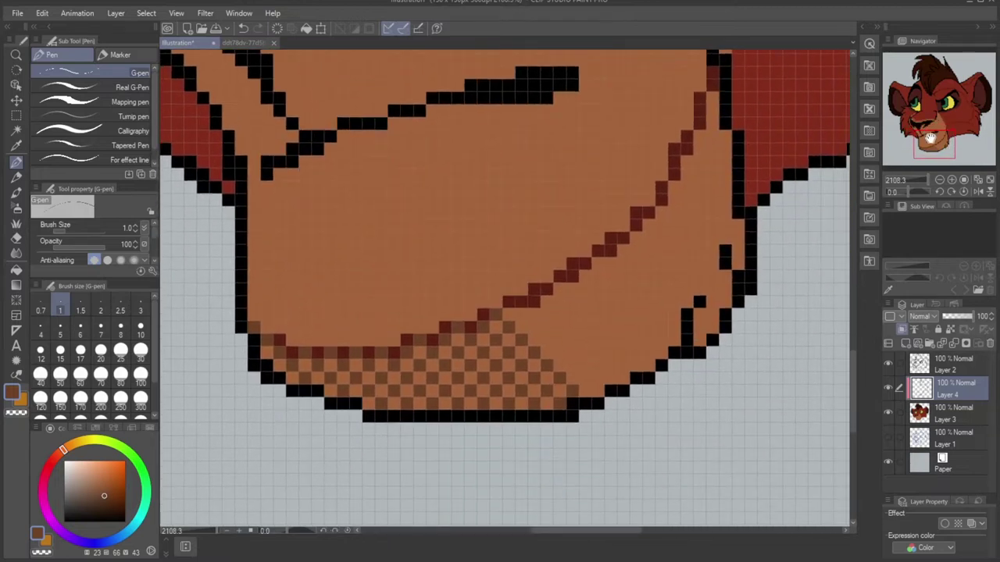
{"action": "left_click", "coordinate": [508, 302]}
{"action": "left_click", "coordinate": [522, 315]}
{"action": "left_click", "coordinate": [546, 339]}
{"action": "left_click", "coordinate": [559, 352]}
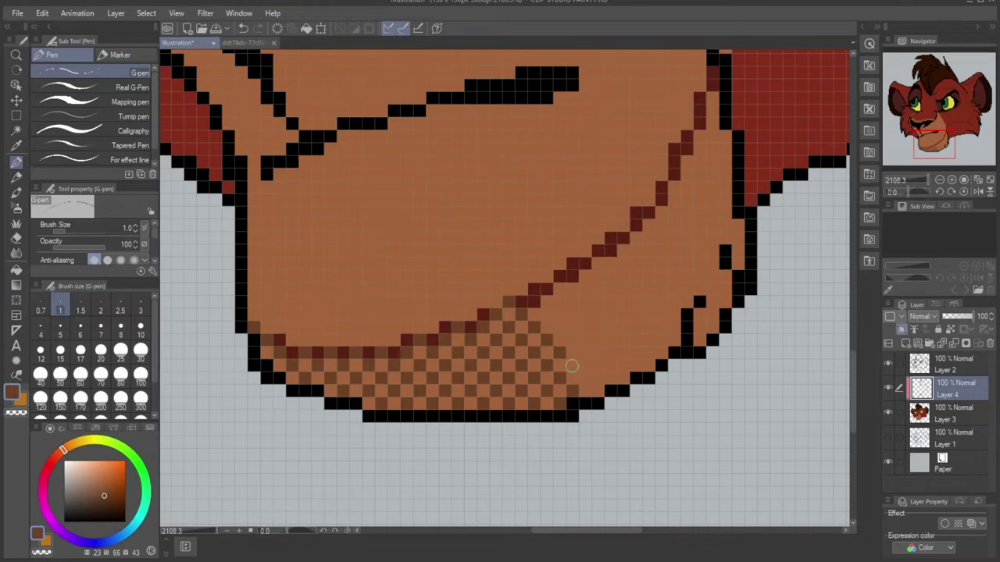
{"action": "left_click", "coordinate": [572, 366]}
{"action": "left_click", "coordinate": [586, 378]}
{"action": "left_click", "coordinate": [598, 391]}
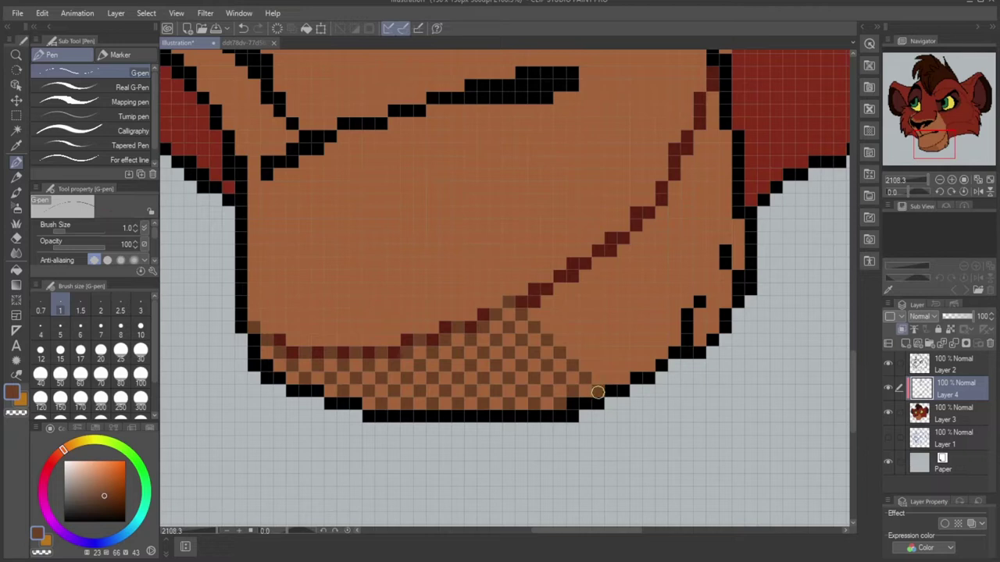
{"action": "left_click", "coordinate": [534, 303]}
{"action": "left_click", "coordinate": [548, 315]}
{"action": "left_click", "coordinate": [571, 341]}
{"action": "left_click", "coordinate": [584, 353]}
{"action": "left_click", "coordinate": [599, 366]}
{"action": "left_click", "coordinate": [611, 380]}
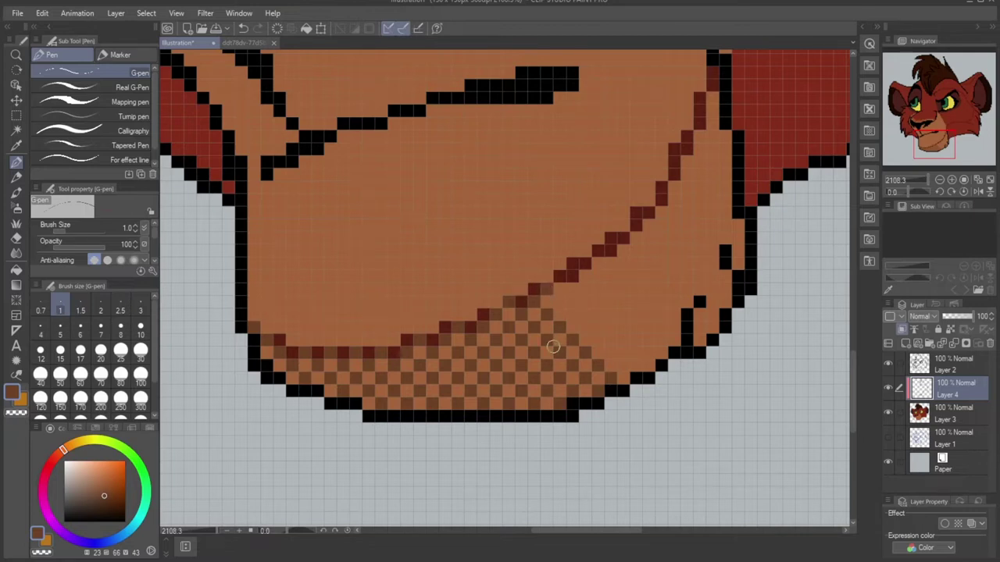
{"action": "left_click", "coordinate": [560, 303]}
{"action": "left_click", "coordinate": [572, 317]}
{"action": "left_click", "coordinate": [585, 328]}
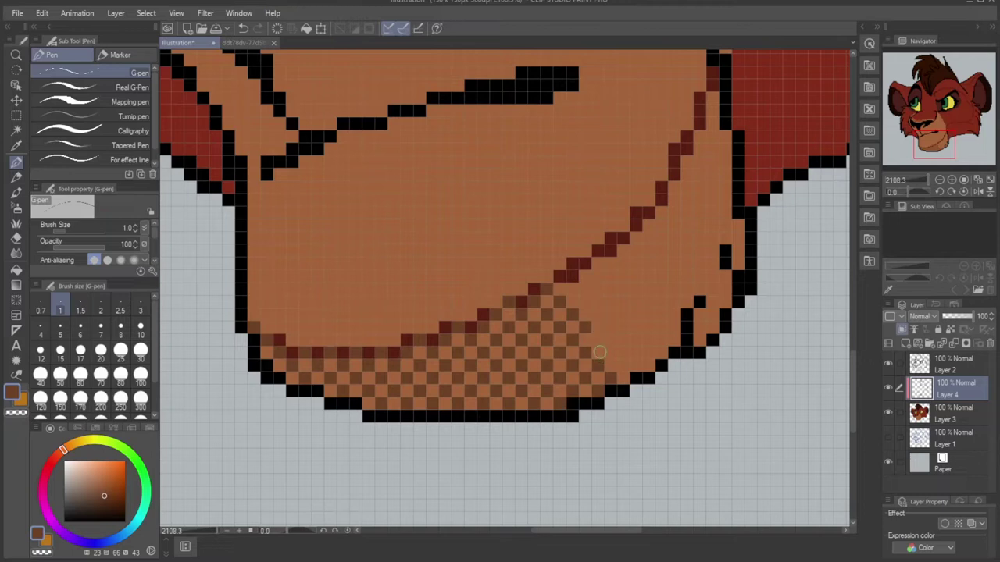
{"action": "left_click", "coordinate": [597, 342]}
{"action": "left_click", "coordinate": [609, 354]}
{"action": "left_click", "coordinate": [623, 367]}
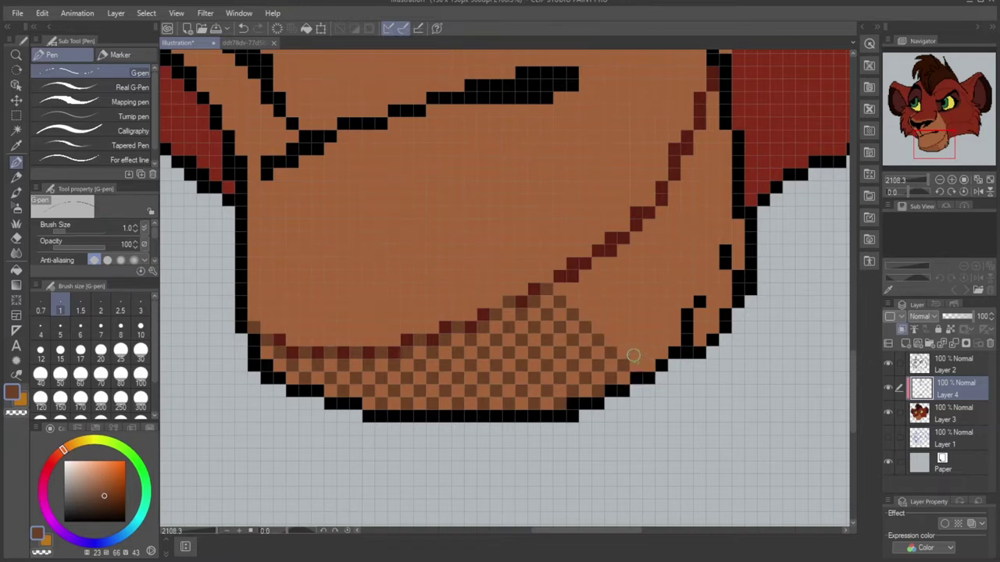
{"action": "left_click", "coordinate": [647, 366]}
{"action": "left_click", "coordinate": [610, 327]}
{"action": "left_click", "coordinate": [600, 316]}
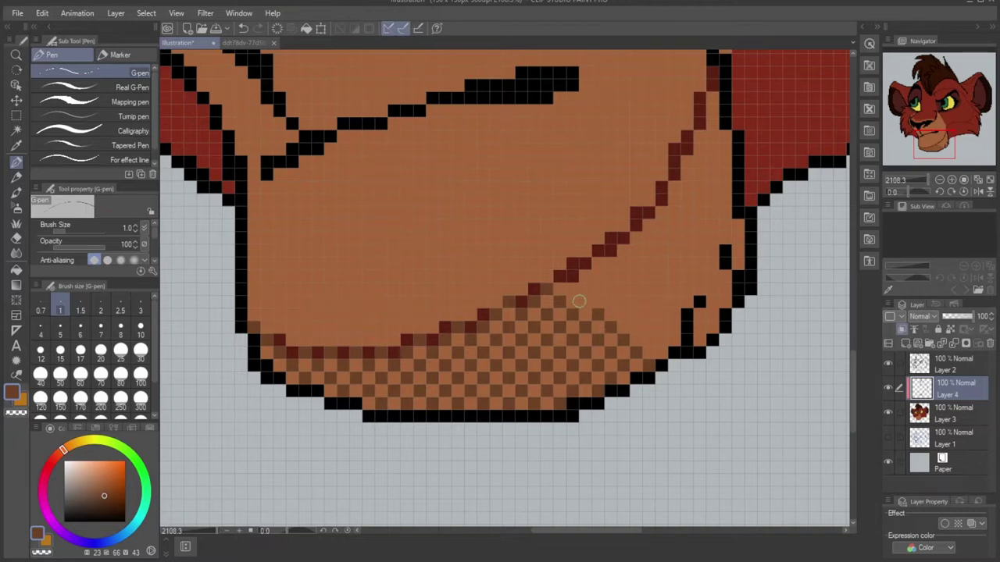
{"action": "left_click", "coordinate": [559, 276]}
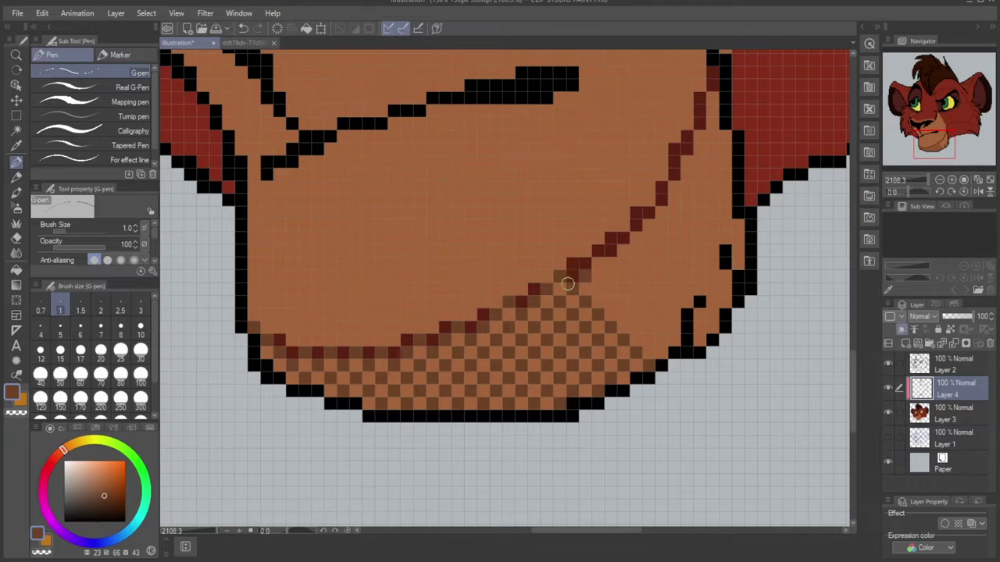
Step: Add further diagonal rows of brown dither pixels up to the hooked black mark at the chin's lower right
{"action": "left_click", "coordinate": [597, 290]}
{"action": "left_click", "coordinate": [610, 302]}
{"action": "left_click", "coordinate": [625, 317]}
{"action": "left_click", "coordinate": [637, 330]}
{"action": "left_click", "coordinate": [644, 343]}
{"action": "left_click", "coordinate": [651, 345]}
{"action": "left_click", "coordinate": [663, 355]}
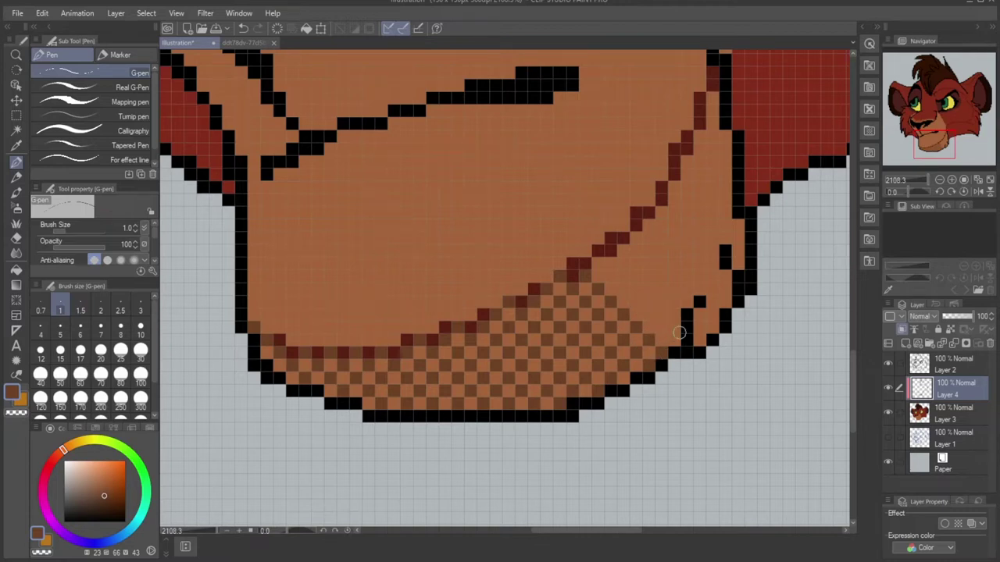
{"action": "left_click", "coordinate": [672, 339]}
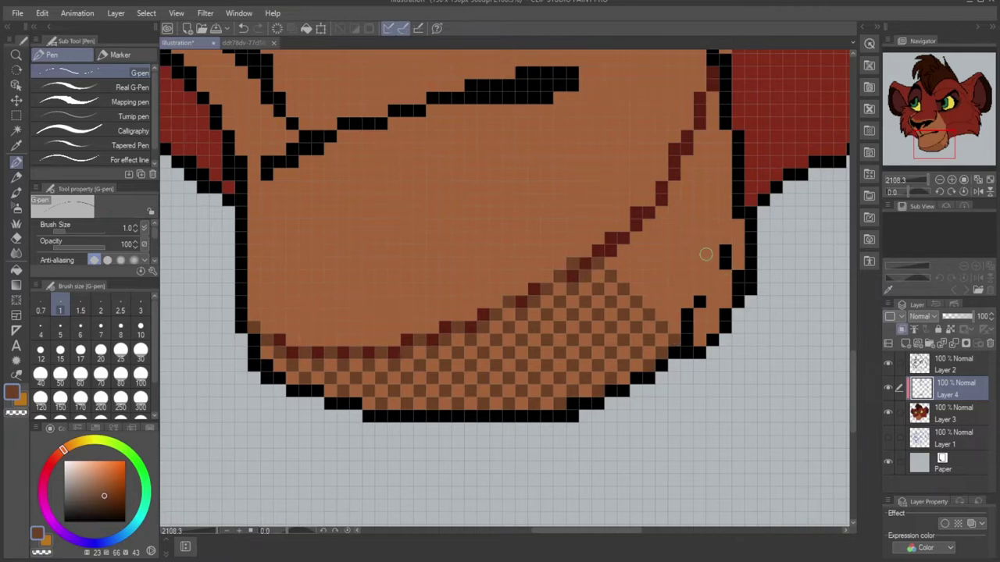
{"action": "left_click", "coordinate": [622, 264]}
{"action": "left_click", "coordinate": [636, 276]}
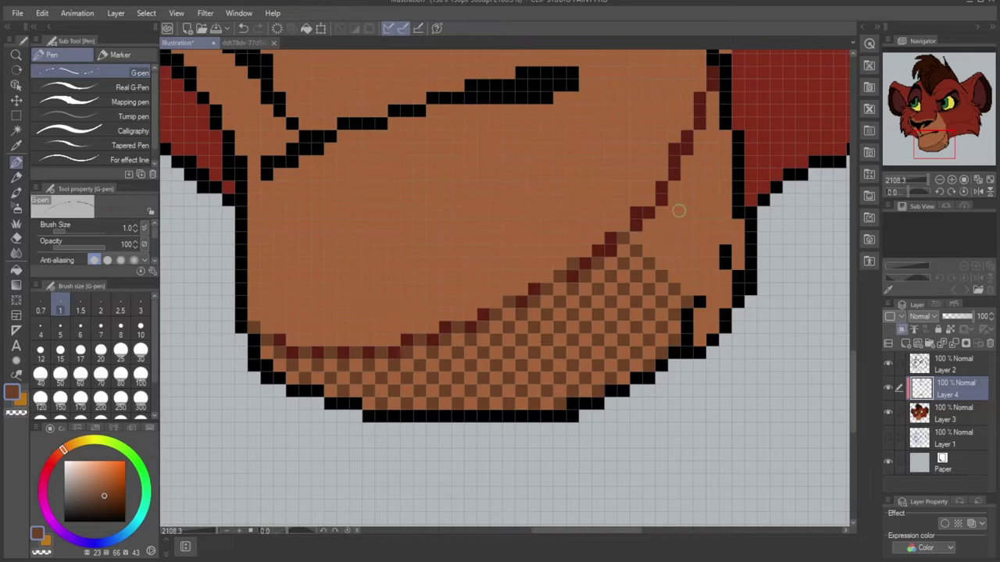
{"action": "left_click", "coordinate": [611, 252]}
Step: Dither around the small black marks at the chin's right corner and up its right side to the top of the shadow boundary
{"action": "left_click_drag", "start_coordinate": [933, 139], "coordinate": [942, 140]}
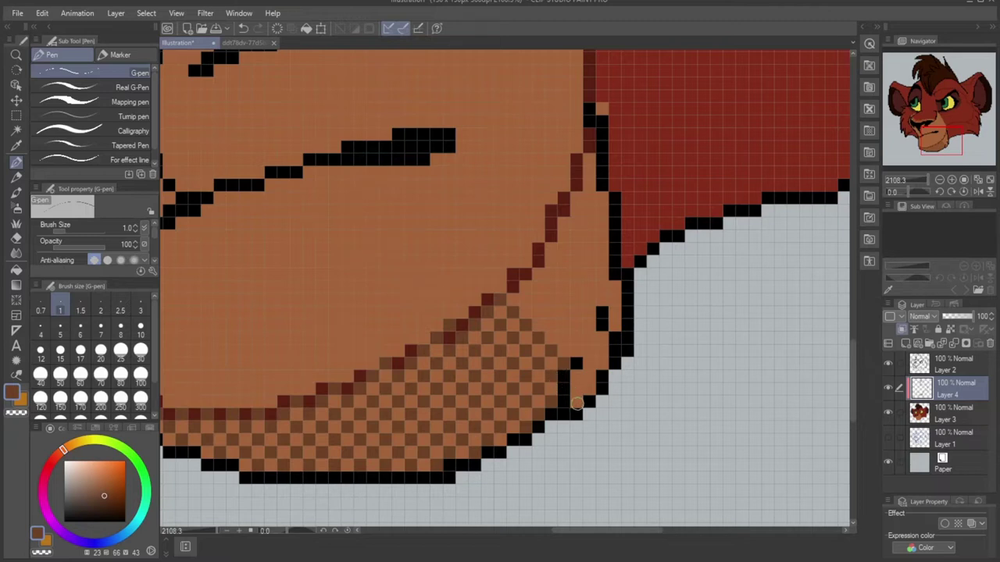
{"action": "left_click", "coordinate": [577, 402]}
{"action": "left_click", "coordinate": [588, 390]}
{"action": "left_click", "coordinate": [576, 375]}
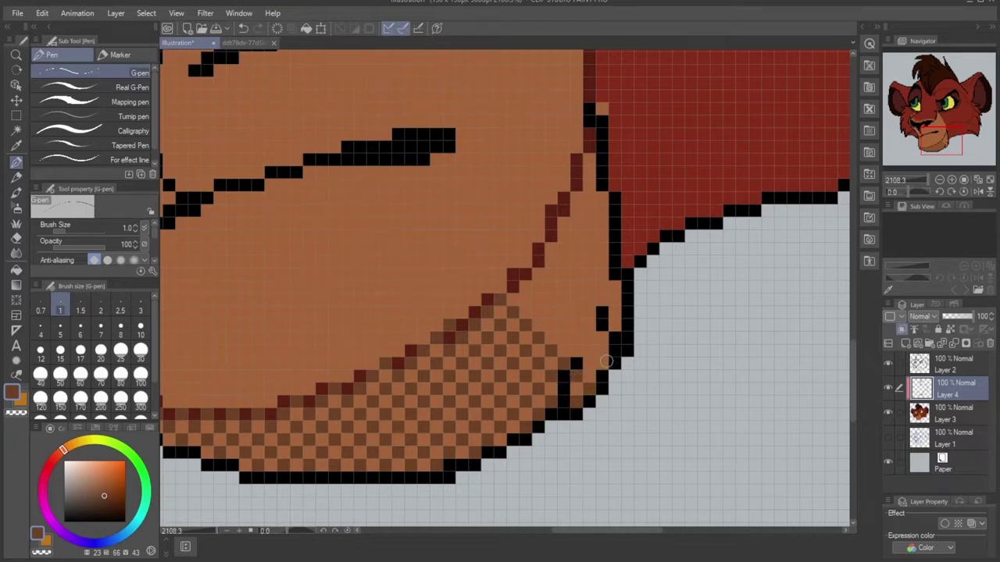
{"action": "left_click", "coordinate": [590, 363]}
{"action": "left_click", "coordinate": [576, 351]}
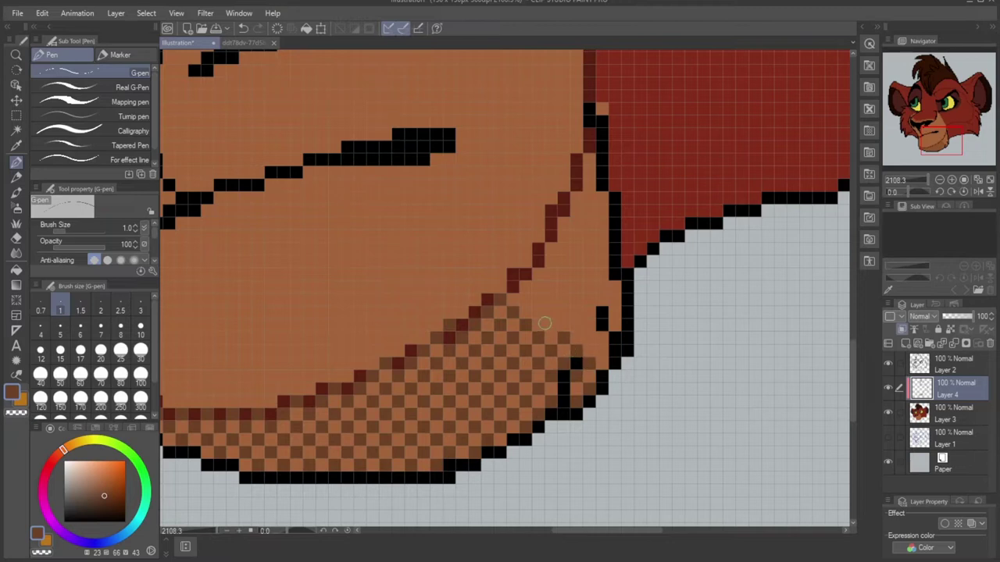
{"action": "left_click", "coordinate": [519, 300]}
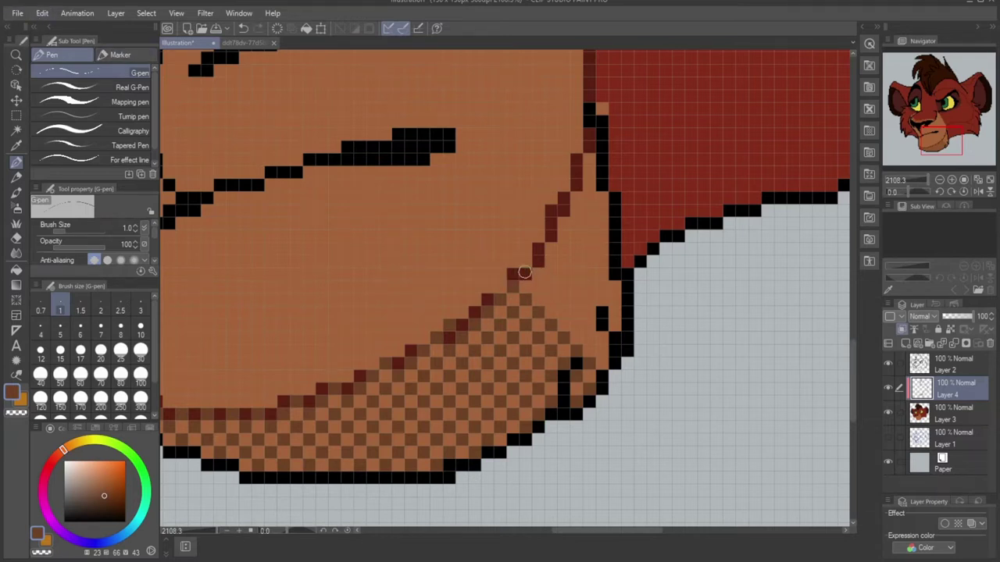
{"action": "left_click", "coordinate": [525, 275]}
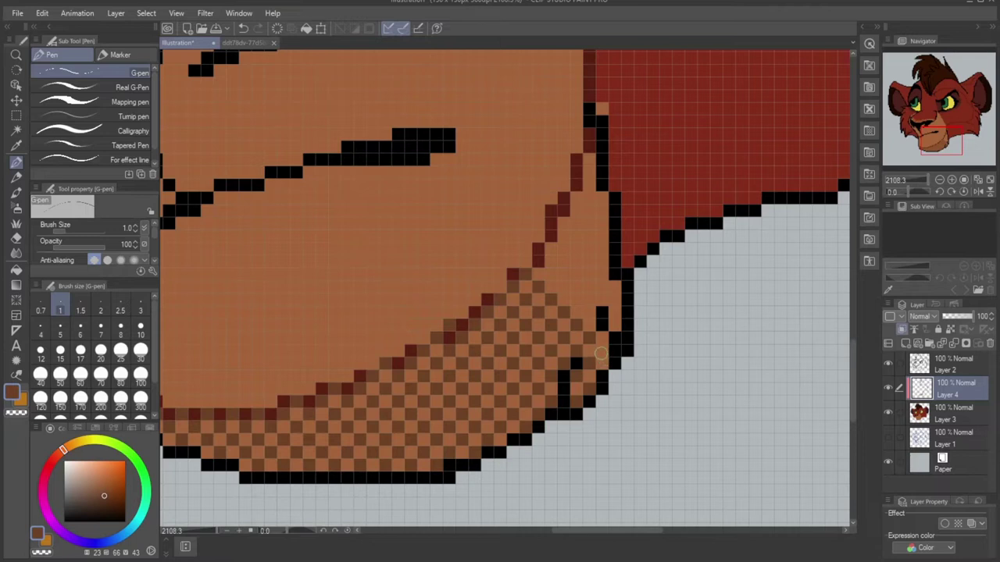
{"action": "left_click", "coordinate": [552, 275]}
{"action": "left_click", "coordinate": [539, 261]}
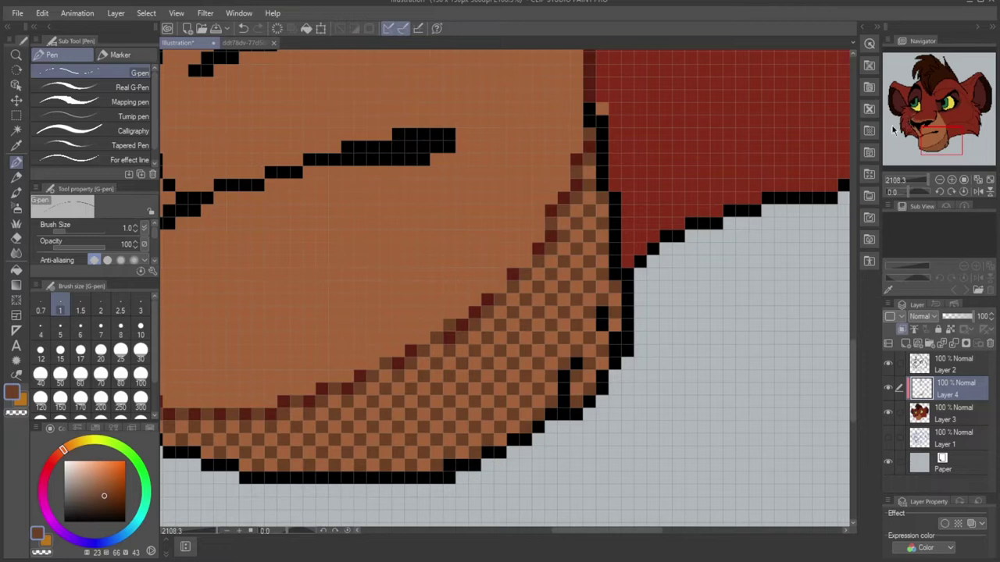
Step: Sample the chin's tan base colour and paint over the remaining dark red boundary pixels along the dithered edge with the G-pen
{"action": "left_click_drag", "start_coordinate": [928, 129], "coordinate": [916, 145]}
{"action": "left_click", "coordinate": [15, 145]}
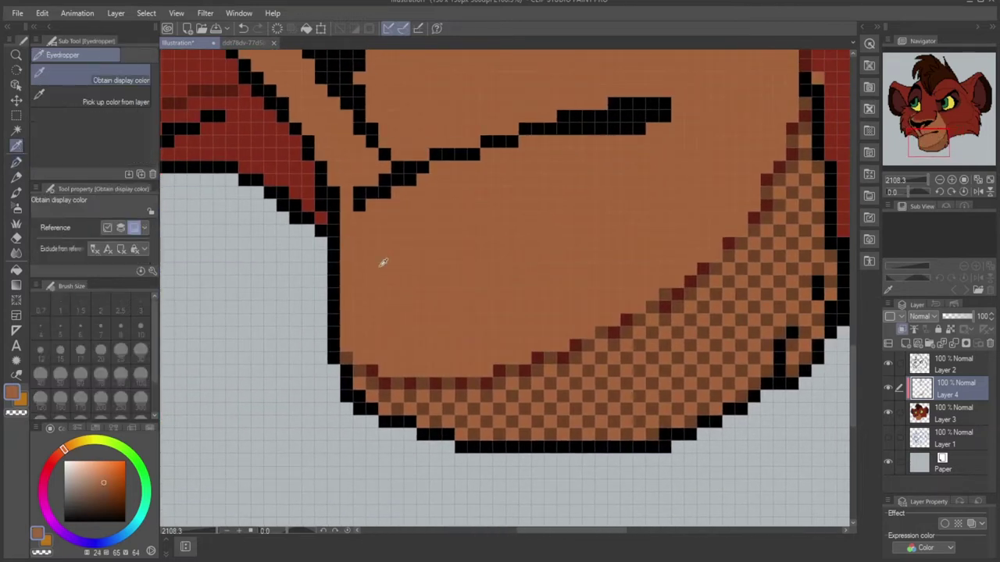
{"action": "key", "text": "p"}
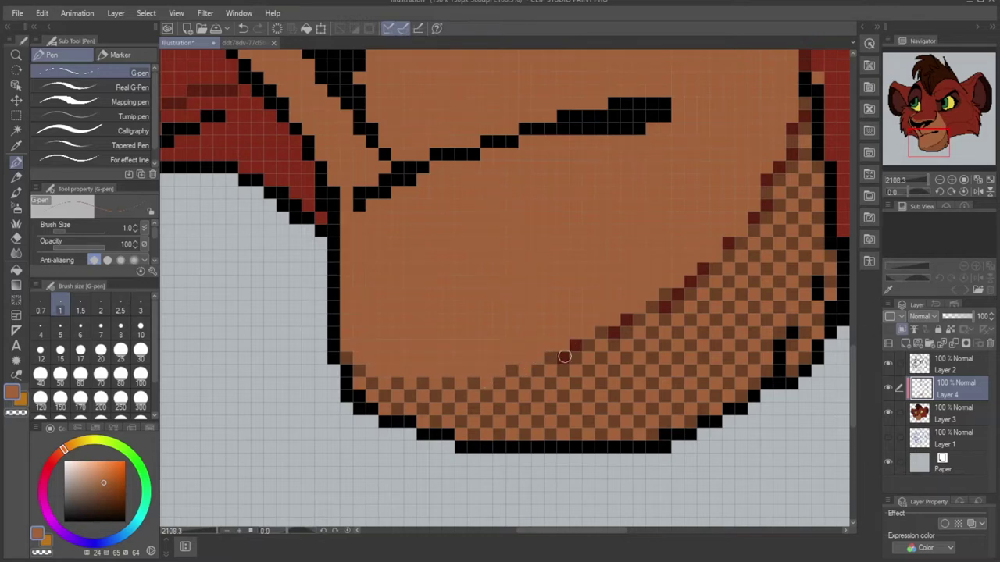
{"action": "mouse_move", "coordinate": [564, 356]}
{"action": "left_mouse_down"}
{"action": "mouse_move", "coordinate": [667, 299]}
{"action": "mouse_move", "coordinate": [664, 308]}
{"action": "mouse_move", "coordinate": [700, 266]}
{"action": "left_mouse_up"}
{"action": "left_click_drag", "start_coordinate": [930, 135], "coordinate": [930, 137]}
{"action": "left_click", "coordinate": [763, 137]}
{"action": "mouse_move", "coordinate": [746, 150]}
{"action": "left_mouse_down"}
{"action": "mouse_move", "coordinate": [723, 199]}
{"action": "mouse_move", "coordinate": [711, 237]}
{"action": "mouse_move", "coordinate": [722, 228]}
{"action": "mouse_move", "coordinate": [683, 263]}
{"action": "left_mouse_up"}
{"action": "scroll", "coordinate": [466, 333], "scroll_direction": "down", "scroll_amount": 5}
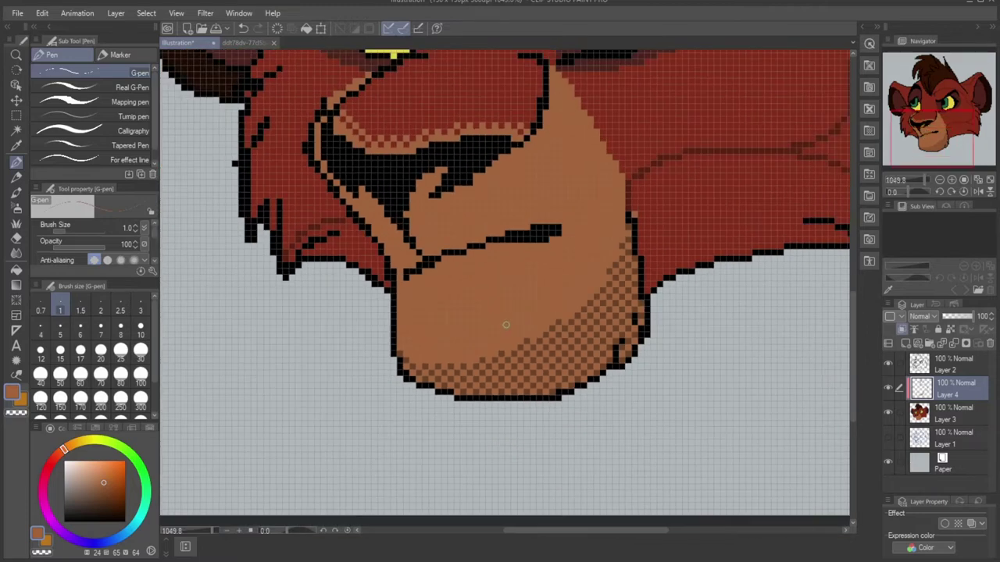
{"action": "scroll", "coordinate": [502, 324], "scroll_direction": "up", "scroll_amount": 3}
{"action": "scroll", "coordinate": [506, 325], "scroll_direction": "up", "scroll_amount": 2}
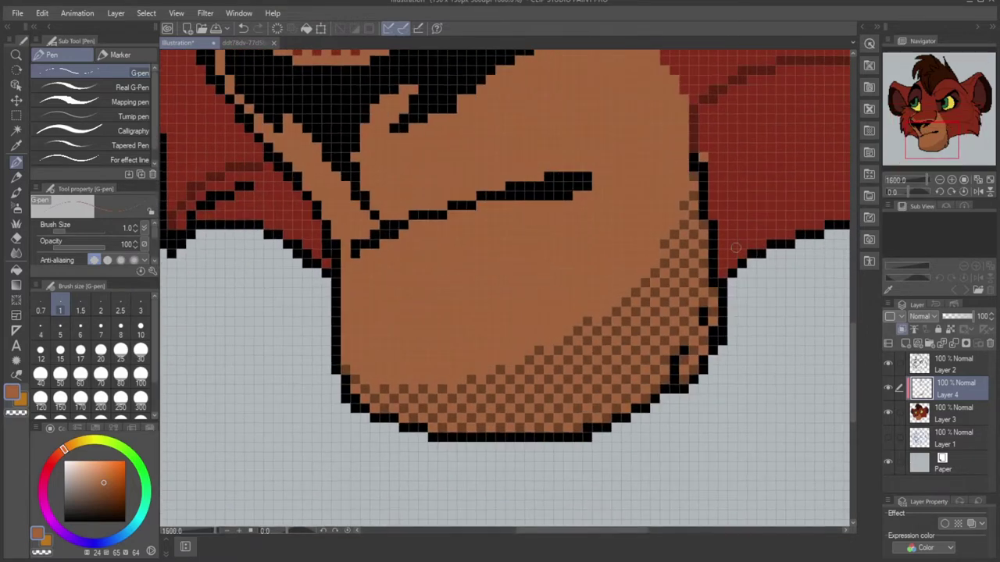
{"action": "left_click_drag", "start_coordinate": [908, 140], "coordinate": [926, 141]}
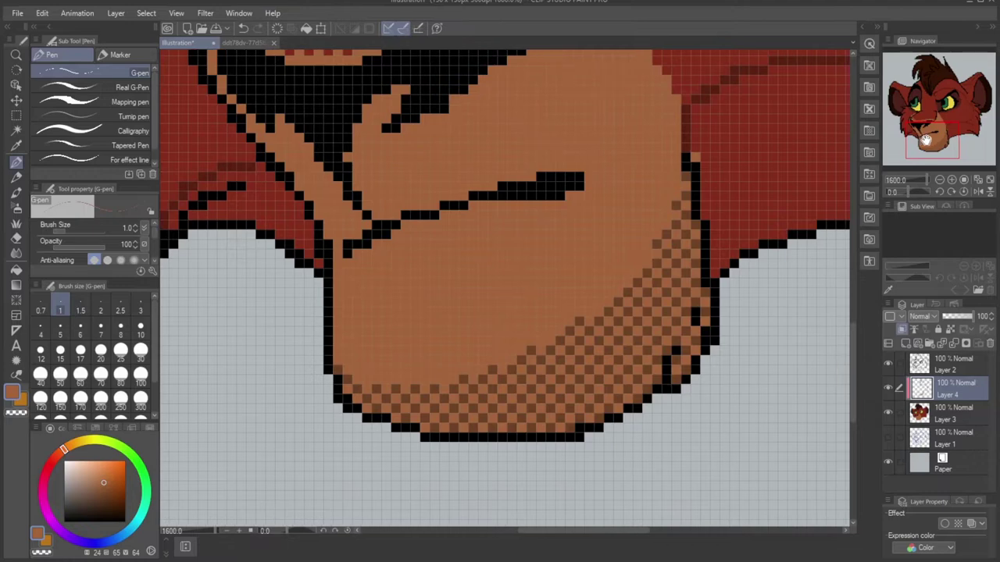
Step: Sample the dark brown shadow colour under the lion's chin in the reference image and return to the illustration
{"action": "left_click", "coordinate": [234, 42]}
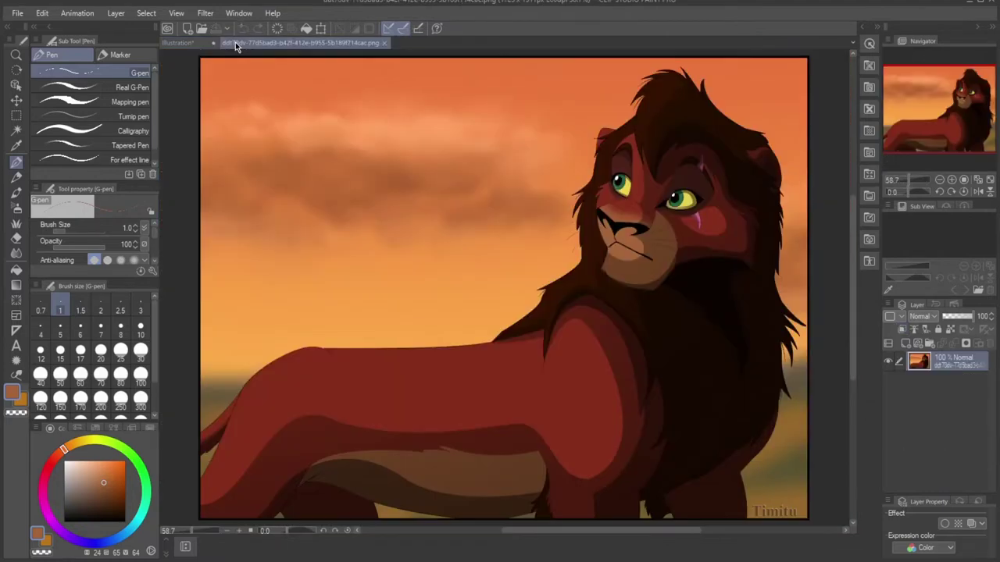
{"action": "left_click", "coordinate": [17, 147]}
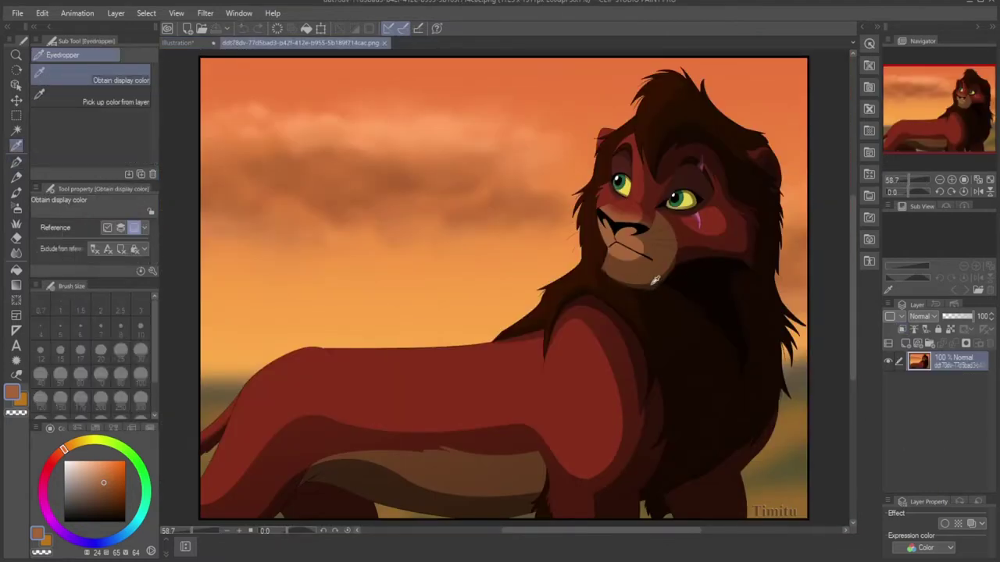
{"action": "left_click", "coordinate": [654, 281]}
{"action": "left_click", "coordinate": [179, 43]}
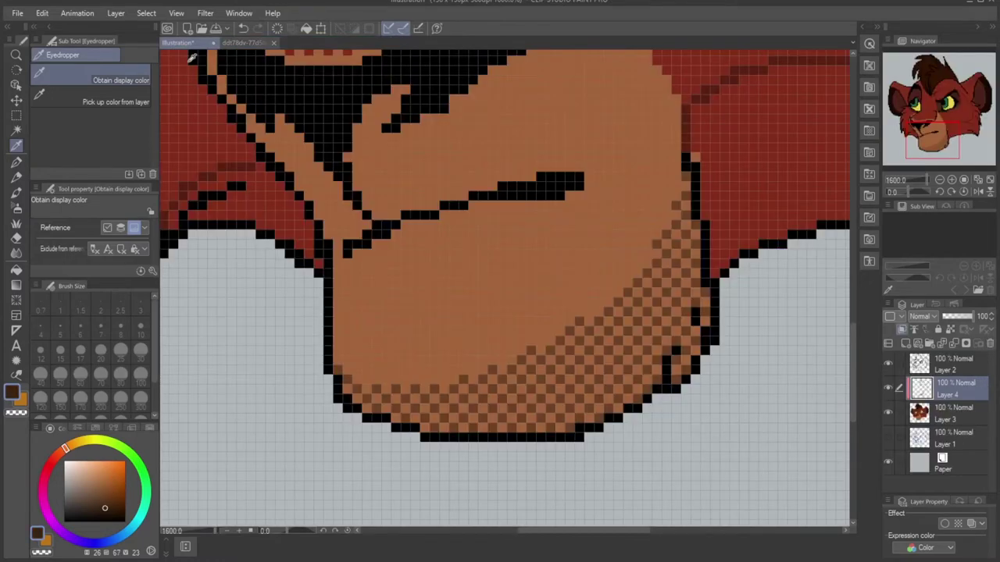
Step: Dither the lowest row of the chin with the dark brown G-pen, placing every second pixel above the flat bottom outline
{"action": "left_click", "coordinate": [952, 179]}
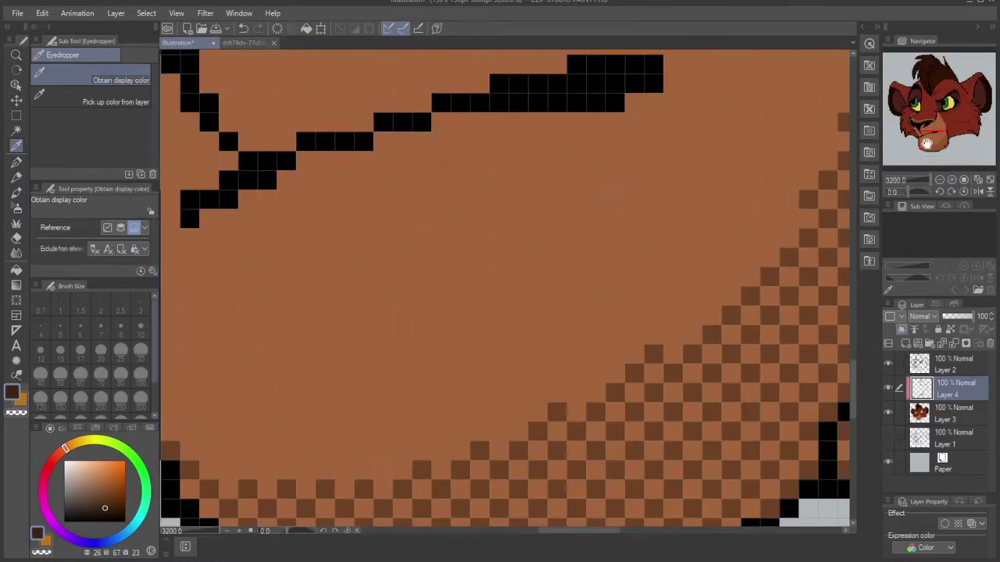
{"action": "left_click", "coordinate": [931, 144]}
{"action": "left_click_drag", "start_coordinate": [931, 144], "coordinate": [930, 145]}
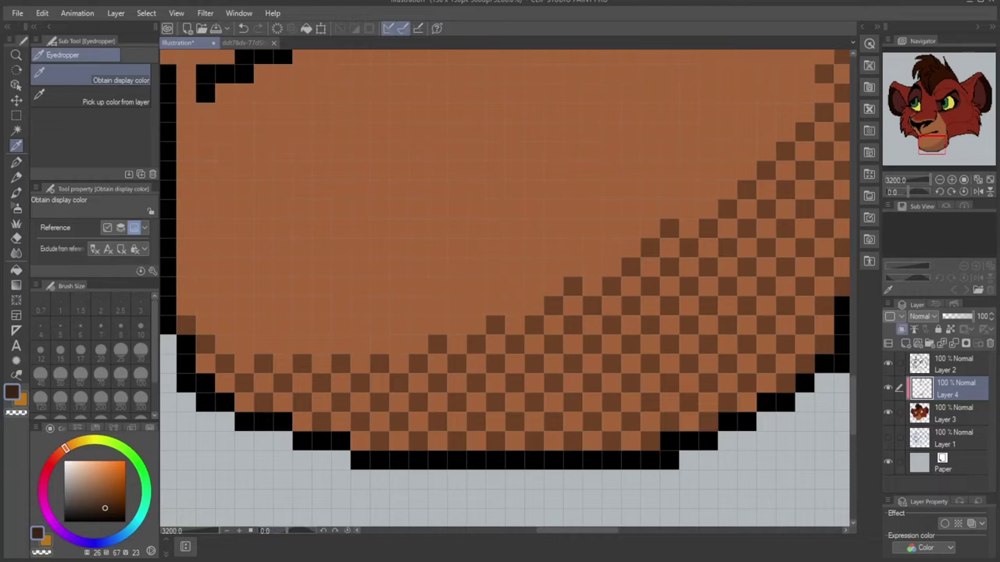
{"action": "left_click", "coordinate": [15, 161]}
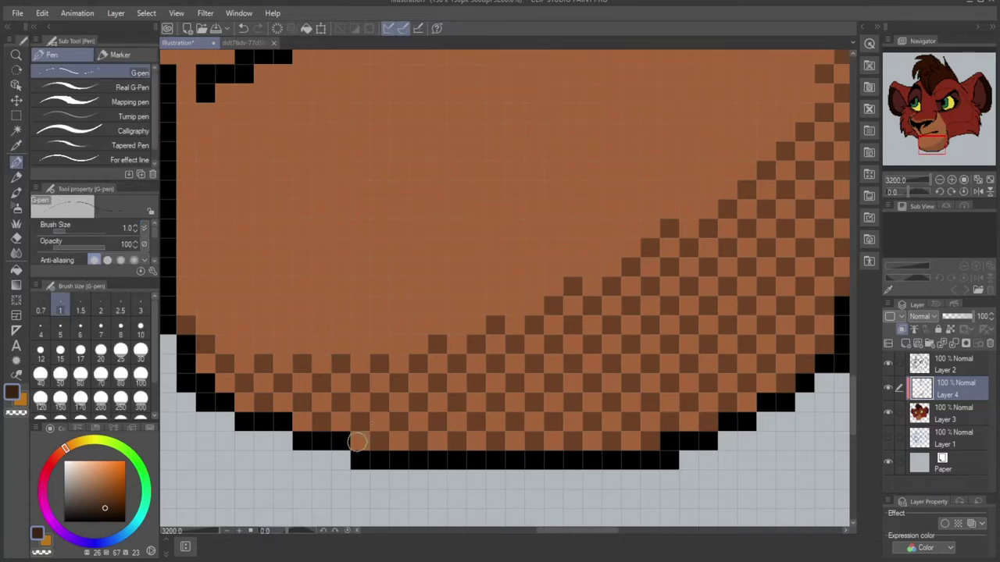
{"action": "left_click_drag", "start_coordinate": [356, 442], "coordinate": [400, 446]}
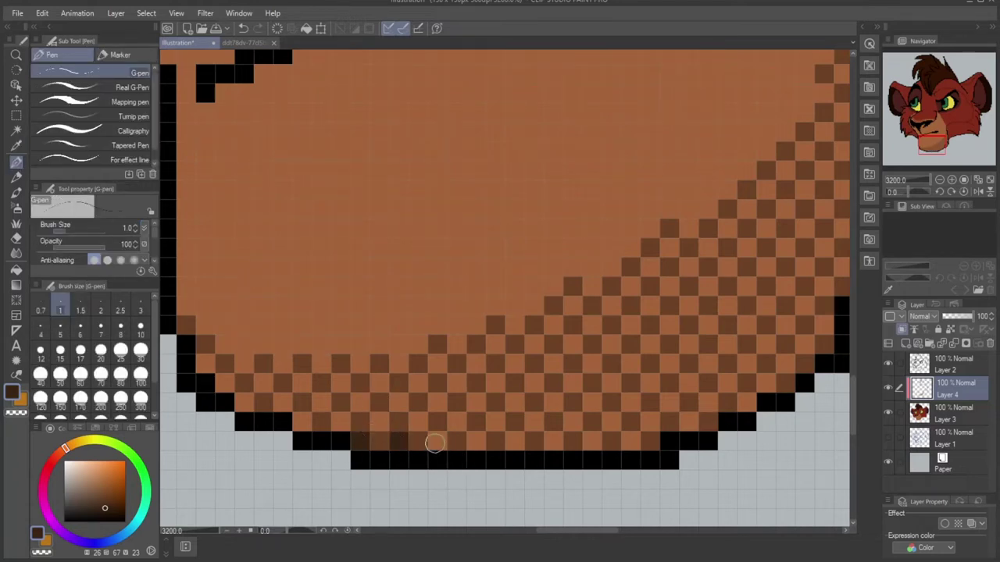
{"action": "left_click", "coordinate": [435, 443]}
{"action": "left_click", "coordinate": [474, 441]}
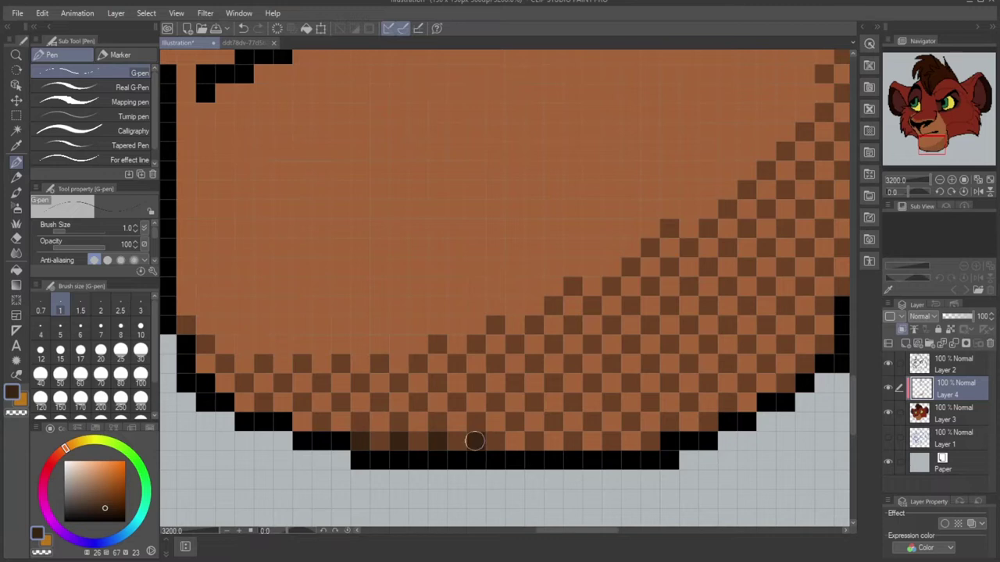
{"action": "left_click", "coordinate": [516, 443]}
{"action": "left_click", "coordinate": [555, 442]}
{"action": "left_click", "coordinate": [594, 442]}
{"action": "left_click", "coordinate": [633, 442]}
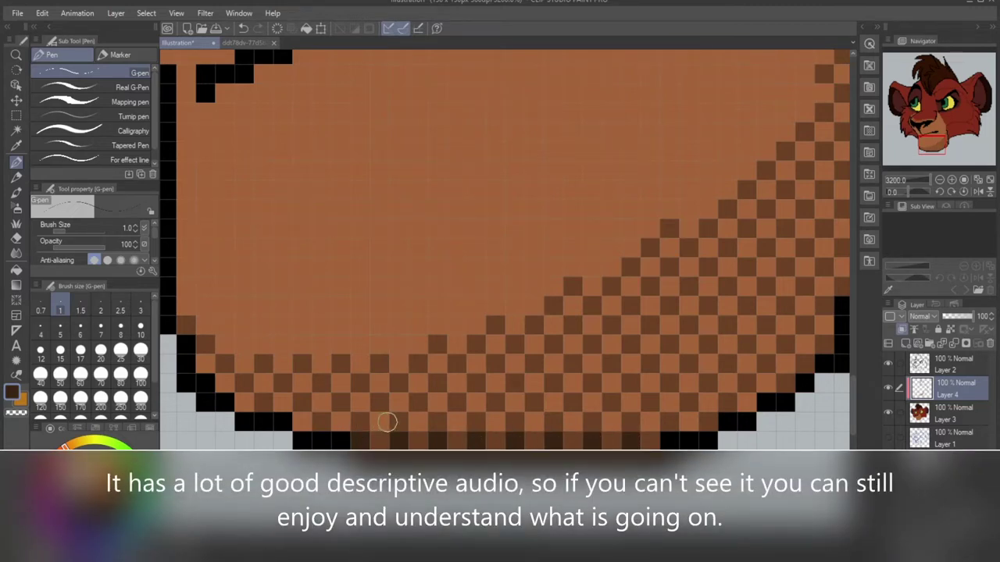
Step: Add a second row of dark brown dither pixels across the chin's bottom, offset from the row below
{"action": "left_click", "coordinate": [341, 423]}
{"action": "left_click", "coordinate": [302, 423]}
{"action": "left_click", "coordinate": [379, 425]}
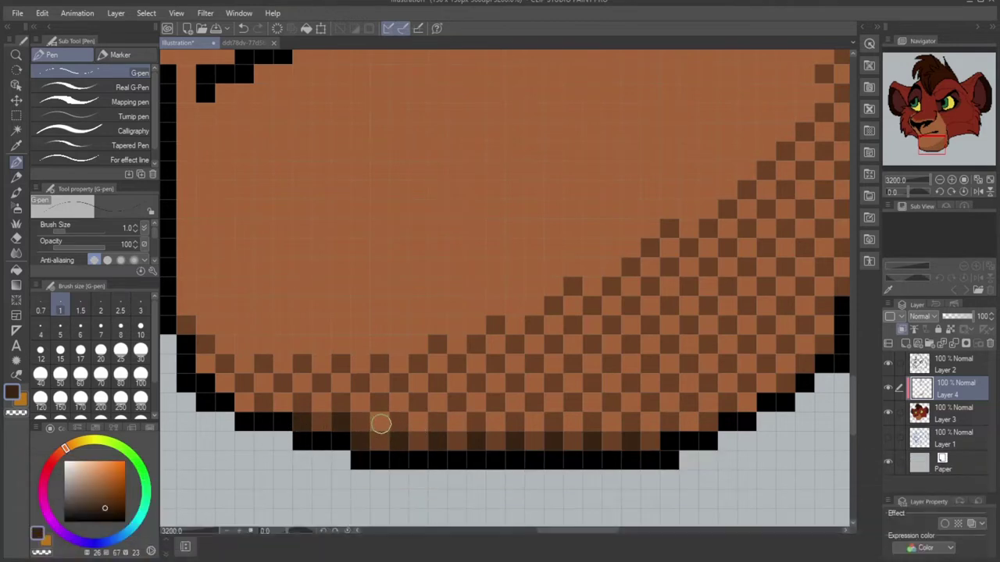
{"action": "left_click", "coordinate": [381, 424]}
{"action": "left_click", "coordinate": [421, 424]}
{"action": "left_click", "coordinate": [458, 421]}
{"action": "left_click", "coordinate": [498, 422]}
{"action": "left_click", "coordinate": [536, 423]}
{"action": "left_click", "coordinate": [575, 423]}
{"action": "left_click", "coordinate": [615, 424]}
{"action": "left_click", "coordinate": [656, 422]}
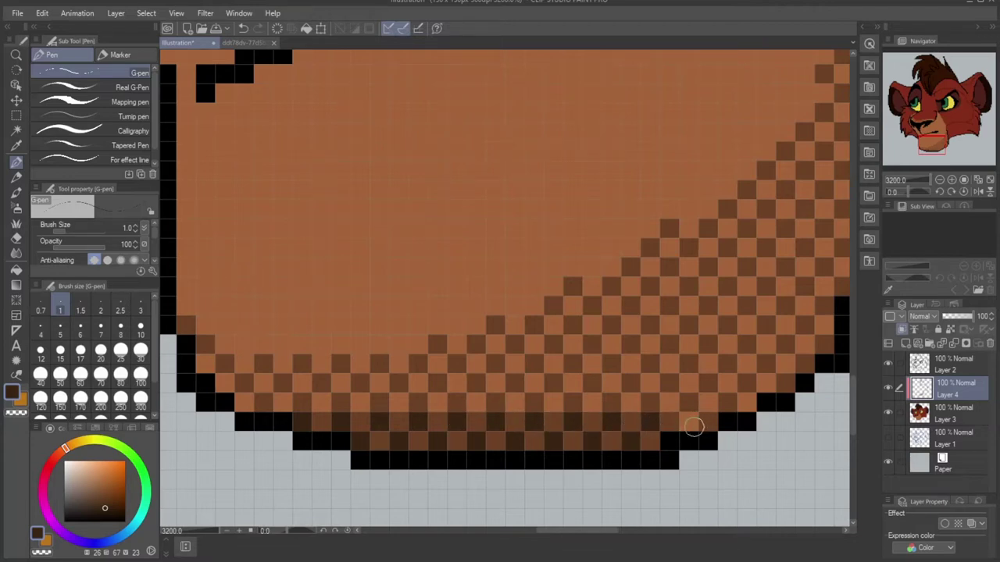
{"action": "left_click", "coordinate": [693, 424]}
Step: Place dark brown dither pixels down the chin's right edge to the upper small black mark
{"action": "left_click_drag", "start_coordinate": [942, 146], "coordinate": [953, 143]}
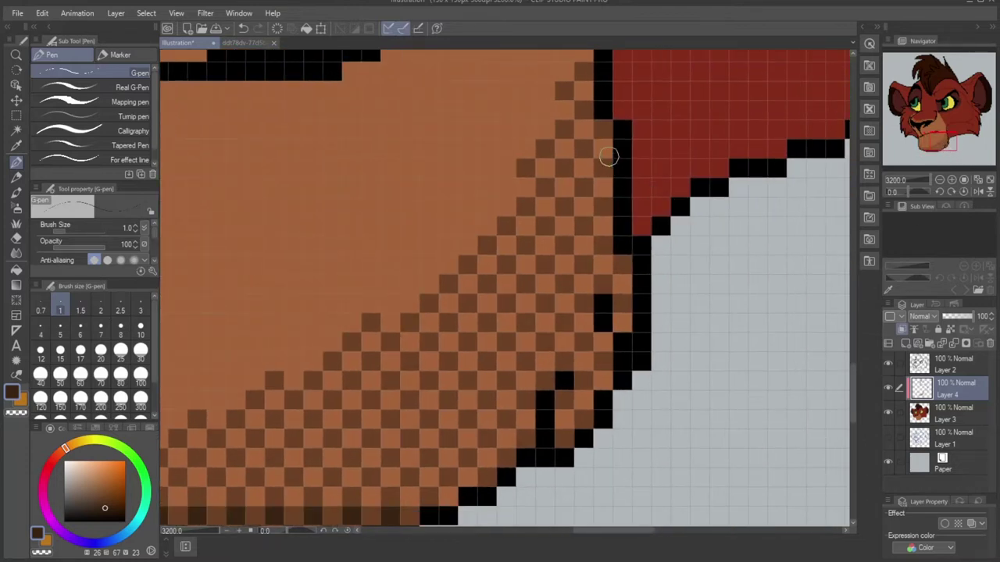
{"action": "left_click", "coordinate": [604, 149]}
{"action": "left_click", "coordinate": [605, 184]}
{"action": "left_click", "coordinate": [599, 208]}
{"action": "left_click", "coordinate": [601, 224]}
{"action": "left_click", "coordinate": [589, 252]}
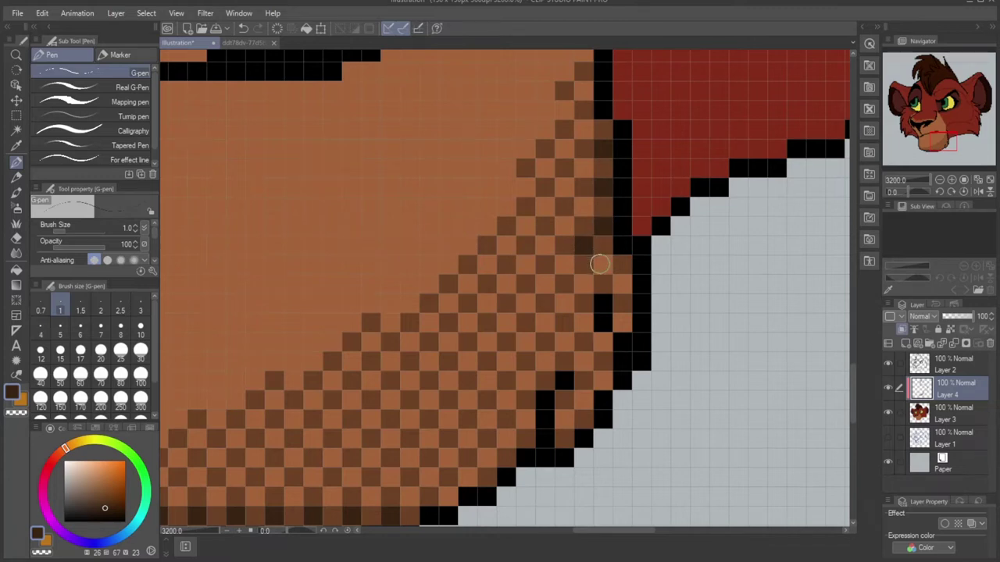
{"action": "left_click", "coordinate": [600, 265]}
{"action": "left_click", "coordinate": [620, 283]}
{"action": "left_click", "coordinate": [584, 285]}
Step: Continue the dark brown dithering around the small black marks at the chin's right corner and down the lower right slope
{"action": "left_click", "coordinate": [622, 324]}
{"action": "left_click", "coordinate": [584, 324]}
{"action": "left_click", "coordinate": [603, 343]}
{"action": "left_click", "coordinate": [583, 361]}
{"action": "left_click", "coordinate": [603, 381]}
{"action": "left_click", "coordinate": [584, 400]}
{"action": "left_click", "coordinate": [564, 420]}
{"action": "left_click", "coordinate": [525, 419]}
{"action": "left_click", "coordinate": [505, 439]}
{"action": "left_click", "coordinate": [486, 458]}
{"action": "left_click", "coordinate": [466, 478]}
{"action": "left_click", "coordinate": [447, 498]}
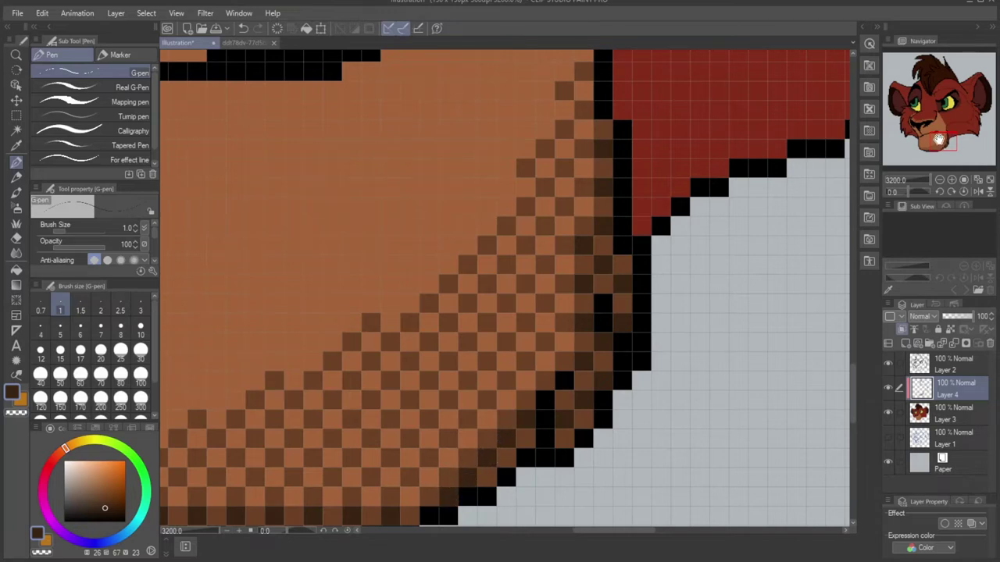
Step: Add another diagonal row of dark brown dither pixels inside the chin's lower right slope, down to the bottom rows
{"action": "left_click_drag", "start_coordinate": [941, 138], "coordinate": [938, 145]}
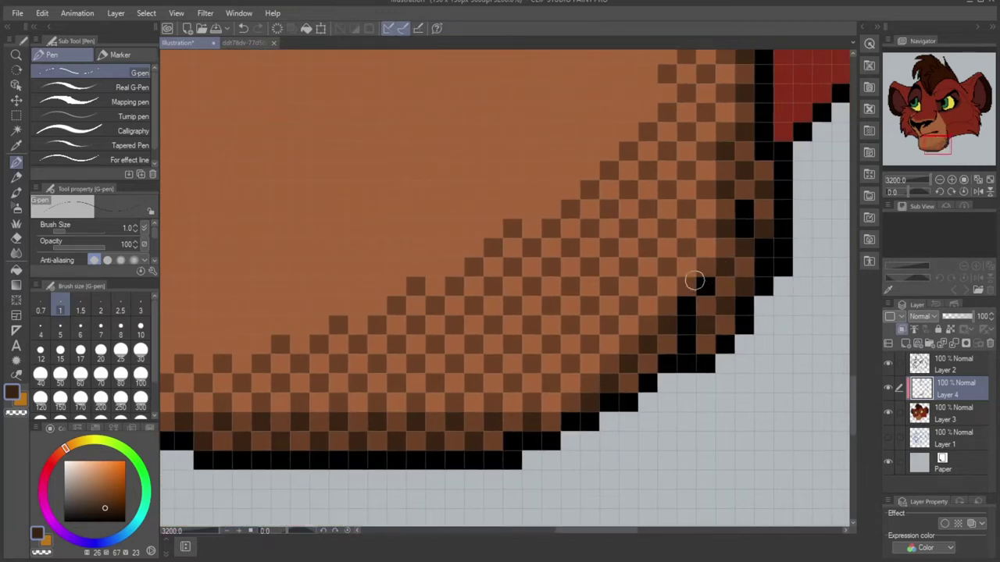
{"action": "left_click", "coordinate": [706, 249]}
{"action": "left_click", "coordinate": [688, 268]}
{"action": "left_click", "coordinate": [666, 287]}
{"action": "left_click", "coordinate": [649, 307]}
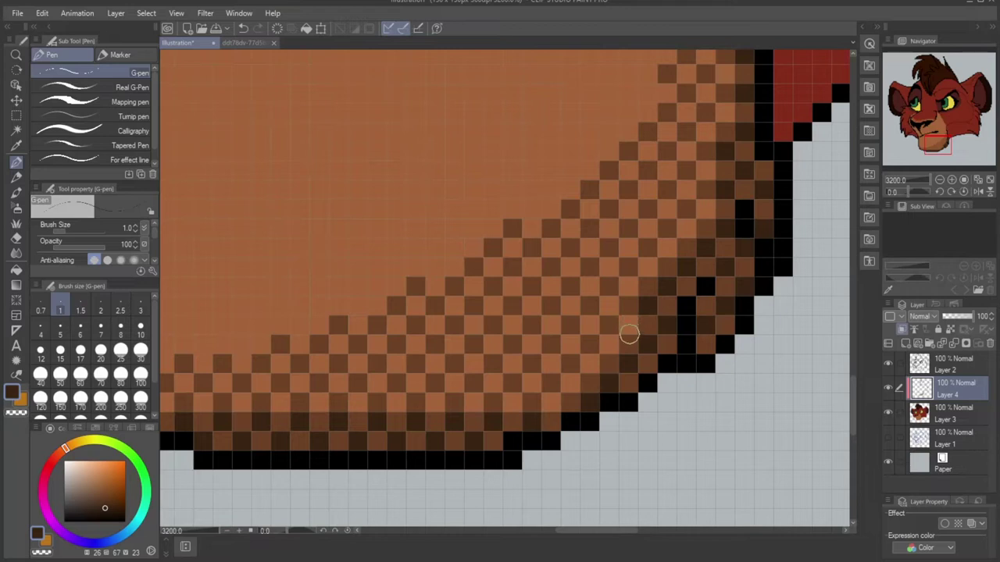
{"action": "left_click", "coordinate": [629, 324]}
{"action": "left_click", "coordinate": [607, 349]}
{"action": "left_click", "coordinate": [589, 363]}
{"action": "left_click", "coordinate": [570, 383]}
{"action": "left_click", "coordinate": [552, 402]}
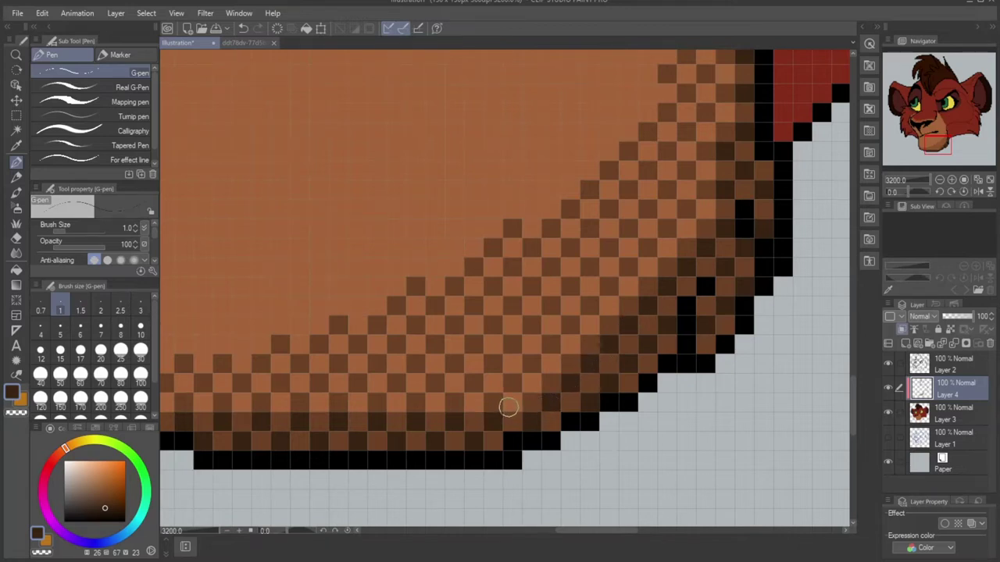
Step: Start a third row of dark brown dither pixels along the right part of the chin's bottom
{"action": "left_click", "coordinate": [510, 406]}
{"action": "left_click", "coordinate": [475, 405]}
{"action": "left_click", "coordinate": [433, 404]}
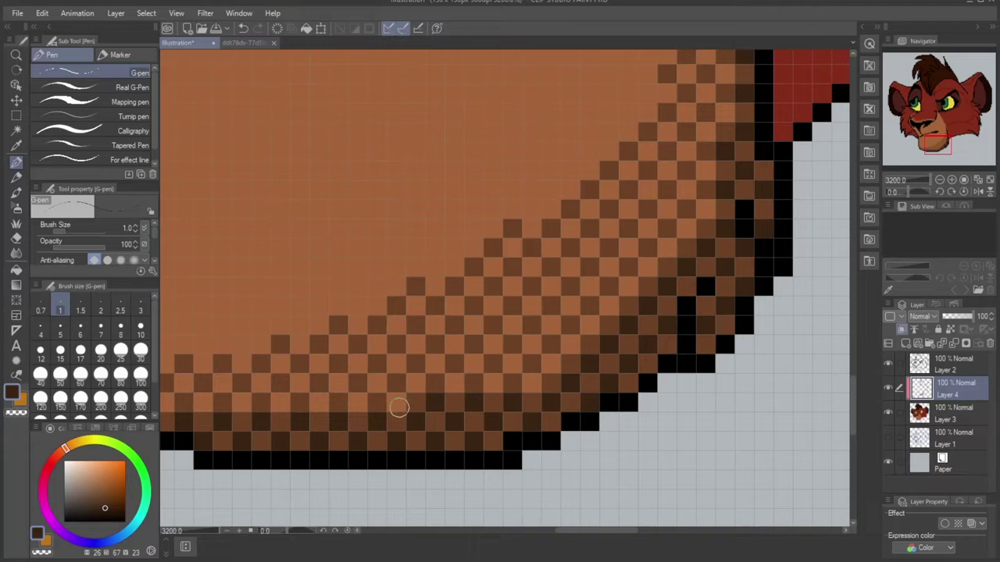
{"action": "left_click", "coordinate": [396, 406]}
Step: Examine the chin's layered dithering against the whole lion head and close up along its right edge
{"action": "left_click_drag", "start_coordinate": [929, 139], "coordinate": [922, 140]}
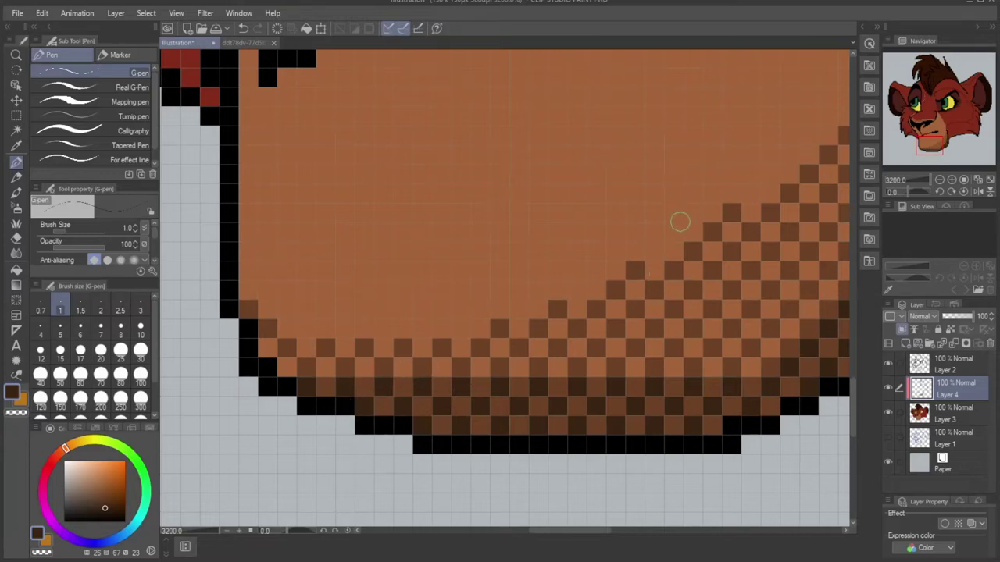
{"action": "scroll", "coordinate": [679, 221], "scroll_direction": "down", "scroll_amount": 3}
{"action": "scroll", "coordinate": [701, 209], "scroll_direction": "down", "scroll_amount": 9}
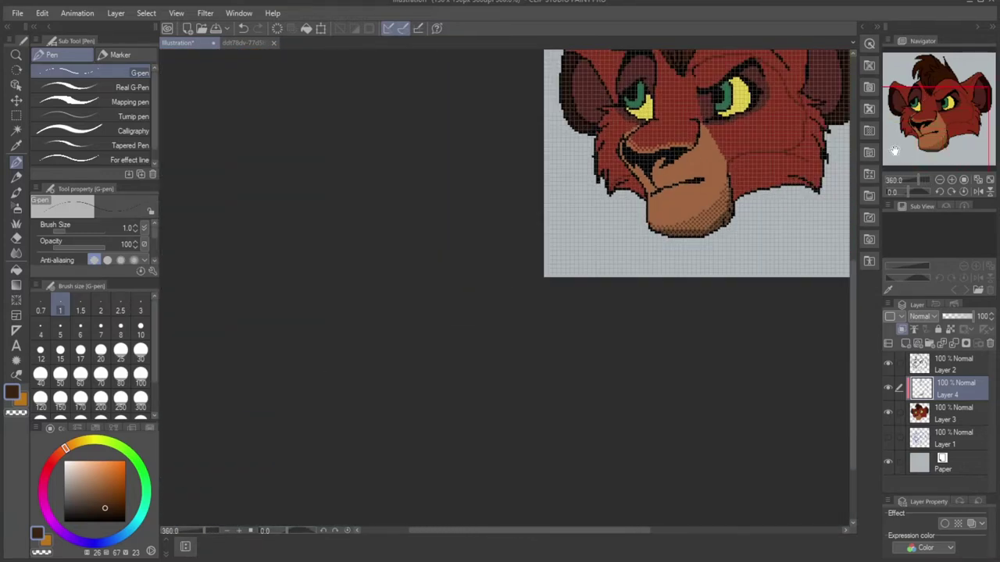
{"action": "left_click_drag", "start_coordinate": [933, 135], "coordinate": [988, 80]}
{"action": "scroll", "coordinate": [674, 267], "scroll_direction": "down", "scroll_amount": 2}
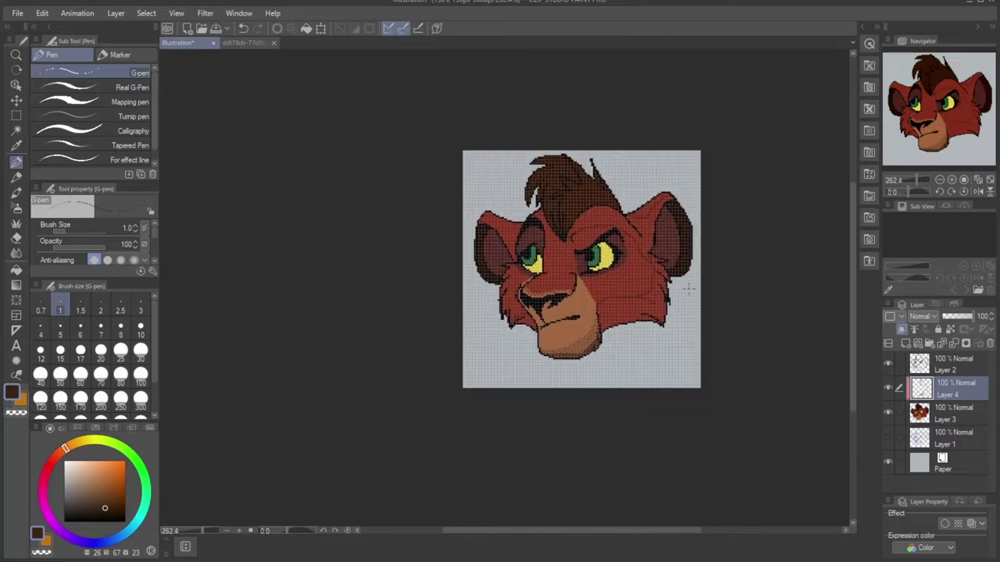
{"action": "scroll", "coordinate": [689, 289], "scroll_direction": "up", "scroll_amount": 6}
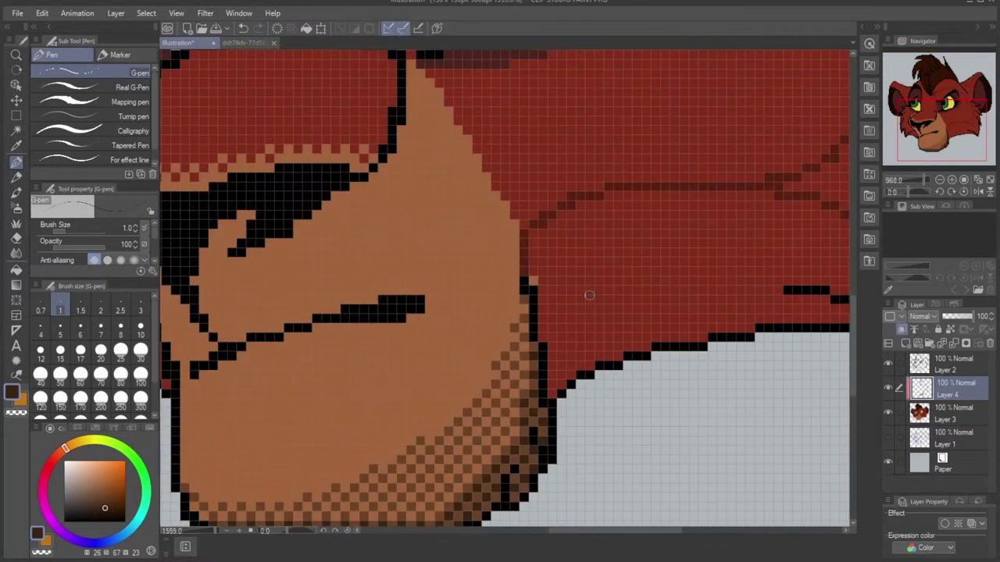
{"action": "scroll", "coordinate": [590, 295], "scroll_direction": "up", "scroll_amount": 1}
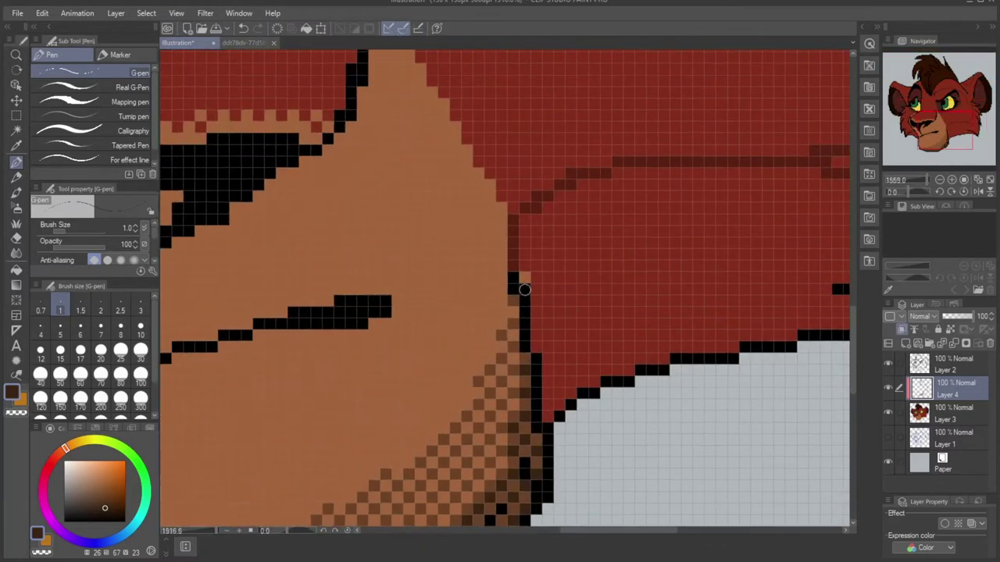
{"action": "left_click", "coordinate": [16, 146]}
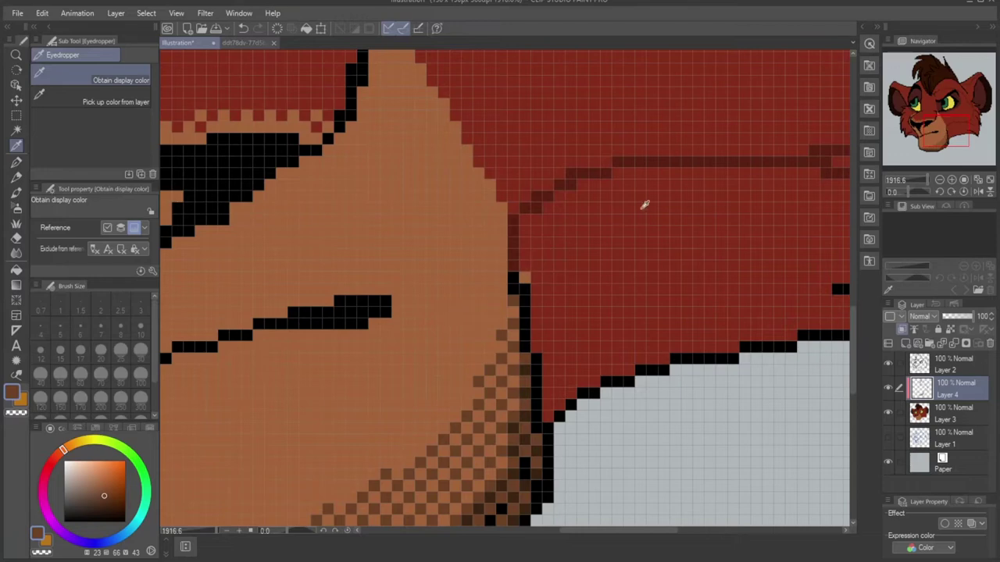
{"action": "scroll", "coordinate": [581, 327], "scroll_direction": "down", "scroll_amount": 4}
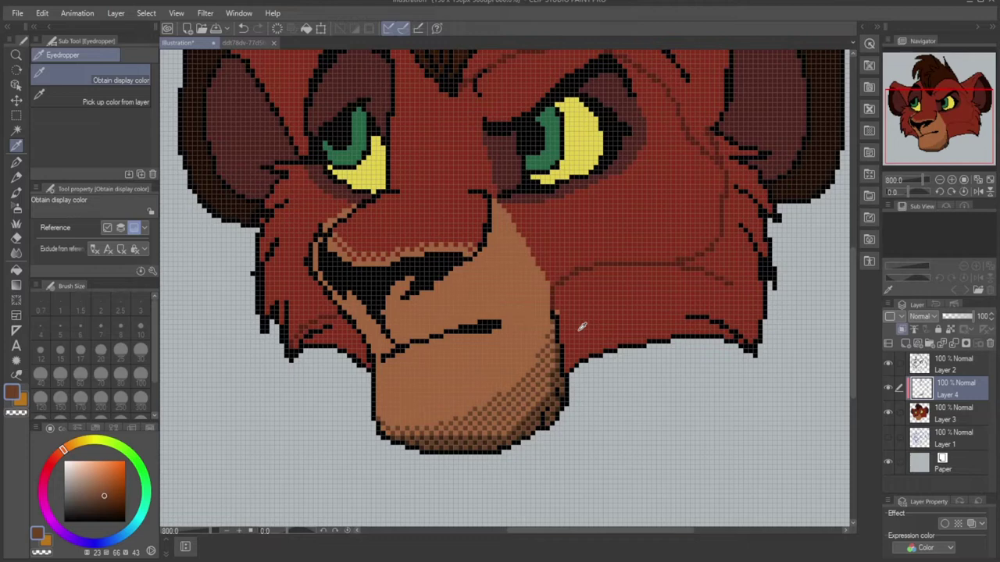
{"action": "scroll", "coordinate": [446, 473], "scroll_direction": "up", "scroll_amount": 5}
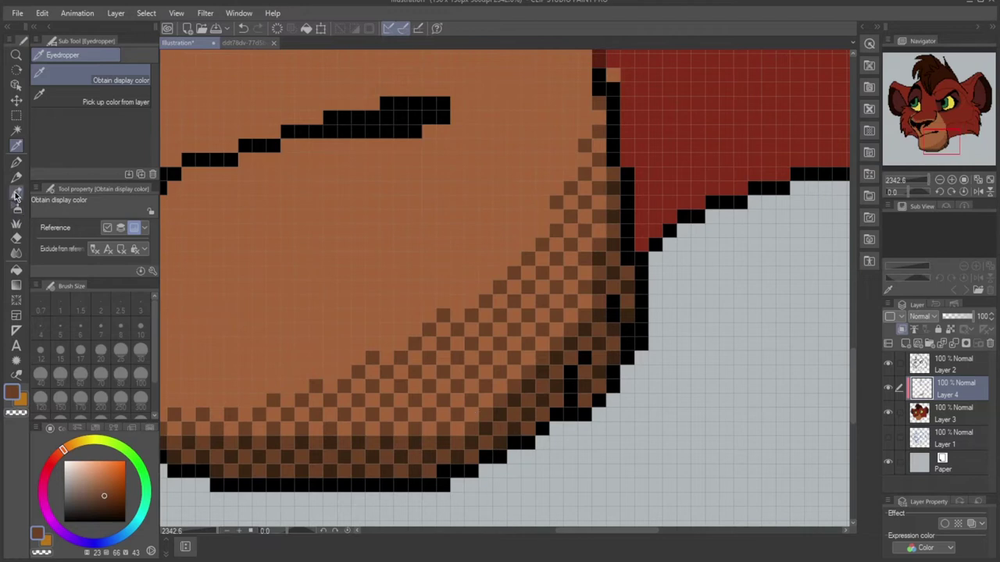
{"action": "left_click", "coordinate": [16, 162]}
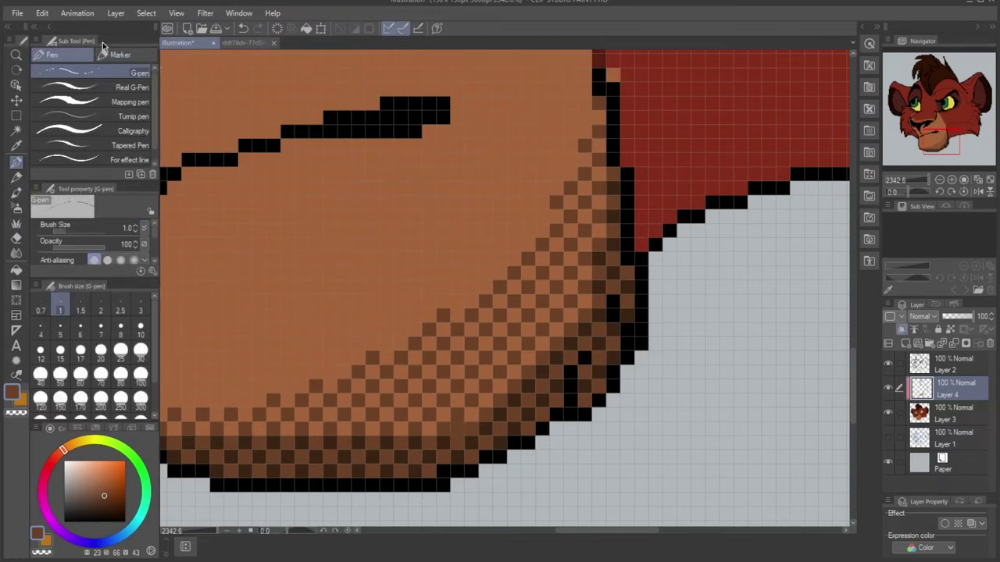
Step: Resample the dark brown from the chin's shadow and add dither pixels along its inner edge at the lower right with the G-pen
{"action": "left_click", "coordinate": [17, 145]}
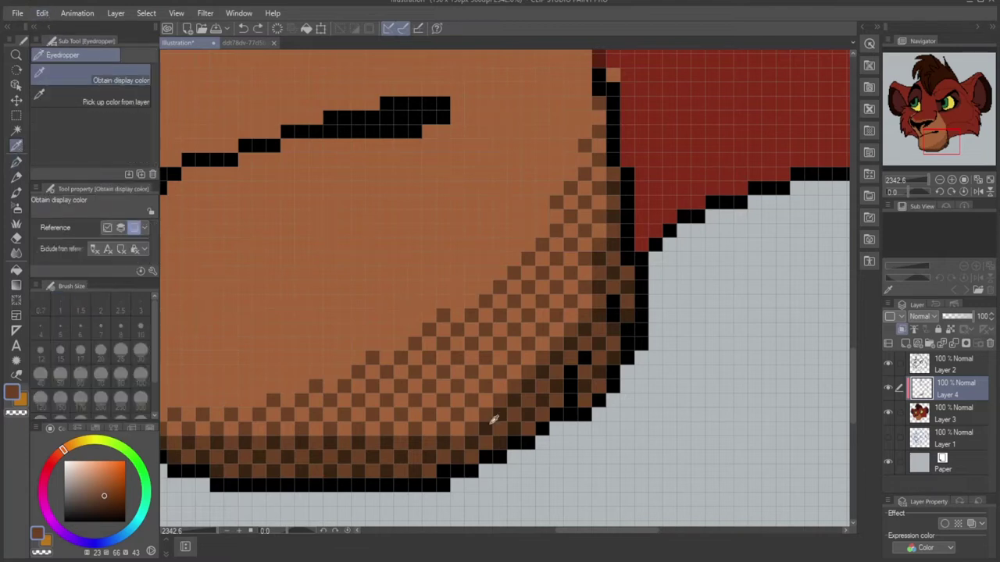
{"action": "left_click", "coordinate": [487, 422]}
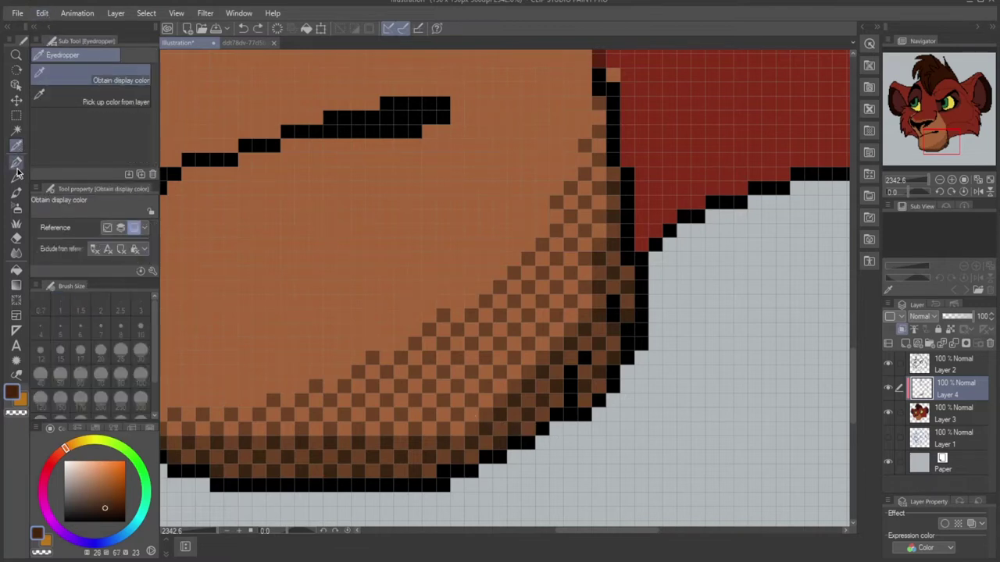
{"action": "left_click", "coordinate": [16, 161]}
{"action": "left_click", "coordinate": [457, 430]}
{"action": "left_click", "coordinate": [427, 431]}
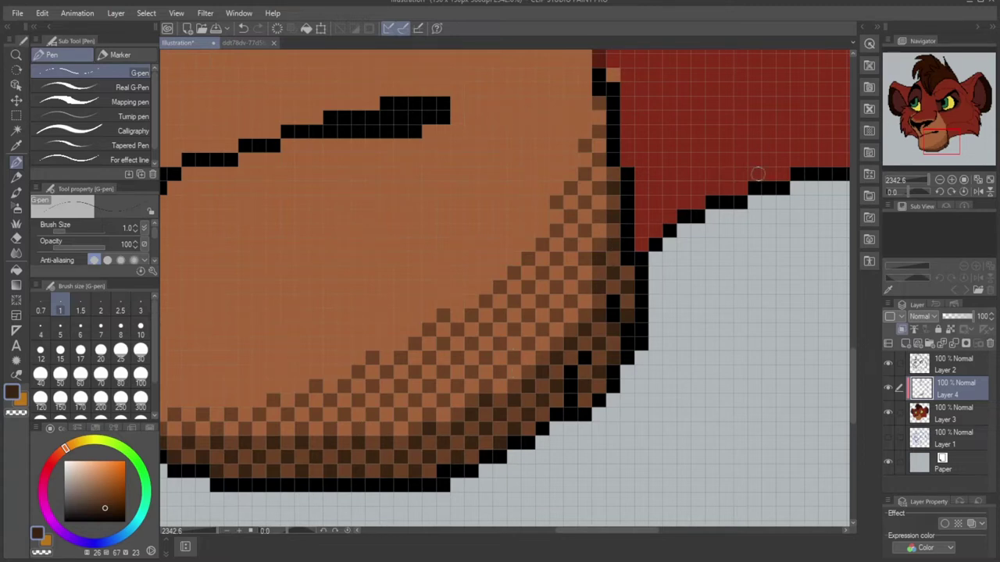
Step: Sample the dark red shadow colour on the lion's cheek in the reference image and return to the illustration
{"action": "scroll", "coordinate": [719, 190], "scroll_direction": "down", "scroll_amount": 8}
{"action": "scroll", "coordinate": [703, 196], "scroll_direction": "down", "scroll_amount": 1}
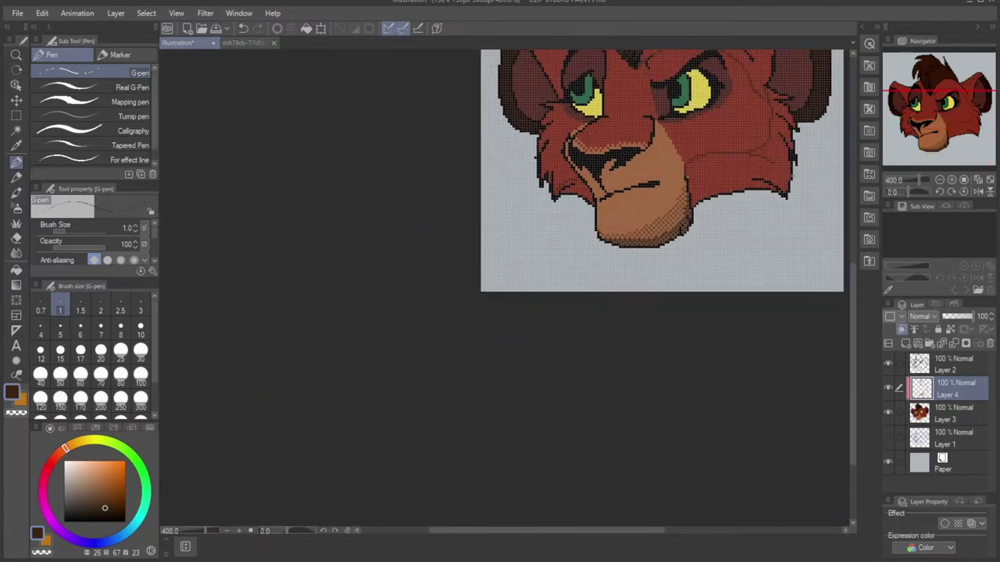
{"action": "left_click_drag", "start_coordinate": [929, 121], "coordinate": [970, 74]}
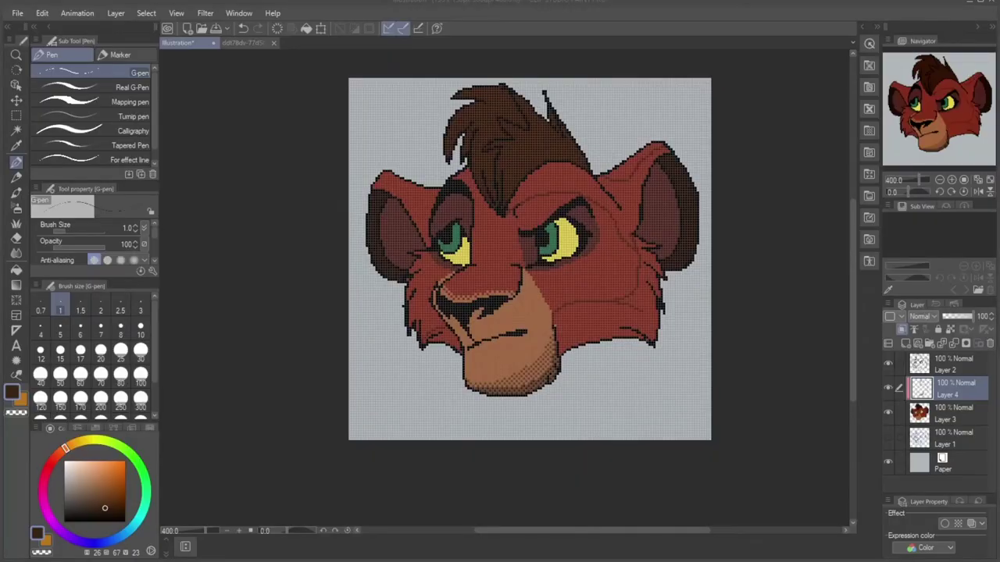
{"action": "scroll", "coordinate": [585, 361], "scroll_direction": "up", "scroll_amount": 7}
{"action": "left_click", "coordinate": [243, 43]}
{"action": "scroll", "coordinate": [742, 243], "scroll_direction": "up", "scroll_amount": 3}
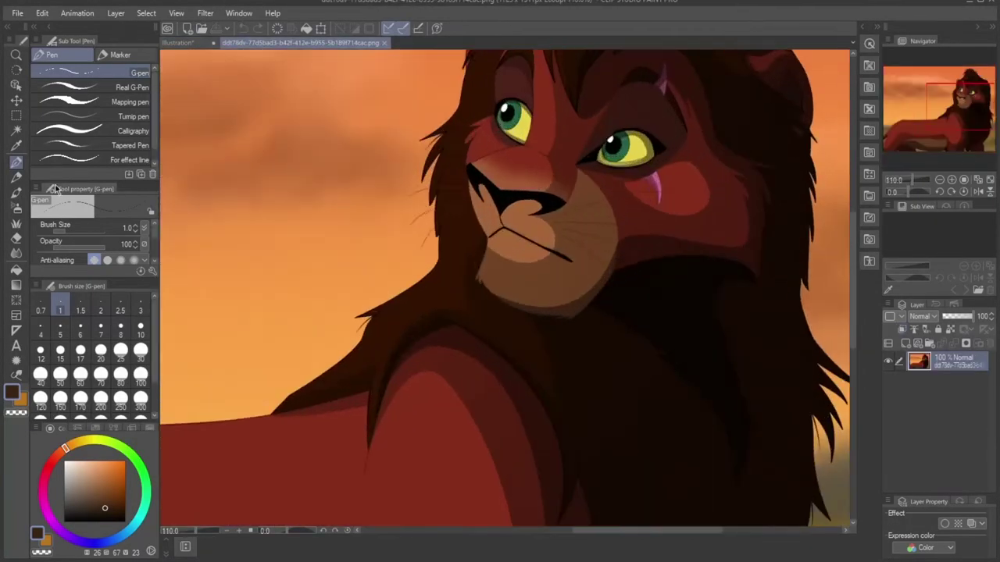
{"action": "key", "text": "i"}
{"action": "left_click", "coordinate": [662, 217]}
{"action": "left_click", "coordinate": [173, 45]}
Step: Start the cheek shadow with diagonal rows of dark red G-pen dither pixels from the muzzle edge down to the jaw outline
{"action": "left_click", "coordinate": [16, 163]}
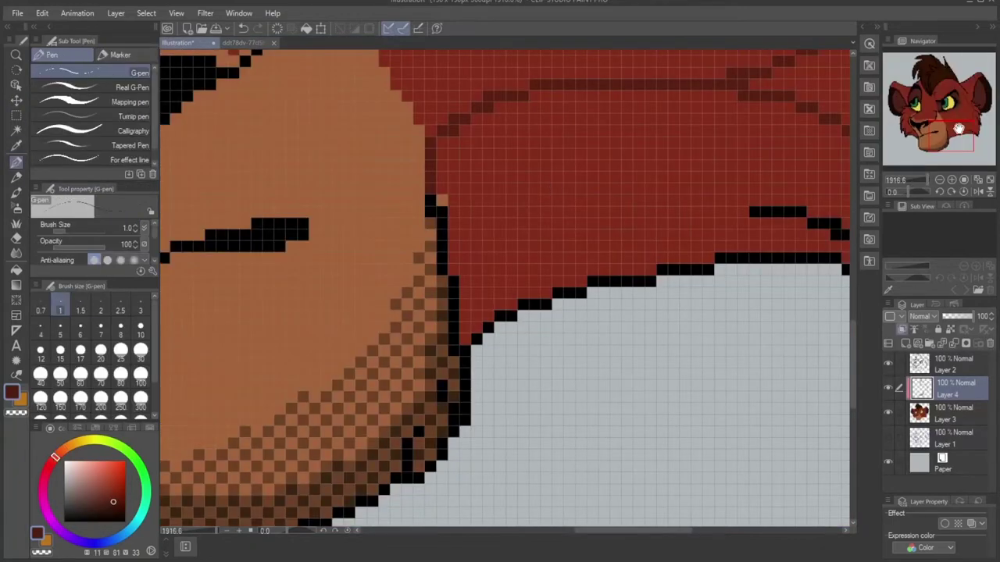
{"action": "left_click", "coordinate": [947, 130]}
{"action": "left_click", "coordinate": [443, 272]}
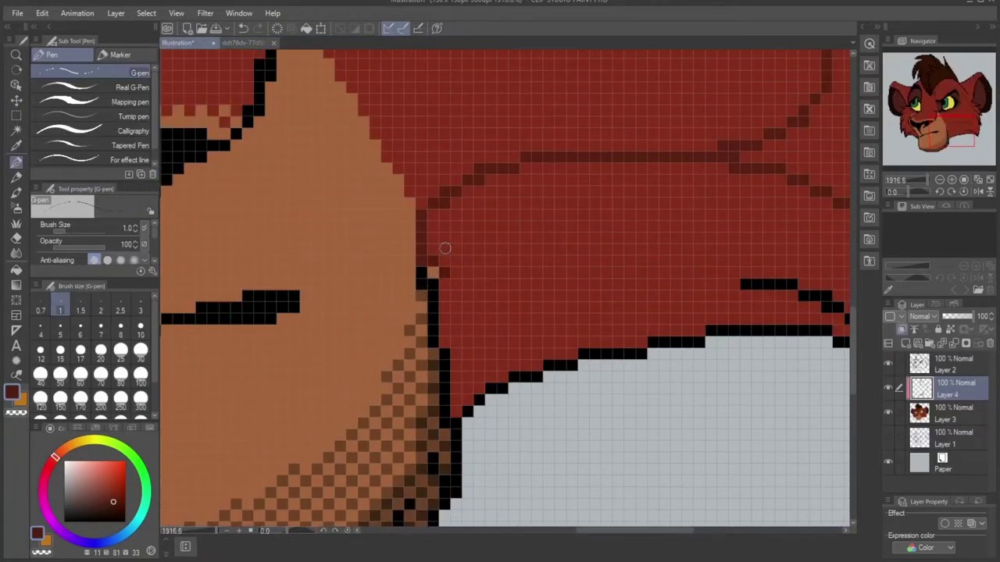
{"action": "left_click_drag", "start_coordinate": [445, 248], "coordinate": [457, 264]}
{"action": "mouse_move", "coordinate": [429, 213]}
{"action": "left_mouse_down"}
{"action": "mouse_move", "coordinate": [563, 353]}
{"action": "mouse_move", "coordinate": [546, 357]}
{"action": "mouse_move", "coordinate": [470, 275]}
{"action": "mouse_move", "coordinate": [461, 285]}
{"action": "mouse_move", "coordinate": [483, 314]}
{"action": "mouse_move", "coordinate": [538, 364]}
{"action": "left_mouse_up"}
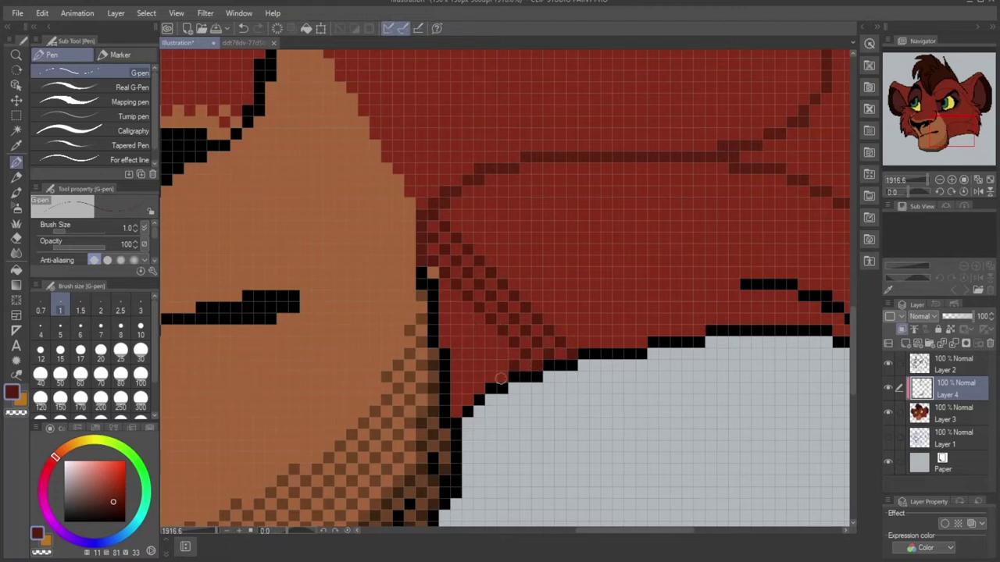
Step: Fill the cheek corner between the muzzle outline and the jaw outline with checkerboard dither pixels
{"action": "left_click", "coordinate": [456, 308]}
{"action": "left_click", "coordinate": [444, 296]}
{"action": "left_click", "coordinate": [445, 320]}
{"action": "left_click", "coordinate": [457, 331]}
{"action": "left_click", "coordinate": [445, 343]}
{"action": "left_click", "coordinate": [467, 343]}
{"action": "left_click", "coordinate": [455, 355]}
{"action": "left_click", "coordinate": [479, 354]}
{"action": "left_click", "coordinate": [468, 366]}
{"action": "left_click", "coordinate": [456, 377]}
{"action": "left_click", "coordinate": [457, 400]}
{"action": "left_click", "coordinate": [467, 389]}
{"action": "left_click", "coordinate": [479, 377]}
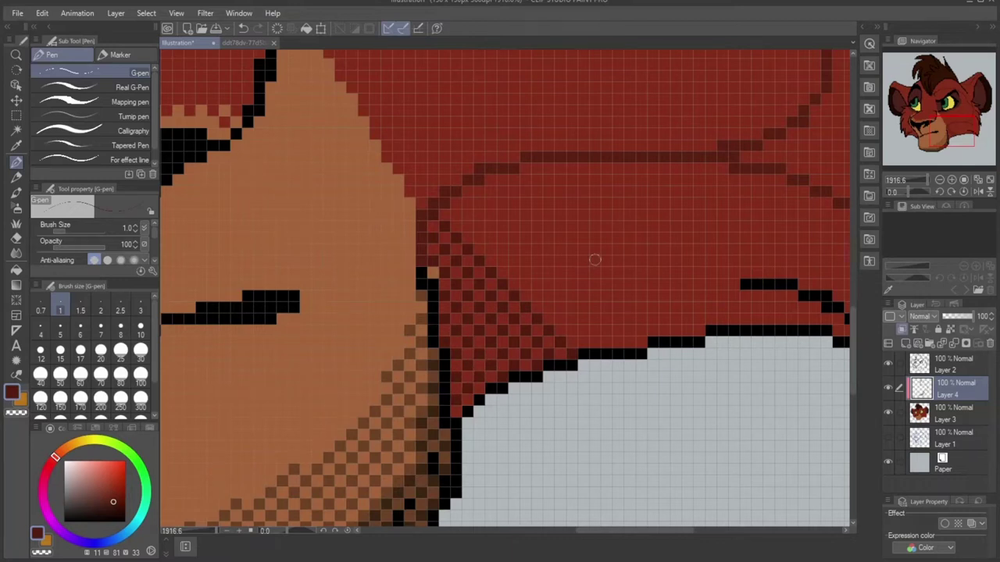
Step: Add diagonal dither rows beneath the curved start of the cheek's shadow line, beside the muzzle
{"action": "left_click_drag", "start_coordinate": [957, 127], "coordinate": [959, 125]}
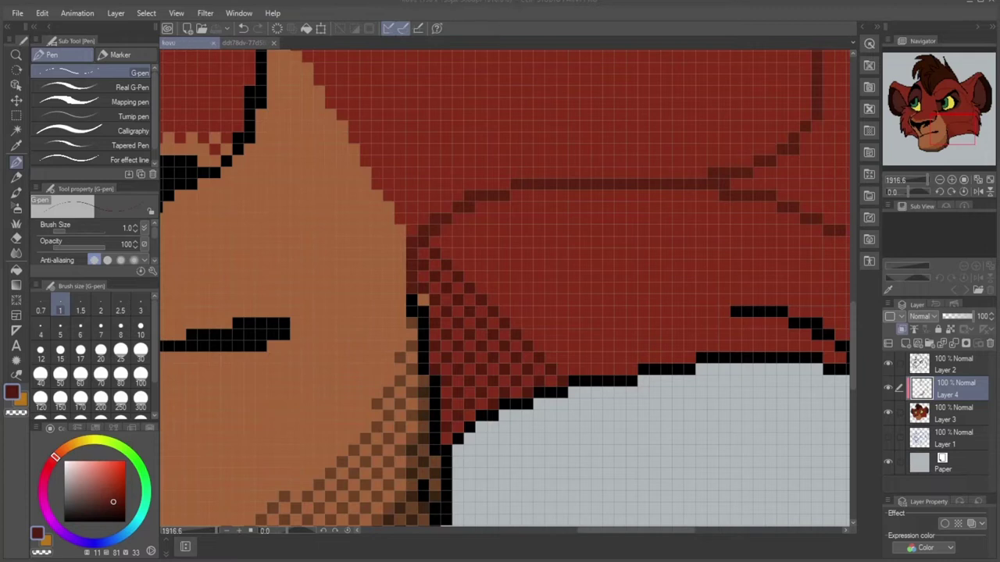
{"action": "left_click", "coordinate": [446, 241]}
{"action": "left_click", "coordinate": [458, 229]}
{"action": "left_click", "coordinate": [470, 218]}
{"action": "left_click", "coordinate": [481, 207]}
{"action": "left_click", "coordinate": [470, 241]}
{"action": "left_click", "coordinate": [481, 230]}
{"action": "left_click", "coordinate": [493, 218]}
{"action": "left_click", "coordinate": [507, 205]}
{"action": "left_click", "coordinate": [516, 195]}
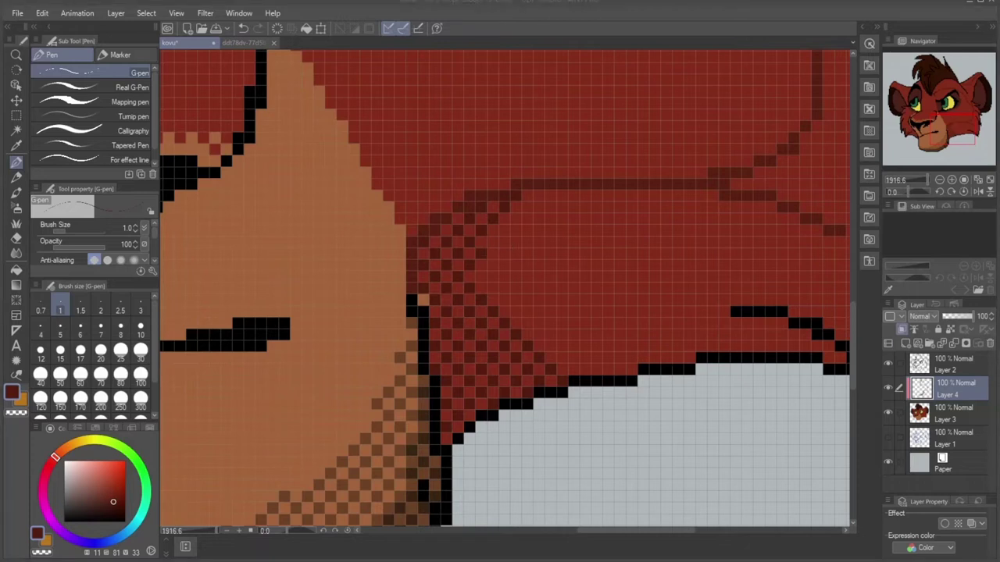
Step: Widen the cheek dithering with another diagonal row running up to the straight part of the shadow line
{"action": "left_click", "coordinate": [493, 241]}
{"action": "left_click", "coordinate": [504, 230]}
{"action": "left_click", "coordinate": [516, 220]}
{"action": "left_click", "coordinate": [527, 208]}
{"action": "left_click", "coordinate": [539, 196]}
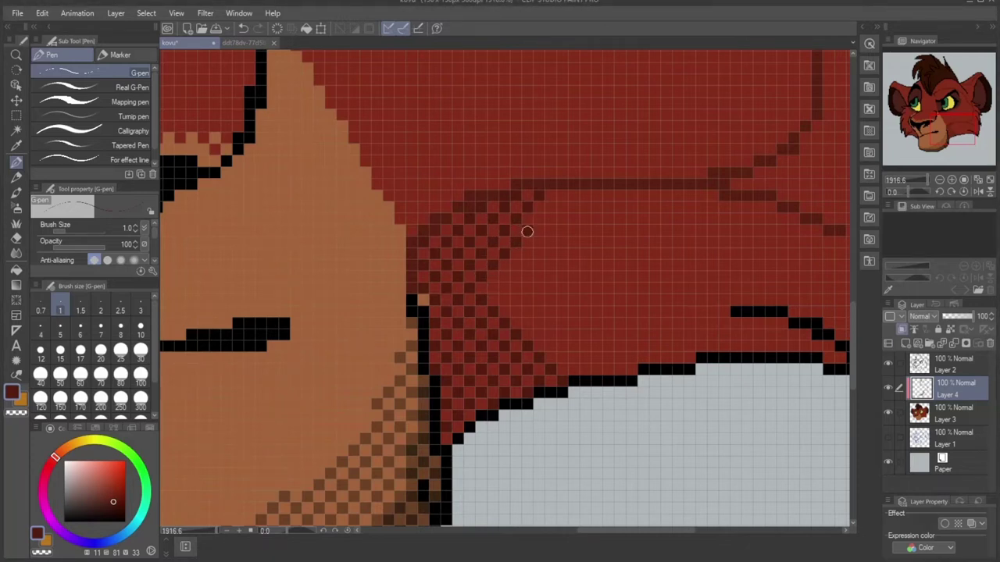
{"action": "left_click", "coordinate": [550, 208]}
{"action": "left_click", "coordinate": [563, 196]}
Step: Dither a longer diagonal row up to the cheek's shadow line and begin the next one beside it
{"action": "left_click", "coordinate": [492, 288]}
{"action": "left_click", "coordinate": [504, 277]}
{"action": "left_click", "coordinate": [515, 265]}
{"action": "left_click", "coordinate": [527, 253]}
{"action": "left_click", "coordinate": [539, 242]}
{"action": "left_click", "coordinate": [550, 230]}
{"action": "left_click", "coordinate": [561, 219]}
{"action": "left_click_drag", "start_coordinate": [569, 211], "coordinate": [585, 195]}
{"action": "left_click_drag", "start_coordinate": [504, 299], "coordinate": [530, 280]}
Step: Continue the newest diagonal dither row up to the middle of the cheek's shadow line
{"action": "scroll", "coordinate": [539, 267], "scroll_direction": "up", "scroll_amount": 2}
{"action": "left_click", "coordinate": [542, 253]}
{"action": "left_click", "coordinate": [558, 236]}
{"action": "left_click", "coordinate": [572, 224]}
{"action": "left_click", "coordinate": [585, 210]}
{"action": "left_click", "coordinate": [598, 196]}
{"action": "left_click", "coordinate": [612, 182]}
Step: Add further diagonal dither rows across the middle of the cheek, from the lower shaded patch towards the shadow line
{"action": "left_click", "coordinate": [501, 322]}
{"action": "left_click", "coordinate": [516, 308]}
{"action": "left_click", "coordinate": [529, 293]}
{"action": "left_click", "coordinate": [544, 280]}
{"action": "left_click", "coordinate": [556, 267]}
{"action": "left_click", "coordinate": [571, 253]}
{"action": "left_click", "coordinate": [586, 238]}
{"action": "mouse_move", "coordinate": [547, 247]}
{"action": "left_mouse_down"}
{"action": "mouse_move", "coordinate": [665, 177]}
{"action": "mouse_move", "coordinate": [718, 190]}
{"action": "mouse_move", "coordinate": [640, 206]}
{"action": "mouse_move", "coordinate": [515, 334]}
{"action": "mouse_move", "coordinate": [545, 332]}
{"action": "left_mouse_up"}
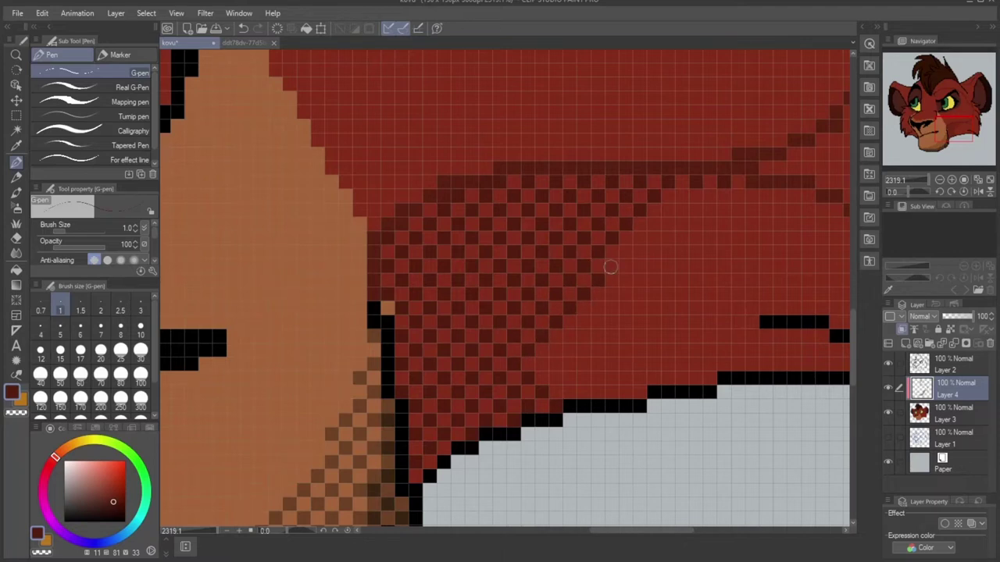
Step: Extend the checkerboard with diagonal rows from the fork in the cheek's shadow line down to the jaw outline
{"action": "mouse_move", "coordinate": [638, 237]}
{"action": "left_mouse_down"}
{"action": "mouse_move", "coordinate": [667, 209]}
{"action": "mouse_move", "coordinate": [705, 197]}
{"action": "left_mouse_up"}
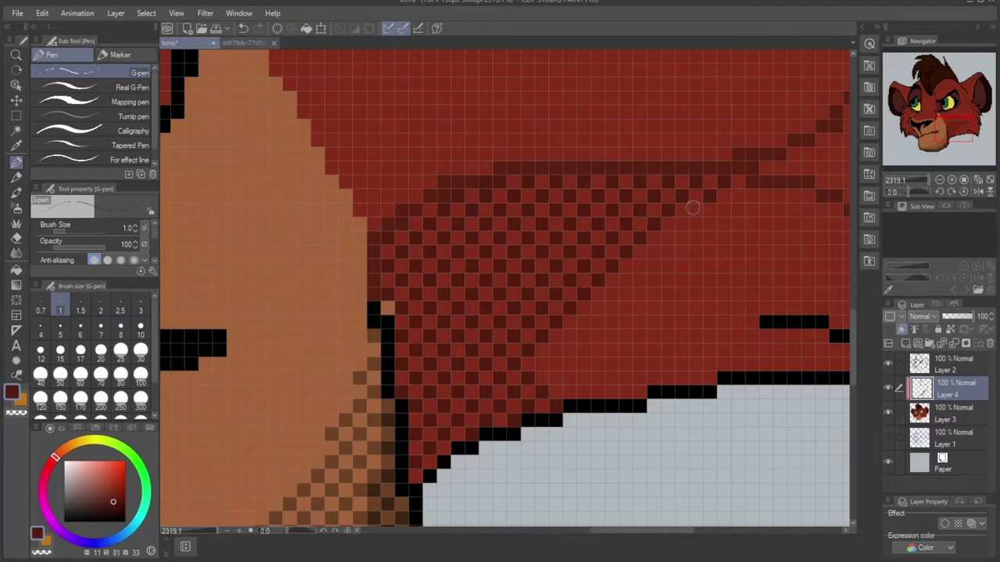
{"action": "left_click_drag", "start_coordinate": [668, 235], "coordinate": [595, 299]}
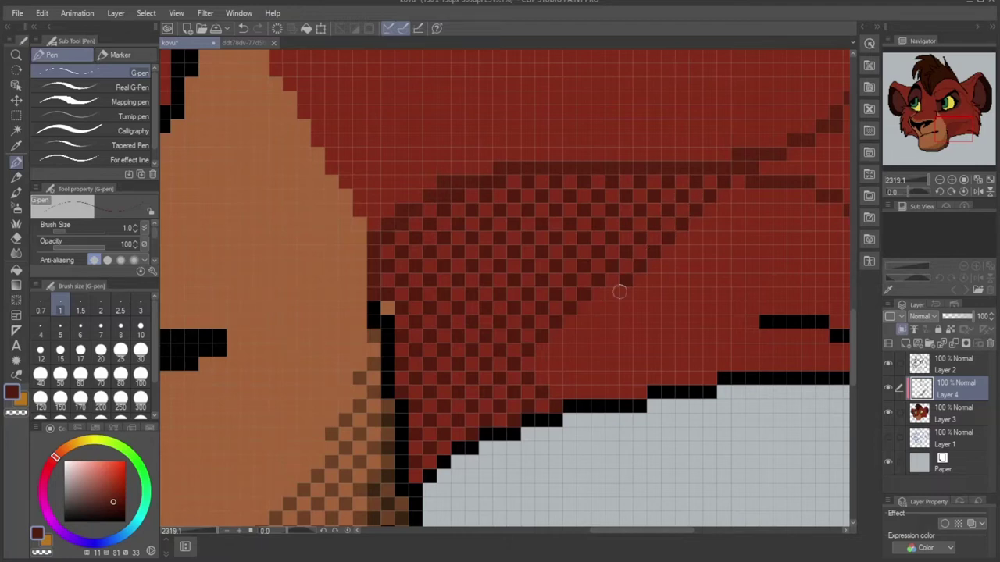
{"action": "left_click", "coordinate": [612, 293]}
{"action": "left_click", "coordinate": [598, 310]}
{"action": "left_click", "coordinate": [584, 321]}
{"action": "left_click", "coordinate": [570, 337]}
{"action": "left_click", "coordinate": [554, 351]}
{"action": "left_click", "coordinate": [539, 364]}
{"action": "left_click", "coordinate": [556, 380]}
{"action": "left_click", "coordinate": [569, 364]}
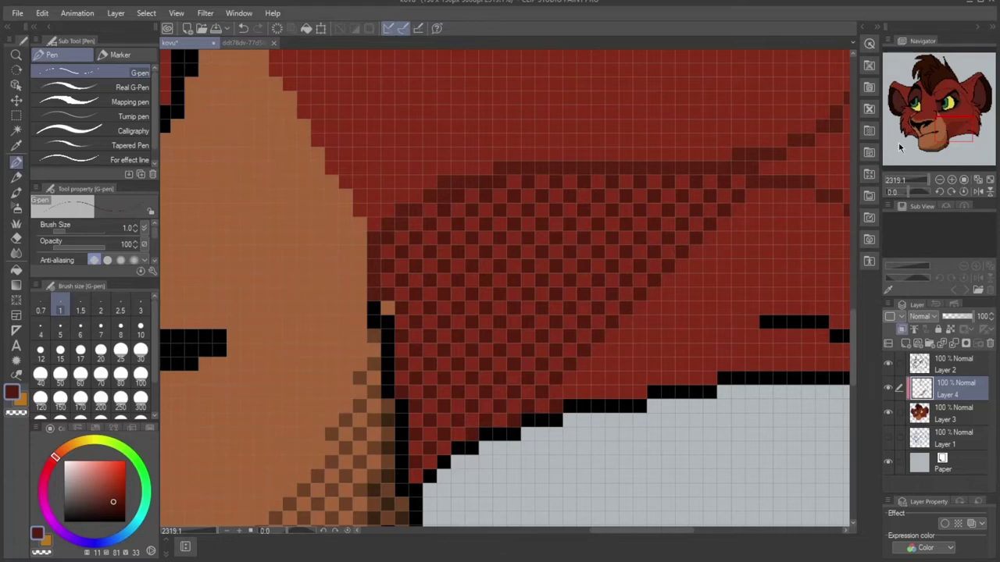
Step: Add another long diagonal dither row from the jaw past the shadow line's fork onto its rising branch
{"action": "mouse_move", "coordinate": [953, 122]}
{"action": "left_mouse_down"}
{"action": "mouse_move", "coordinate": [928, 154]}
{"action": "mouse_move", "coordinate": [955, 127]}
{"action": "left_mouse_up"}
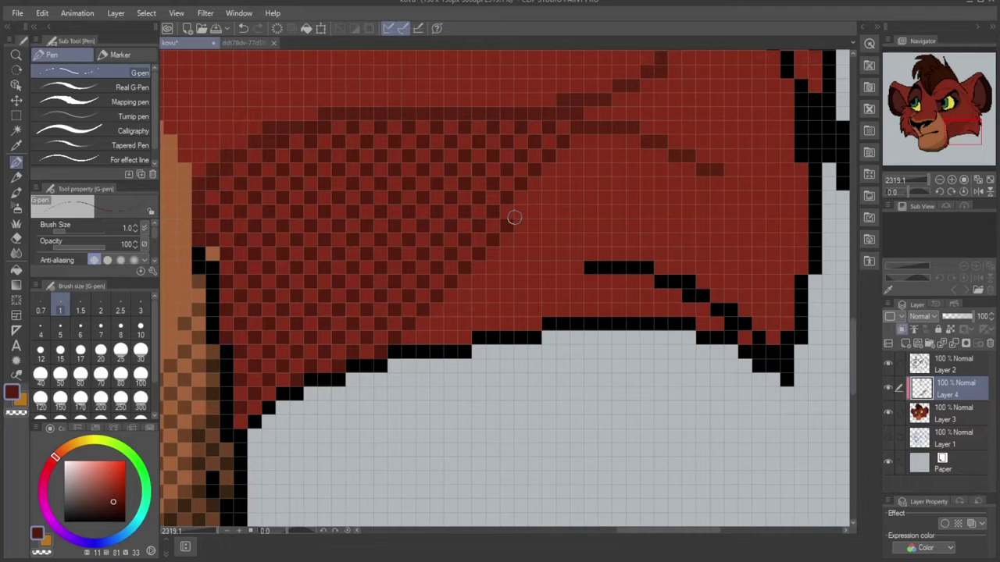
{"action": "mouse_move", "coordinate": [525, 204]}
{"action": "left_mouse_down"}
{"action": "mouse_move", "coordinate": [593, 143]}
{"action": "mouse_move", "coordinate": [575, 173]}
{"action": "mouse_move", "coordinate": [604, 116]}
{"action": "mouse_move", "coordinate": [649, 83]}
{"action": "left_mouse_up"}
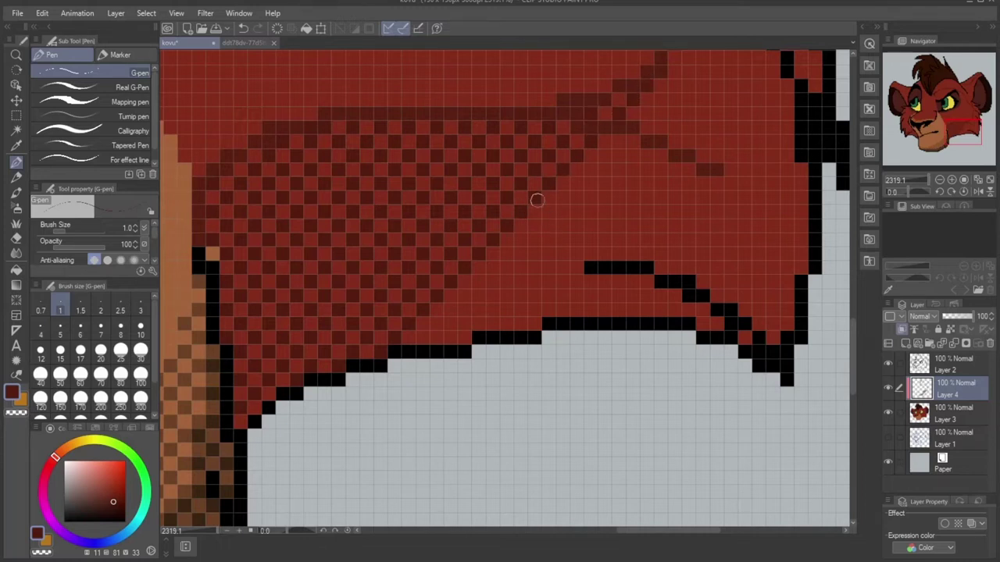
{"action": "left_click_drag", "start_coordinate": [568, 255], "coordinate": [478, 346]}
{"action": "left_click_drag", "start_coordinate": [328, 431], "coordinate": [400, 357]}
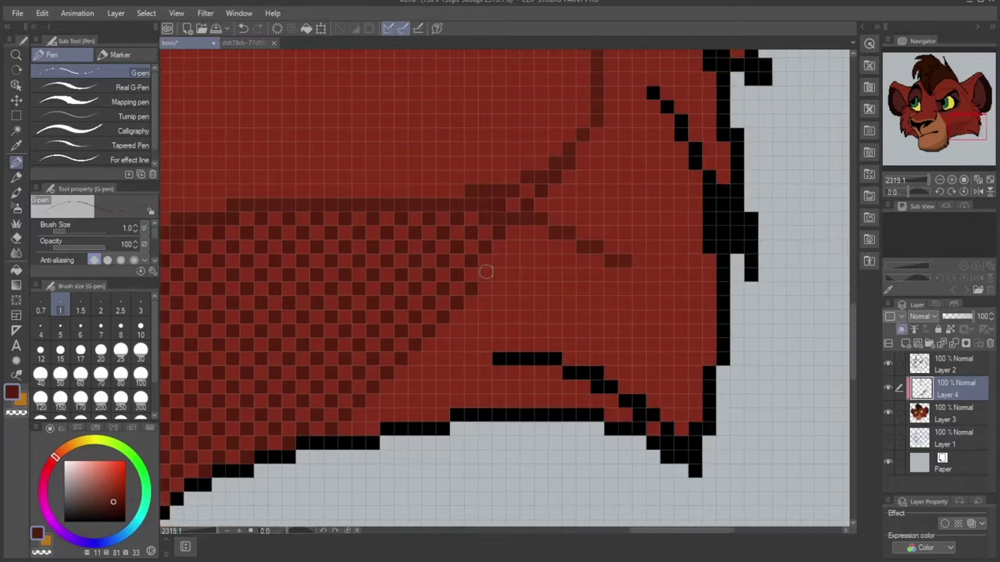
Step: Place a diagonal row of dither pixels below the rising shadow line, from its fork to the outer cheek fur
{"action": "left_click", "coordinate": [515, 248]}
{"action": "left_click", "coordinate": [527, 233]}
{"action": "left_click", "coordinate": [556, 205]}
{"action": "left_click", "coordinate": [570, 190]}
{"action": "left_click", "coordinate": [583, 178]}
{"action": "left_click", "coordinate": [598, 164]}
{"action": "left_click", "coordinate": [612, 148]}
{"action": "left_click", "coordinate": [624, 135]}
{"action": "left_click", "coordinate": [640, 120]}
{"action": "left_click", "coordinate": [653, 108]}
Step: Dither the narrow fur tuft between the two black strokes at the cheek's outer edge
{"action": "left_click_drag", "start_coordinate": [959, 134], "coordinate": [964, 127]}
{"action": "mouse_move", "coordinate": [568, 219]}
{"action": "left_mouse_down"}
{"action": "mouse_move", "coordinate": [638, 154]}
{"action": "mouse_move", "coordinate": [636, 178]}
{"action": "mouse_move", "coordinate": [646, 178]}
{"action": "mouse_move", "coordinate": [611, 217]}
{"action": "mouse_move", "coordinate": [614, 247]}
{"action": "mouse_move", "coordinate": [586, 232]}
{"action": "mouse_move", "coordinate": [617, 277]}
{"action": "left_mouse_up"}
{"action": "left_click", "coordinate": [617, 261]}
{"action": "left_click", "coordinate": [631, 274]}
{"action": "left_click", "coordinate": [616, 287]}
{"action": "left_click", "coordinate": [630, 305]}
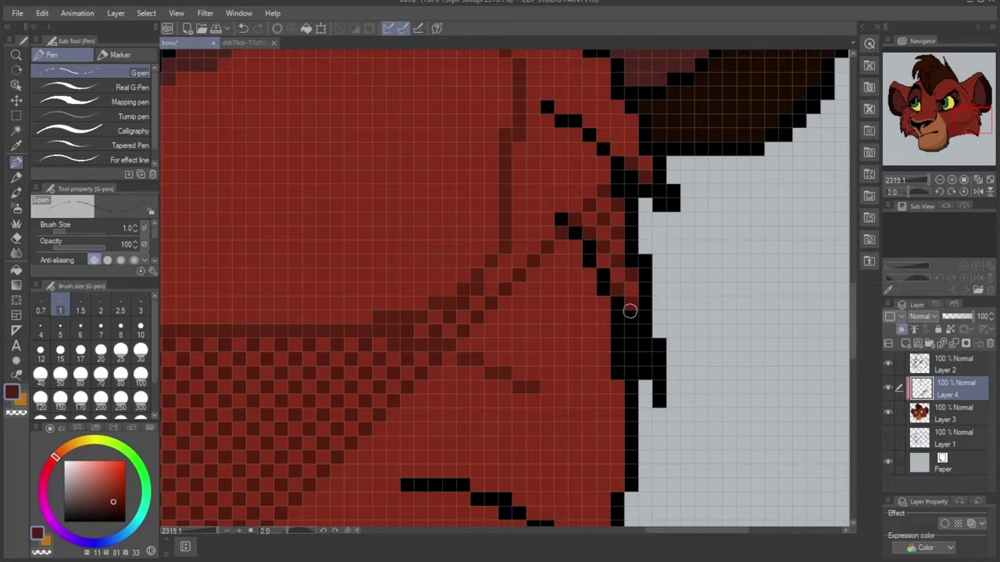
Step: Add a parallel dither row below the rising shadow line and fill in pixels around the short crease at the fork
{"action": "left_click", "coordinate": [573, 248]}
{"action": "left_click", "coordinate": [557, 263]}
{"action": "left_click_drag", "start_coordinate": [541, 281], "coordinate": [478, 344]}
{"action": "left_click", "coordinate": [449, 374]}
{"action": "left_click", "coordinate": [433, 388]}
{"action": "left_click", "coordinate": [466, 385]}
{"action": "left_click", "coordinate": [477, 400]}
{"action": "left_click", "coordinate": [446, 400]}
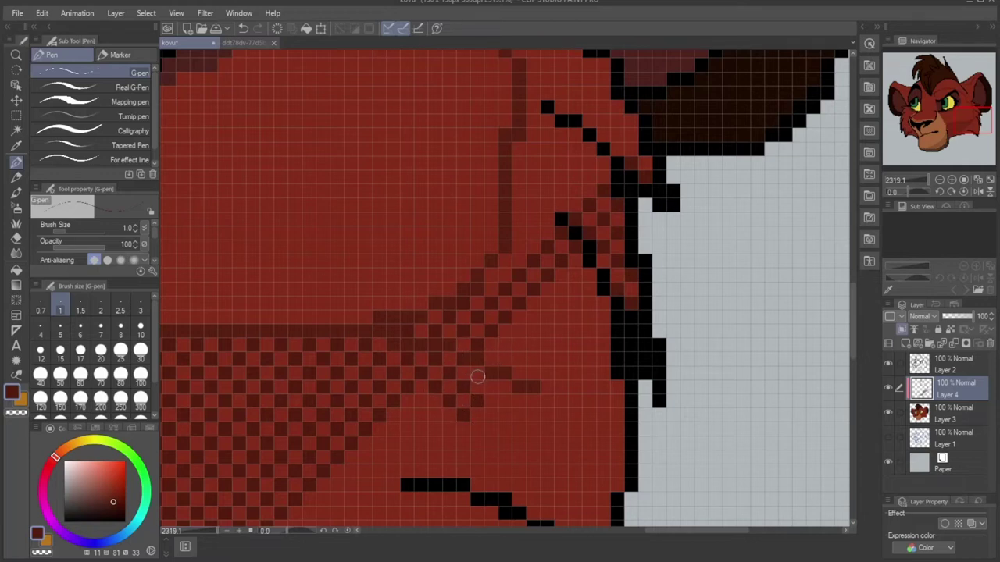
Step: Dither the outer cheek beneath the lower fur stroke, out to the thick black outline
{"action": "left_click", "coordinate": [531, 320]}
{"action": "left_click", "coordinate": [547, 304]}
{"action": "left_click", "coordinate": [561, 291]}
{"action": "left_click", "coordinate": [578, 275]}
{"action": "left_click", "coordinate": [588, 292]}
{"action": "left_click", "coordinate": [603, 306]}
{"action": "left_click", "coordinate": [573, 303]}
{"action": "left_click", "coordinate": [591, 320]}
{"action": "left_click", "coordinate": [605, 334]}
{"action": "left_click", "coordinate": [559, 319]}
{"action": "left_click", "coordinate": [576, 332]}
{"action": "left_click", "coordinate": [590, 347]}
{"action": "left_click", "coordinate": [605, 362]}
{"action": "left_click", "coordinate": [591, 375]}
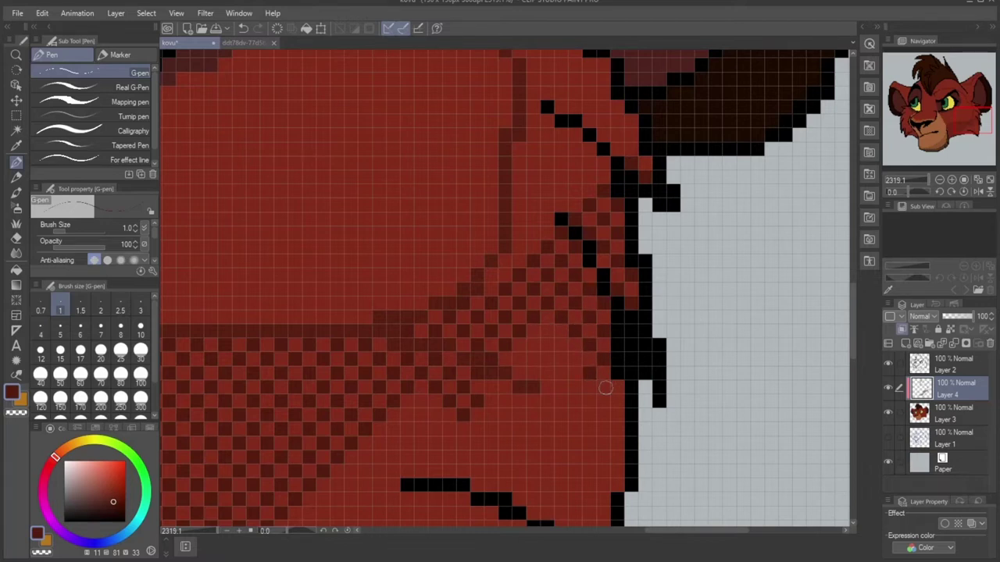
Step: Dither the outer cheek down to its pointed tip and fill the remaining gap above the jaw outline
{"action": "left_click_drag", "start_coordinate": [951, 138], "coordinate": [975, 123]}
{"action": "left_click", "coordinate": [551, 344]}
{"action": "left_click", "coordinate": [564, 358]}
{"action": "left_click", "coordinate": [582, 372]}
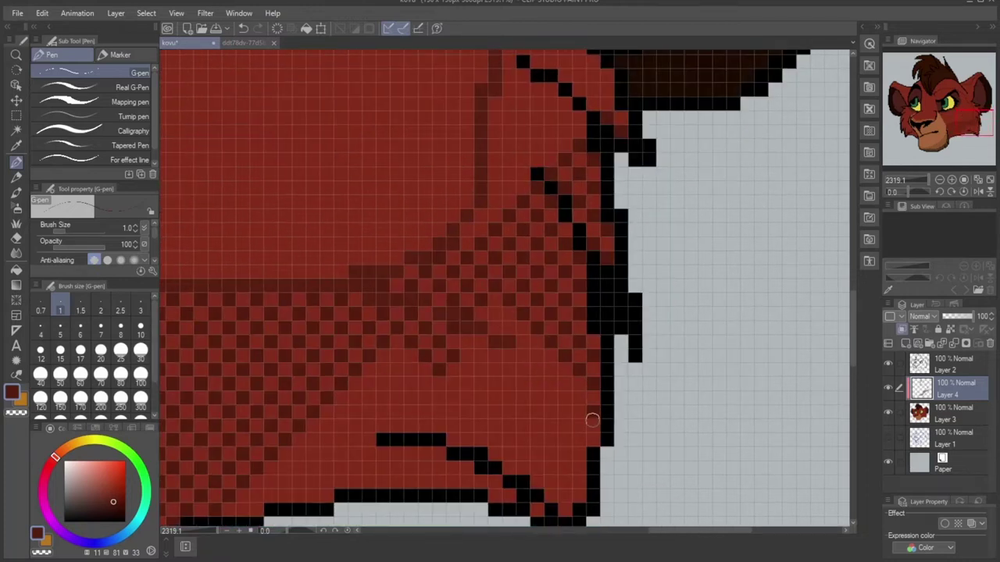
{"action": "left_click_drag", "start_coordinate": [592, 438], "coordinate": [522, 369]}
{"action": "left_click", "coordinate": [522, 370]}
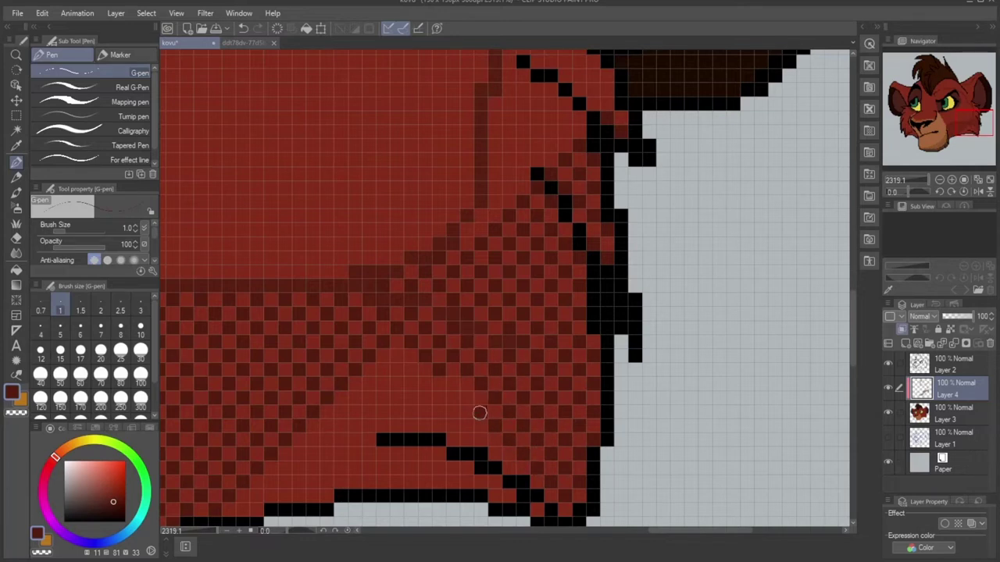
{"action": "left_click_drag", "start_coordinate": [969, 128], "coordinate": [965, 131]}
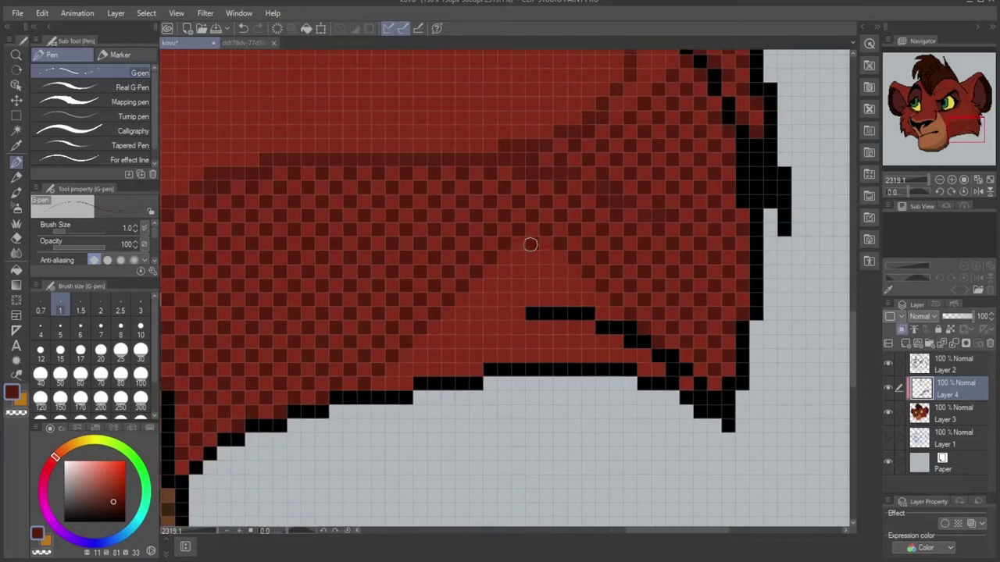
{"action": "left_click", "coordinate": [616, 329]}
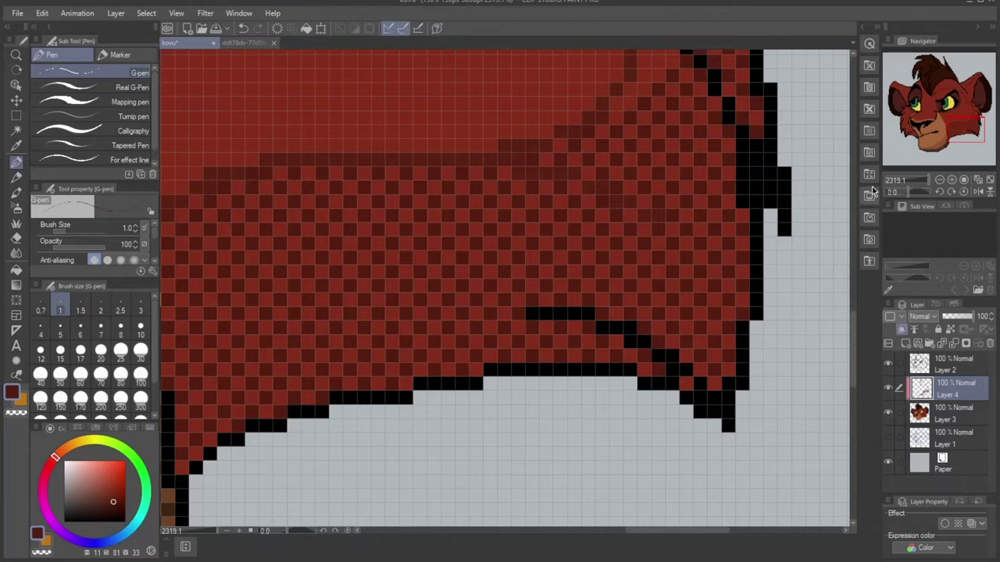
Step: Start dithering between the vertical cheek shadow line and the outer fur, above the lower fur stroke
{"action": "left_click_drag", "start_coordinate": [969, 127], "coordinate": [970, 117]}
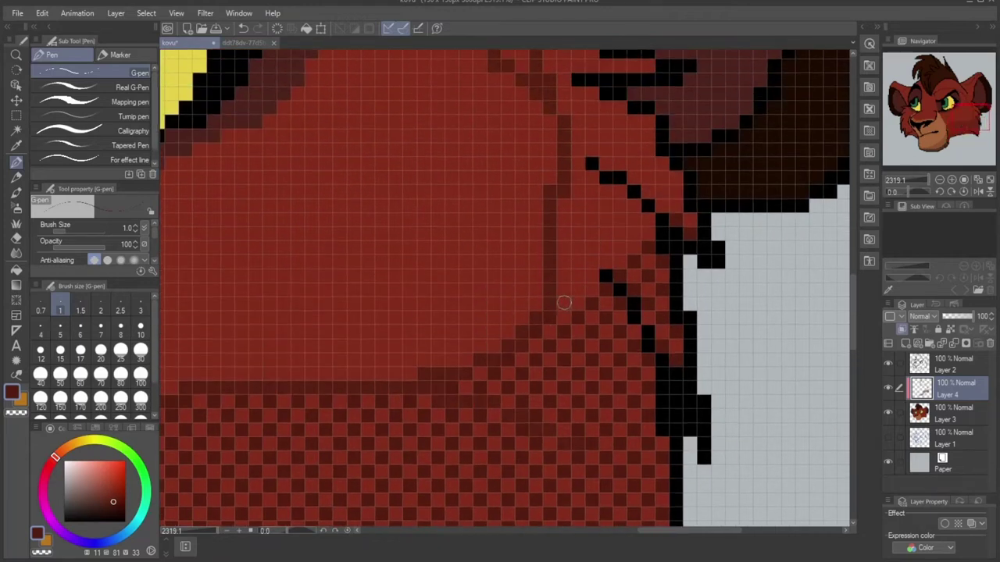
{"action": "left_click", "coordinate": [580, 288]}
{"action": "left_click", "coordinate": [563, 276]}
{"action": "left_click", "coordinate": [589, 263]}
{"action": "left_click", "coordinate": [582, 270]}
{"action": "left_click", "coordinate": [559, 247]}
{"action": "left_click", "coordinate": [560, 229]}
{"action": "left_click", "coordinate": [563, 219]}
{"action": "left_click", "coordinate": [579, 233]}
{"action": "left_click", "coordinate": [592, 247]}
{"action": "left_click", "coordinate": [606, 262]}
Step: Complete the checkerboard between the vertical shadow line and the outer fur, up to the upper fur stroke
{"action": "left_click", "coordinate": [969, 114]}
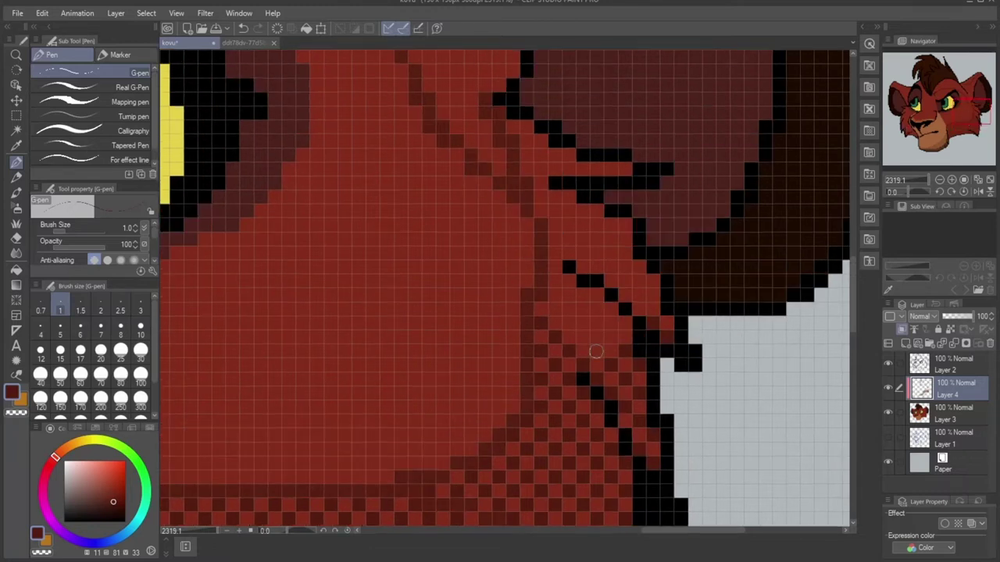
{"action": "left_click", "coordinate": [597, 352]}
{"action": "left_click", "coordinate": [583, 337]}
{"action": "left_click", "coordinate": [568, 322]}
{"action": "left_click", "coordinate": [556, 309]}
{"action": "left_click", "coordinate": [571, 296]}
{"action": "left_click", "coordinate": [557, 282]}
{"action": "left_click", "coordinate": [585, 309]}
{"action": "left_click", "coordinate": [595, 326]}
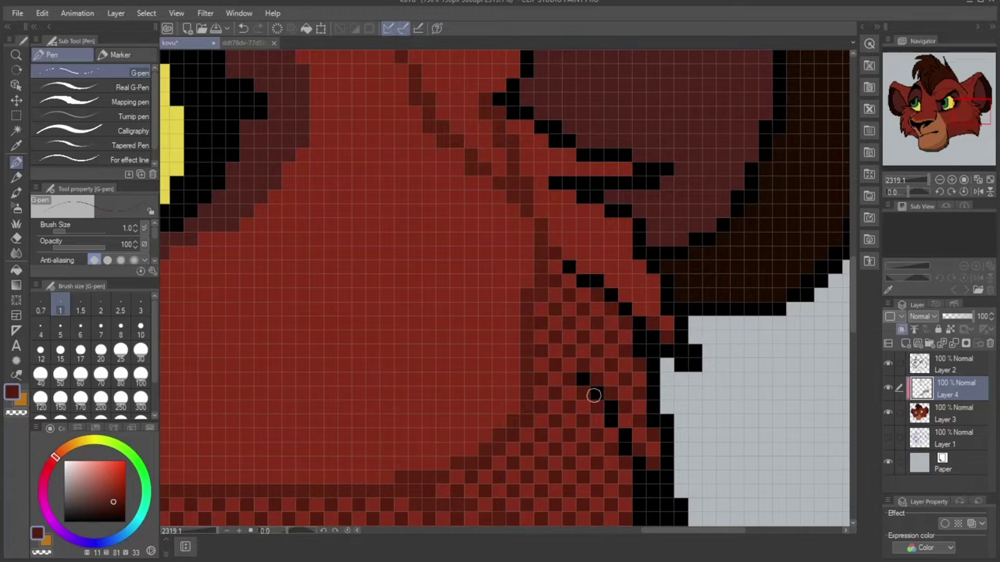
Step: Dither the fur above the upper cheek stroke and the narrow tufts overlapping the ear's lower edge
{"action": "left_click", "coordinate": [976, 108]}
{"action": "left_click", "coordinate": [475, 303]}
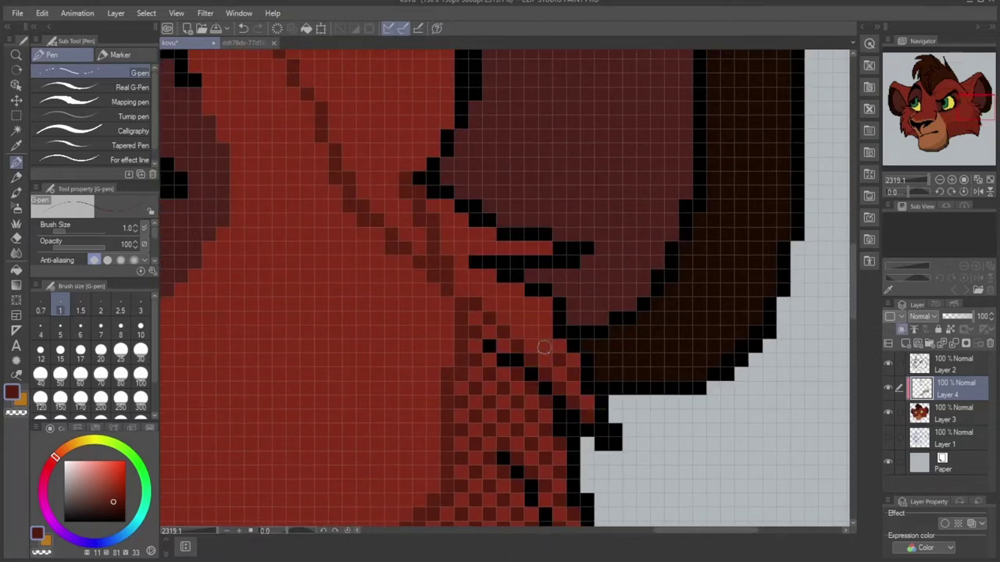
{"action": "left_click", "coordinate": [407, 207]}
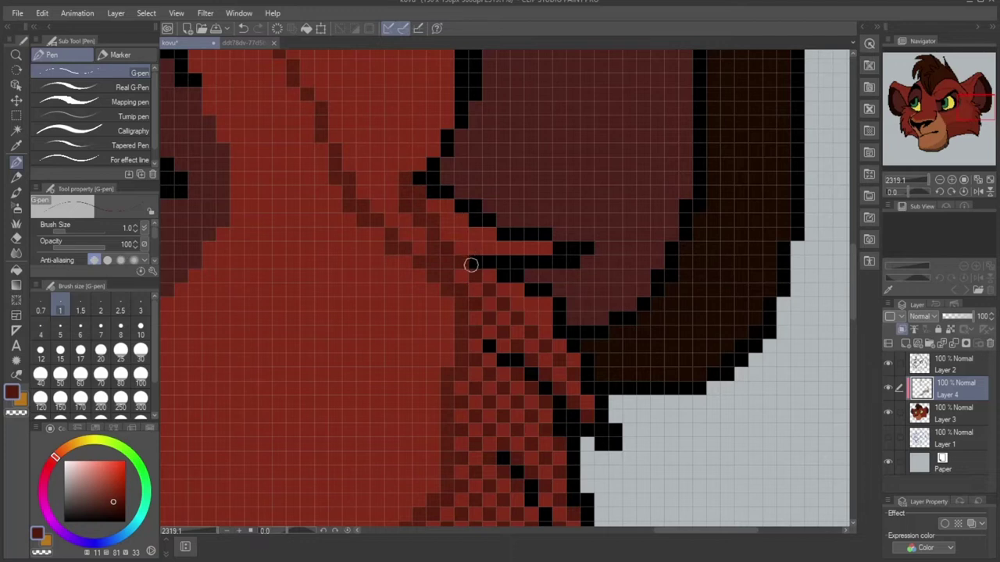
{"action": "left_click", "coordinate": [490, 234]}
{"action": "left_click", "coordinate": [503, 247]}
{"action": "left_click", "coordinate": [532, 249]}
Step: Run diagonal dither pixels along the temple's shadow line, between the eye and the ear's inner corner
{"action": "left_click", "coordinate": [969, 108]}
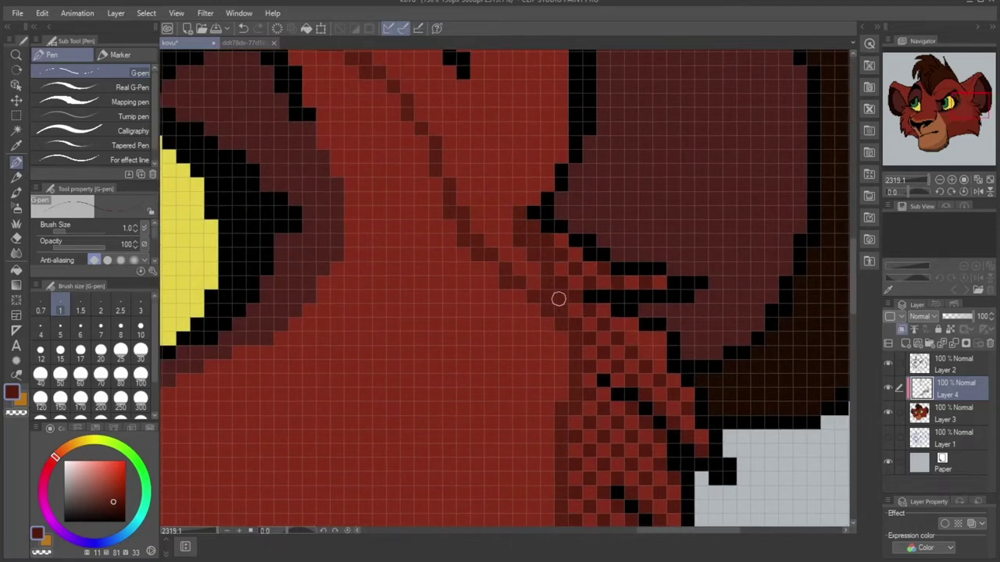
{"action": "left_click", "coordinate": [534, 283]}
{"action": "left_click", "coordinate": [518, 271]}
{"action": "left_click", "coordinate": [504, 257]}
{"action": "left_click", "coordinate": [491, 241]}
{"action": "left_click", "coordinate": [475, 227]}
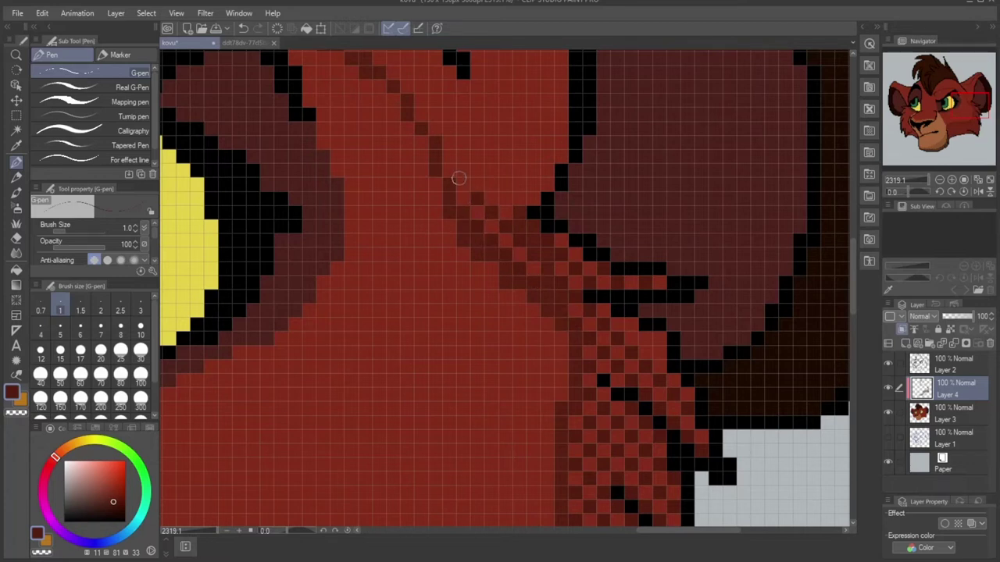
Step: Checker the temple between its shadow line and the ear's inner edge, just above the ear's inner corner
{"action": "left_click", "coordinate": [954, 90]}
{"action": "left_click", "coordinate": [958, 102]}
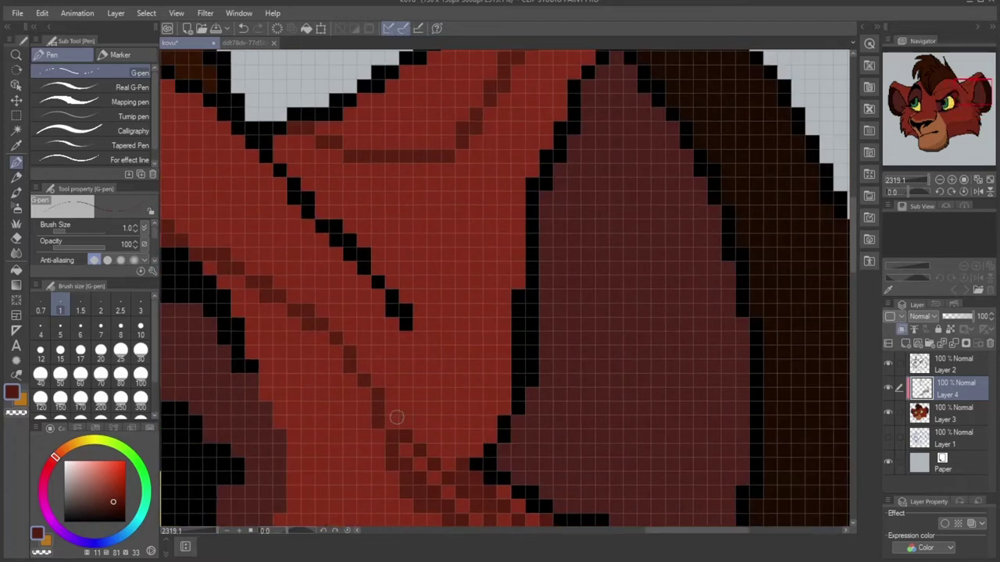
{"action": "left_click_drag", "start_coordinate": [419, 395], "coordinate": [492, 325]}
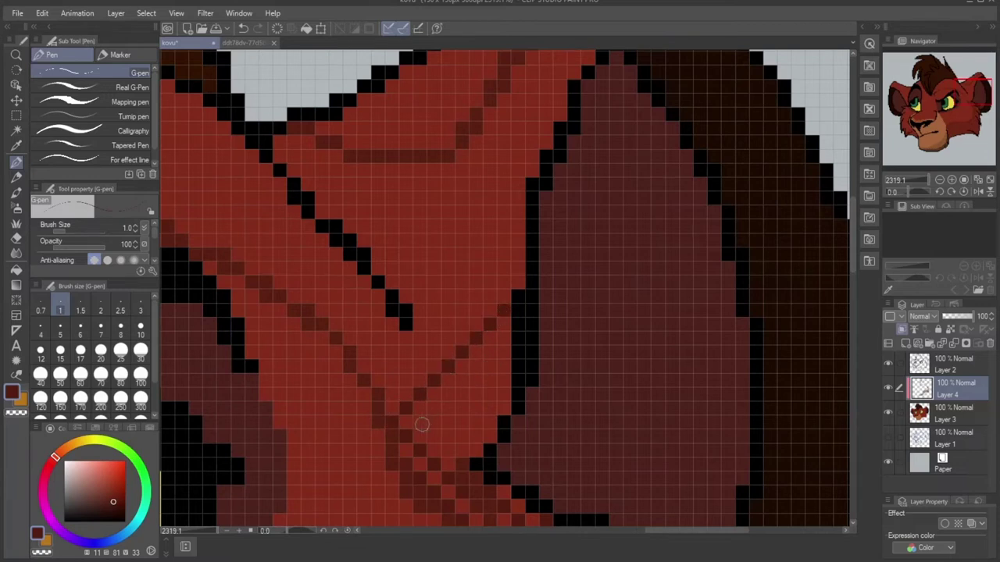
{"action": "mouse_move", "coordinate": [435, 402]}
{"action": "left_mouse_down"}
{"action": "mouse_move", "coordinate": [505, 330]}
{"action": "mouse_move", "coordinate": [499, 370]}
{"action": "mouse_move", "coordinate": [429, 439]}
{"action": "mouse_move", "coordinate": [446, 451]}
{"action": "mouse_move", "coordinate": [498, 391]}
{"action": "left_mouse_up"}
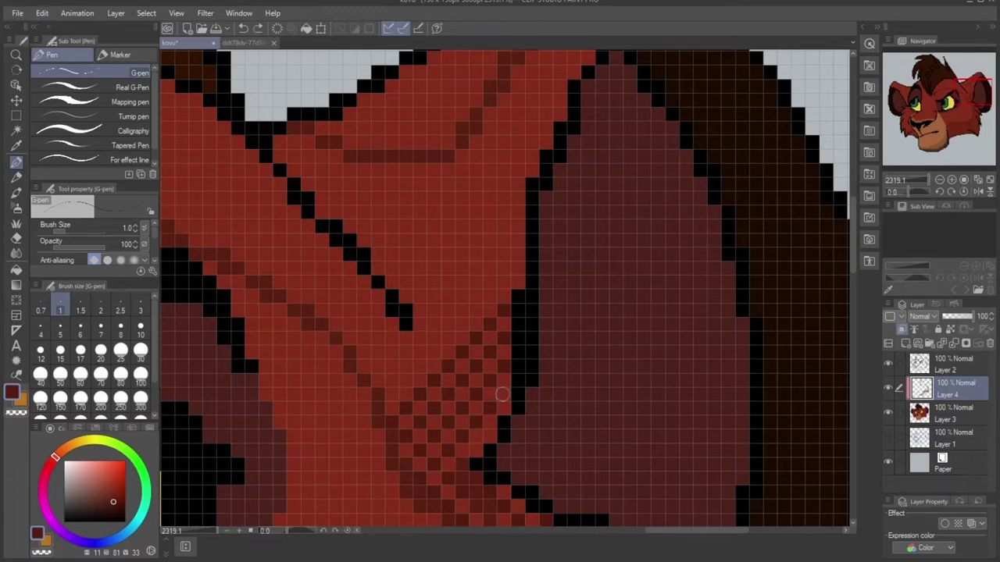
Step: Dither the ear base below the horizontal shadow line and continue the checkerboard up the inner rim to the ear tip
{"action": "mouse_move", "coordinate": [491, 297]}
{"action": "left_mouse_down"}
{"action": "mouse_move", "coordinate": [401, 228]}
{"action": "mouse_move", "coordinate": [419, 225]}
{"action": "mouse_move", "coordinate": [362, 167]}
{"action": "mouse_move", "coordinate": [404, 176]}
{"action": "mouse_move", "coordinate": [504, 280]}
{"action": "mouse_move", "coordinate": [517, 269]}
{"action": "mouse_move", "coordinate": [485, 238]}
{"action": "mouse_move", "coordinate": [468, 236]}
{"action": "mouse_move", "coordinate": [473, 228]}
{"action": "mouse_move", "coordinate": [419, 167]}
{"action": "mouse_move", "coordinate": [448, 168]}
{"action": "mouse_move", "coordinate": [512, 221]}
{"action": "mouse_move", "coordinate": [497, 213]}
{"action": "mouse_move", "coordinate": [518, 240]}
{"action": "left_mouse_up"}
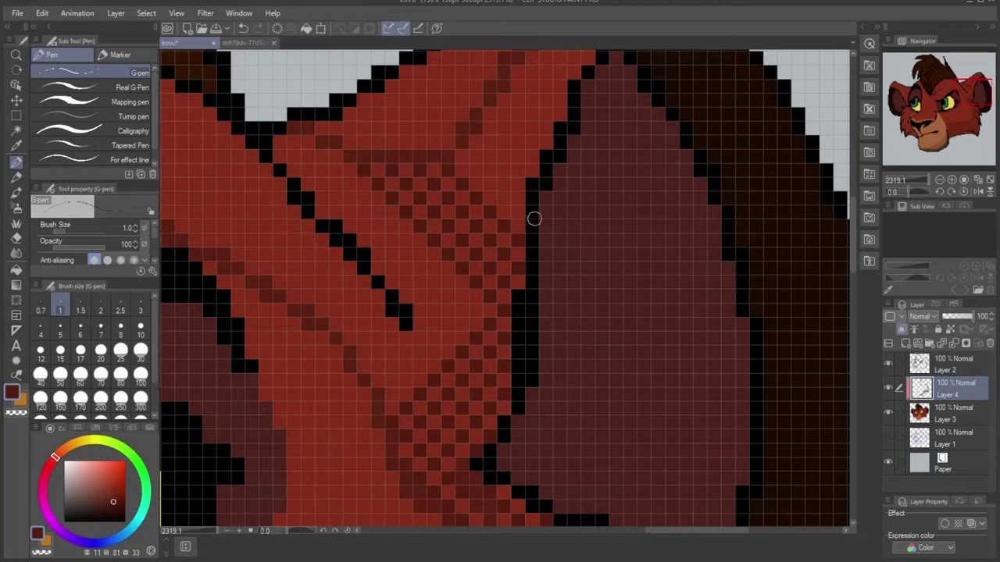
{"action": "left_click_drag", "start_coordinate": [971, 92], "coordinate": [973, 88]}
{"action": "mouse_move", "coordinate": [393, 248]}
{"action": "left_mouse_down"}
{"action": "mouse_move", "coordinate": [569, 71]}
{"action": "mouse_move", "coordinate": [614, 97]}
{"action": "mouse_move", "coordinate": [605, 67]}
{"action": "mouse_move", "coordinate": [614, 79]}
{"action": "mouse_move", "coordinate": [594, 107]}
{"action": "mouse_move", "coordinate": [575, 90]}
{"action": "left_mouse_up"}
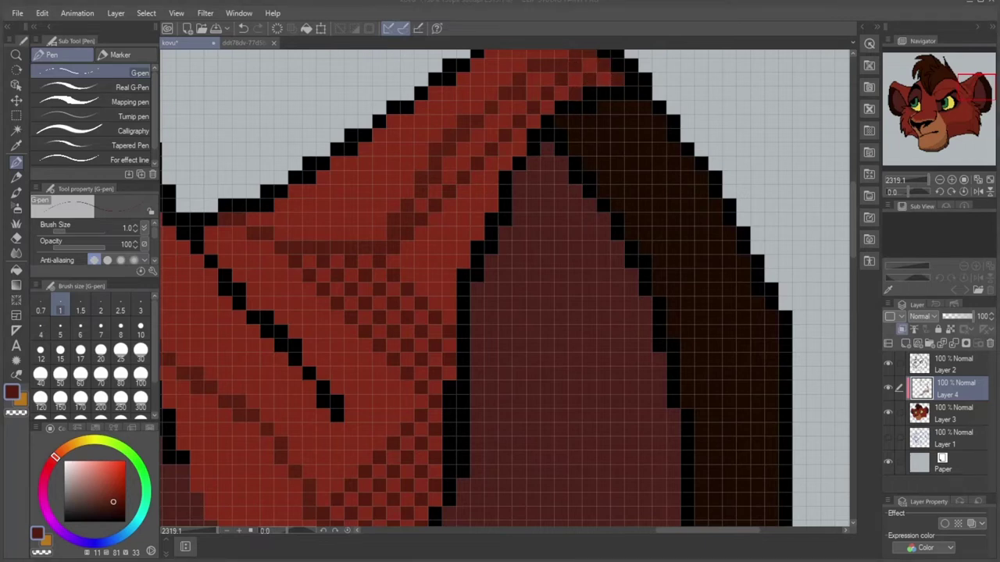
{"action": "left_click_drag", "start_coordinate": [460, 147], "coordinate": [532, 77]}
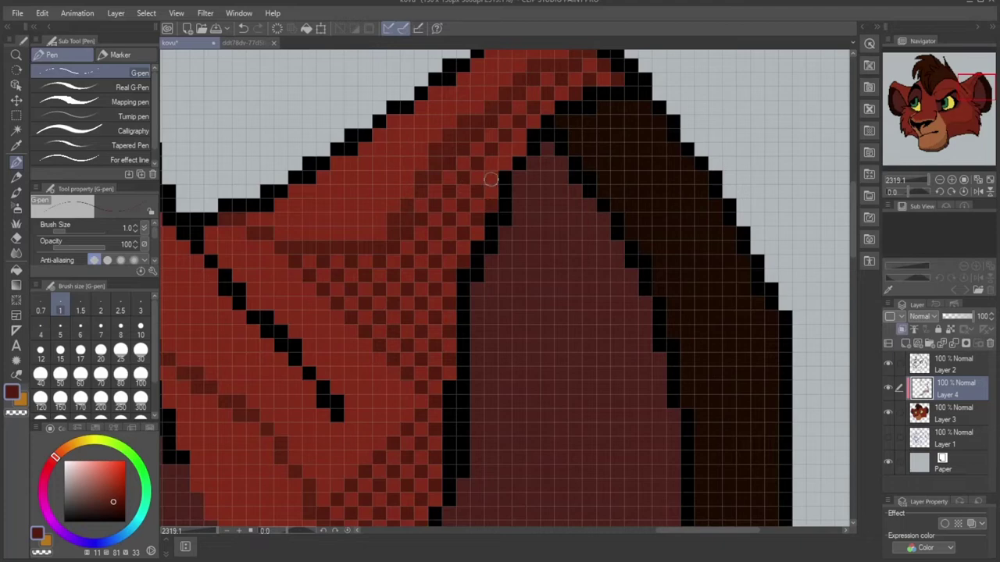
Step: Fill the remaining checkerboard gaps around the black diagonal stroke between the ear base and the temple shadow line
{"action": "left_click_drag", "start_coordinate": [955, 97], "coordinate": [965, 91]}
{"action": "left_click_drag", "start_coordinate": [491, 220], "coordinate": [403, 309]}
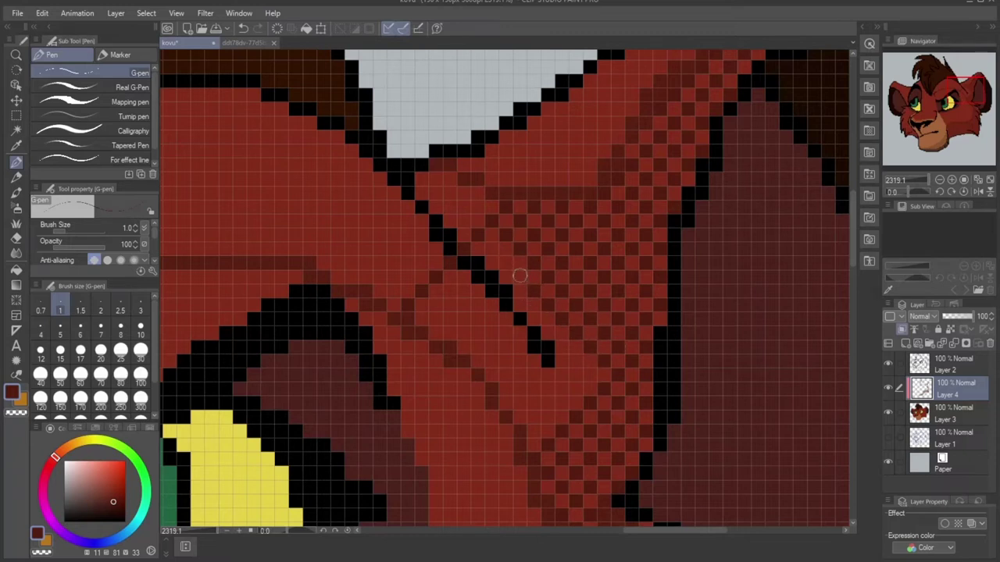
{"action": "left_click", "coordinate": [575, 361]}
{"action": "left_click", "coordinate": [561, 375]}
{"action": "left_click", "coordinate": [549, 388]}
{"action": "left_click", "coordinate": [535, 402]}
{"action": "left_click", "coordinate": [517, 418]}
{"action": "left_click", "coordinate": [546, 416]}
{"action": "left_click", "coordinate": [534, 431]}
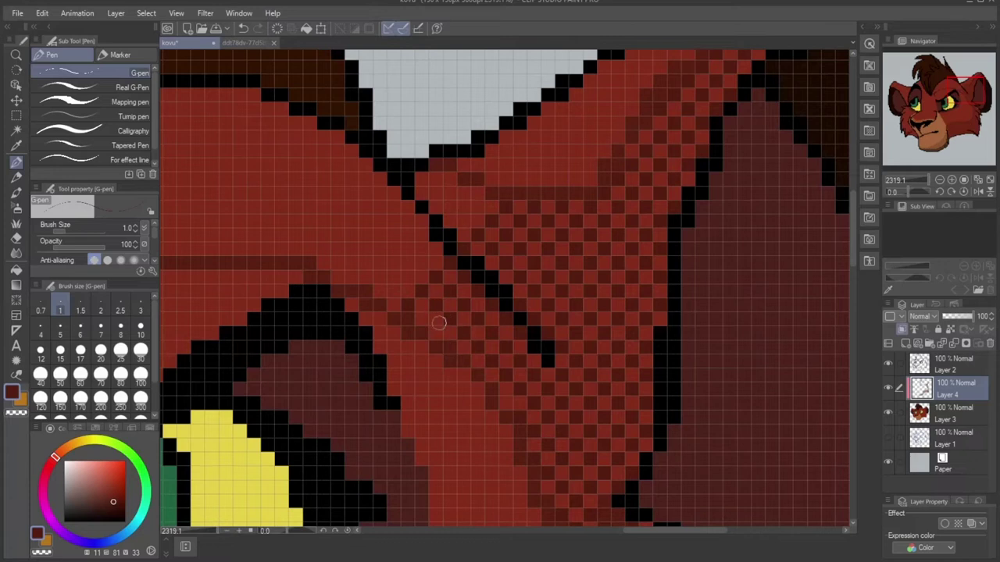
Step: Dither the outer forehead from the brow shadow line up to the hairline, including the corner where the ear meets the head
{"action": "left_click_drag", "start_coordinate": [955, 89], "coordinate": [956, 85]}
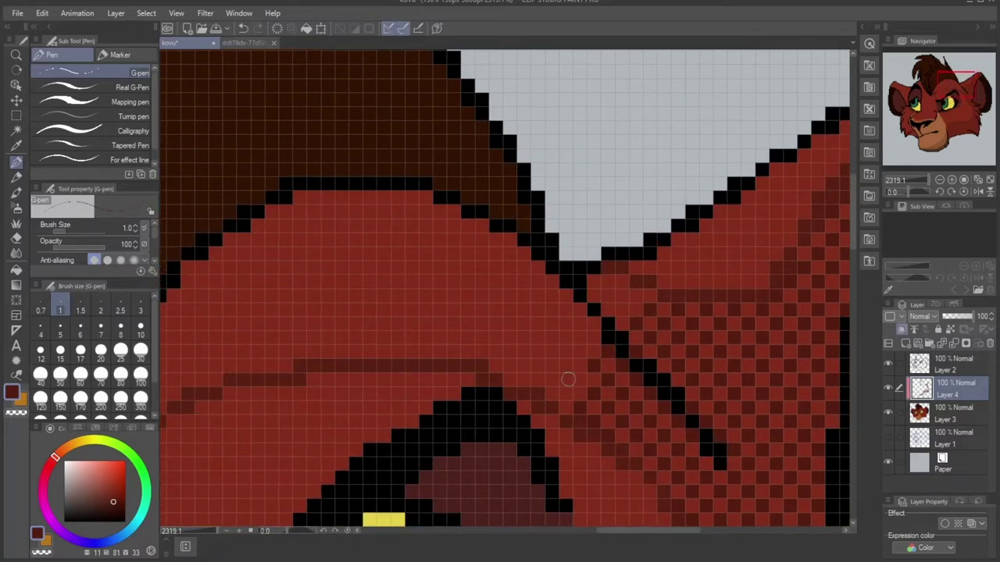
{"action": "mouse_move", "coordinate": [545, 385]}
{"action": "left_mouse_down"}
{"action": "mouse_move", "coordinate": [506, 337]}
{"action": "mouse_move", "coordinate": [456, 341]}
{"action": "mouse_move", "coordinate": [470, 312]}
{"action": "mouse_move", "coordinate": [494, 324]}
{"action": "mouse_move", "coordinate": [421, 269]}
{"action": "mouse_move", "coordinate": [424, 248]}
{"action": "mouse_move", "coordinate": [398, 239]}
{"action": "mouse_move", "coordinate": [367, 203]}
{"action": "mouse_move", "coordinate": [422, 199]}
{"action": "mouse_move", "coordinate": [425, 225]}
{"action": "mouse_move", "coordinate": [438, 216]}
{"action": "mouse_move", "coordinate": [452, 253]}
{"action": "mouse_move", "coordinate": [467, 239]}
{"action": "mouse_move", "coordinate": [470, 268]}
{"action": "mouse_move", "coordinate": [493, 242]}
{"action": "mouse_move", "coordinate": [496, 298]}
{"action": "mouse_move", "coordinate": [484, 280]}
{"action": "mouse_move", "coordinate": [510, 262]}
{"action": "mouse_move", "coordinate": [524, 267]}
{"action": "mouse_move", "coordinate": [498, 298]}
{"action": "mouse_move", "coordinate": [510, 309]}
{"action": "mouse_move", "coordinate": [536, 282]}
{"action": "mouse_move", "coordinate": [530, 320]}
{"action": "mouse_move", "coordinate": [552, 302]}
{"action": "mouse_move", "coordinate": [539, 337]}
{"action": "mouse_move", "coordinate": [566, 356]}
{"action": "left_mouse_up"}
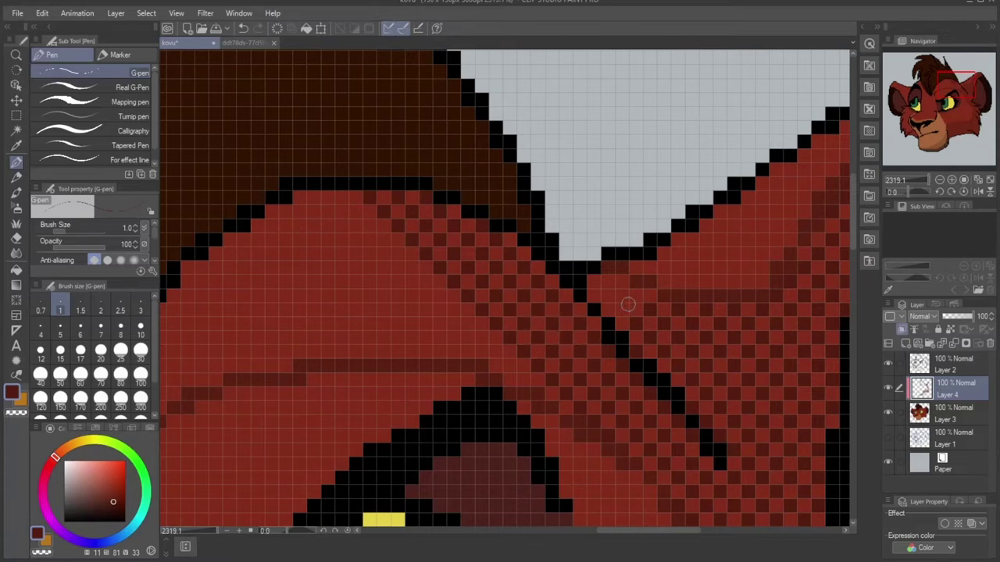
{"action": "left_click", "coordinate": [609, 294]}
{"action": "left_click", "coordinate": [597, 282]}
{"action": "left_click", "coordinate": [635, 296]}
{"action": "left_click", "coordinate": [624, 283]}
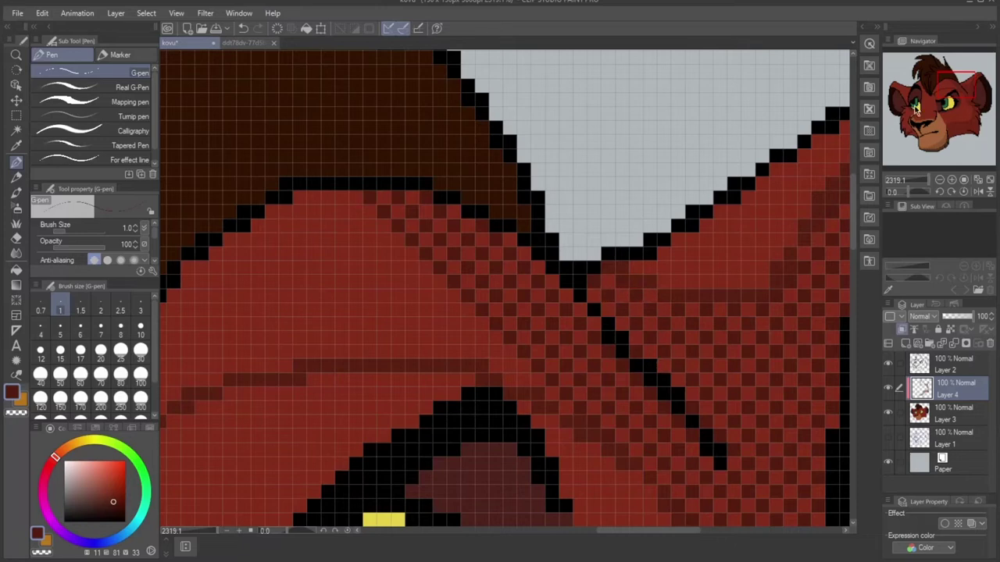
Step: Extend the forehead checkerboard across the top of the brow arch, from the hairline down to the horizontal shadow line
{"action": "left_click", "coordinate": [953, 84]}
{"action": "left_click_drag", "start_coordinate": [953, 84], "coordinate": [941, 86]}
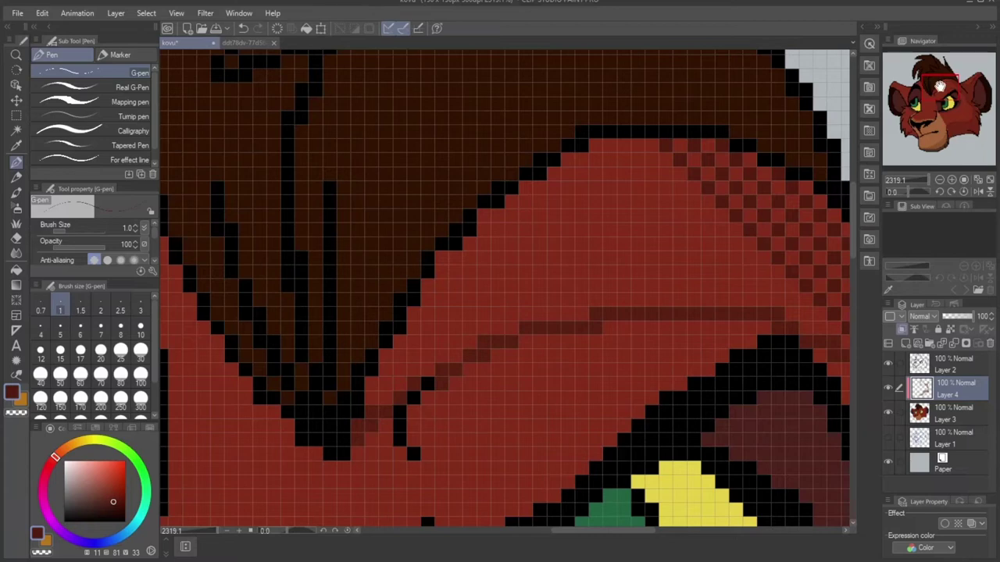
{"action": "left_click_drag", "start_coordinate": [940, 86], "coordinate": [948, 86]}
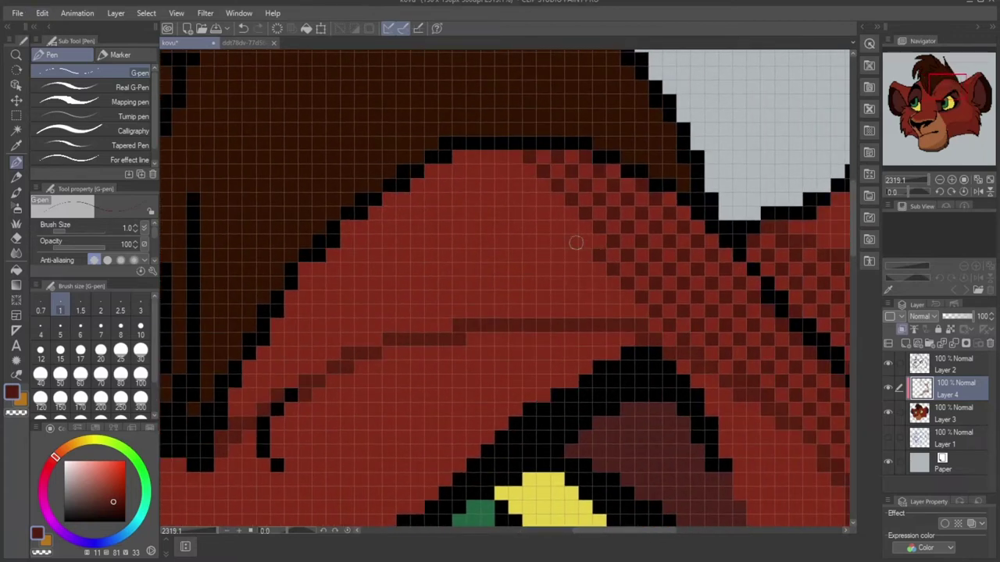
{"action": "mouse_move", "coordinate": [577, 241]}
{"action": "left_mouse_down"}
{"action": "mouse_move", "coordinate": [509, 167]}
{"action": "mouse_move", "coordinate": [479, 158]}
{"action": "mouse_move", "coordinate": [487, 170]}
{"action": "left_mouse_up"}
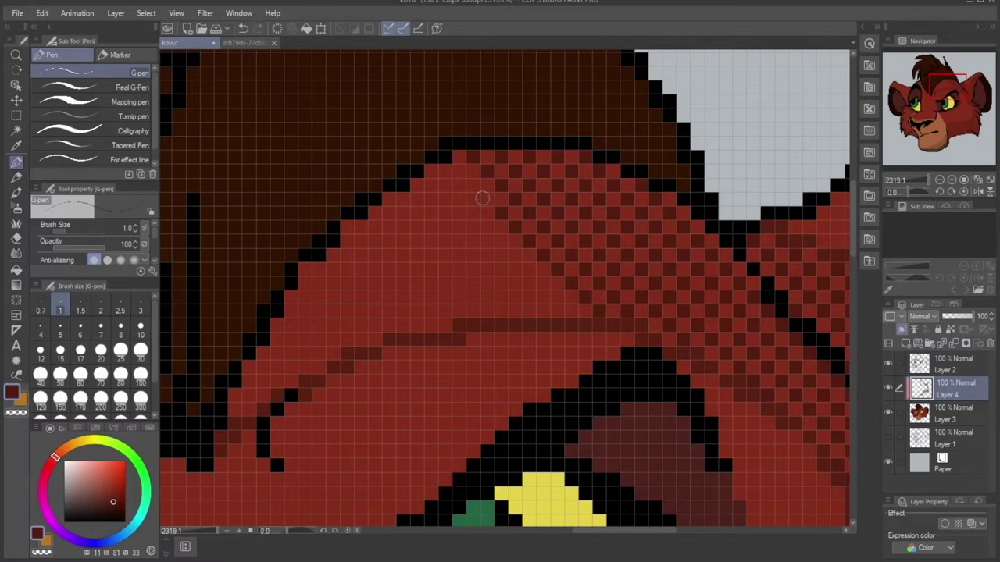
{"action": "left_click", "coordinate": [487, 199]}
{"action": "left_click", "coordinate": [474, 186]}
{"action": "left_click", "coordinate": [459, 171]}
{"action": "left_click", "coordinate": [446, 185]}
{"action": "left_click", "coordinate": [432, 199]}
{"action": "left_click", "coordinate": [444, 210]}
{"action": "left_click", "coordinate": [458, 226]}
{"action": "left_click", "coordinate": [485, 254]}
{"action": "left_click", "coordinate": [500, 269]}
{"action": "left_click", "coordinate": [517, 285]}
{"action": "left_click", "coordinate": [529, 297]}
{"action": "left_click", "coordinate": [545, 312]}
{"action": "left_click", "coordinate": [573, 314]}
{"action": "left_click", "coordinate": [556, 298]}
{"action": "left_click", "coordinate": [542, 282]}
{"action": "left_click", "coordinate": [528, 270]}
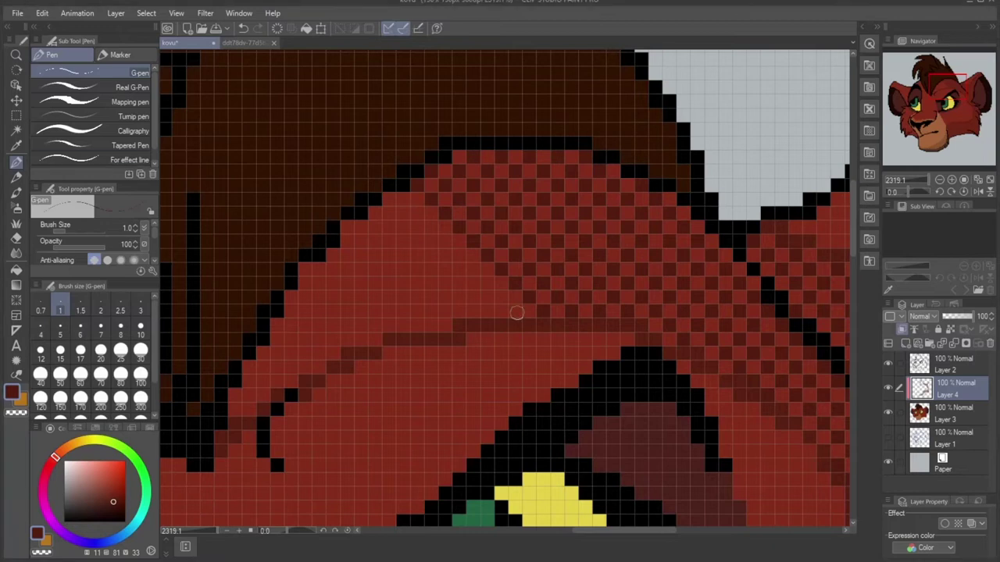
Step: Carry the checkerboard down the forehead's inner slope, following the hairline toward the central hair point
{"action": "left_click", "coordinate": [446, 241]}
{"action": "left_click", "coordinate": [431, 228]}
{"action": "left_click", "coordinate": [416, 215]}
{"action": "left_click", "coordinate": [401, 199]}
{"action": "left_click", "coordinate": [388, 214]}
{"action": "left_click", "coordinate": [404, 228]}
{"action": "left_click", "coordinate": [417, 242]}
{"action": "left_click", "coordinate": [432, 256]}
{"action": "mouse_move", "coordinate": [441, 270]}
{"action": "left_mouse_down"}
{"action": "mouse_move", "coordinate": [469, 297]}
{"action": "mouse_move", "coordinate": [446, 306]}
{"action": "left_mouse_up"}
{"action": "left_click", "coordinate": [443, 296]}
{"action": "left_click", "coordinate": [430, 283]}
{"action": "left_click", "coordinate": [416, 269]}
{"action": "left_click", "coordinate": [402, 253]}
{"action": "left_click", "coordinate": [387, 240]}
{"action": "left_click", "coordinate": [375, 225]}
{"action": "left_click", "coordinate": [358, 240]}
{"action": "left_click", "coordinate": [345, 257]}
{"action": "left_click", "coordinate": [333, 270]}
{"action": "left_click", "coordinate": [317, 284]}
{"action": "left_click", "coordinate": [304, 297]}
{"action": "left_click", "coordinate": [291, 311]}
{"action": "left_click", "coordinate": [278, 325]}
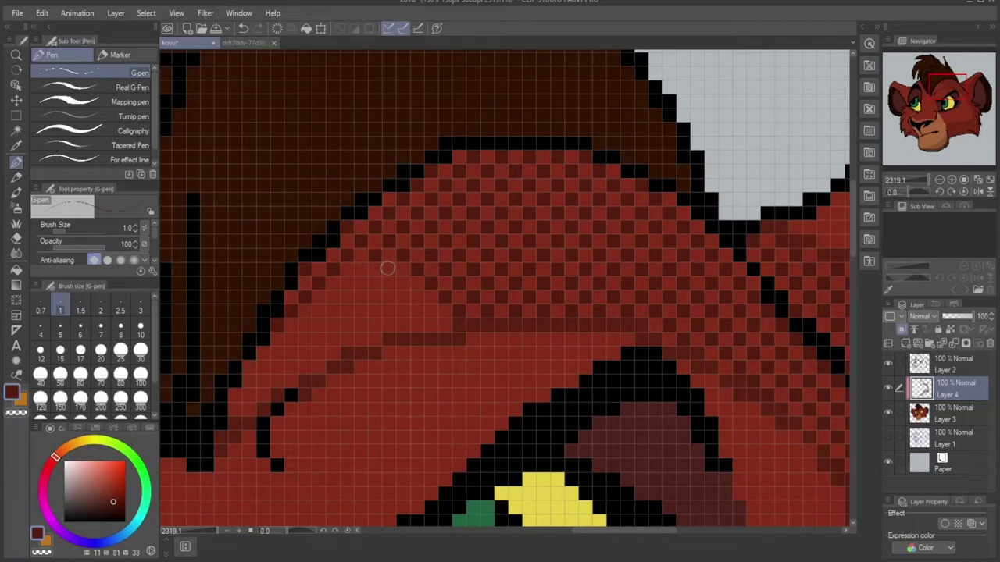
Step: Fill the checkerboard gap between the inner forehead slope and the stepped part of the brow shadow line
{"action": "left_click", "coordinate": [416, 325]}
{"action": "left_click", "coordinate": [403, 312]}
{"action": "left_click", "coordinate": [389, 297]}
{"action": "left_click", "coordinate": [375, 284]}
{"action": "left_click", "coordinate": [361, 271]}
{"action": "left_click", "coordinate": [347, 284]}
{"action": "left_click", "coordinate": [333, 297]}
{"action": "left_click", "coordinate": [347, 312]}
{"action": "left_click", "coordinate": [361, 326]}
{"action": "left_click", "coordinate": [374, 339]}
{"action": "left_click", "coordinate": [376, 310]}
{"action": "left_click", "coordinate": [389, 326]}
{"action": "left_click", "coordinate": [361, 297]}
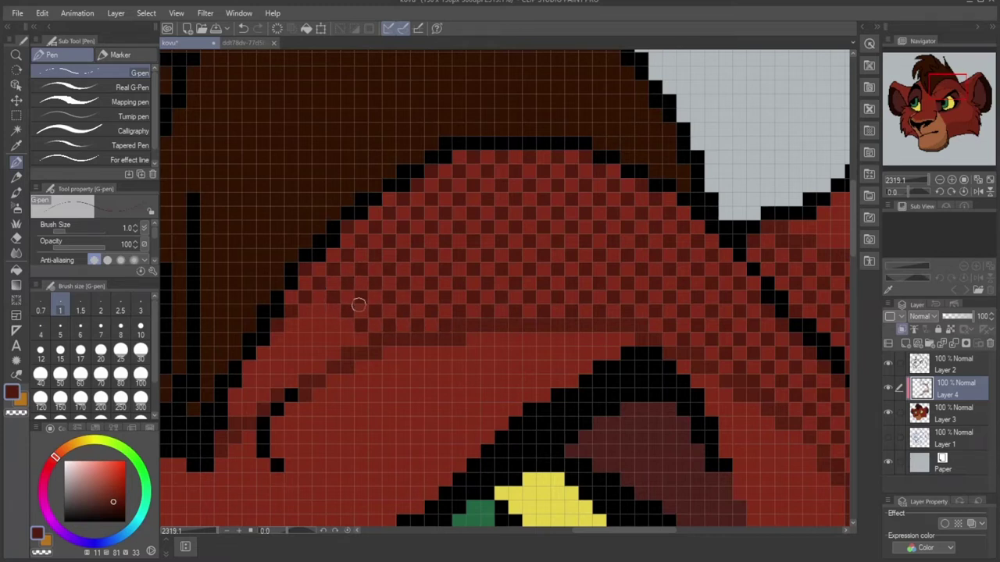
Step: Finish the forehead dithering in the narrow strip between the central hair point and the small black brow mark
{"action": "left_click", "coordinate": [348, 340]}
{"action": "left_click", "coordinate": [334, 326]}
{"action": "left_click", "coordinate": [318, 312]}
{"action": "mouse_move", "coordinate": [320, 344]}
{"action": "left_mouse_down"}
{"action": "mouse_move", "coordinate": [319, 369]}
{"action": "mouse_move", "coordinate": [290, 347]}
{"action": "mouse_move", "coordinate": [275, 356]}
{"action": "left_mouse_up"}
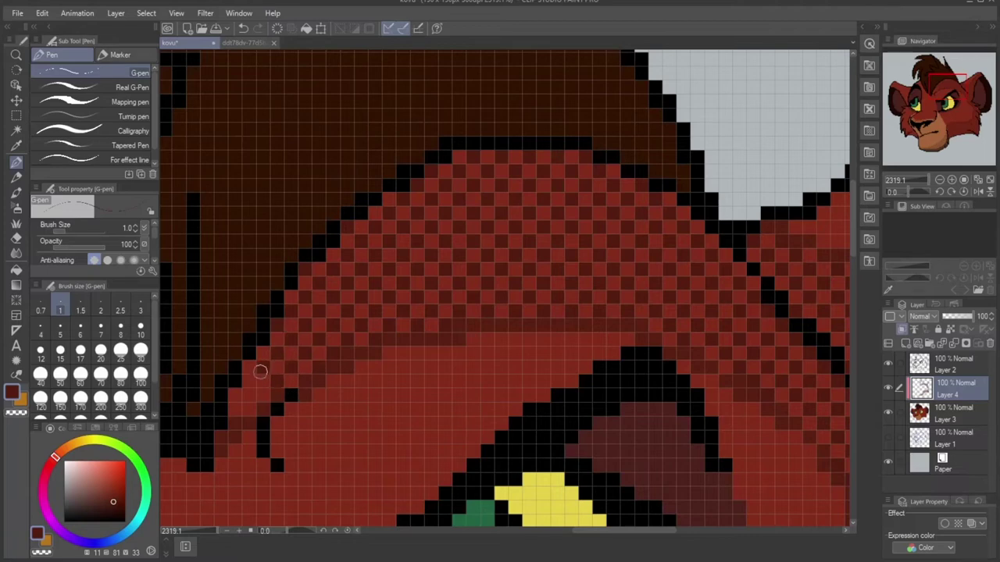
{"action": "left_click", "coordinate": [248, 379]}
{"action": "left_click", "coordinate": [237, 395]}
{"action": "left_click", "coordinate": [262, 397]}
{"action": "left_click", "coordinate": [251, 409]}
Step: Add a new layer and place diagonal dark red guide pixels across the chin into the far cheek's lower fur tuft
{"action": "left_click_drag", "start_coordinate": [928, 179], "coordinate": [922, 180]}
{"action": "scroll", "coordinate": [484, 327], "scroll_direction": "down", "scroll_amount": 3}
{"action": "scroll", "coordinate": [409, 381], "scroll_direction": "up", "scroll_amount": 4}
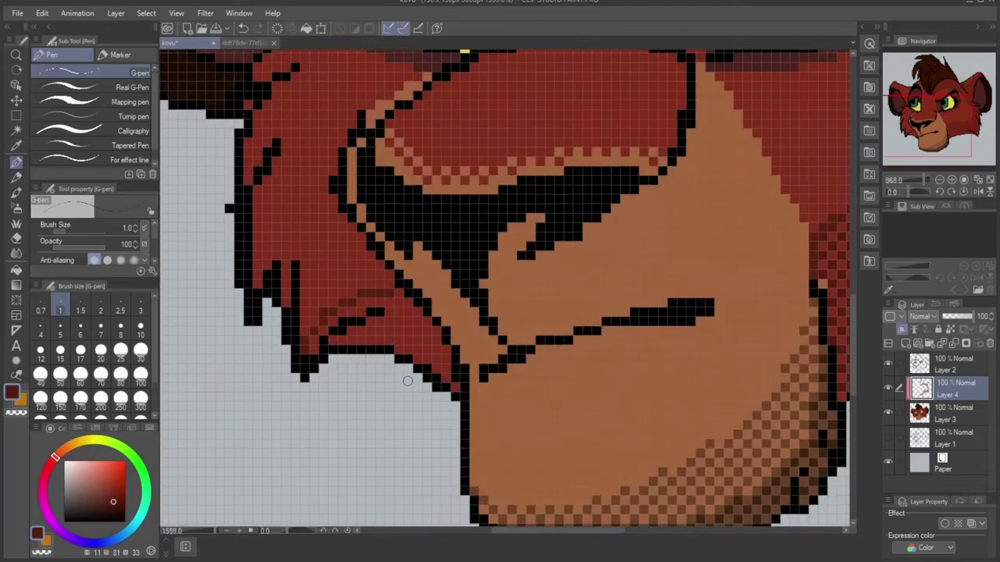
{"action": "left_click_drag", "start_coordinate": [913, 132], "coordinate": [909, 141]}
{"action": "key", "text": "ctrl+shift+n"}
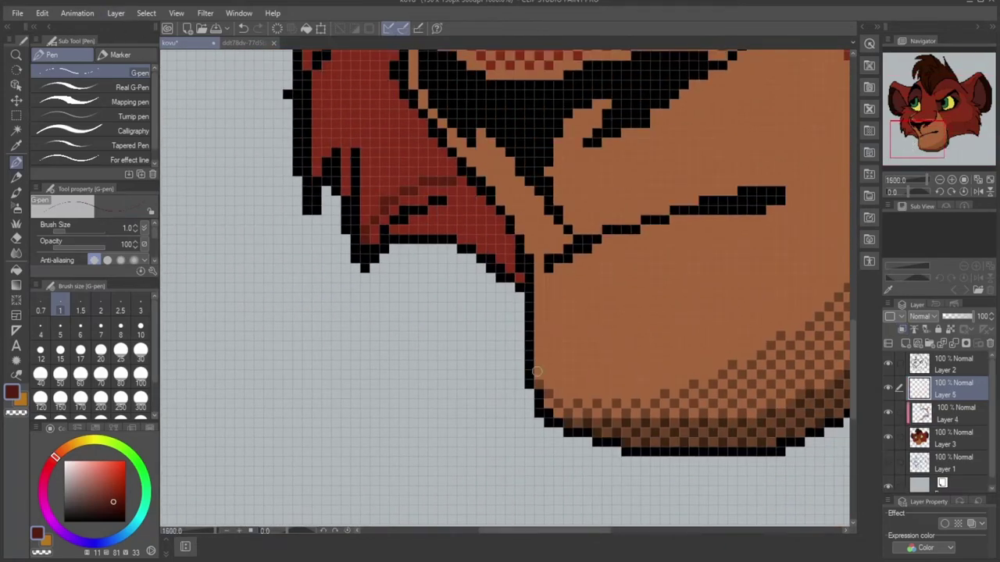
{"action": "mouse_move", "coordinate": [547, 375]}
{"action": "left_mouse_down"}
{"action": "mouse_move", "coordinate": [583, 326]}
{"action": "mouse_move", "coordinate": [528, 278]}
{"action": "left_mouse_up"}
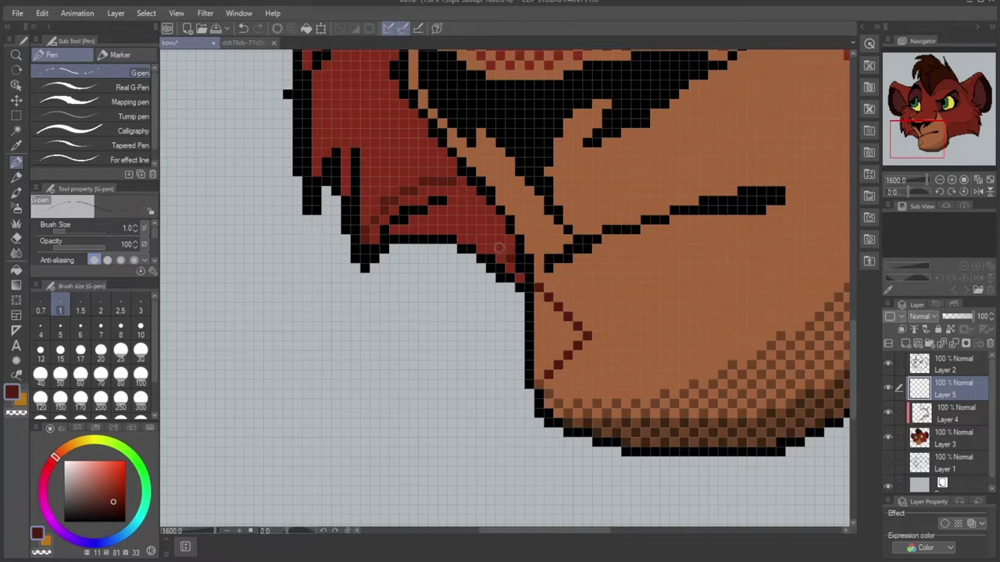
Step: Erase the guide pixels over the chin and complete the checkerboard in the far cheek's lower fur tuft
{"action": "key", "text": "e"}
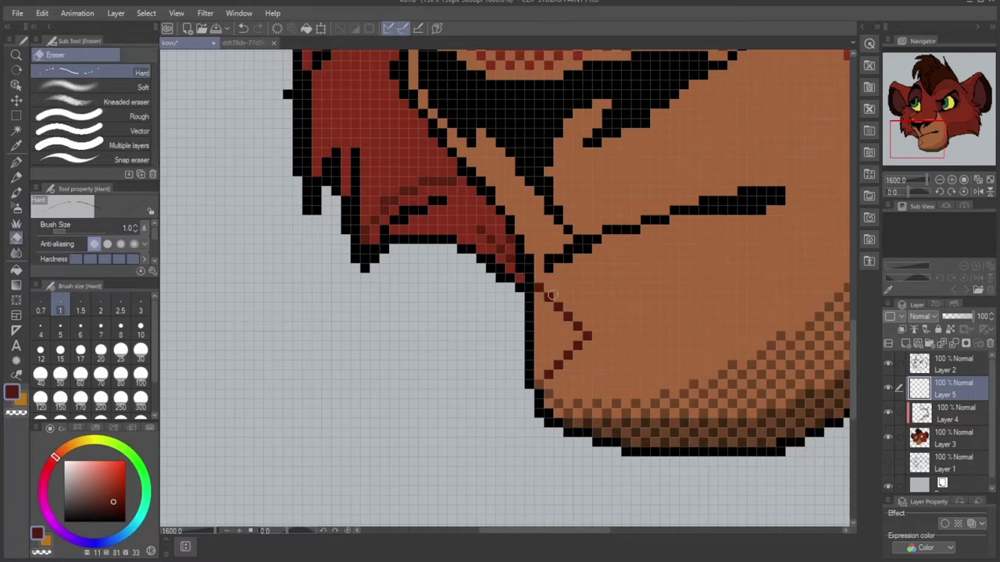
{"action": "mouse_move", "coordinate": [539, 288]}
{"action": "left_mouse_down"}
{"action": "mouse_move", "coordinate": [568, 321]}
{"action": "mouse_move", "coordinate": [547, 375]}
{"action": "left_mouse_up"}
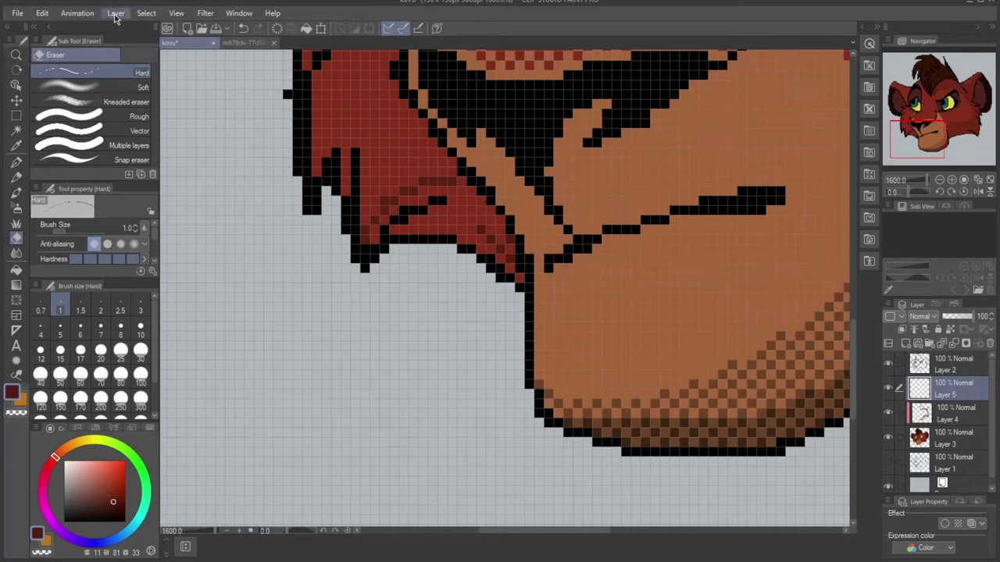
{"action": "key", "text": "p"}
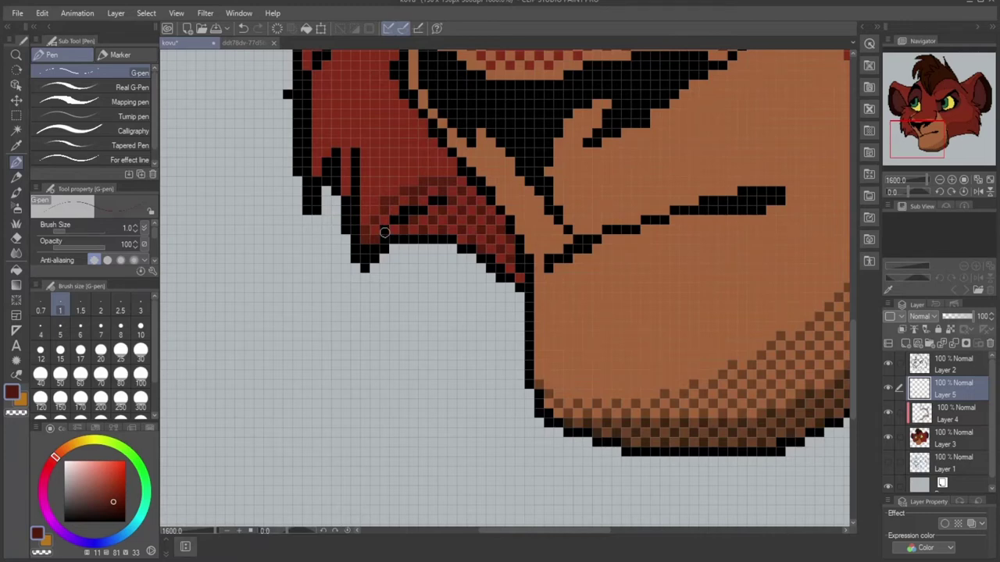
Step: Sample the cheek's base red and break the solid shadow line along the near cheek into alternating pixels
{"action": "left_click_drag", "start_coordinate": [900, 129], "coordinate": [969, 115]}
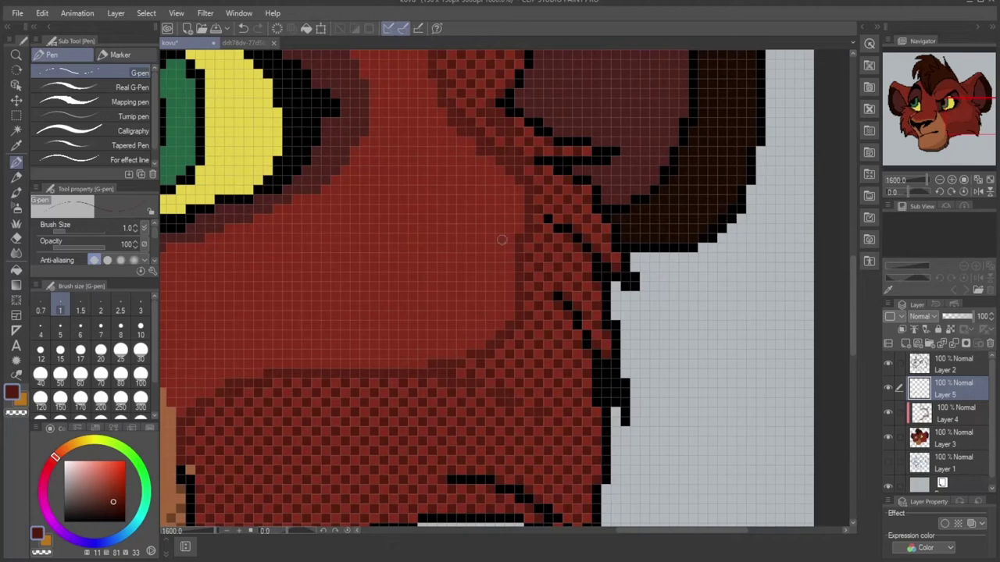
{"action": "left_click", "coordinate": [16, 146]}
{"action": "left_click", "coordinate": [394, 273]}
{"action": "left_click", "coordinate": [16, 164]}
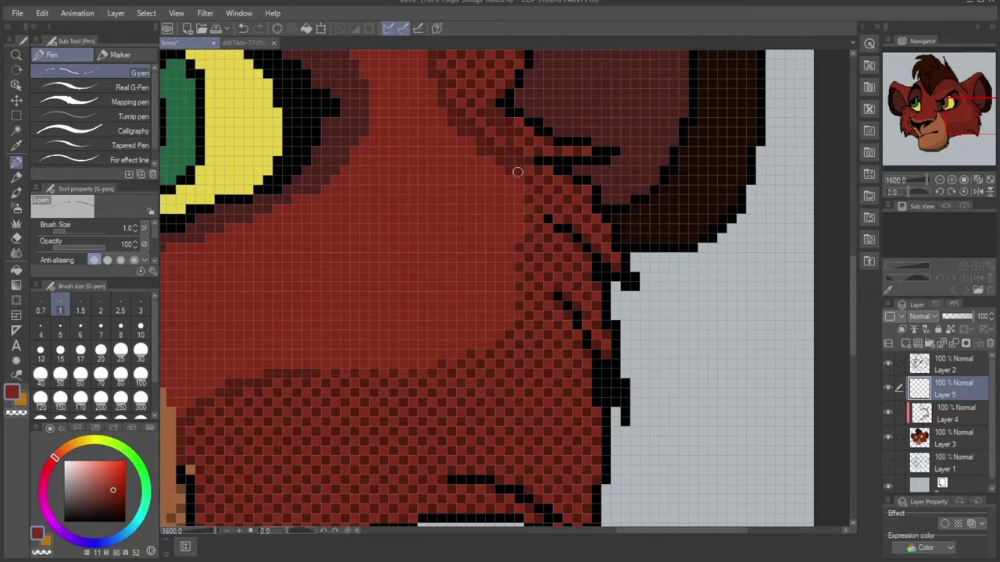
Step: Break the solid shadow lines along the temple and above the brow into alternating base red pixels
{"action": "left_click", "coordinate": [952, 107]}
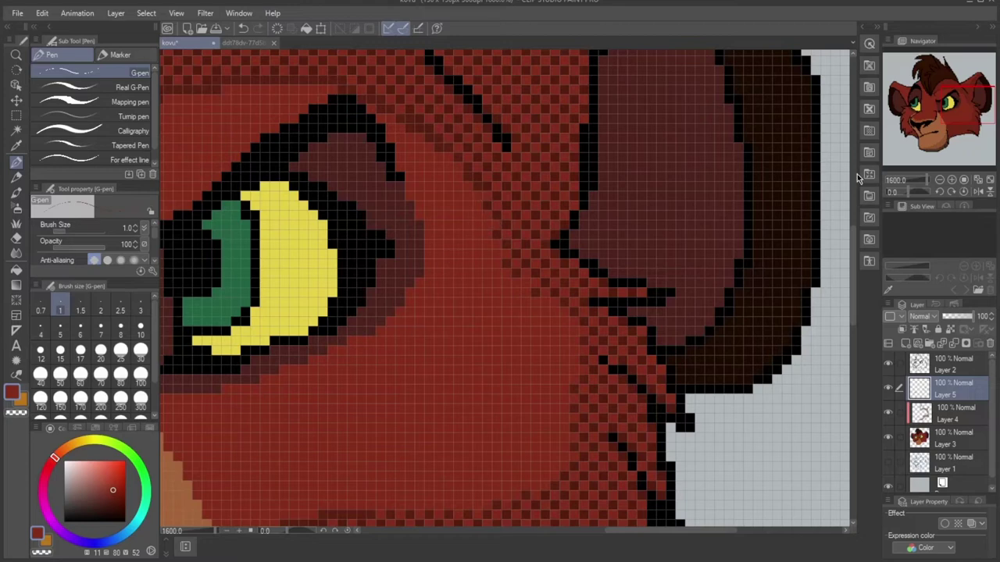
{"action": "left_click", "coordinate": [948, 115]}
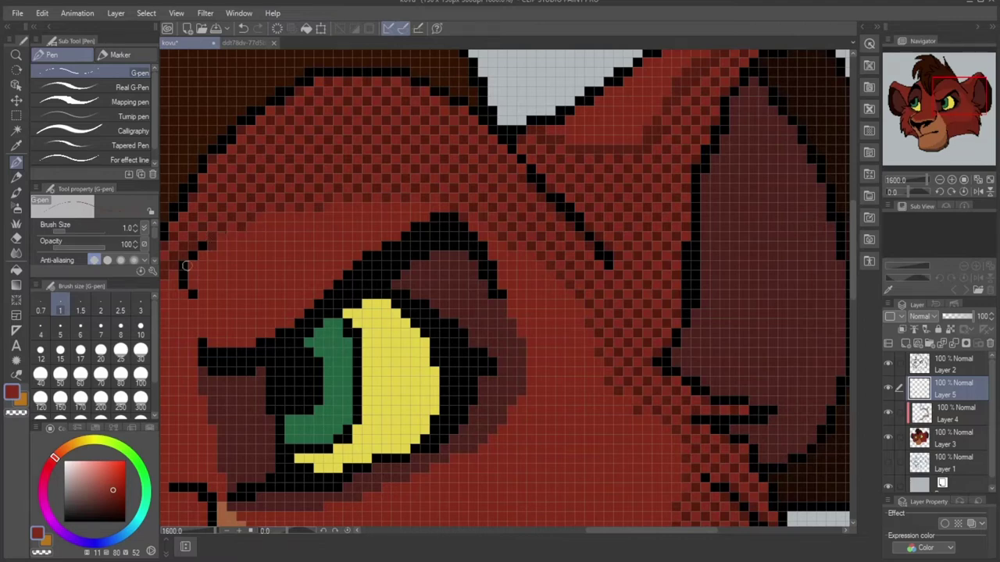
{"action": "left_click_drag", "start_coordinate": [204, 251], "coordinate": [343, 215]}
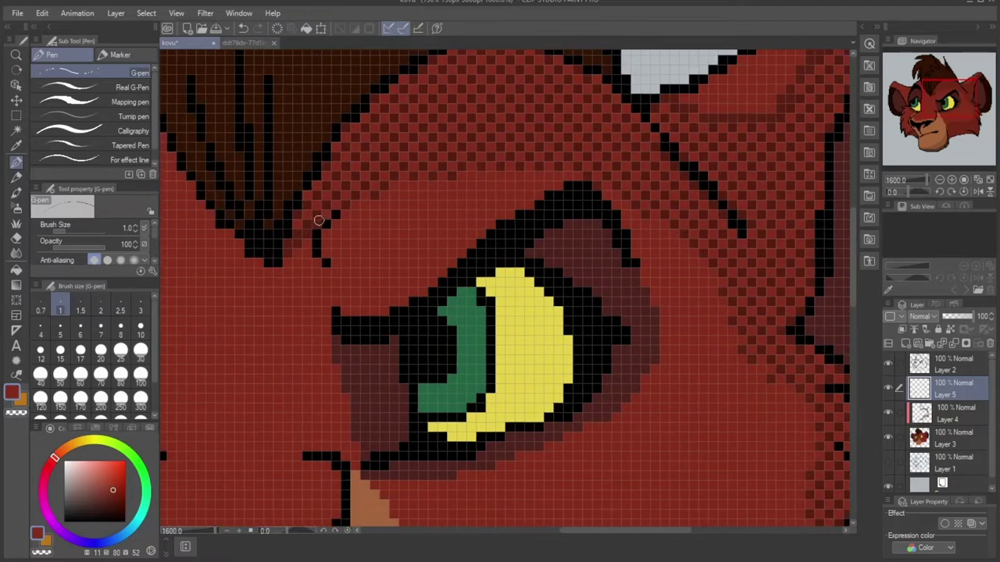
Step: Break up the solid shadow lines on the ear, beside the muzzle and in the far cheek tuft with base red pixels
{"action": "left_click_drag", "start_coordinate": [952, 95], "coordinate": [966, 84]}
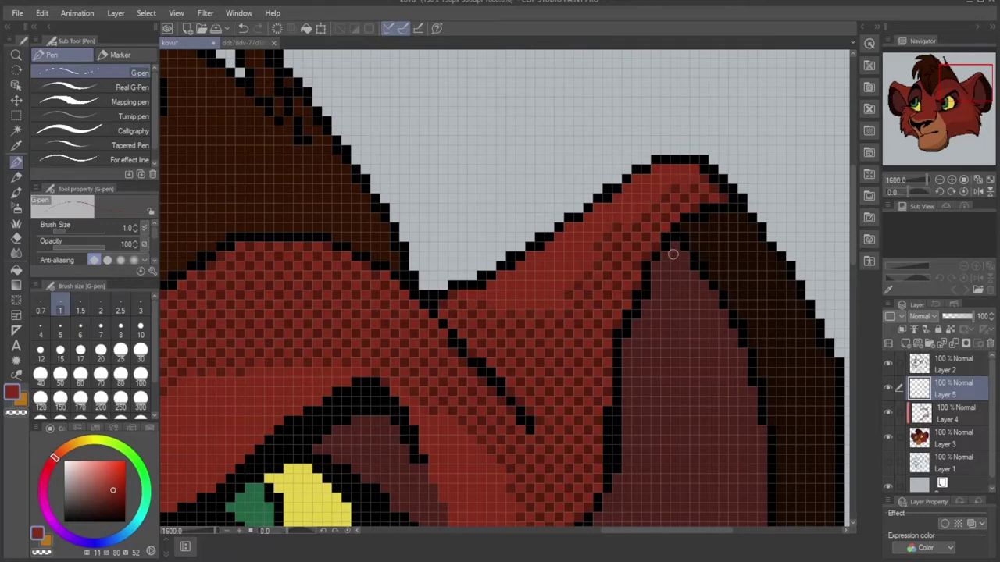
{"action": "left_click_drag", "start_coordinate": [941, 86], "coordinate": [930, 136]}
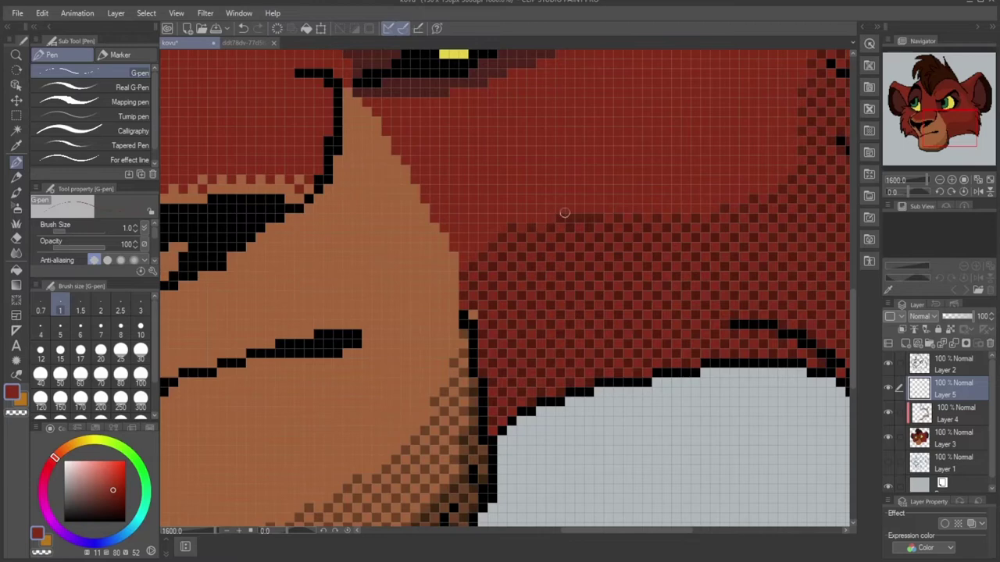
{"action": "left_click_drag", "start_coordinate": [915, 116], "coordinate": [906, 124]}
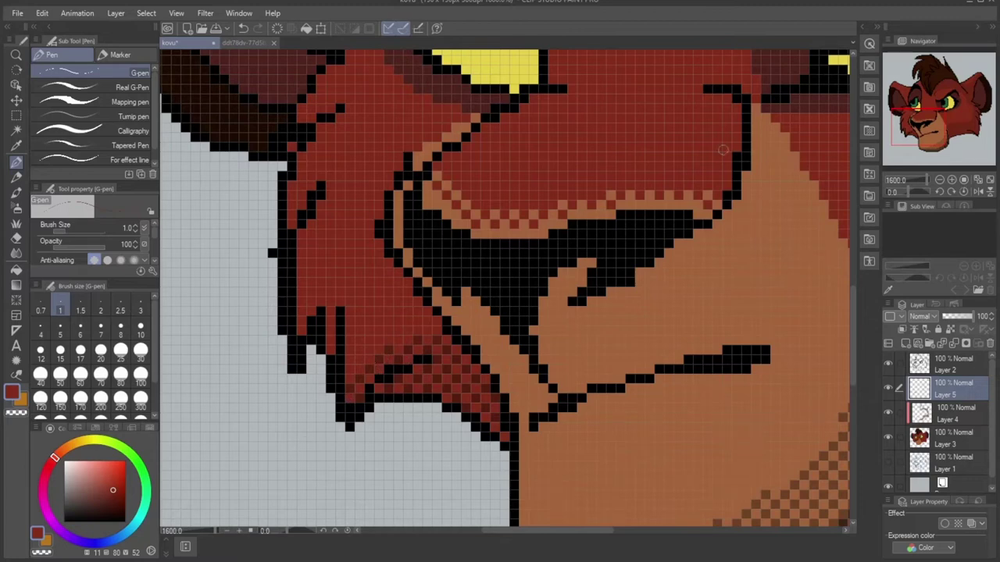
Step: Sample the dark shadow under the cheek in the reference image and shade the near cheek's lower corner beside the chin with it
{"action": "left_click_drag", "start_coordinate": [920, 111], "coordinate": [959, 115]}
{"action": "left_click", "coordinate": [244, 42]}
{"action": "key", "text": "i"}
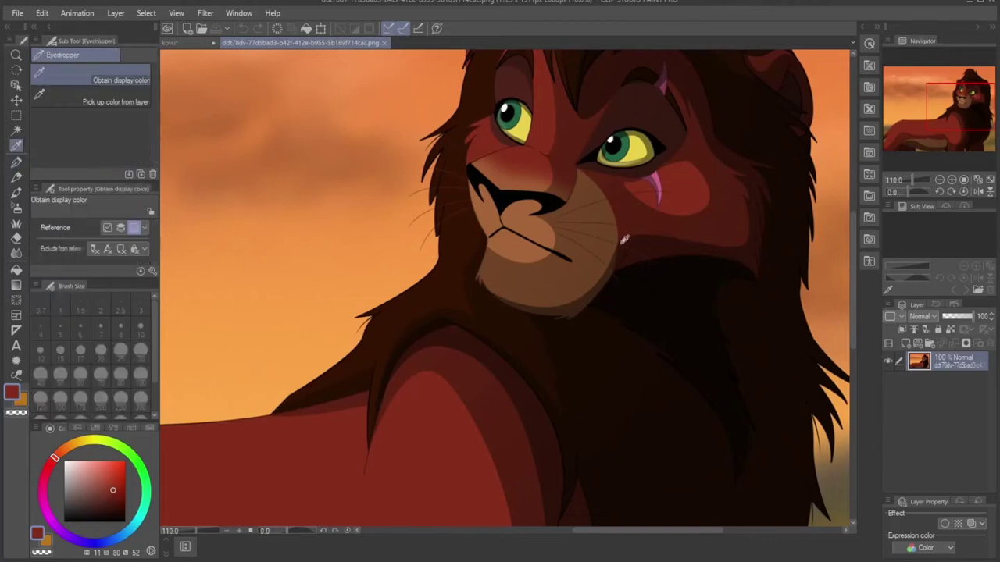
{"action": "left_click", "coordinate": [661, 248]}
{"action": "left_click", "coordinate": [182, 42]}
{"action": "key", "text": "p"}
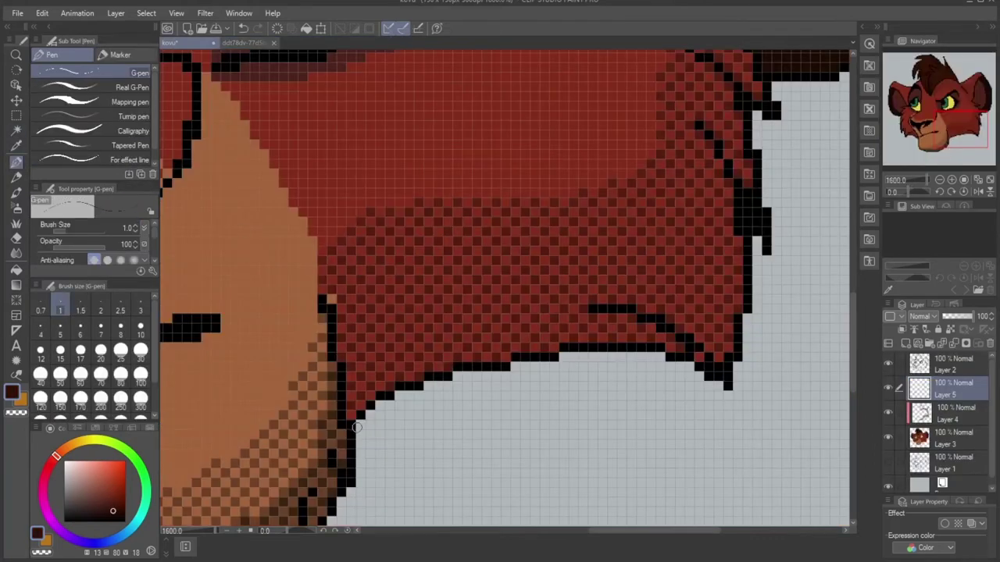
{"action": "mouse_move", "coordinate": [350, 414]}
{"action": "left_mouse_down"}
{"action": "mouse_move", "coordinate": [359, 364]}
{"action": "mouse_move", "coordinate": [340, 350]}
{"action": "mouse_move", "coordinate": [381, 379]}
{"action": "mouse_move", "coordinate": [362, 350]}
{"action": "mouse_move", "coordinate": [384, 371]}
{"action": "mouse_move", "coordinate": [368, 377]}
{"action": "mouse_move", "coordinate": [381, 388]}
{"action": "mouse_move", "coordinate": [369, 397]}
{"action": "mouse_move", "coordinate": [407, 357]}
{"action": "mouse_move", "coordinate": [378, 347]}
{"action": "mouse_move", "coordinate": [420, 345]}
{"action": "mouse_move", "coordinate": [421, 369]}
{"action": "left_mouse_up"}
{"action": "left_click", "coordinate": [972, 128]}
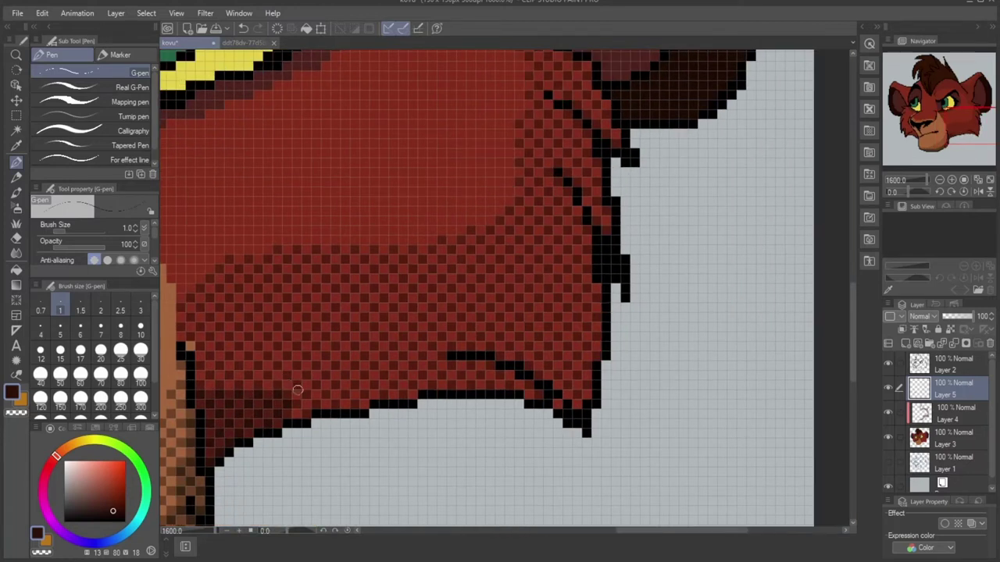
{"action": "mouse_move", "coordinate": [298, 391]}
{"action": "left_mouse_down"}
{"action": "mouse_move", "coordinate": [317, 374]}
{"action": "mouse_move", "coordinate": [342, 399]}
{"action": "mouse_move", "coordinate": [314, 397]}
{"action": "mouse_move", "coordinate": [297, 415]}
{"action": "mouse_move", "coordinate": [334, 369]}
{"action": "mouse_move", "coordinate": [364, 404]}
{"action": "left_mouse_up"}
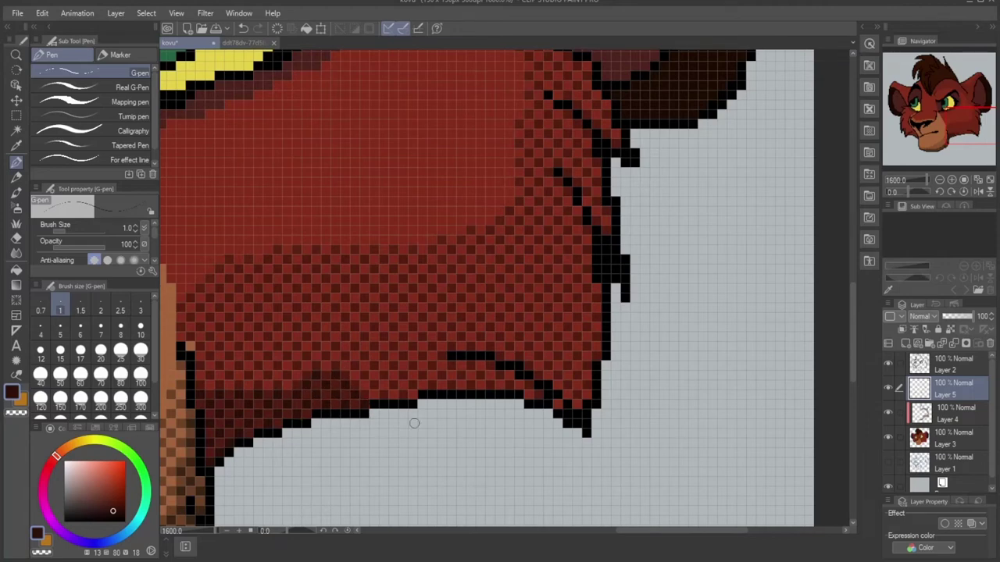
Step: Draw the darker shadow's edge diagonally across the near cheek, from the fur below the ear down to the jawline
{"action": "left_click", "coordinate": [975, 119]}
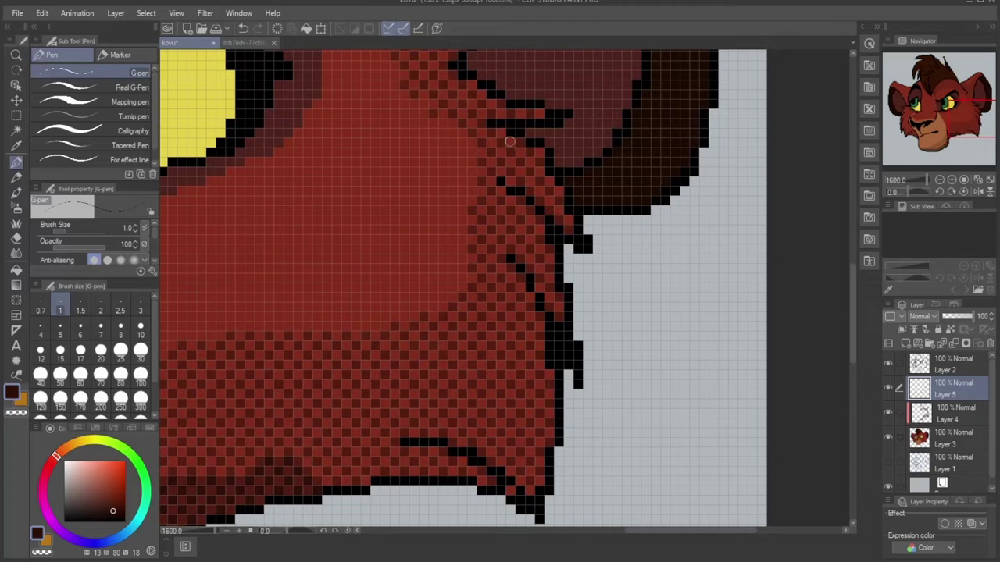
{"action": "mouse_move", "coordinate": [540, 152]}
{"action": "left_mouse_down"}
{"action": "mouse_move", "coordinate": [559, 191]}
{"action": "mouse_move", "coordinate": [567, 220]}
{"action": "mouse_move", "coordinate": [530, 182]}
{"action": "mouse_move", "coordinate": [541, 243]}
{"action": "mouse_move", "coordinate": [519, 210]}
{"action": "mouse_move", "coordinate": [541, 231]}
{"action": "mouse_move", "coordinate": [546, 257]}
{"action": "mouse_move", "coordinate": [529, 240]}
{"action": "mouse_move", "coordinate": [530, 260]}
{"action": "mouse_move", "coordinate": [558, 311]}
{"action": "mouse_move", "coordinate": [506, 345]}
{"action": "mouse_move", "coordinate": [530, 335]}
{"action": "mouse_move", "coordinate": [528, 298]}
{"action": "mouse_move", "coordinate": [425, 396]}
{"action": "mouse_move", "coordinate": [445, 383]}
{"action": "mouse_move", "coordinate": [410, 400]}
{"action": "mouse_move", "coordinate": [444, 404]}
{"action": "mouse_move", "coordinate": [369, 421]}
{"action": "mouse_move", "coordinate": [395, 413]}
{"action": "mouse_move", "coordinate": [374, 412]}
{"action": "mouse_move", "coordinate": [288, 467]}
{"action": "mouse_move", "coordinate": [307, 460]}
{"action": "mouse_move", "coordinate": [336, 471]}
{"action": "mouse_move", "coordinate": [316, 470]}
{"action": "mouse_move", "coordinate": [349, 440]}
{"action": "left_mouse_up"}
{"action": "left_click_drag", "start_coordinate": [328, 479], "coordinate": [384, 425]}
{"action": "left_click_drag", "start_coordinate": [951, 107], "coordinate": [947, 114]}
{"action": "left_click_drag", "start_coordinate": [402, 370], "coordinate": [479, 300]}
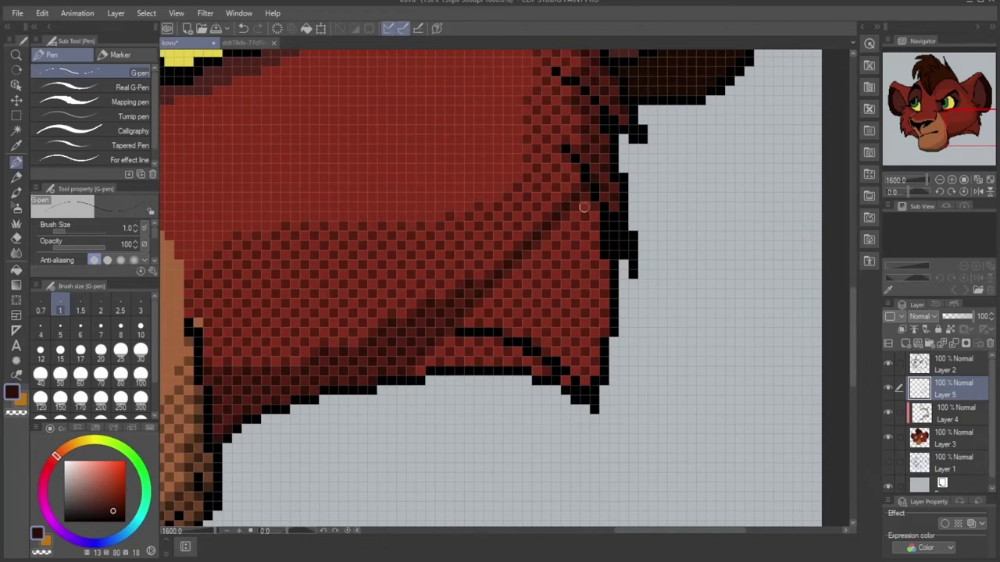
Step: Fill the cheek area below the diagonal edge with the darker shadow colour, replacing the base red pixels of the checkerboard
{"action": "left_click_drag", "start_coordinate": [584, 208], "coordinate": [420, 375]}
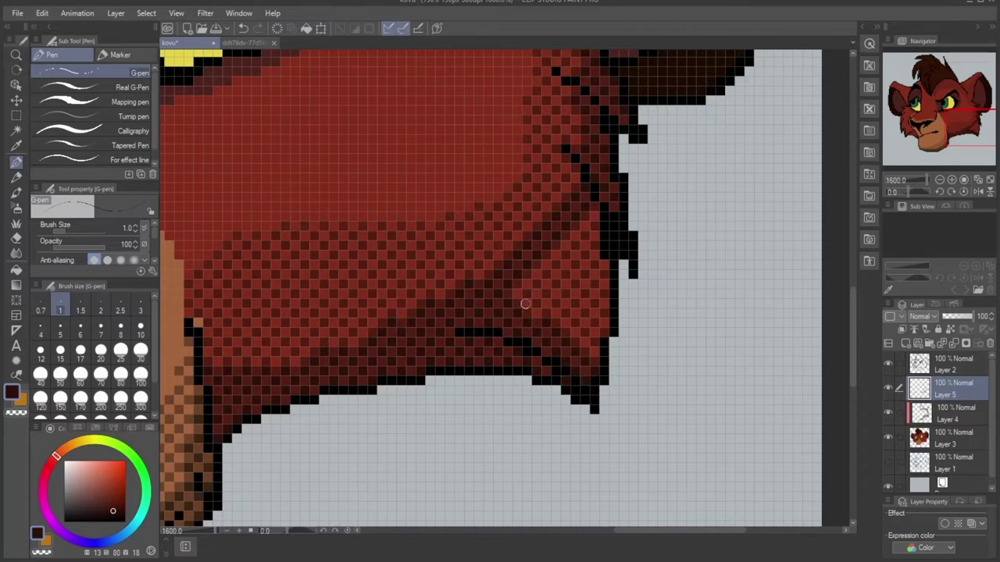
{"action": "scroll", "coordinate": [526, 303], "scroll_direction": "right", "scroll_amount": 2}
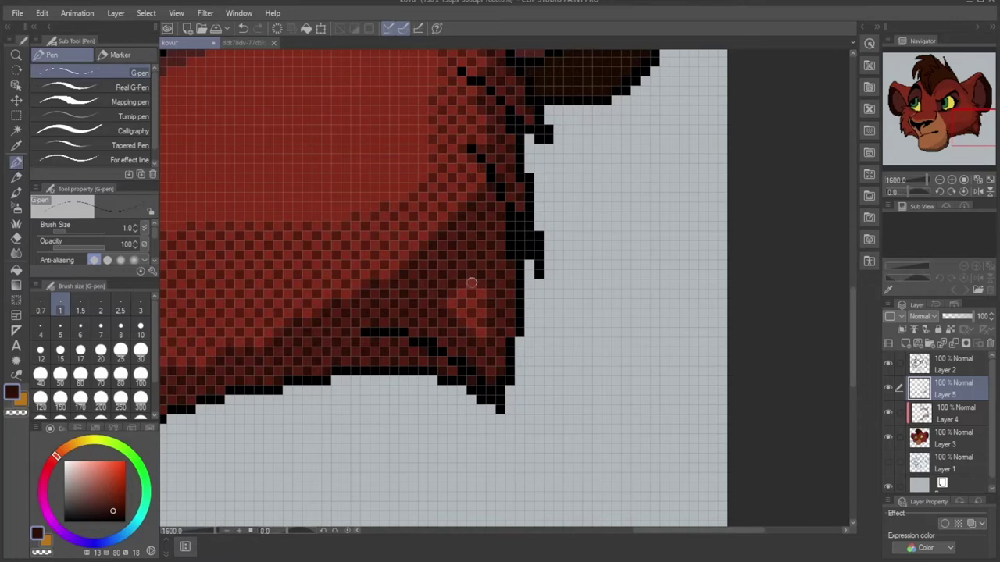
{"action": "left_click", "coordinate": [481, 334]}
Step: Add the darker shadow pixels along the near ear's inner outline, from its base up towards the tip
{"action": "mouse_move", "coordinate": [972, 140]}
{"action": "left_mouse_down"}
{"action": "mouse_move", "coordinate": [959, 145]}
{"action": "mouse_move", "coordinate": [966, 116]}
{"action": "left_mouse_up"}
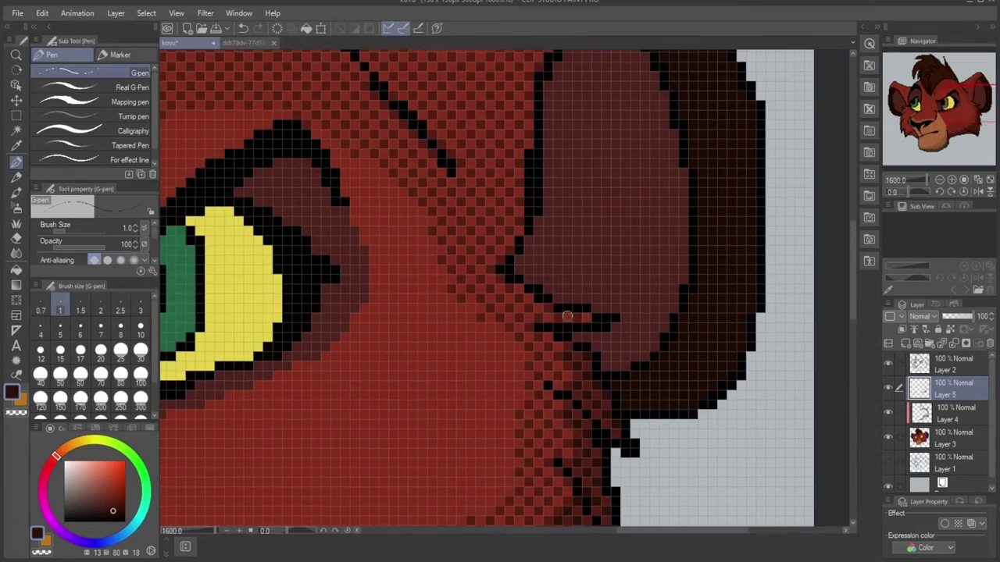
{"action": "left_click_drag", "start_coordinate": [519, 230], "coordinate": [517, 193]}
{"action": "left_click_drag", "start_coordinate": [954, 116], "coordinate": [950, 103]}
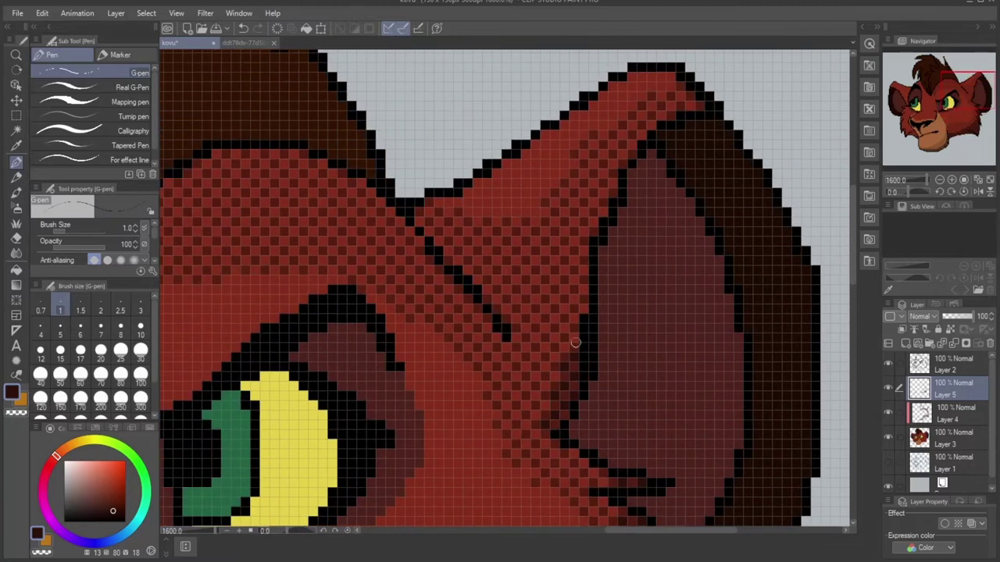
{"action": "mouse_move", "coordinate": [573, 338]}
{"action": "left_mouse_down"}
{"action": "mouse_move", "coordinate": [584, 252]}
{"action": "mouse_move", "coordinate": [574, 239]}
{"action": "mouse_move", "coordinate": [612, 200]}
{"action": "mouse_move", "coordinate": [605, 213]}
{"action": "mouse_move", "coordinate": [595, 203]}
{"action": "mouse_move", "coordinate": [614, 181]}
{"action": "left_mouse_up"}
Step: Outline and fill a darker shadow band on the forehead directly beneath the mane
{"action": "left_click_drag", "start_coordinate": [942, 80], "coordinate": [945, 96]}
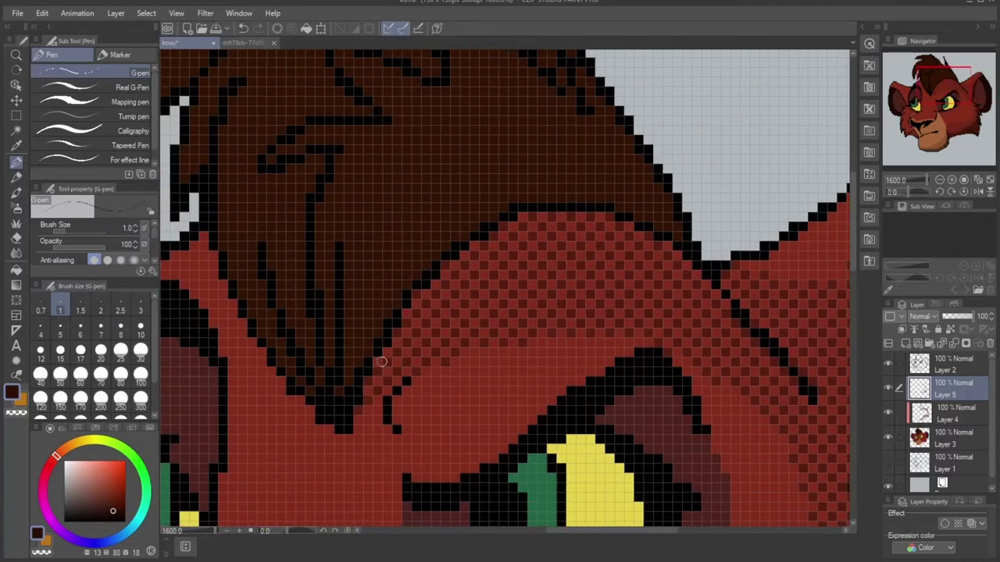
{"action": "mouse_move", "coordinate": [375, 358]}
{"action": "left_mouse_down"}
{"action": "mouse_move", "coordinate": [411, 324]}
{"action": "mouse_move", "coordinate": [453, 308]}
{"action": "mouse_move", "coordinate": [467, 315]}
{"action": "mouse_move", "coordinate": [504, 275]}
{"action": "mouse_move", "coordinate": [501, 293]}
{"action": "mouse_move", "coordinate": [516, 285]}
{"action": "mouse_move", "coordinate": [578, 225]}
{"action": "left_mouse_up"}
{"action": "mouse_move", "coordinate": [542, 272]}
{"action": "left_mouse_down"}
{"action": "mouse_move", "coordinate": [580, 237]}
{"action": "mouse_move", "coordinate": [621, 231]}
{"action": "mouse_move", "coordinate": [600, 236]}
{"action": "mouse_move", "coordinate": [586, 266]}
{"action": "left_mouse_up"}
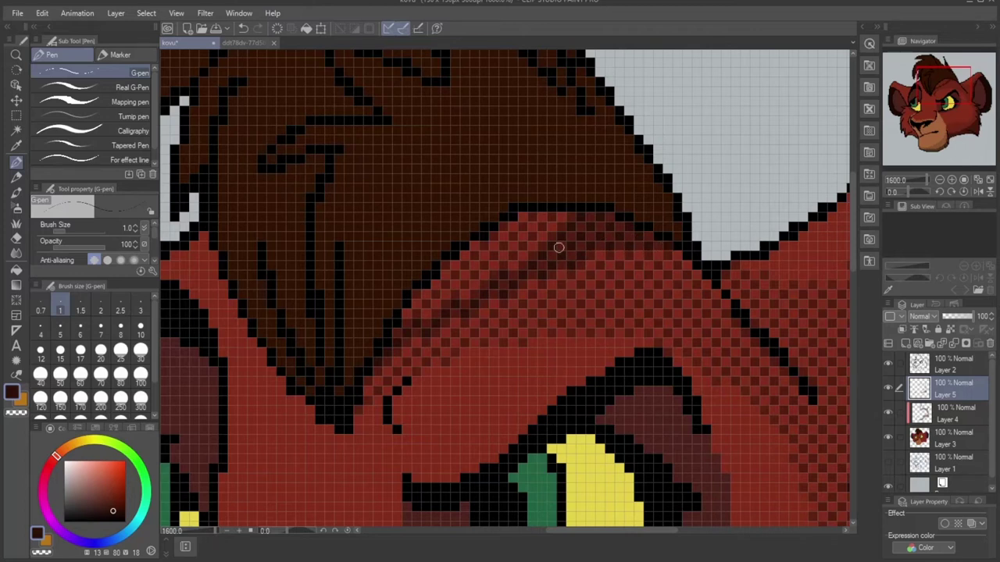
{"action": "mouse_move", "coordinate": [544, 236]}
{"action": "left_mouse_down"}
{"action": "mouse_move", "coordinate": [564, 216]}
{"action": "mouse_move", "coordinate": [541, 215]}
{"action": "mouse_move", "coordinate": [495, 264]}
{"action": "left_mouse_up"}
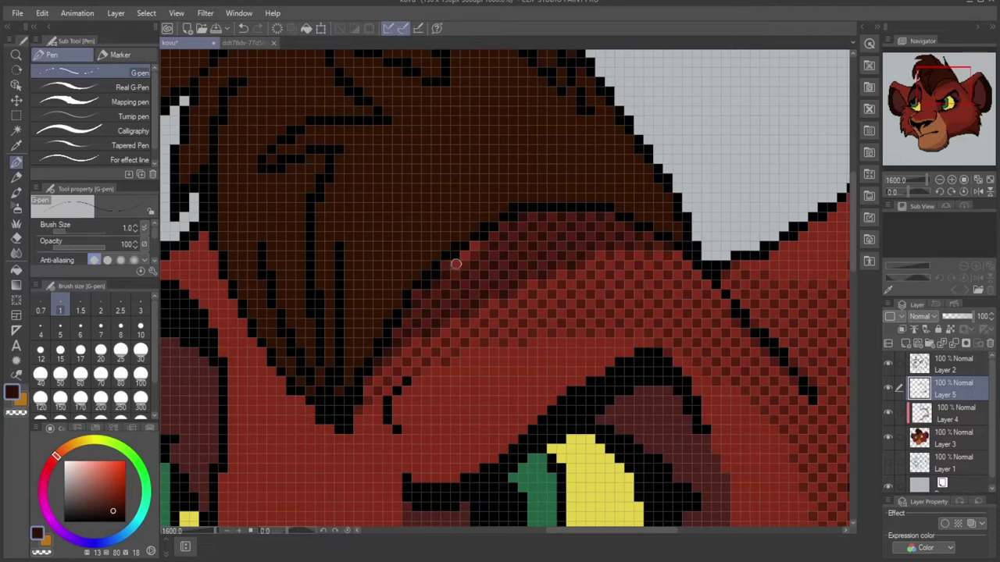
Step: Sample the dark brown mane shadow from the reference image and ready the pen over the pixel art mane
{"action": "left_click", "coordinate": [940, 180]}
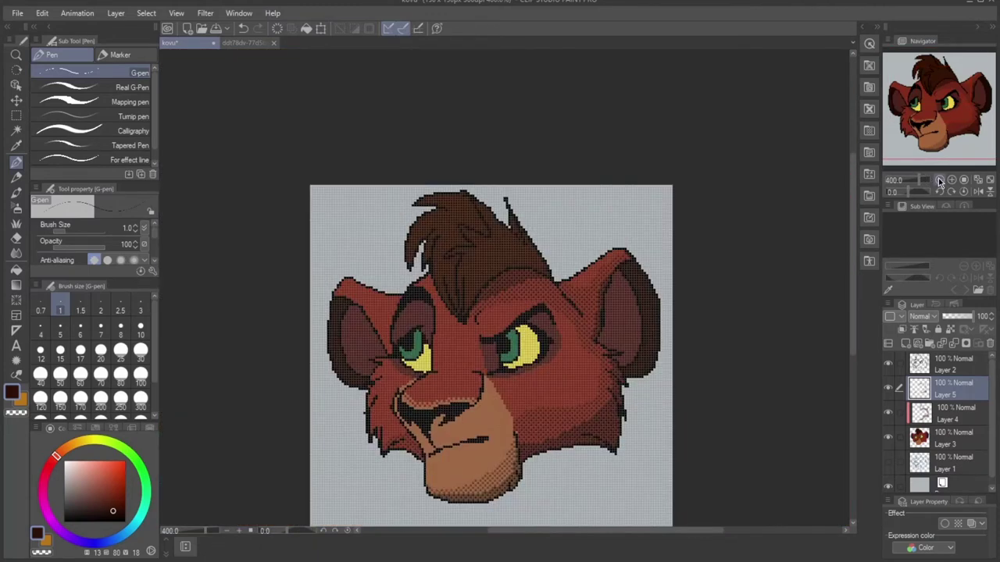
{"action": "left_click", "coordinate": [964, 181]}
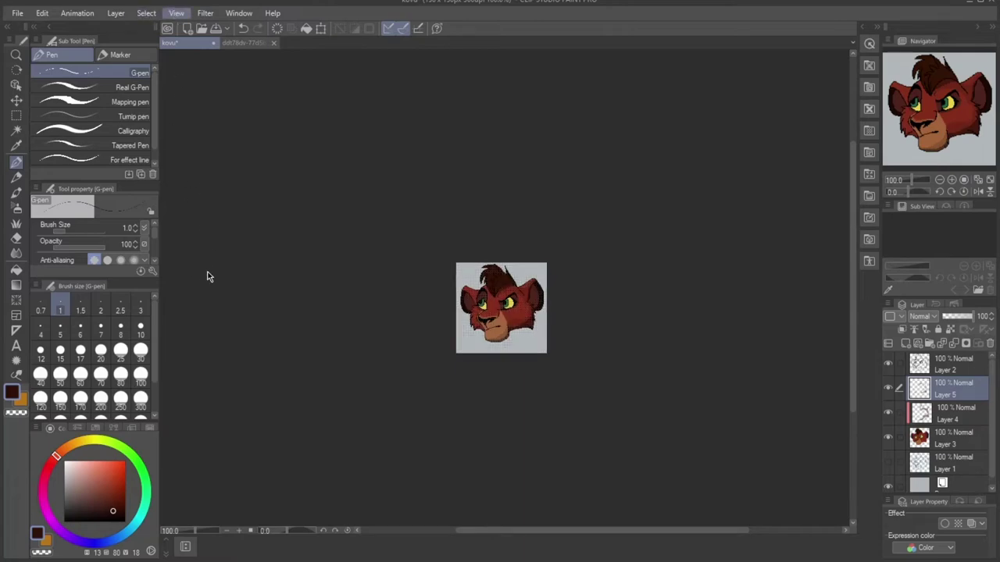
{"action": "scroll", "coordinate": [526, 287], "scroll_direction": "up", "scroll_amount": 5}
{"action": "scroll", "coordinate": [526, 286], "scroll_direction": "up", "scroll_amount": 3}
{"action": "left_click_drag", "start_coordinate": [946, 126], "coordinate": [924, 99]}
{"action": "left_click", "coordinate": [246, 42]}
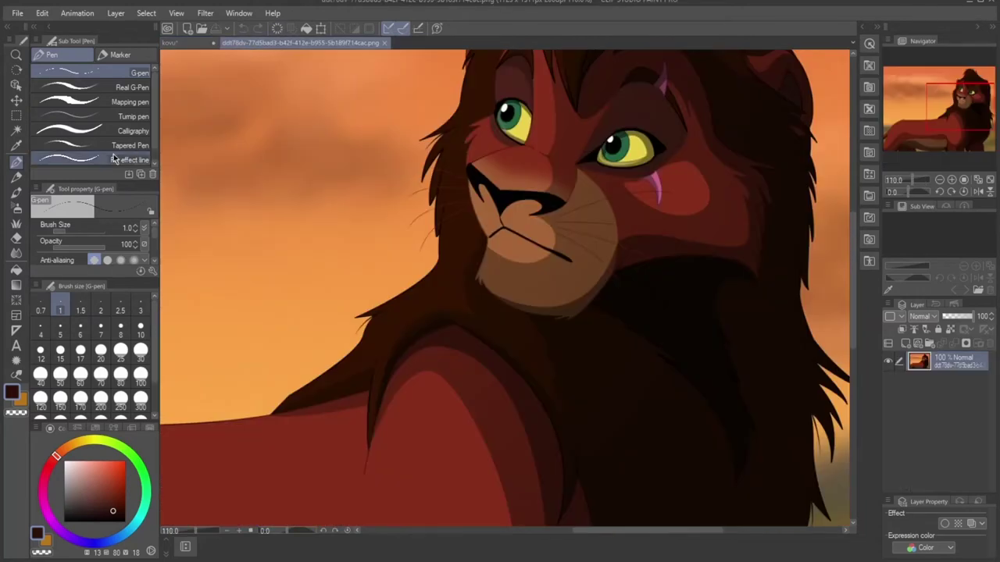
{"action": "key", "text": "i"}
{"action": "left_click", "coordinate": [519, 322]}
{"action": "left_click", "coordinate": [188, 42]}
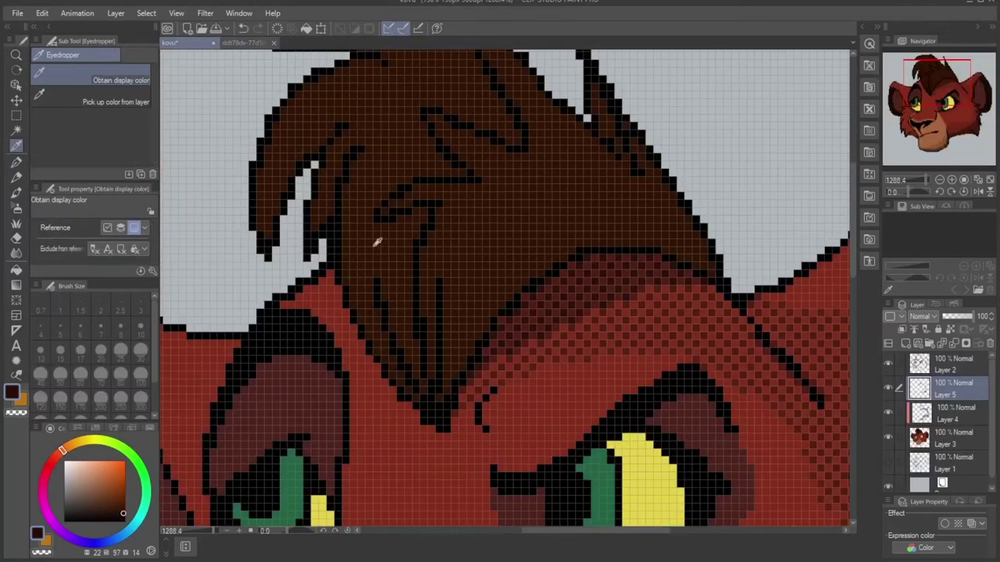
{"action": "key", "text": "p"}
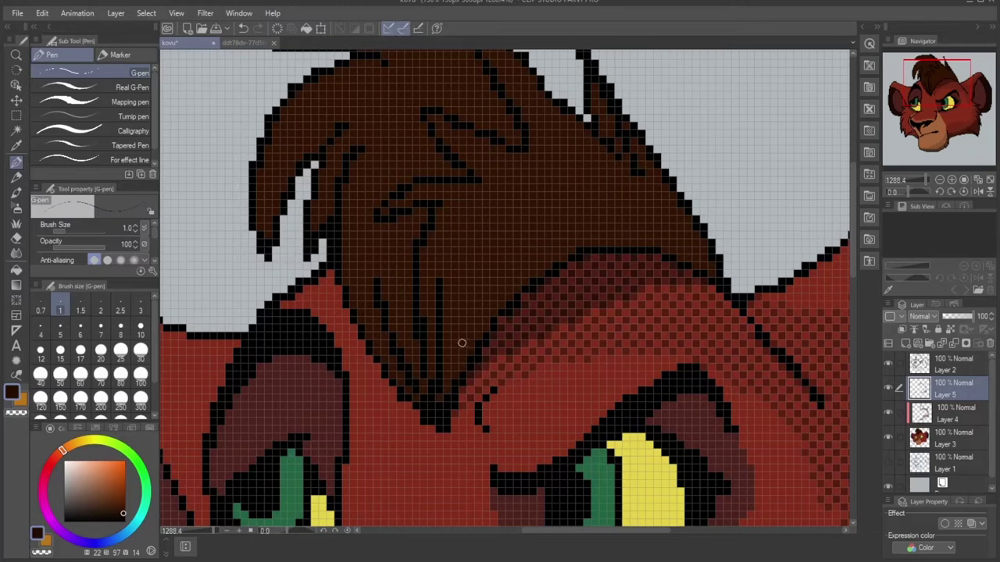
Step: Lower the opacity of Layer 3 to 78% and make Layer 5 active again
{"action": "left_click", "coordinate": [957, 444]}
{"action": "left_click_drag", "start_coordinate": [978, 317], "coordinate": [967, 317]}
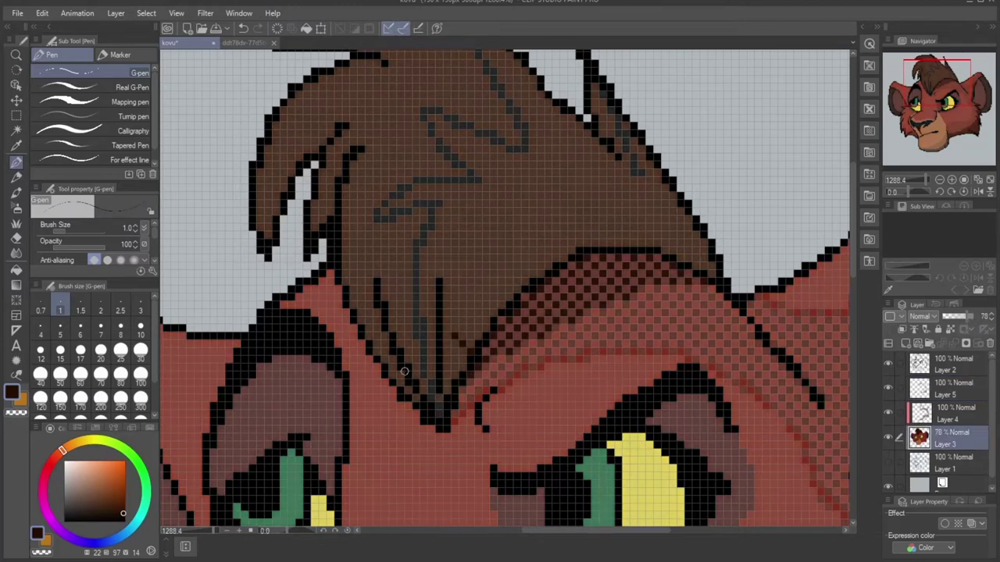
{"action": "left_click", "coordinate": [951, 394]}
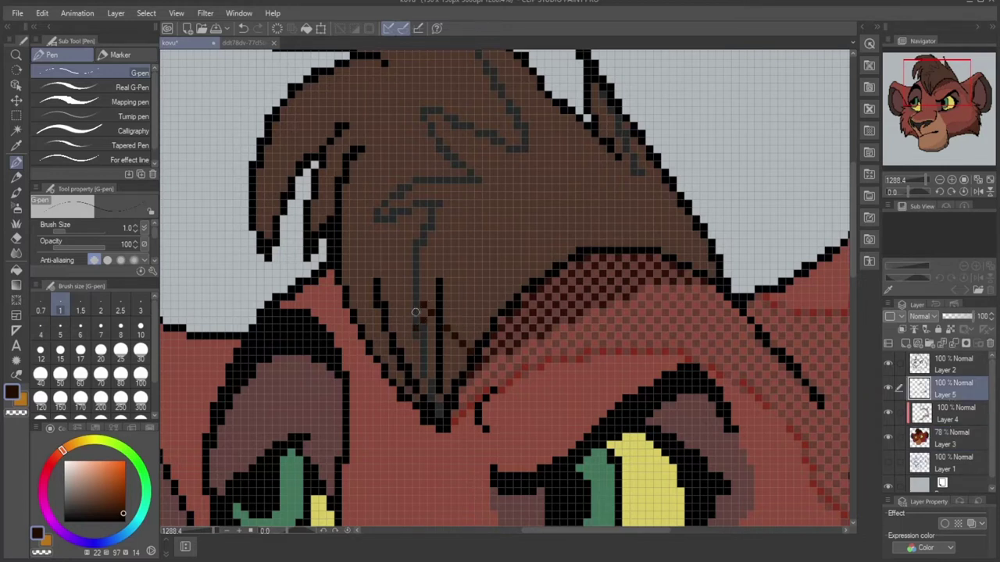
Step: Dither the mane's lower tip with dark brown pixels and extend a checkerboard strip diagonally up to the mane's back edge
{"action": "left_click", "coordinate": [451, 350]}
{"action": "key", "text": "ctrl+z"}
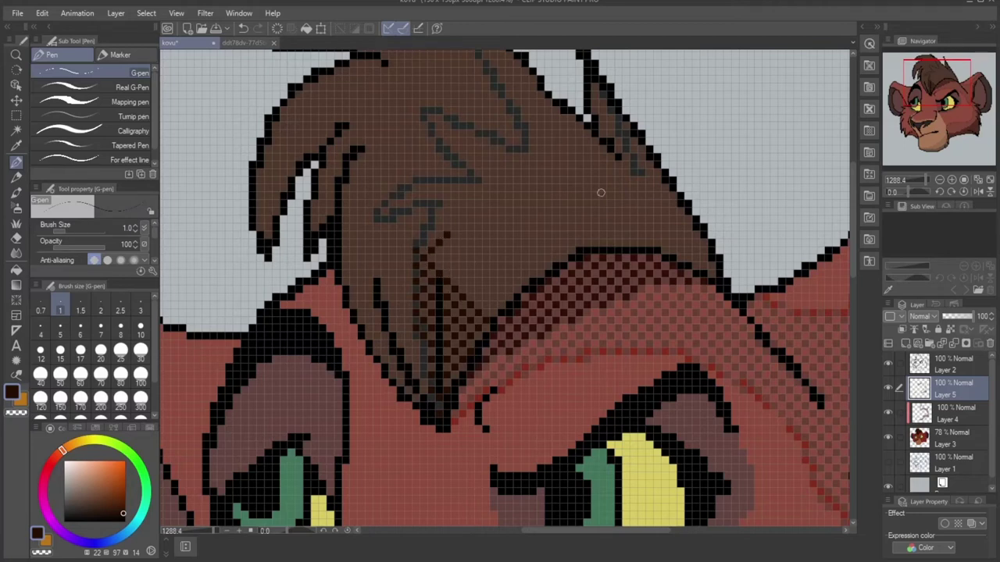
{"action": "scroll", "coordinate": [631, 189], "scroll_direction": "up", "scroll_amount": 2}
{"action": "left_click_drag", "start_coordinate": [411, 252], "coordinate": [569, 97]}
{"action": "mouse_move", "coordinate": [398, 291]}
{"action": "left_mouse_down"}
{"action": "mouse_move", "coordinate": [440, 248]}
{"action": "mouse_move", "coordinate": [478, 236]}
{"action": "mouse_move", "coordinate": [463, 226]}
{"action": "mouse_move", "coordinate": [577, 111]}
{"action": "mouse_move", "coordinate": [765, 305]}
{"action": "mouse_move", "coordinate": [760, 272]}
{"action": "mouse_move", "coordinate": [685, 195]}
{"action": "mouse_move", "coordinate": [691, 248]}
{"action": "mouse_move", "coordinate": [678, 186]}
{"action": "mouse_move", "coordinate": [655, 165]}
{"action": "mouse_move", "coordinate": [672, 143]}
{"action": "mouse_move", "coordinate": [657, 142]}
{"action": "mouse_move", "coordinate": [651, 121]}
{"action": "mouse_move", "coordinate": [658, 169]}
{"action": "mouse_move", "coordinate": [645, 110]}
{"action": "left_mouse_up"}
Step: Dither a dark brown checkerboard strip down the mane's back edge to the forehead
{"action": "left_click", "coordinate": [641, 113]}
{"action": "left_click_drag", "start_coordinate": [932, 89], "coordinate": [936, 87]}
{"action": "left_click_drag", "start_coordinate": [601, 176], "coordinate": [671, 248]}
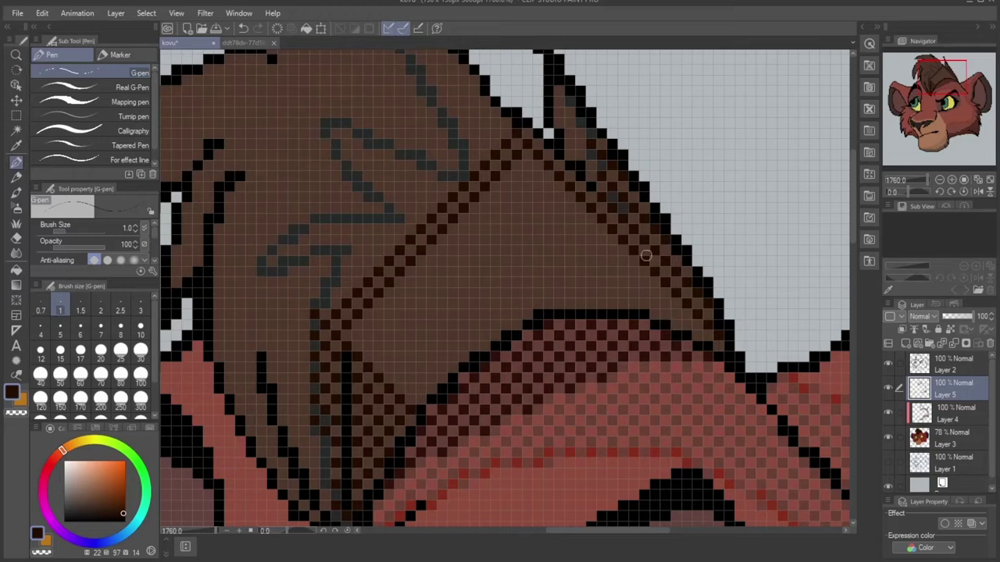
Step: Fill the mane area between the two dithered strips and the forehead with the dark brown checkerboard
{"action": "mouse_move", "coordinate": [369, 331]}
{"action": "left_mouse_down"}
{"action": "mouse_move", "coordinate": [437, 250]}
{"action": "mouse_move", "coordinate": [464, 227]}
{"action": "mouse_move", "coordinate": [486, 230]}
{"action": "mouse_move", "coordinate": [516, 174]}
{"action": "mouse_move", "coordinate": [536, 169]}
{"action": "left_mouse_up"}
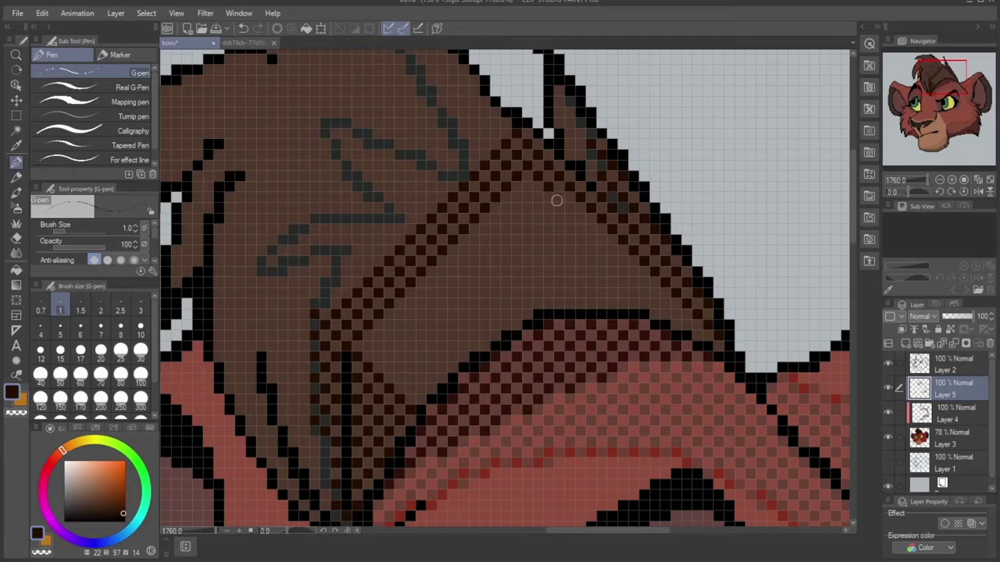
{"action": "left_click", "coordinate": [508, 209]}
{"action": "left_click", "coordinate": [514, 197]}
{"action": "left_click", "coordinate": [529, 189]}
{"action": "left_click", "coordinate": [537, 197]}
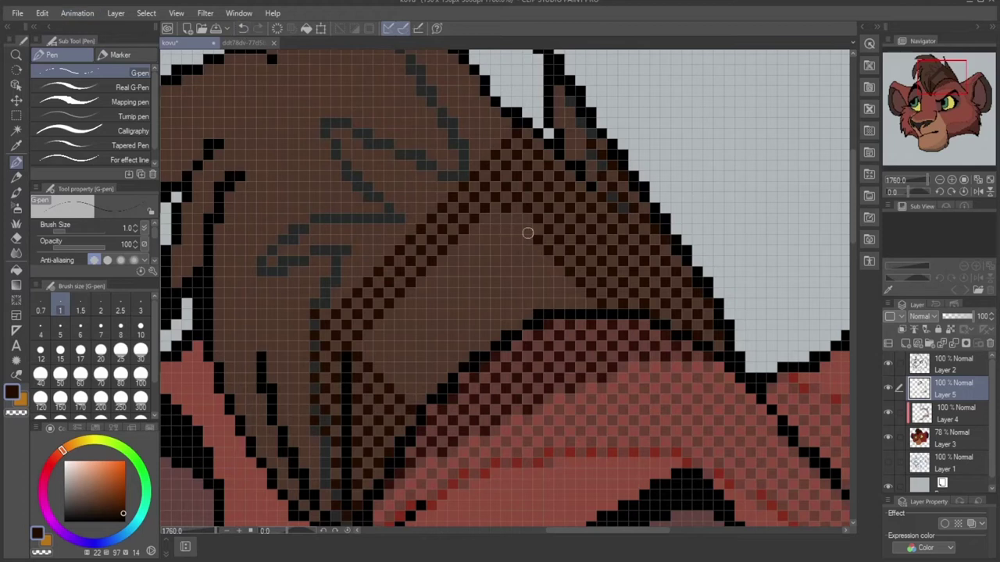
{"action": "mouse_move", "coordinate": [493, 241]}
{"action": "left_mouse_down"}
{"action": "mouse_move", "coordinate": [427, 267]}
{"action": "mouse_move", "coordinate": [475, 259]}
{"action": "mouse_move", "coordinate": [432, 305]}
{"action": "left_mouse_up"}
{"action": "left_click", "coordinate": [432, 305]}
{"action": "left_click", "coordinate": [420, 315]}
{"action": "left_click", "coordinate": [411, 326]}
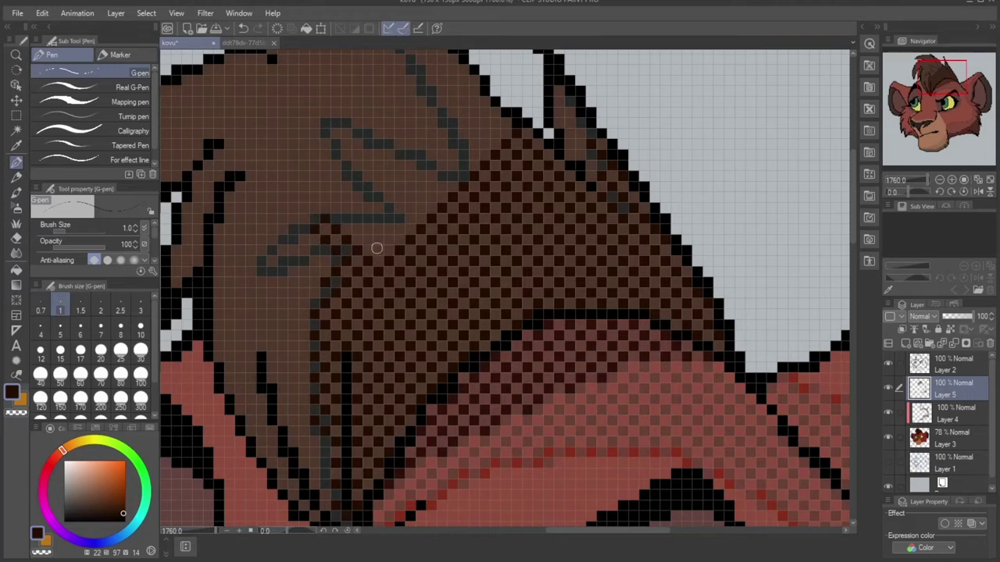
Step: Extend the mane's checkerboard upward to the horizontal part of the zigzag guide line
{"action": "left_click", "coordinate": [351, 225]}
{"action": "left_click", "coordinate": [363, 221]}
{"action": "left_click", "coordinate": [367, 220]}
{"action": "left_click", "coordinate": [380, 230]}
{"action": "left_click", "coordinate": [382, 236]}
{"action": "left_click", "coordinate": [393, 236]}
{"action": "left_click", "coordinate": [397, 229]}
{"action": "left_click", "coordinate": [392, 223]}
Step: Continue the dark brown checkerboard into the lower pointed lock of the zigzag guide line, out to its tip
{"action": "left_click_drag", "start_coordinate": [942, 94], "coordinate": [934, 85]}
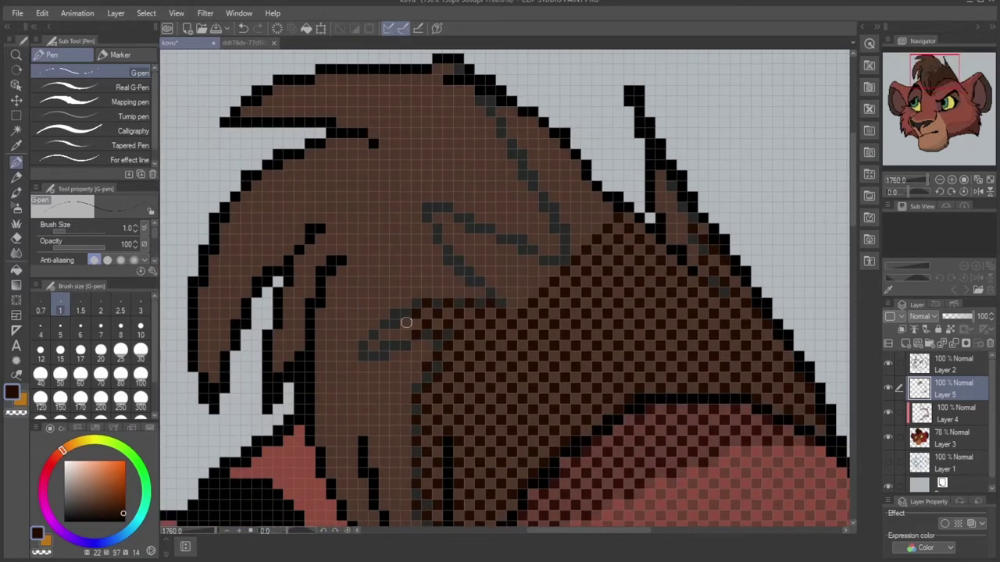
{"action": "left_click", "coordinate": [393, 335]}
{"action": "left_click", "coordinate": [382, 322]}
{"action": "left_click", "coordinate": [382, 346]}
{"action": "left_click", "coordinate": [375, 336]}
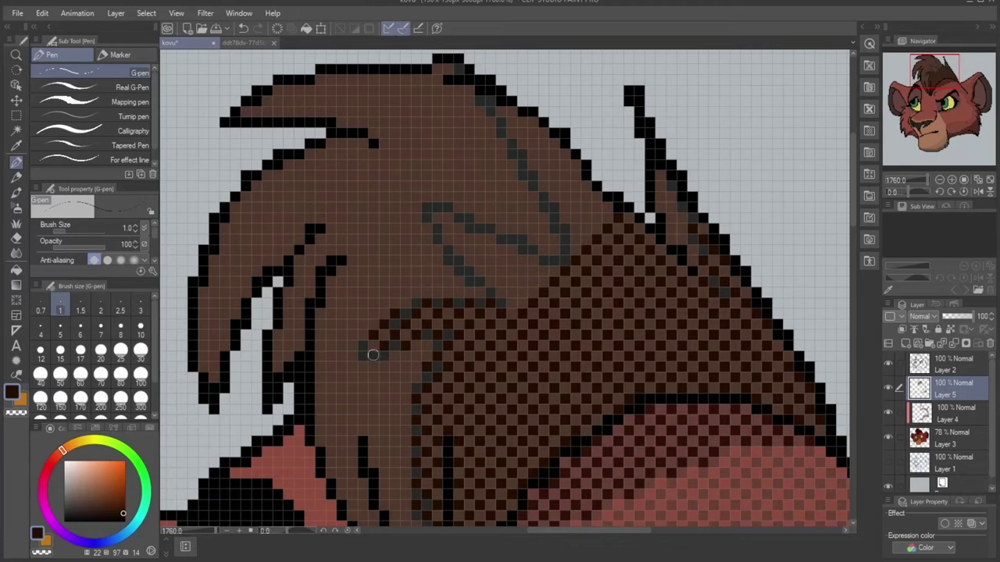
{"action": "left_click", "coordinate": [372, 355]}
{"action": "left_click", "coordinate": [361, 347]}
Step: Fill the upper pointed lock of the zigzag guide line with the dark brown checkerboard
{"action": "mouse_move", "coordinate": [520, 297]}
{"action": "left_mouse_down"}
{"action": "mouse_move", "coordinate": [472, 281]}
{"action": "mouse_move", "coordinate": [487, 283]}
{"action": "mouse_move", "coordinate": [465, 263]}
{"action": "left_mouse_up"}
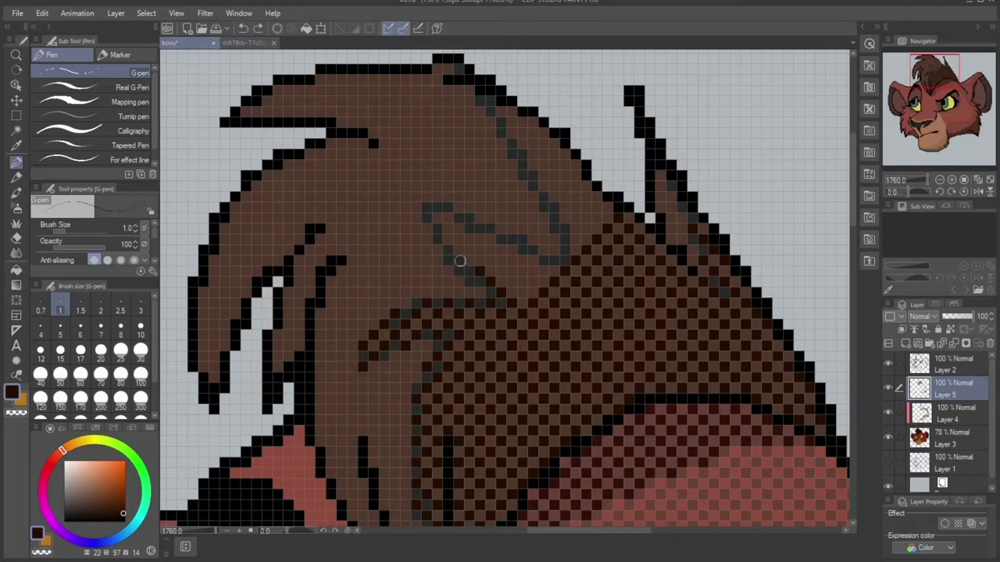
{"action": "left_click", "coordinate": [437, 230]}
{"action": "left_click", "coordinate": [426, 219]}
{"action": "left_click", "coordinate": [417, 208]}
{"action": "mouse_move", "coordinate": [433, 211]}
{"action": "left_mouse_down"}
{"action": "mouse_move", "coordinate": [467, 238]}
{"action": "mouse_move", "coordinate": [458, 229]}
{"action": "mouse_move", "coordinate": [468, 222]}
{"action": "mouse_move", "coordinate": [500, 248]}
{"action": "left_mouse_up"}
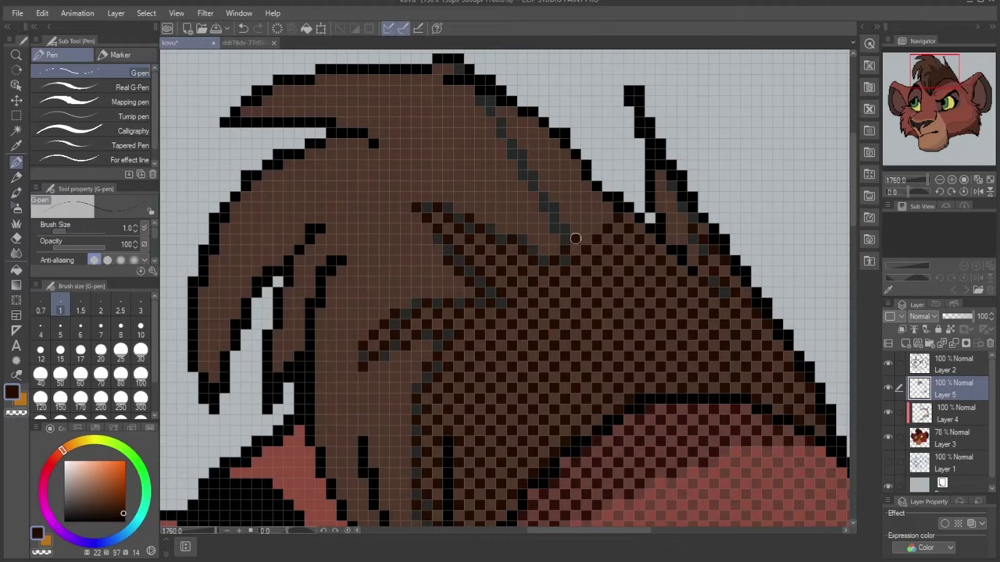
Step: Continue the checkerboard up the narrow strip between the guide line and the mane's back edge, towards the crown
{"action": "left_click", "coordinate": [608, 207]}
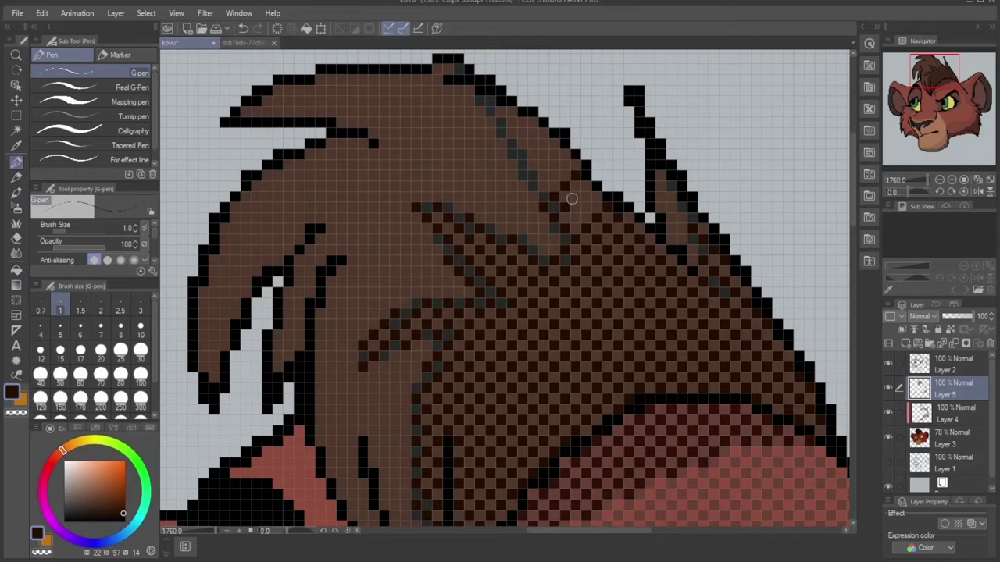
{"action": "left_click", "coordinate": [938, 65]}
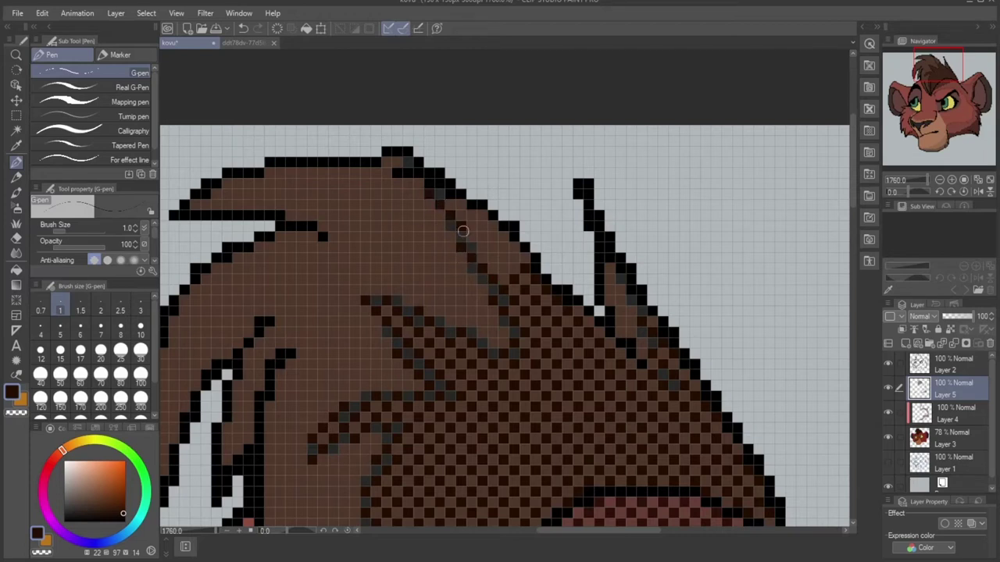
{"action": "left_click", "coordinate": [493, 258]}
{"action": "left_click", "coordinate": [503, 269]}
{"action": "left_click", "coordinate": [513, 256]}
{"action": "left_click", "coordinate": [504, 245]}
{"action": "left_click", "coordinate": [494, 237]}
{"action": "left_click", "coordinate": [482, 226]}
{"action": "left_click", "coordinate": [471, 215]}
{"action": "left_click", "coordinate": [460, 204]}
{"action": "left_click", "coordinate": [422, 182]}
Step: Pick a darker near-black brown and fill the checkerboard gaps in a band along the mane's edge above the forehead
{"action": "mouse_move", "coordinate": [938, 83]}
{"action": "left_mouse_down"}
{"action": "mouse_move", "coordinate": [928, 91]}
{"action": "mouse_move", "coordinate": [936, 84]}
{"action": "left_mouse_up"}
{"action": "left_click_drag", "start_coordinate": [118, 512], "coordinate": [170, 552]}
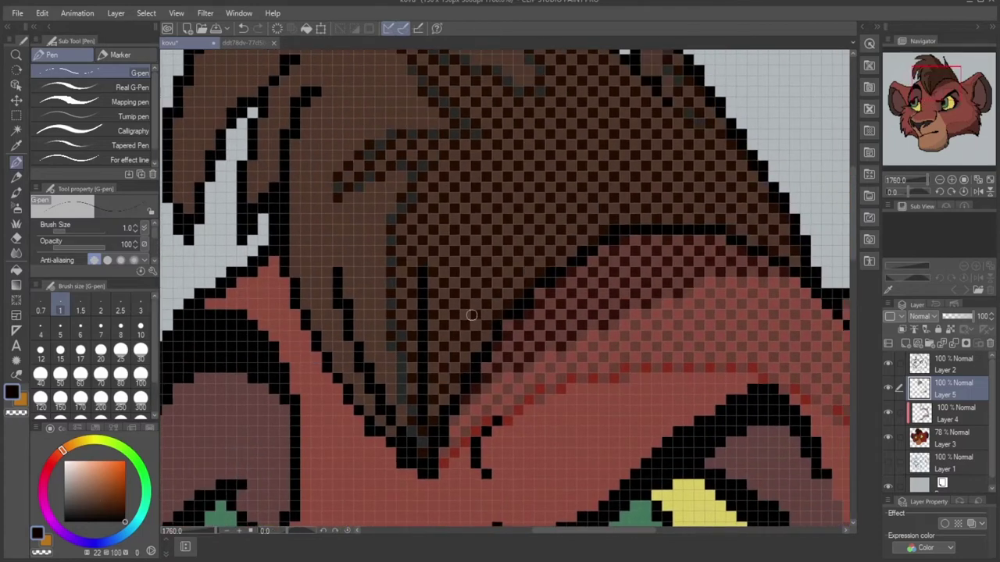
{"action": "left_click_drag", "start_coordinate": [783, 238], "coordinate": [681, 255]}
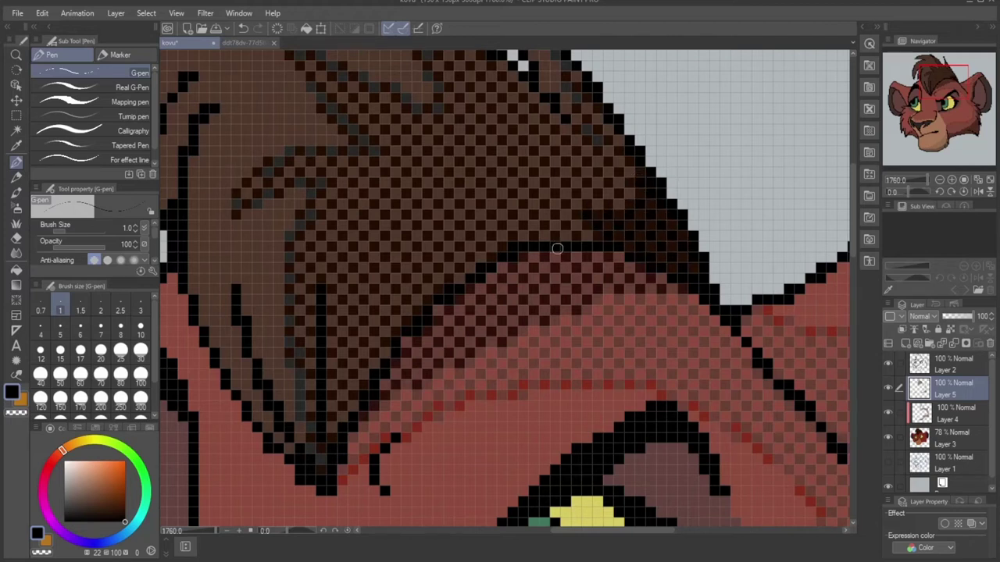
{"action": "left_click", "coordinate": [568, 197]}
{"action": "left_click", "coordinate": [566, 212]}
{"action": "left_click", "coordinate": [579, 226]}
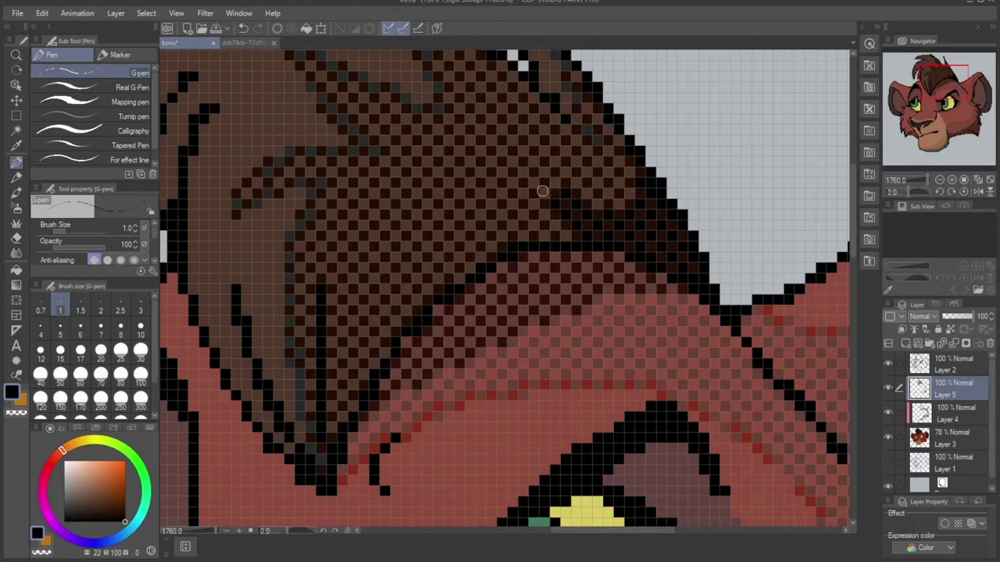
{"action": "left_click", "coordinate": [532, 195]}
{"action": "mouse_move", "coordinate": [557, 226]}
{"action": "left_mouse_down"}
{"action": "mouse_move", "coordinate": [504, 229]}
{"action": "mouse_move", "coordinate": [455, 275]}
{"action": "mouse_move", "coordinate": [533, 224]}
{"action": "mouse_move", "coordinate": [544, 235]}
{"action": "mouse_move", "coordinate": [524, 192]}
{"action": "mouse_move", "coordinate": [426, 288]}
{"action": "left_mouse_up"}
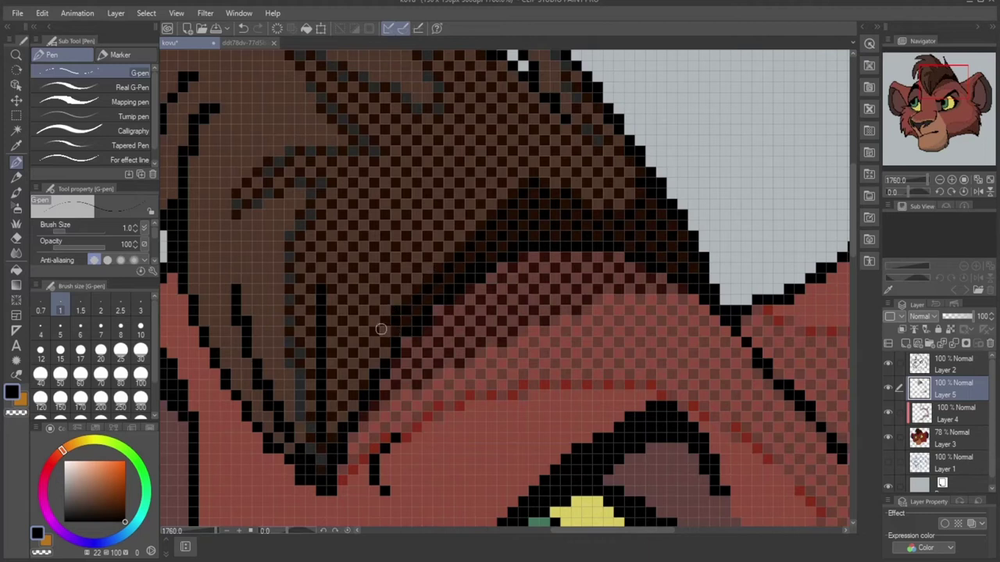
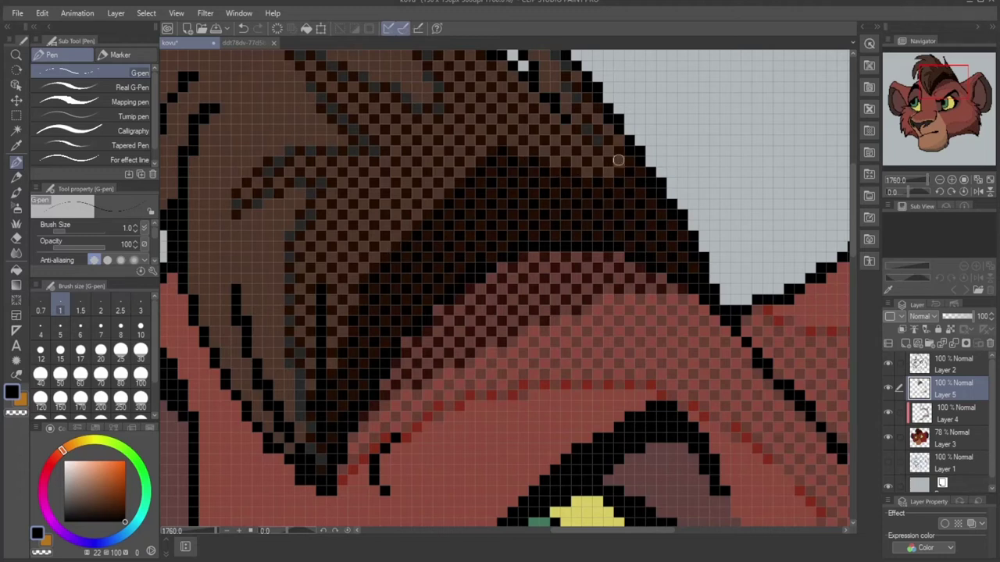
Step: Widen the darker mane shadow upward into a peak and extend it to the mane's back edge below the separate tuft
{"action": "scroll", "coordinate": [442, 227], "scroll_direction": "up", "scroll_amount": 1}
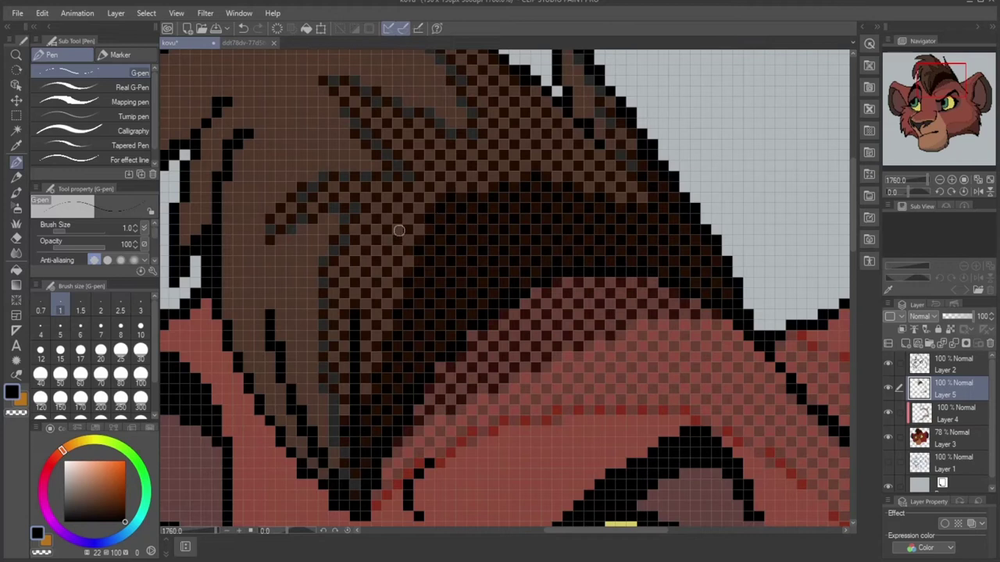
{"action": "mouse_move", "coordinate": [468, 182]}
{"action": "left_mouse_down"}
{"action": "mouse_move", "coordinate": [507, 166]}
{"action": "mouse_move", "coordinate": [546, 168]}
{"action": "left_mouse_up"}
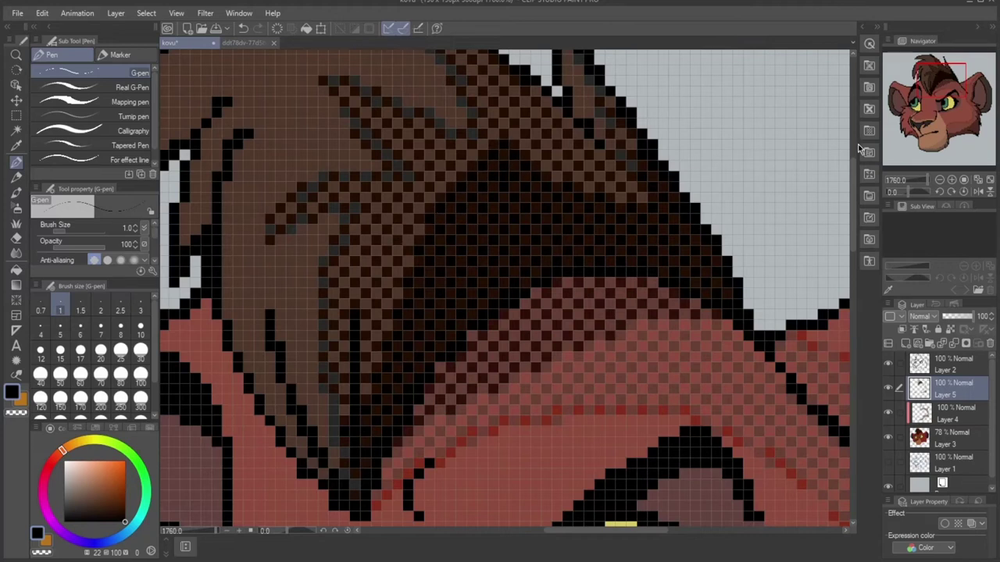
{"action": "left_click_drag", "start_coordinate": [944, 83], "coordinate": [953, 76]}
{"action": "mouse_move", "coordinate": [375, 186]}
{"action": "left_mouse_down"}
{"action": "mouse_move", "coordinate": [405, 214]}
{"action": "mouse_move", "coordinate": [428, 195]}
{"action": "left_mouse_up"}
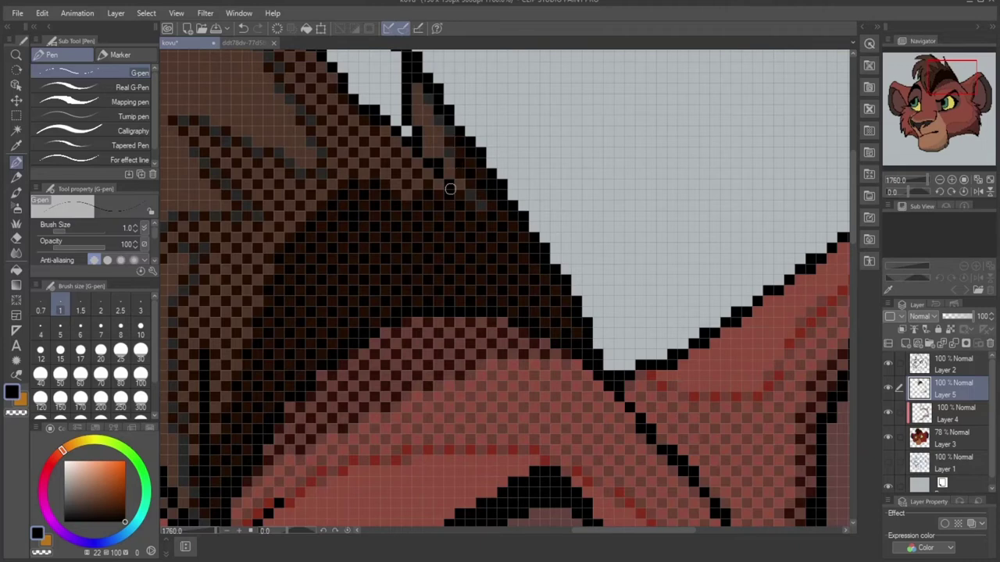
Step: Raise Layer 3's opacity to 100% and sample the mane's brown from the canvas for the G-pen
{"action": "left_click_drag", "start_coordinate": [946, 69], "coordinate": [936, 83]}
{"action": "left_click", "coordinate": [952, 434]}
{"action": "left_click_drag", "start_coordinate": [965, 317], "coordinate": [981, 306]}
{"action": "left_click_drag", "start_coordinate": [946, 109], "coordinate": [936, 78]}
{"action": "left_click", "coordinate": [17, 146]}
{"action": "left_click", "coordinate": [303, 167]}
{"action": "left_click", "coordinate": [16, 162]}
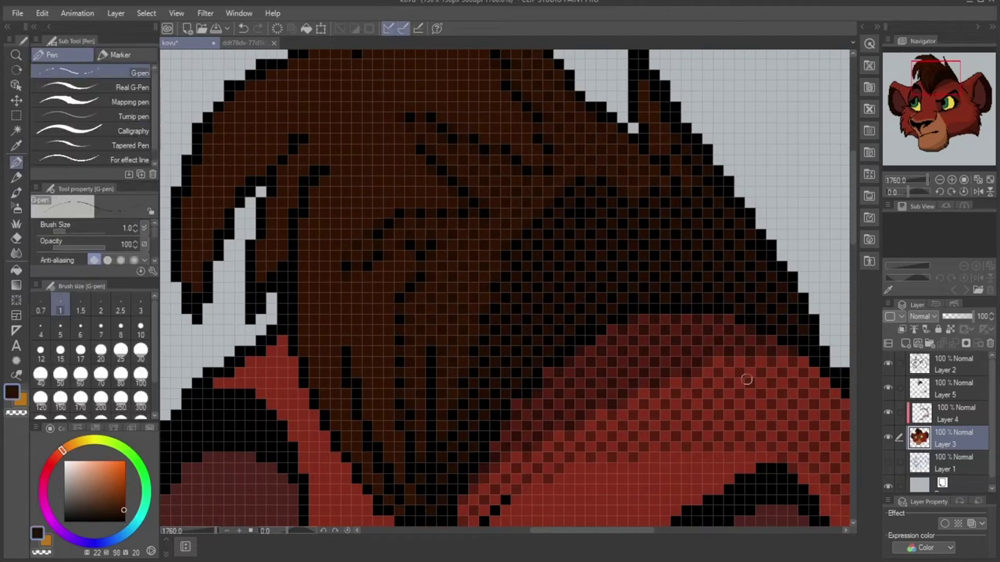
Step: Erase the zigzag guide lines inside the mane on Layer 4 with the hard eraser, enlarging its brush size to 7
{"action": "left_click", "coordinate": [951, 421]}
{"action": "left_click", "coordinate": [886, 416]}
{"action": "left_click", "coordinate": [886, 415]}
{"action": "left_click", "coordinate": [886, 415]}
{"action": "left_click", "coordinate": [887, 412]}
{"action": "key", "text": "e"}
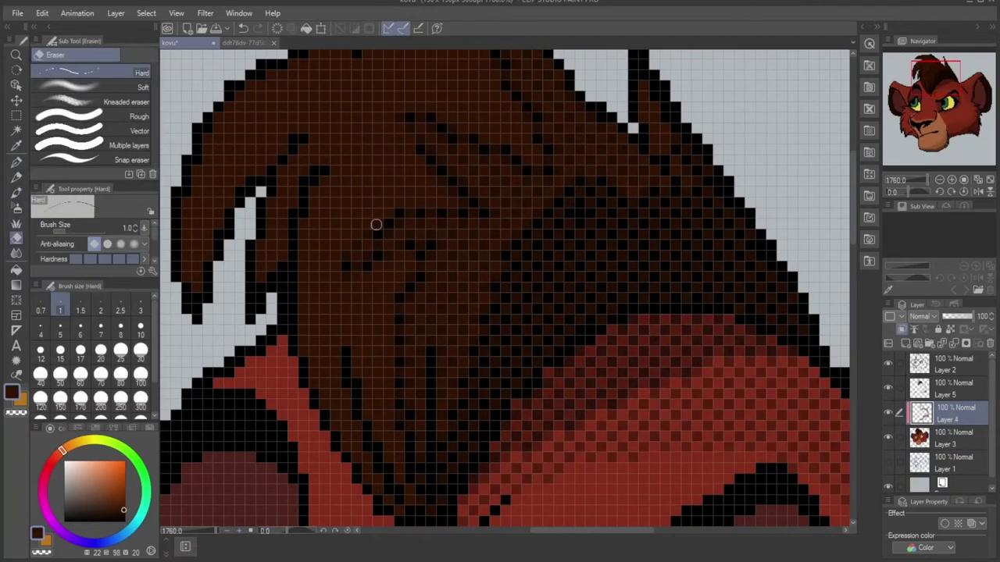
{"action": "mouse_move", "coordinate": [441, 169]}
{"action": "left_mouse_down"}
{"action": "mouse_move", "coordinate": [472, 148]}
{"action": "mouse_move", "coordinate": [548, 170]}
{"action": "left_mouse_up"}
{"action": "left_click", "coordinate": [942, 71]}
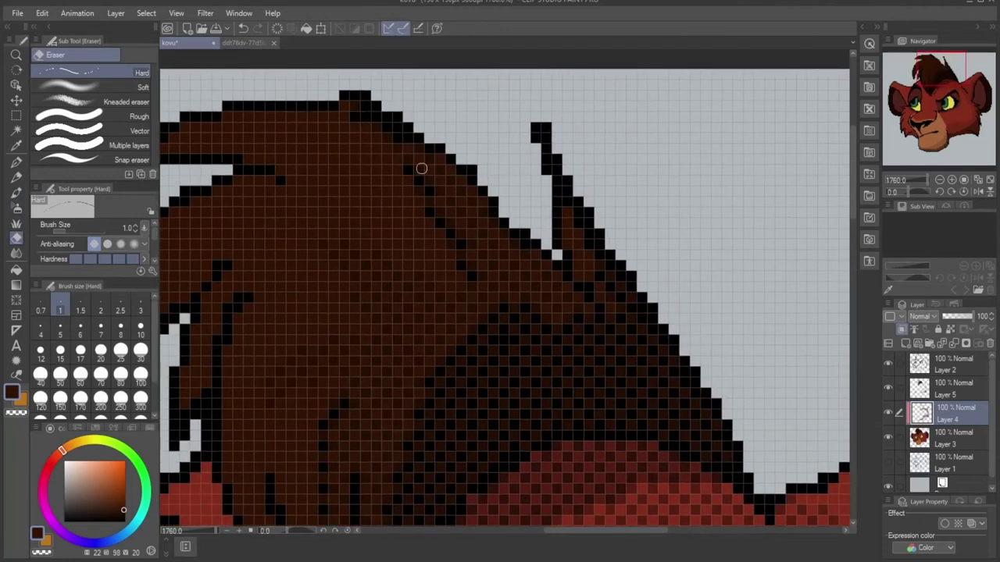
{"action": "left_click", "coordinate": [937, 92]}
{"action": "left_click", "coordinate": [100, 328]}
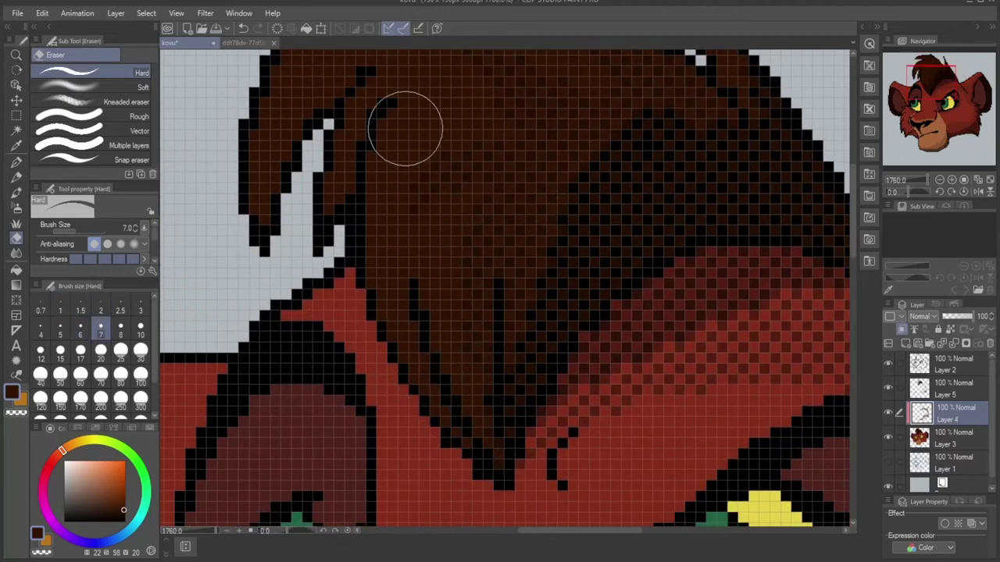
Step: Make Layer 5 active and sample the dark inner-ear shadow colour from the lion reference image
{"action": "scroll", "coordinate": [513, 276], "scroll_direction": "down", "scroll_amount": 13}
{"action": "scroll", "coordinate": [586, 427], "scroll_direction": "up", "scroll_amount": 7}
{"action": "left_click_drag", "start_coordinate": [928, 120], "coordinate": [964, 113]}
{"action": "scroll", "coordinate": [569, 271], "scroll_direction": "up", "scroll_amount": 6}
{"action": "scroll", "coordinate": [644, 273], "scroll_direction": "down", "scroll_amount": 2}
{"action": "left_click", "coordinate": [953, 394]}
{"action": "left_click", "coordinate": [251, 43]}
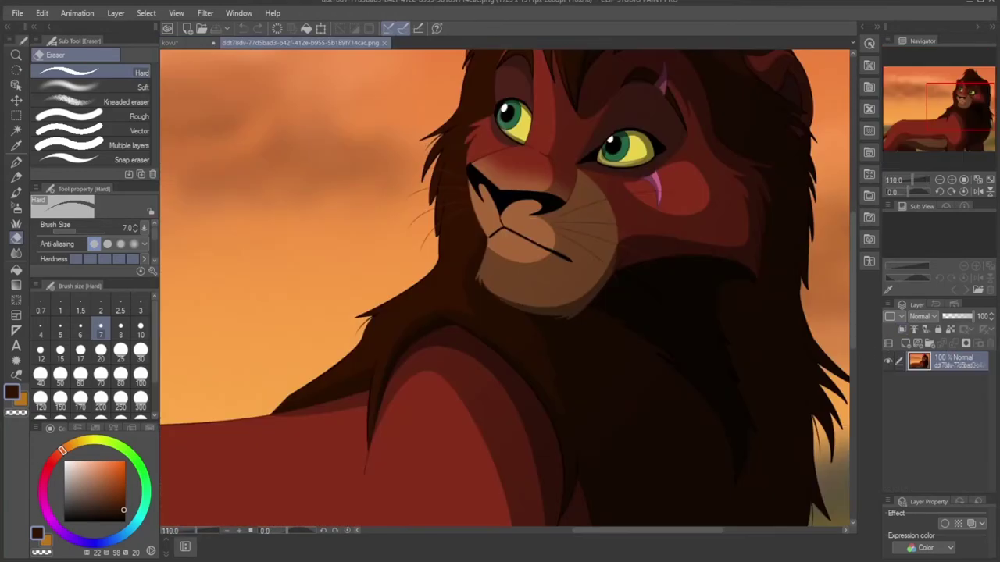
{"action": "left_click", "coordinate": [17, 130]}
{"action": "left_click", "coordinate": [16, 147]}
{"action": "left_click", "coordinate": [789, 89]}
{"action": "left_click", "coordinate": [176, 43]}
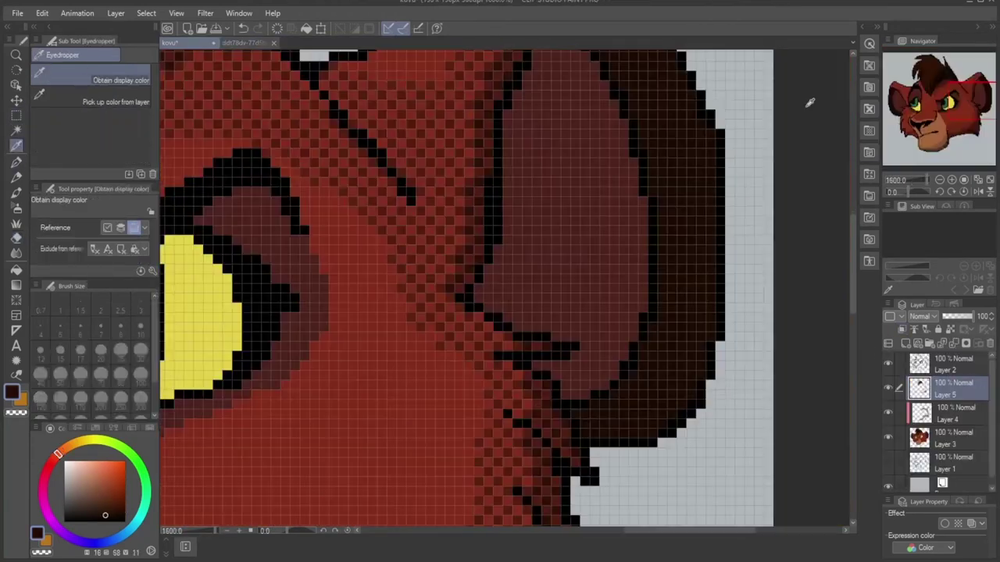
Step: Start a dark checkerboard in the inner ear's lower corner, along the black hair tuft and down to the ear's base
{"action": "left_click_drag", "start_coordinate": [971, 101], "coordinate": [981, 97]}
{"action": "left_click", "coordinate": [16, 163]}
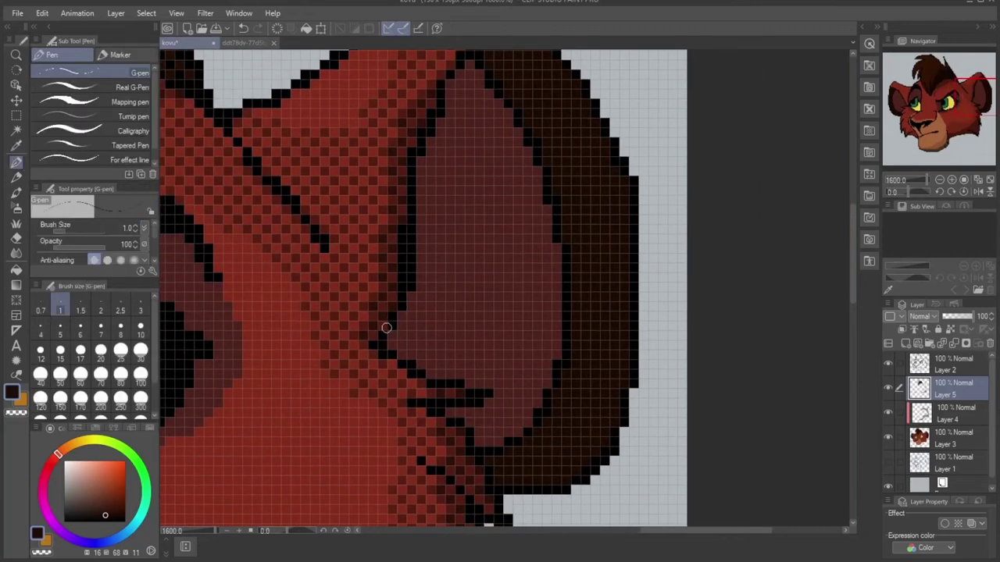
{"action": "left_click", "coordinate": [422, 365]}
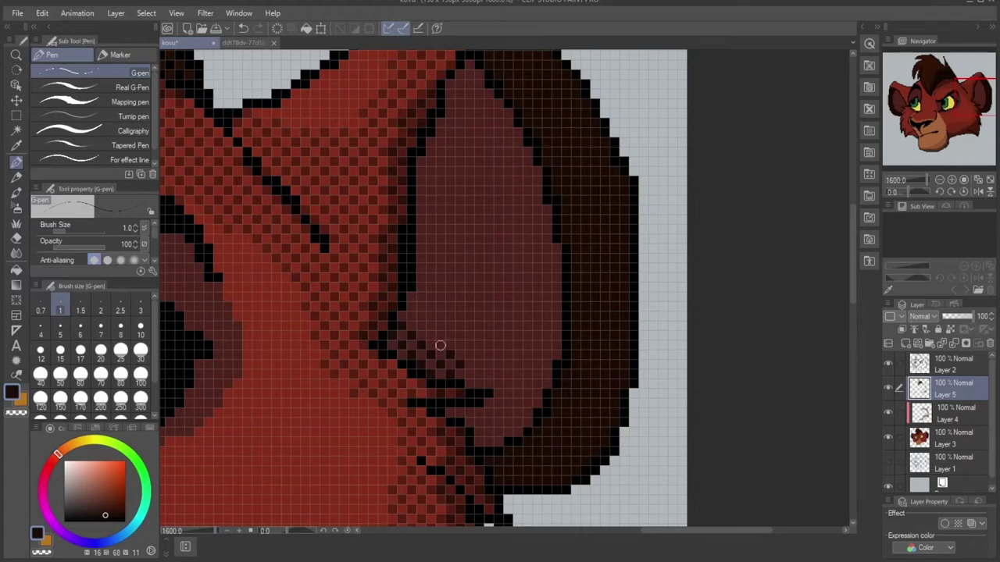
{"action": "scroll", "coordinate": [572, 399], "scroll_direction": "up", "scroll_amount": 2}
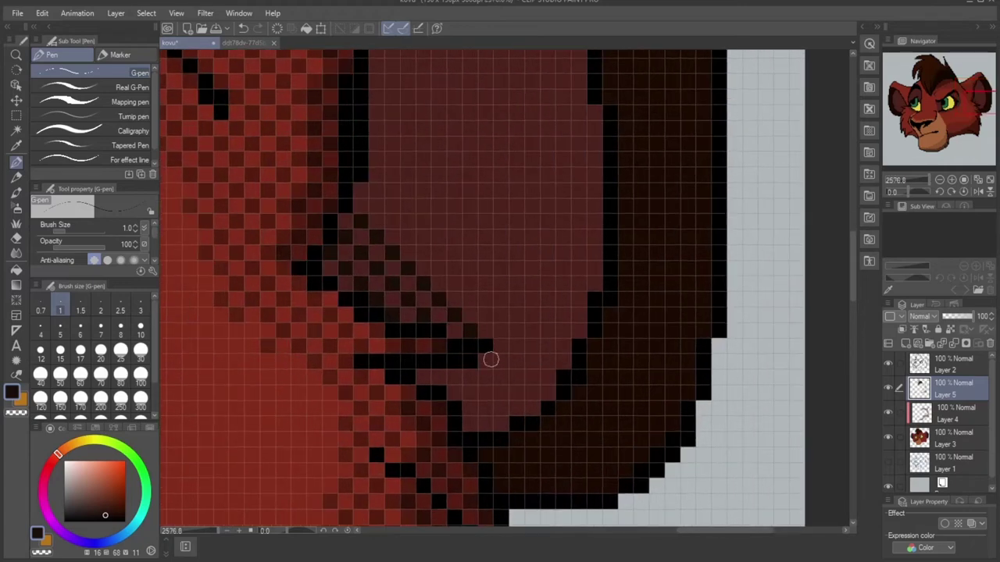
{"action": "left_click", "coordinate": [517, 410]}
{"action": "left_click", "coordinate": [502, 393]}
{"action": "left_click", "coordinate": [487, 379]}
{"action": "left_click", "coordinate": [470, 393]}
{"action": "left_click", "coordinate": [485, 407]}
{"action": "left_click", "coordinate": [500, 425]}
{"action": "left_click", "coordinate": [472, 424]}
{"action": "left_click", "coordinate": [455, 379]}
Step: Add diagonal rows of dark checkerboard pixels above the hair tuft in the lower inner ear
{"action": "left_click", "coordinate": [531, 330]}
{"action": "left_click", "coordinate": [517, 314]}
{"action": "left_click", "coordinate": [502, 298]}
{"action": "left_click", "coordinate": [562, 361]}
{"action": "left_click", "coordinate": [487, 314]}
{"action": "left_click", "coordinate": [471, 298]}
{"action": "left_click", "coordinate": [456, 283]}
{"action": "left_click", "coordinate": [440, 267]}
{"action": "left_click", "coordinate": [485, 283]}
{"action": "left_click", "coordinate": [471, 268]}
{"action": "left_click", "coordinate": [455, 253]}
Step: Fill in the checkerboard beside the inner ear's front outline and run another diagonal row up to that outline
{"action": "left_click_drag", "start_coordinate": [446, 252], "coordinate": [458, 390]}
{"action": "left_click", "coordinate": [451, 375]}
{"action": "left_click", "coordinate": [437, 390]}
{"action": "left_click", "coordinate": [386, 345]}
{"action": "left_click", "coordinate": [435, 343]}
{"action": "left_click", "coordinate": [40, 32]}
{"action": "left_click", "coordinate": [421, 344]}
{"action": "left_click", "coordinate": [452, 344]}
{"action": "left_click", "coordinate": [422, 316]}
{"action": "left_click", "coordinate": [403, 298]}
{"action": "left_click", "coordinate": [388, 282]}
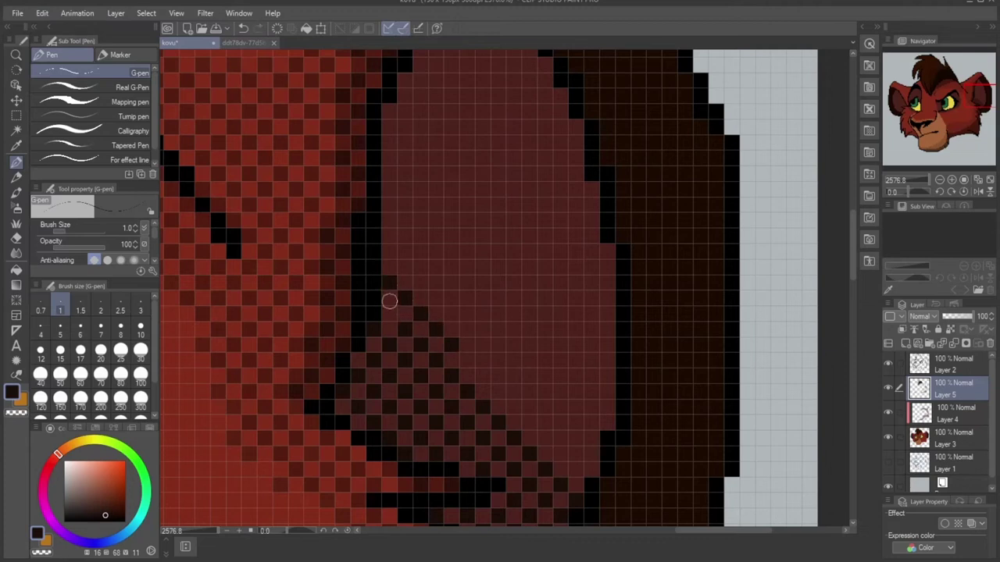
Step: Extend the inner ear's checkerboard with two further parallel diagonal rows ending at the front outline
{"action": "left_click", "coordinate": [482, 376]}
{"action": "left_click", "coordinate": [466, 361]}
{"action": "left_click", "coordinate": [498, 391]}
{"action": "left_click", "coordinate": [530, 423]}
{"action": "left_click", "coordinate": [545, 439]}
{"action": "left_click", "coordinate": [544, 407]}
{"action": "left_click", "coordinate": [528, 391]}
{"action": "left_click", "coordinate": [513, 376]}
{"action": "left_click", "coordinate": [499, 361]}
{"action": "left_click", "coordinate": [482, 345]}
{"action": "left_click", "coordinate": [468, 329]}
{"action": "left_click", "coordinate": [450, 314]}
{"action": "left_click", "coordinate": [435, 299]}
{"action": "left_click", "coordinate": [421, 282]}
{"action": "left_click", "coordinate": [404, 268]}
{"action": "left_click", "coordinate": [390, 251]}
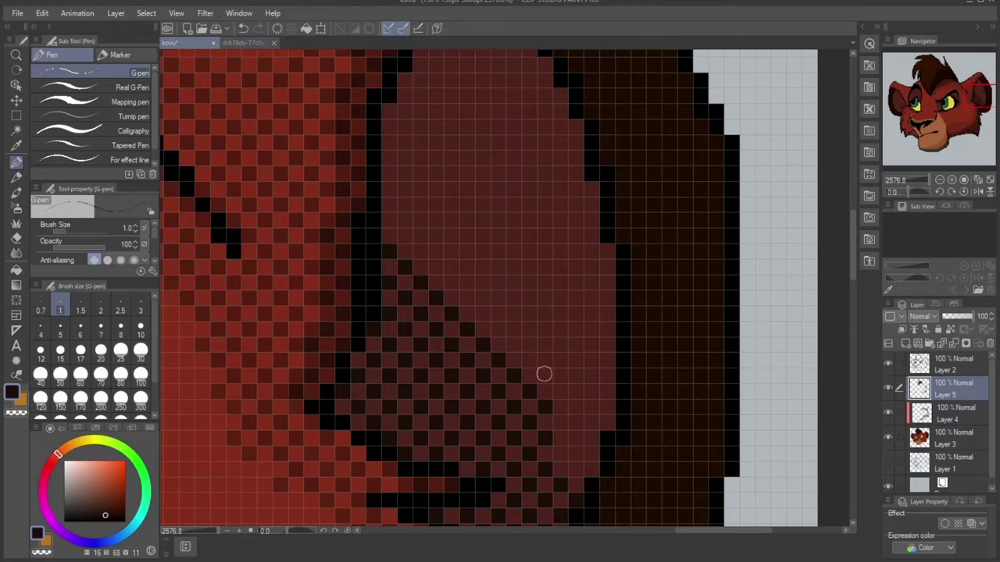
Step: Add one more full diagonal row along the upper edge of the inner ear's checkerboard
{"action": "left_click", "coordinate": [529, 361]}
{"action": "left_click", "coordinate": [513, 345]}
{"action": "left_click", "coordinate": [498, 328]}
{"action": "left_click", "coordinate": [482, 313]}
{"action": "left_click", "coordinate": [467, 298]}
{"action": "left_click", "coordinate": [452, 283]}
{"action": "left_click", "coordinate": [437, 266]}
{"action": "left_click", "coordinate": [420, 252]}
{"action": "left_click", "coordinate": [404, 236]}
{"action": "left_click", "coordinate": [389, 220]}
Step: Run a shorter diagonal row up to the ear's front outline and begin a checkerboard strip above it
{"action": "left_click_drag", "start_coordinate": [979, 96], "coordinate": [982, 93]}
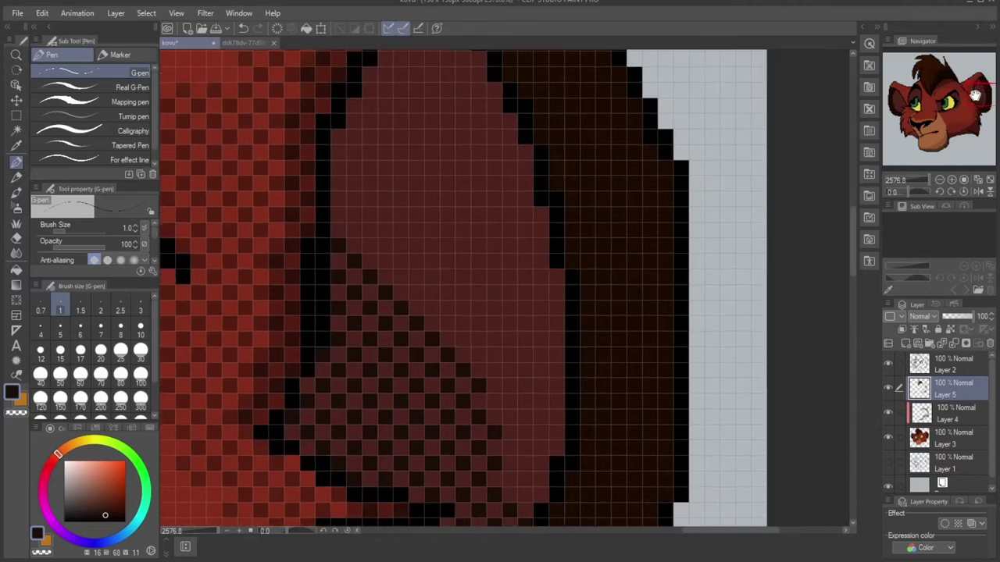
{"action": "left_click", "coordinate": [448, 323]}
{"action": "left_click", "coordinate": [432, 309]}
{"action": "left_click", "coordinate": [416, 292]}
{"action": "left_click", "coordinate": [401, 276]}
{"action": "left_click", "coordinate": [386, 261]}
{"action": "left_click", "coordinate": [370, 246]}
{"action": "left_click", "coordinate": [353, 231]}
{"action": "left_click", "coordinate": [339, 214]}
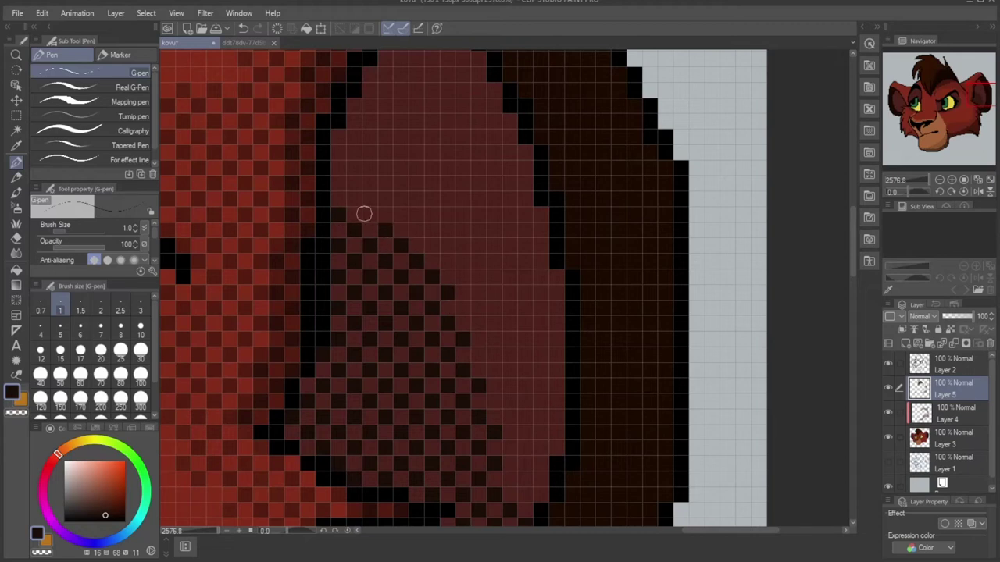
{"action": "left_click", "coordinate": [341, 188]}
Step: Continue the checkerboard as a narrow strip along the inner ear's front outline up to the ear's pointed tip
{"action": "left_click", "coordinate": [982, 88]}
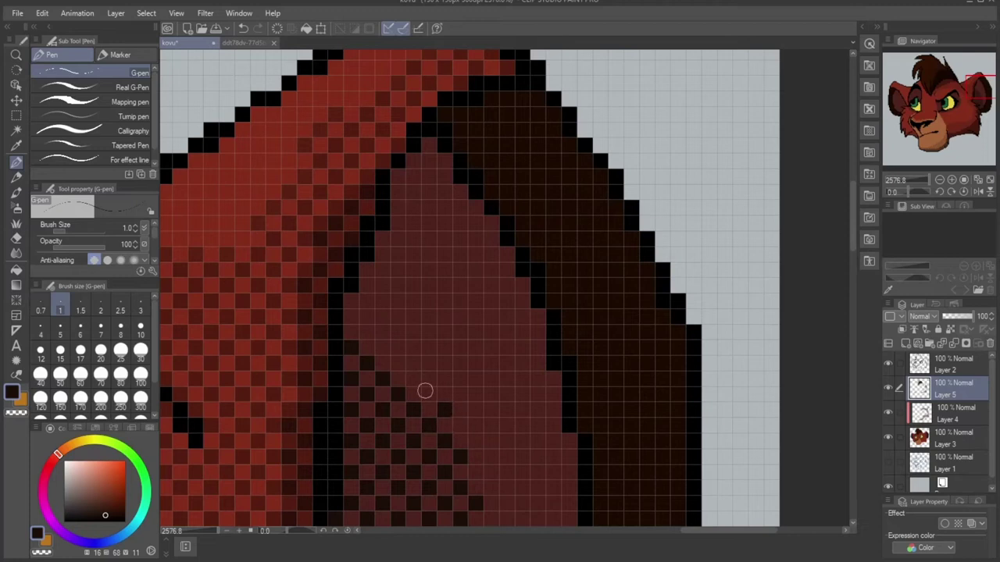
{"action": "left_click", "coordinate": [365, 300]}
{"action": "left_click", "coordinate": [380, 284]}
{"action": "left_click", "coordinate": [368, 269]}
{"action": "left_click", "coordinate": [395, 269]}
{"action": "left_click", "coordinate": [384, 251]}
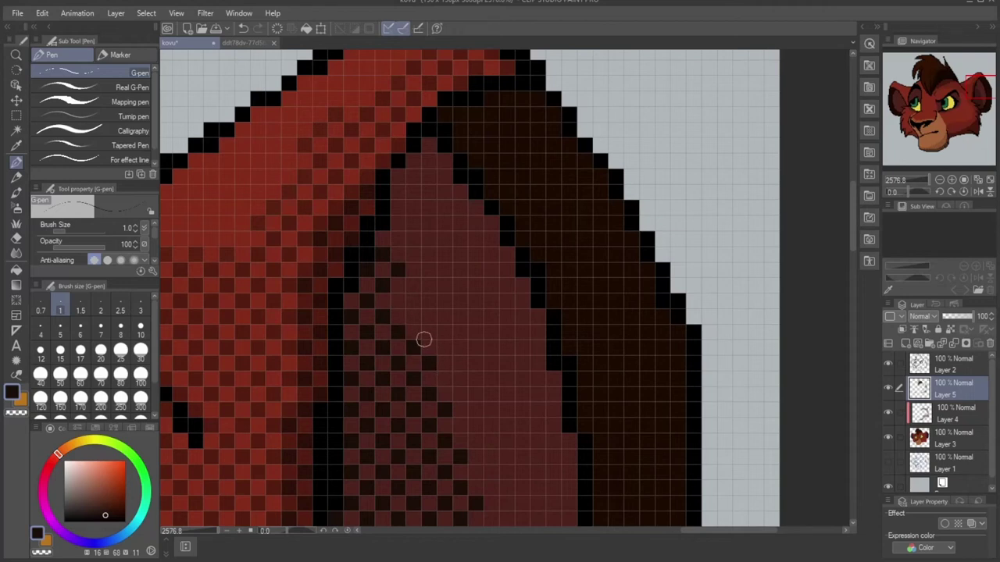
{"action": "left_click", "coordinate": [413, 317]}
{"action": "left_click", "coordinate": [398, 301]}
{"action": "left_click", "coordinate": [413, 285]}
{"action": "left_click", "coordinate": [412, 260]}
{"action": "left_click", "coordinate": [398, 235]}
{"action": "left_click", "coordinate": [413, 223]}
{"action": "left_click", "coordinate": [400, 207]}
{"action": "left_click", "coordinate": [414, 192]}
{"action": "left_click", "coordinate": [399, 175]}
{"action": "left_click", "coordinate": [415, 158]}
{"action": "left_click", "coordinate": [428, 146]}
Step: Pick a near-black shade and fill the checkerboard gaps in the inner ear's lower front corner and up its front edge
{"action": "left_click_drag", "start_coordinate": [984, 87], "coordinate": [973, 103]}
{"action": "left_click_drag", "start_coordinate": [114, 515], "coordinate": [146, 539]}
{"action": "left_click_drag", "start_coordinate": [505, 328], "coordinate": [447, 301]}
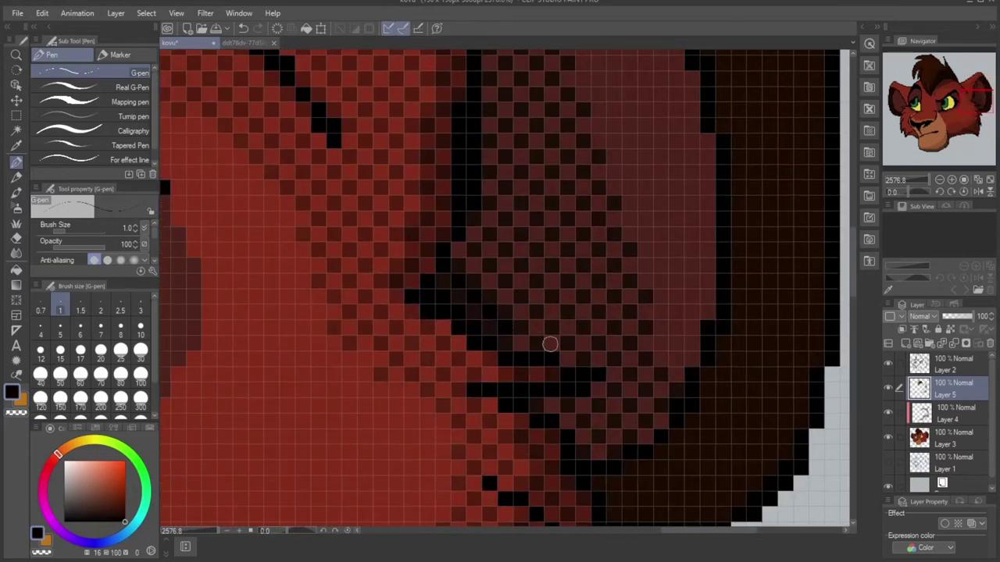
{"action": "mouse_move", "coordinate": [487, 275]}
{"action": "left_mouse_down"}
{"action": "mouse_move", "coordinate": [472, 236]}
{"action": "mouse_move", "coordinate": [504, 188]}
{"action": "mouse_move", "coordinate": [518, 305]}
{"action": "mouse_move", "coordinate": [502, 400]}
{"action": "left_mouse_up"}
{"action": "left_click", "coordinate": [504, 401]}
{"action": "left_click", "coordinate": [490, 386]}
{"action": "left_click", "coordinate": [504, 370]}
{"action": "left_click", "coordinate": [489, 354]}
{"action": "left_click", "coordinate": [504, 338]}
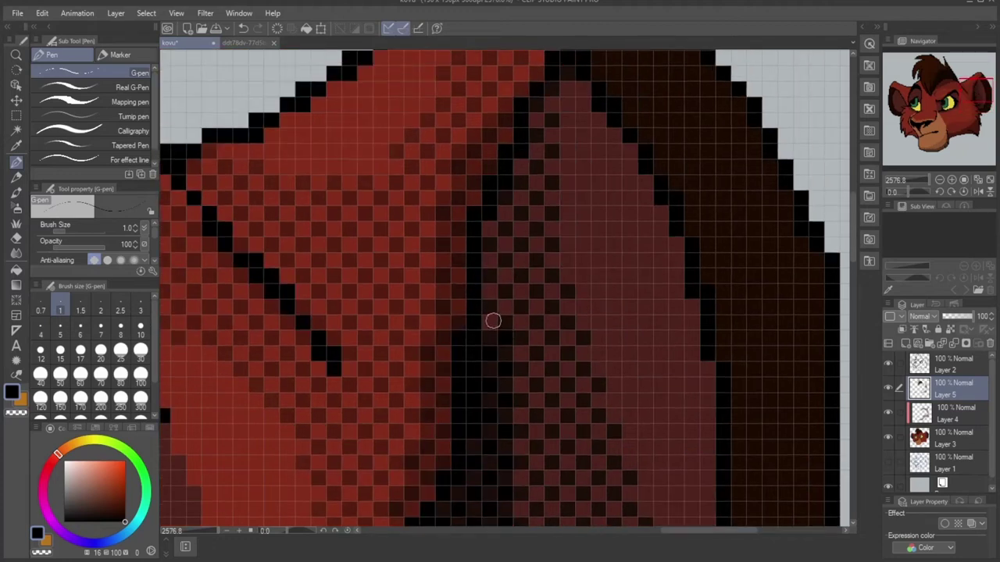
Step: Taper the near-black shadow up the inner ear's front outline towards the tip
{"action": "left_click", "coordinate": [491, 320]}
{"action": "left_click", "coordinate": [519, 320]}
{"action": "left_click", "coordinate": [507, 307]}
{"action": "mouse_move", "coordinate": [504, 272]}
{"action": "left_mouse_down"}
{"action": "mouse_move", "coordinate": [509, 246]}
{"action": "mouse_move", "coordinate": [499, 219]}
{"action": "mouse_move", "coordinate": [519, 201]}
{"action": "left_mouse_up"}
{"action": "scroll", "coordinate": [670, 262], "scroll_direction": "down", "scroll_amount": 8}
{"action": "left_click_drag", "start_coordinate": [961, 129], "coordinate": [943, 149]}
{"action": "scroll", "coordinate": [586, 397], "scroll_direction": "up", "scroll_amount": 15}
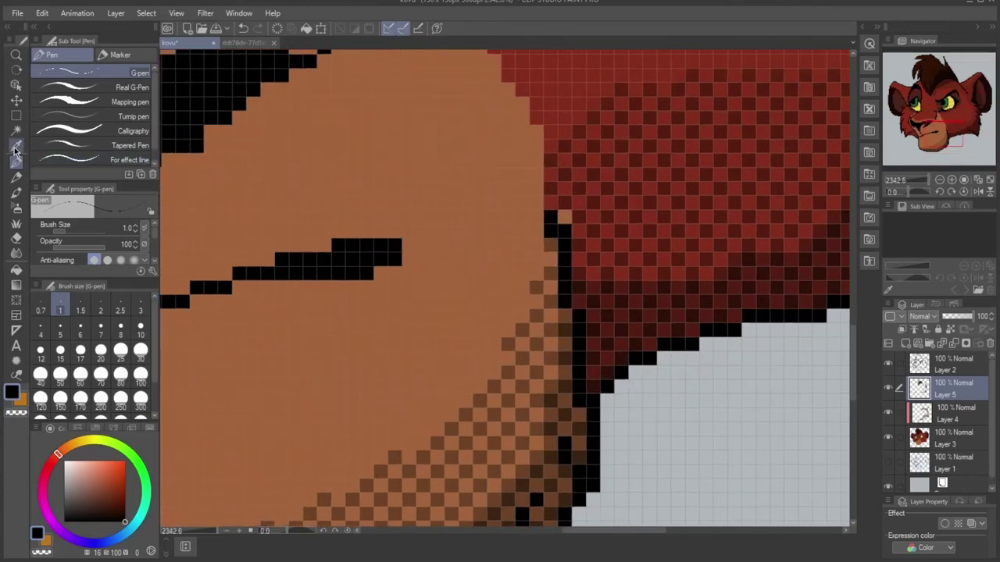
Step: Sample a dark shadow colour from the face and paint short diagonal pixel rows on the far cheek's lower fur and beside the muzzle
{"action": "left_click", "coordinate": [16, 146]}
{"action": "left_click", "coordinate": [625, 302]}
{"action": "left_click", "coordinate": [906, 135]}
{"action": "left_click", "coordinate": [16, 162]}
{"action": "mouse_move", "coordinate": [609, 373]}
{"action": "left_mouse_down"}
{"action": "mouse_move", "coordinate": [564, 327]}
{"action": "mouse_move", "coordinate": [579, 316]}
{"action": "left_mouse_up"}
{"action": "mouse_move", "coordinate": [484, 303]}
{"action": "left_mouse_down"}
{"action": "mouse_move", "coordinate": [511, 303]}
{"action": "mouse_move", "coordinate": [443, 312]}
{"action": "mouse_move", "coordinate": [425, 305]}
{"action": "left_mouse_up"}
{"action": "left_click_drag", "start_coordinate": [921, 132], "coordinate": [918, 132]}
{"action": "left_click_drag", "start_coordinate": [455, 322], "coordinate": [440, 337]}
{"action": "left_click_drag", "start_coordinate": [415, 336], "coordinate": [440, 308]}
{"action": "left_click_drag", "start_coordinate": [919, 129], "coordinate": [974, 100]}
Step: Sample a near-black brown and fill the upper part of the near eye's socket with checkerboard dithering beneath the brow
{"action": "left_click", "coordinate": [17, 146]}
{"action": "left_click", "coordinate": [276, 149]}
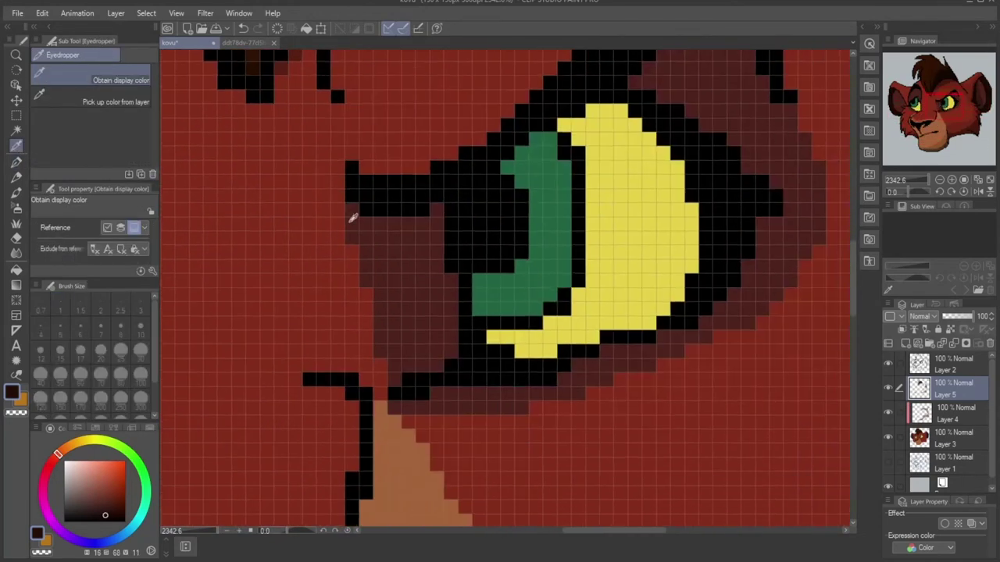
{"action": "left_click_drag", "start_coordinate": [955, 117], "coordinate": [958, 103]}
{"action": "left_click", "coordinate": [951, 99]}
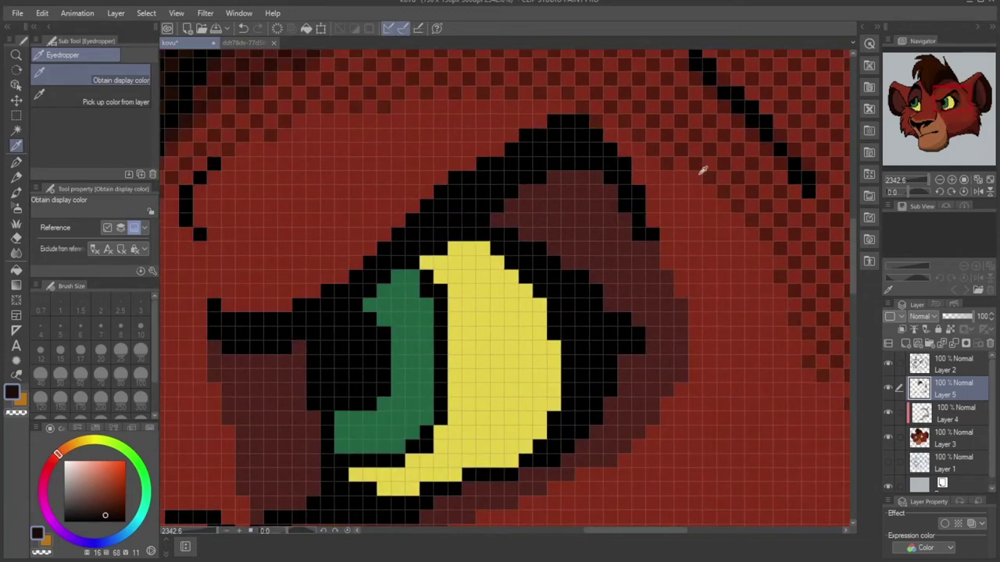
{"action": "left_click", "coordinate": [16, 162]}
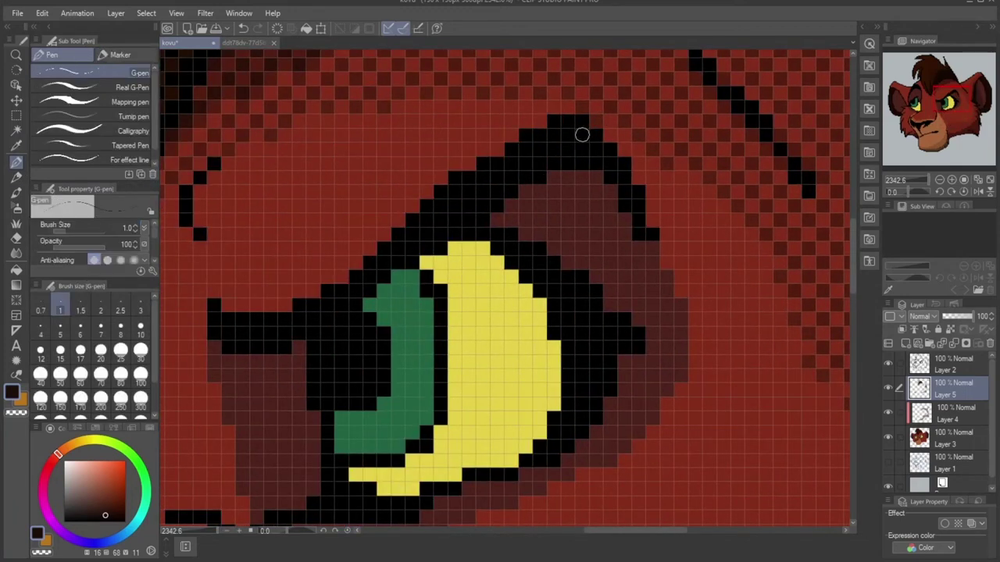
{"action": "left_click", "coordinate": [526, 192]}
{"action": "left_click", "coordinate": [540, 207]}
{"action": "left_click", "coordinate": [556, 221]}
{"action": "left_click", "coordinate": [570, 235]}
{"action": "left_click", "coordinate": [568, 208]}
{"action": "left_click", "coordinate": [554, 192]}
{"action": "left_click", "coordinate": [569, 178]}
{"action": "left_click", "coordinate": [583, 192]}
{"action": "left_click", "coordinate": [597, 179]}
{"action": "left_click", "coordinate": [610, 193]}
{"action": "left_click", "coordinate": [596, 206]}
{"action": "left_click", "coordinate": [583, 221]}
{"action": "left_click", "coordinate": [596, 233]}
{"action": "left_click", "coordinate": [625, 237]}
{"action": "left_click", "coordinate": [610, 246]}
{"action": "left_click", "coordinate": [597, 262]}
{"action": "left_click", "coordinate": [580, 251]}
{"action": "left_click", "coordinate": [569, 263]}
{"action": "left_click", "coordinate": [553, 247]}
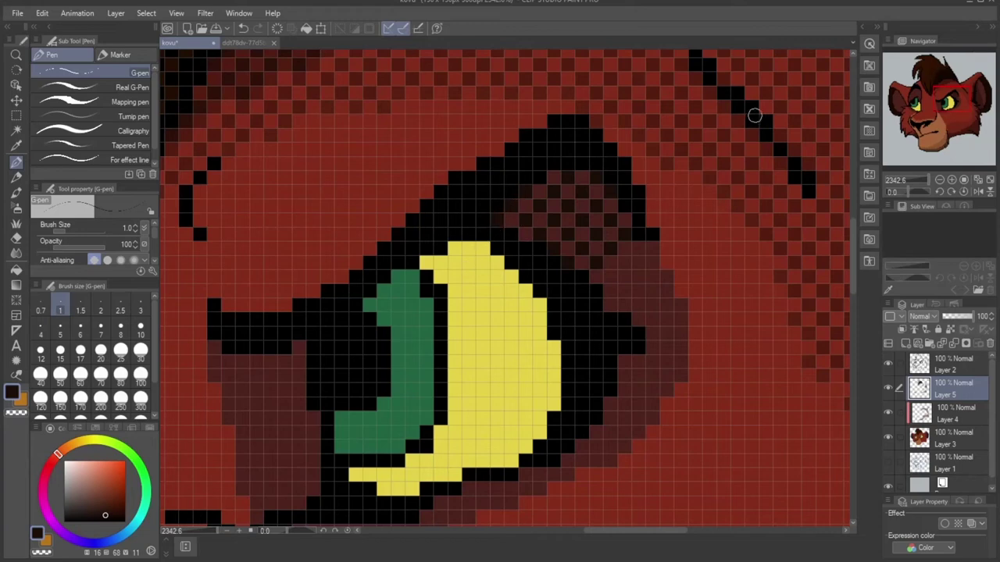
Step: Extend the near-black checkerboard down the outer side of the near eye's socket, tapering it beside the lid outline
{"action": "left_click_drag", "start_coordinate": [951, 110], "coordinate": [957, 105]}
{"action": "left_click", "coordinate": [548, 250]}
{"action": "left_click", "coordinate": [560, 263]}
{"action": "left_click", "coordinate": [548, 277]}
{"action": "left_click", "coordinate": [533, 290]}
{"action": "left_click", "coordinate": [518, 305]}
{"action": "left_click", "coordinate": [518, 278]}
{"action": "left_click", "coordinate": [533, 264]}
{"action": "left_click", "coordinate": [560, 291]}
{"action": "left_click", "coordinate": [547, 306]}
{"action": "left_click", "coordinate": [559, 320]}
Step: Add a new layer, run a diagonal guide row to the near eye's inner corner and erase its pixels outside the corner
{"action": "left_click_drag", "start_coordinate": [951, 107], "coordinate": [941, 103]}
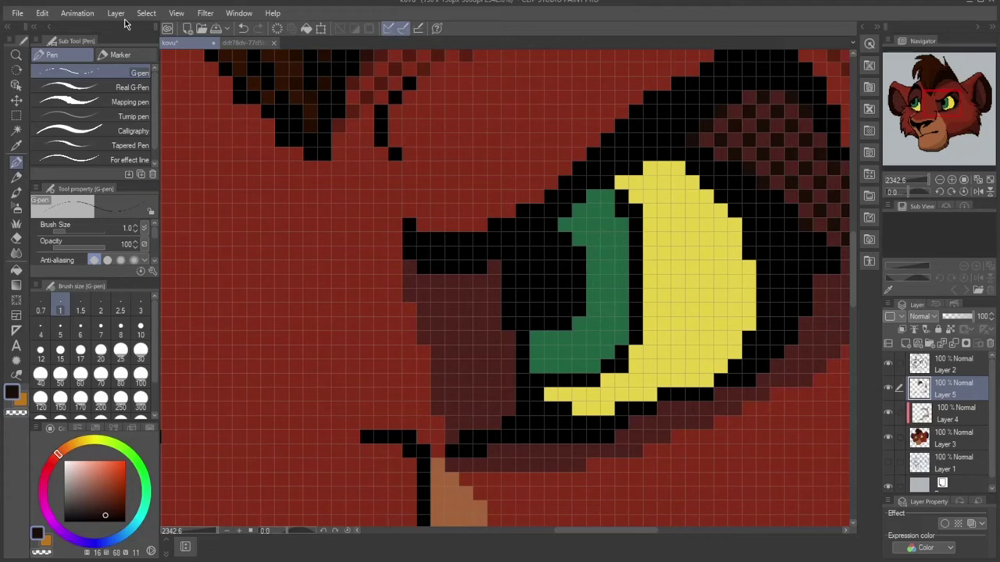
{"action": "left_click_drag", "start_coordinate": [351, 137], "coordinate": [449, 237]}
{"action": "left_click", "coordinate": [16, 238]}
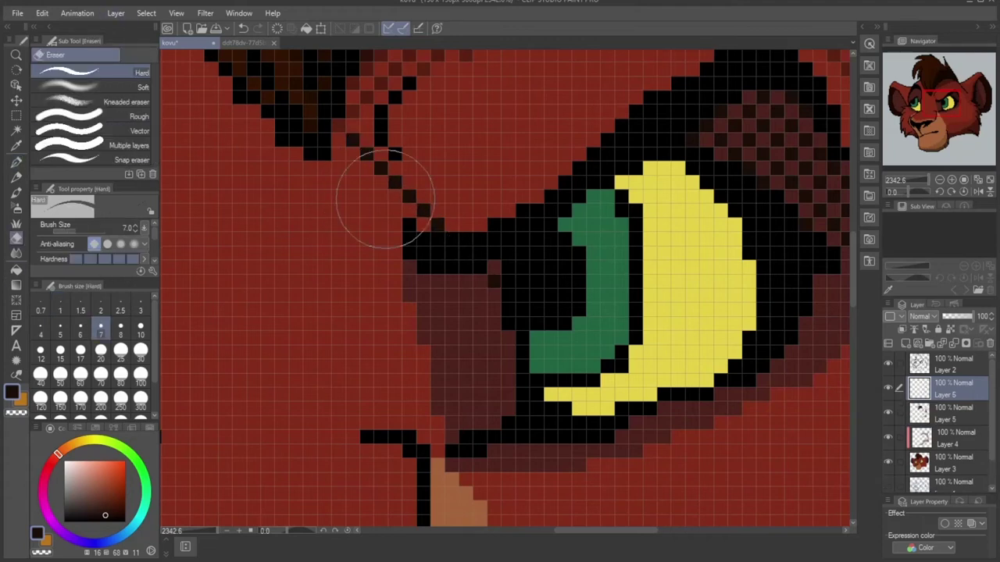
{"action": "left_click_drag", "start_coordinate": [394, 199], "coordinate": [393, 187]}
{"action": "key", "text": "p"}
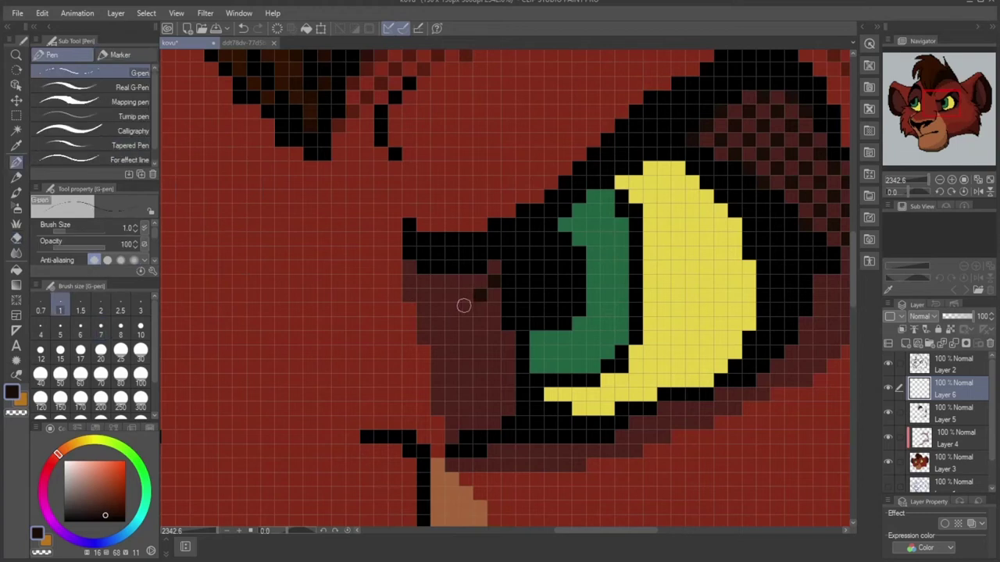
Step: Dither the near eye's inner corner with near-black checkerboard pixels below the brow, tapering down along the eye's outline
{"action": "mouse_move", "coordinate": [464, 307]}
{"action": "left_mouse_down"}
{"action": "mouse_move", "coordinate": [421, 283]}
{"action": "mouse_move", "coordinate": [461, 281]}
{"action": "mouse_move", "coordinate": [429, 306]}
{"action": "mouse_move", "coordinate": [437, 306]}
{"action": "mouse_move", "coordinate": [409, 286]}
{"action": "left_mouse_up"}
{"action": "left_click", "coordinate": [461, 282]}
{"action": "left_click_drag", "start_coordinate": [451, 323], "coordinate": [466, 337]}
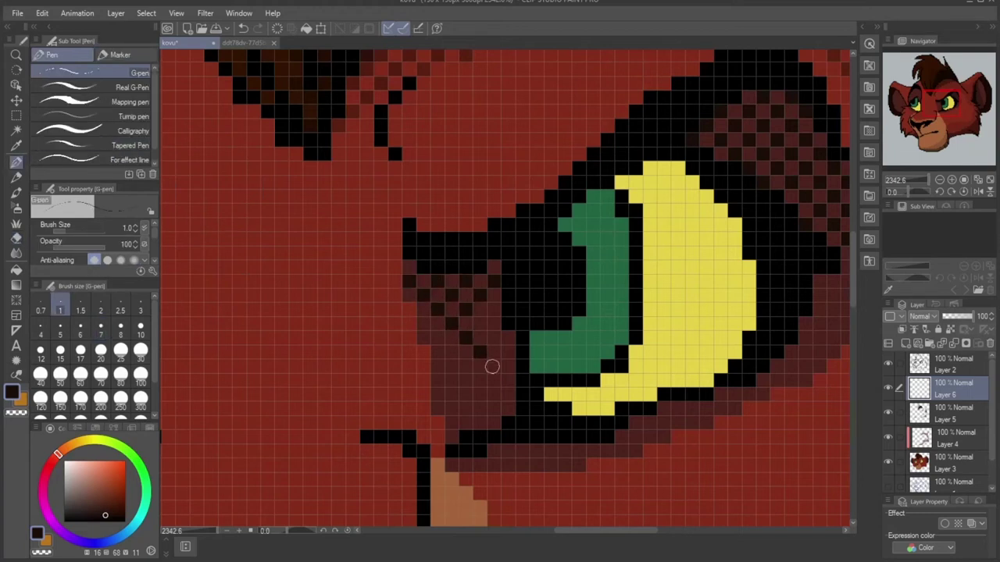
{"action": "left_click", "coordinate": [493, 366]}
{"action": "left_click", "coordinate": [508, 380]}
{"action": "left_click", "coordinate": [507, 353]}
{"action": "left_click", "coordinate": [495, 339]}
{"action": "left_click", "coordinate": [479, 323]}
{"action": "left_click", "coordinate": [495, 309]}
Step: Run a diagonal guide row across the nose bridge into the far eye's socket and erase the part over the bridge
{"action": "left_click", "coordinate": [958, 107]}
{"action": "left_click_drag", "start_coordinate": [958, 105], "coordinate": [932, 100]}
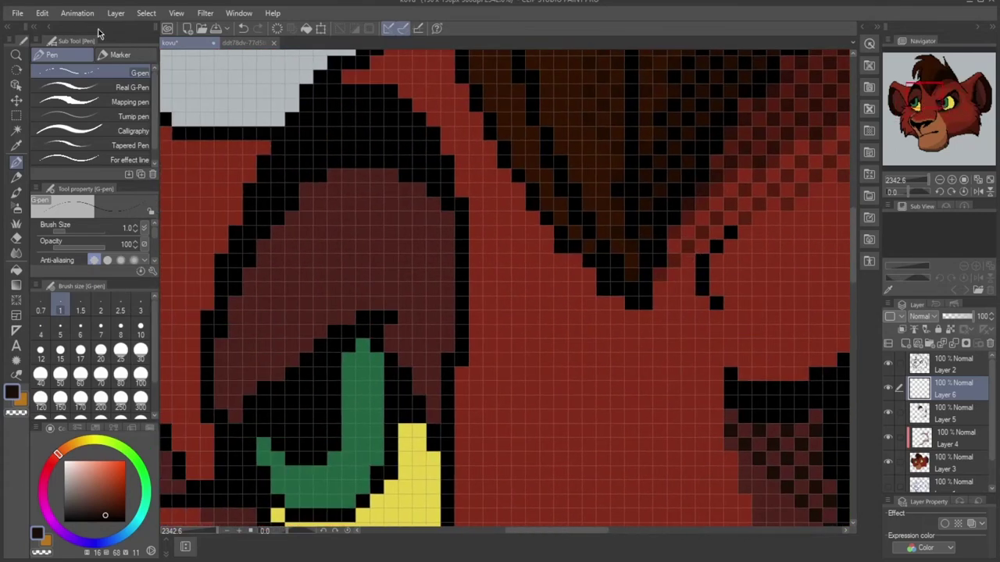
{"action": "mouse_move", "coordinate": [709, 418]}
{"action": "left_mouse_down"}
{"action": "mouse_move", "coordinate": [637, 353]}
{"action": "mouse_move", "coordinate": [643, 346]}
{"action": "mouse_move", "coordinate": [600, 379]}
{"action": "mouse_move", "coordinate": [530, 317]}
{"action": "mouse_move", "coordinate": [489, 300]}
{"action": "mouse_move", "coordinate": [515, 305]}
{"action": "mouse_move", "coordinate": [504, 290]}
{"action": "mouse_move", "coordinate": [468, 261]}
{"action": "left_mouse_up"}
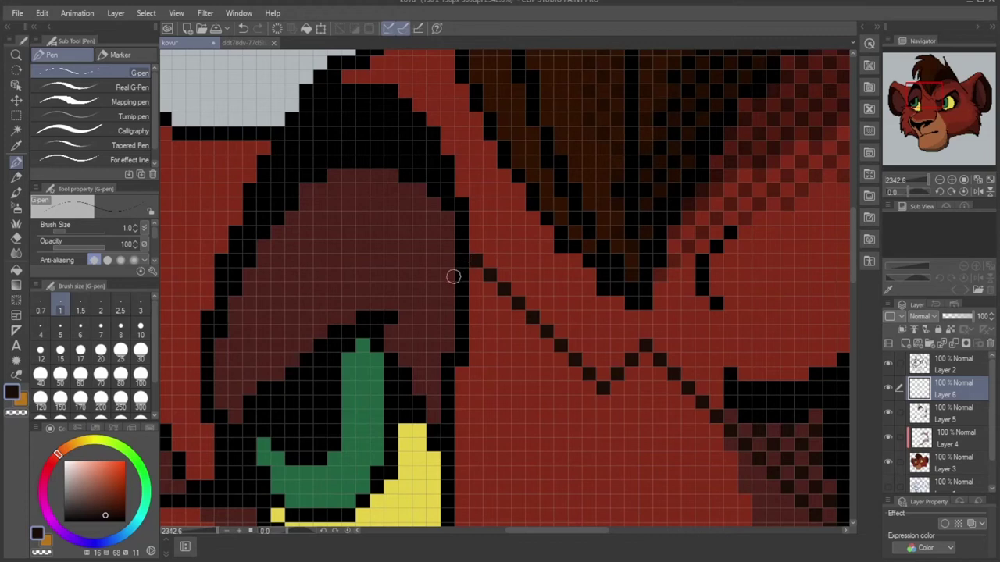
{"action": "key", "text": "e"}
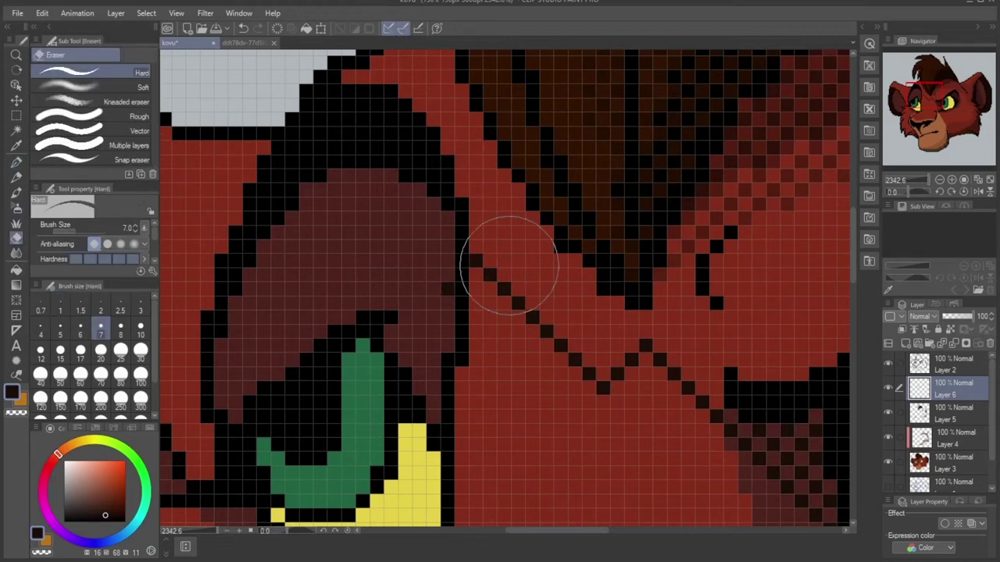
{"action": "mouse_move", "coordinate": [502, 263]}
{"action": "left_mouse_down"}
{"action": "mouse_move", "coordinate": [585, 375]}
{"action": "mouse_move", "coordinate": [703, 406]}
{"action": "left_mouse_up"}
{"action": "left_click", "coordinate": [16, 162]}
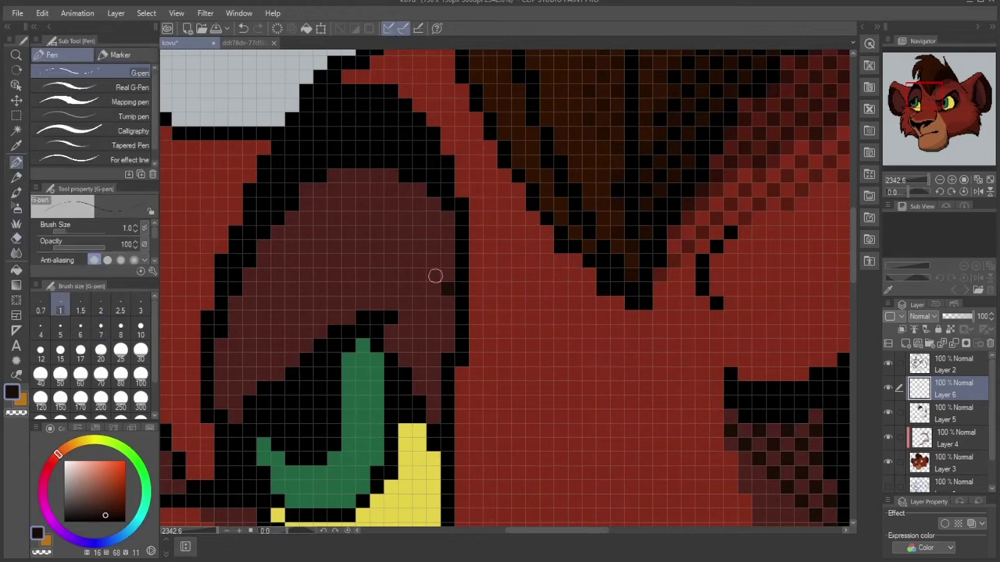
Step: Dither the far eyelid with near-black checkerboard rows from its inner edge up to the top beneath the brow
{"action": "mouse_move", "coordinate": [436, 277]}
{"action": "left_mouse_down"}
{"action": "mouse_move", "coordinate": [354, 221]}
{"action": "mouse_move", "coordinate": [362, 203]}
{"action": "left_mouse_up"}
{"action": "left_click", "coordinate": [349, 190]}
{"action": "left_click", "coordinate": [336, 178]}
{"action": "left_click", "coordinate": [446, 261]}
{"action": "left_click", "coordinate": [433, 246]}
{"action": "left_click", "coordinate": [420, 233]}
{"action": "left_click", "coordinate": [391, 203]}
{"action": "left_click", "coordinate": [377, 190]}
{"action": "left_click", "coordinate": [363, 177]}
{"action": "left_click", "coordinate": [390, 178]}
{"action": "left_click", "coordinate": [406, 191]}
{"action": "left_click", "coordinate": [420, 204]}
{"action": "left_click", "coordinate": [433, 218]}
{"action": "left_click", "coordinate": [448, 235]}
Step: Continue the far eyelid's checkerboard down its outer edge, narrowing it to a single diagonal row of pixels
{"action": "left_click", "coordinate": [350, 217]}
{"action": "left_click", "coordinate": [335, 205]}
{"action": "left_click", "coordinate": [320, 192]}
{"action": "left_click", "coordinate": [321, 218]}
{"action": "left_click", "coordinate": [306, 205]}
{"action": "left_click", "coordinate": [306, 231]}
{"action": "left_click", "coordinate": [291, 232]}
{"action": "key", "text": "ctrl+z"}
{"action": "left_click", "coordinate": [290, 247]}
{"action": "left_click", "coordinate": [274, 258]}
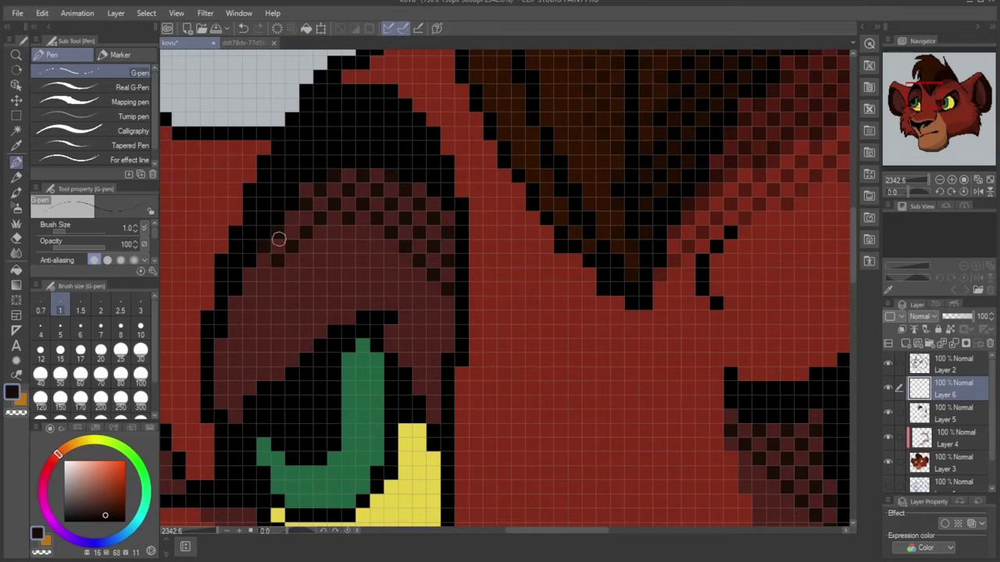
{"action": "left_click", "coordinate": [287, 220]}
{"action": "left_click", "coordinate": [257, 272]}
{"action": "left_click", "coordinate": [244, 286]}
{"action": "left_click_drag", "start_coordinate": [916, 107], "coordinate": [906, 101]}
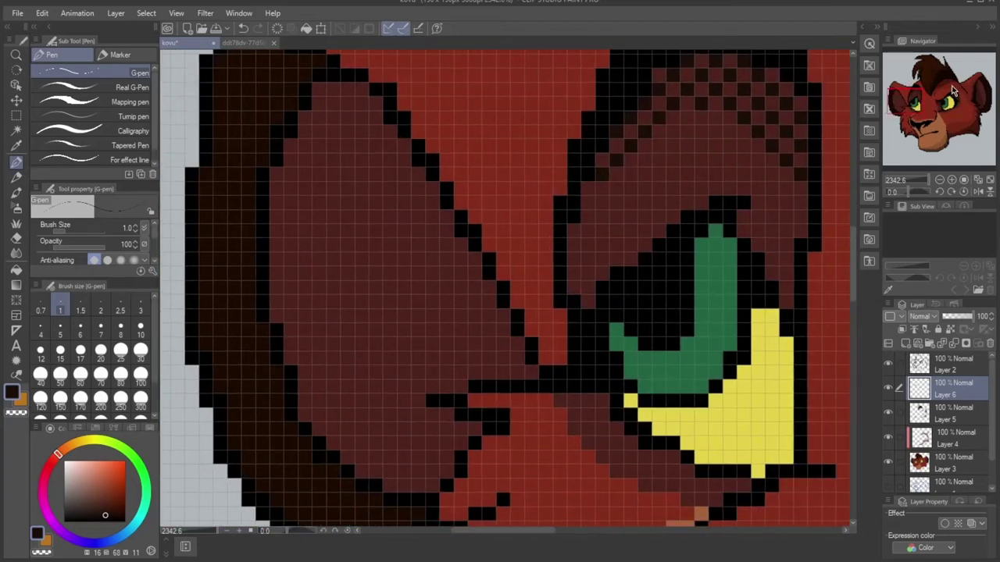
{"action": "left_click", "coordinate": [590, 188]}
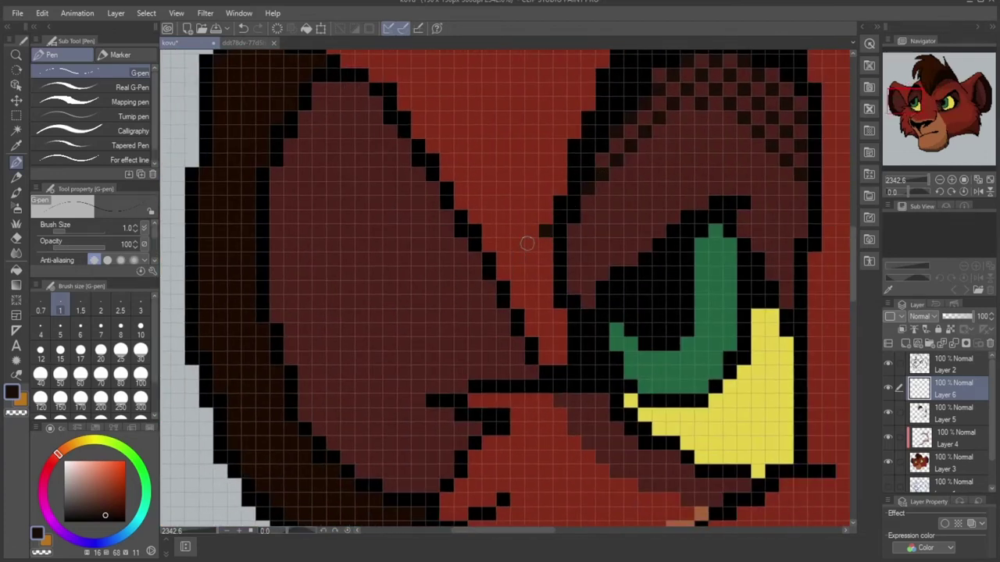
Step: Carry a diagonal guide row from the far eye into the far inner ear and erase the part over the face
{"action": "left_click_drag", "start_coordinate": [532, 245], "coordinate": [461, 314]}
{"action": "key", "text": "e"}
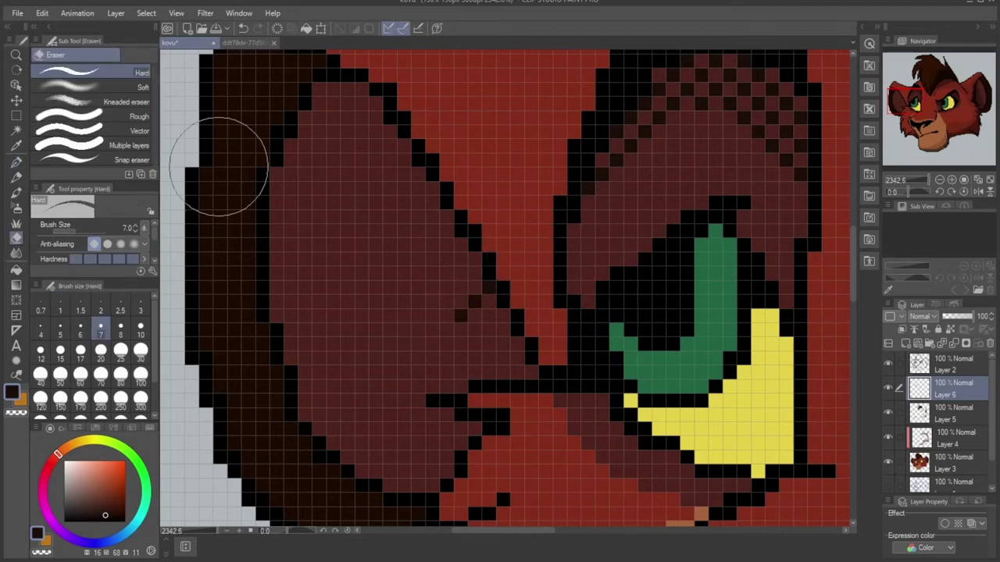
{"action": "key", "text": "p"}
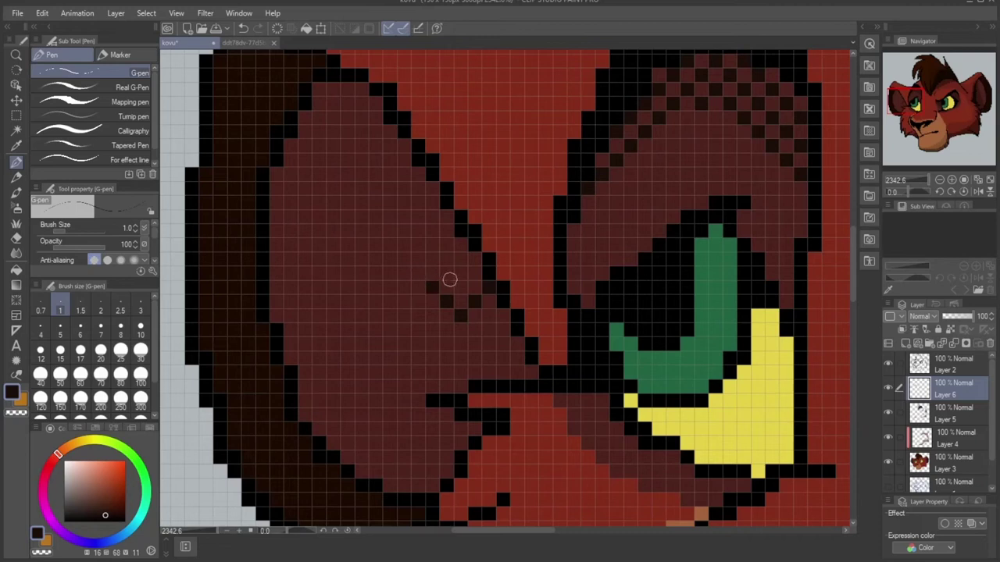
Step: Dither the far inner ear with a near-black checkerboard band along its front outline, from the tip to the lower corner
{"action": "mouse_move", "coordinate": [455, 282]}
{"action": "left_mouse_down"}
{"action": "mouse_move", "coordinate": [403, 225]}
{"action": "mouse_move", "coordinate": [413, 212]}
{"action": "mouse_move", "coordinate": [403, 200]}
{"action": "mouse_move", "coordinate": [417, 188]}
{"action": "mouse_move", "coordinate": [373, 144]}
{"action": "mouse_move", "coordinate": [375, 117]}
{"action": "mouse_move", "coordinate": [348, 95]}
{"action": "left_mouse_up"}
{"action": "left_click", "coordinate": [391, 185]}
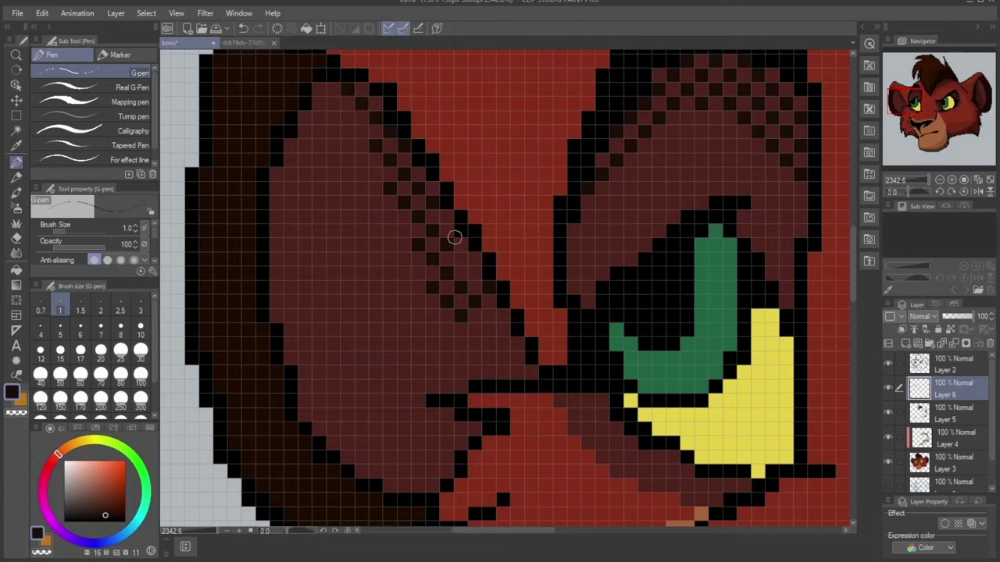
{"action": "mouse_move", "coordinate": [460, 257]}
{"action": "left_mouse_down"}
{"action": "mouse_move", "coordinate": [501, 330]}
{"action": "mouse_move", "coordinate": [490, 318]}
{"action": "mouse_move", "coordinate": [540, 387]}
{"action": "mouse_move", "coordinate": [479, 332]}
{"action": "mouse_move", "coordinate": [518, 378]}
{"action": "mouse_move", "coordinate": [469, 369]}
{"action": "mouse_move", "coordinate": [469, 417]}
{"action": "mouse_move", "coordinate": [460, 341]}
{"action": "mouse_move", "coordinate": [466, 421]}
{"action": "mouse_move", "coordinate": [459, 392]}
{"action": "left_mouse_up"}
{"action": "left_click", "coordinate": [489, 373]}
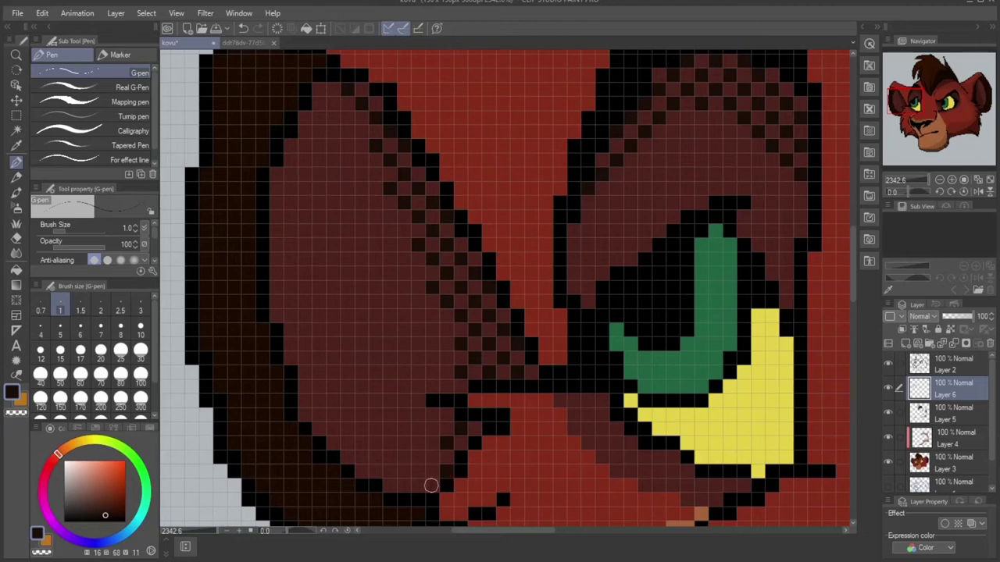
Step: Choose black and darken the checkerboard along the top of the near eye's inner corner and upper socket
{"action": "left_click_drag", "start_coordinate": [916, 97], "coordinate": [956, 96]}
{"action": "left_click_drag", "start_coordinate": [101, 485], "coordinate": [125, 521]}
{"action": "left_click", "coordinate": [410, 325]}
{"action": "left_click", "coordinate": [399, 338]}
{"action": "left_click", "coordinate": [409, 351]}
{"action": "mouse_move", "coordinate": [655, 264]}
{"action": "left_mouse_down"}
{"action": "mouse_move", "coordinate": [630, 196]}
{"action": "mouse_move", "coordinate": [637, 211]}
{"action": "mouse_move", "coordinate": [639, 181]}
{"action": "mouse_move", "coordinate": [654, 168]}
{"action": "mouse_move", "coordinate": [664, 183]}
{"action": "mouse_move", "coordinate": [694, 155]}
{"action": "mouse_move", "coordinate": [696, 170]}
{"action": "mouse_move", "coordinate": [742, 205]}
{"action": "left_mouse_up"}
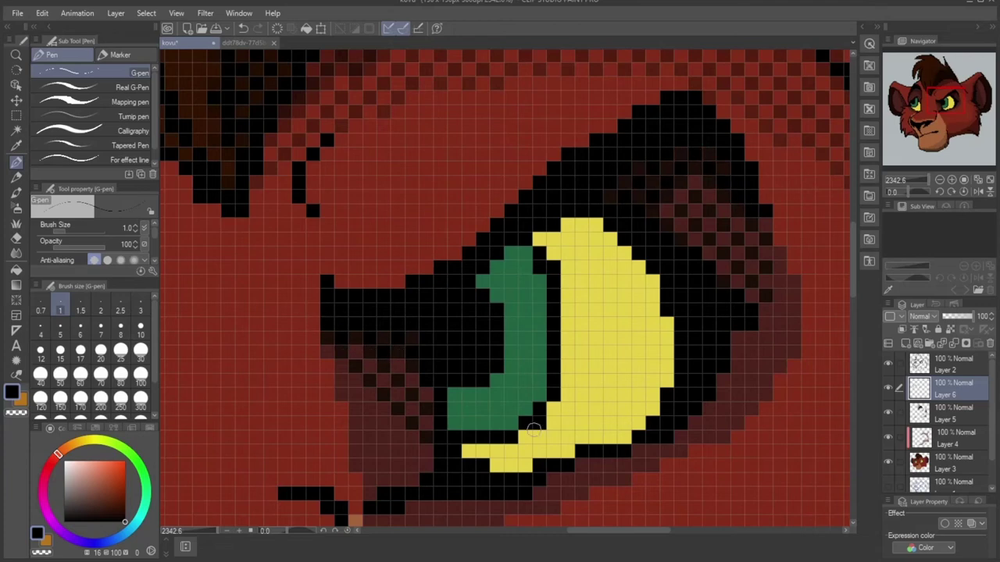
Step: Sample the cheek's red and recolour the stray tan pixel where the muzzle outline meets the cheek
{"action": "scroll", "coordinate": [675, 349], "scroll_direction": "down", "scroll_amount": 6}
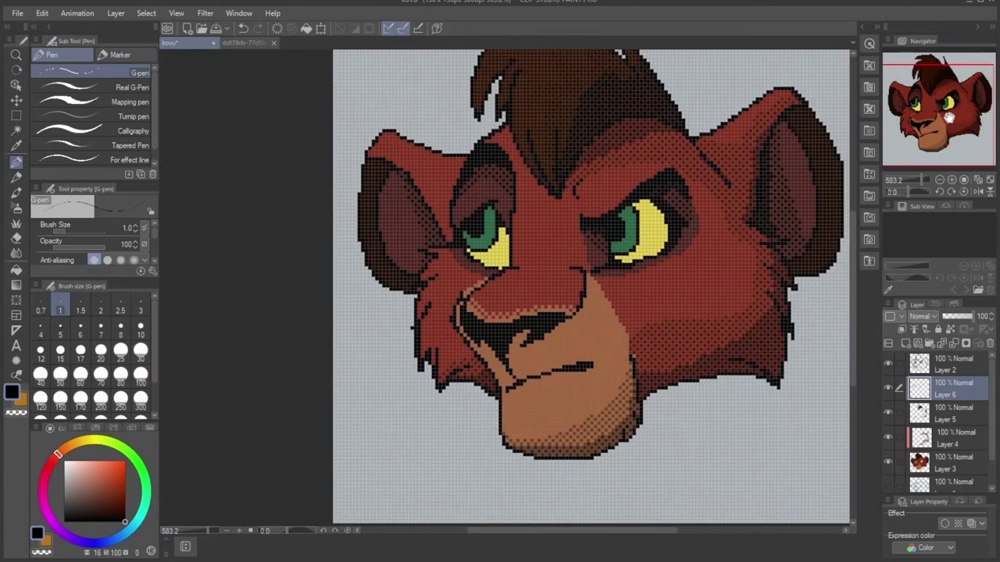
{"action": "scroll", "coordinate": [665, 336], "scroll_direction": "up", "scroll_amount": 5}
{"action": "left_click", "coordinate": [532, 350], "text": "alt"}
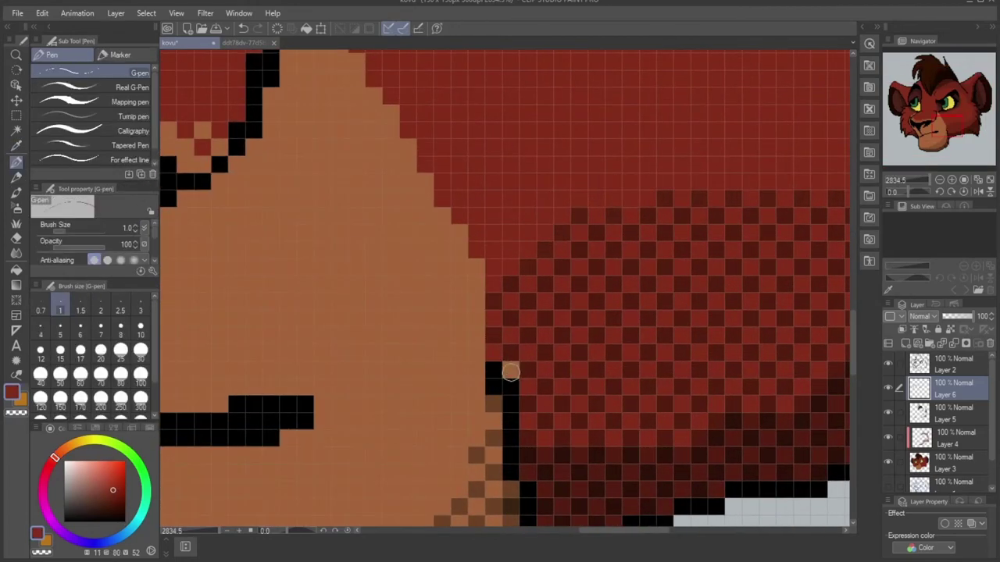
{"action": "scroll", "coordinate": [511, 372], "scroll_direction": "down", "scroll_amount": 7}
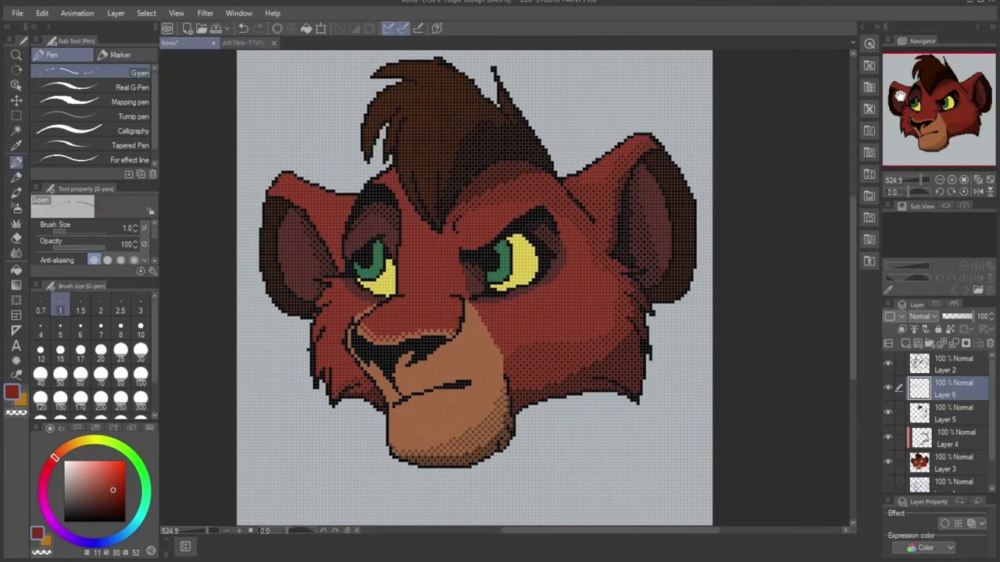
Step: Merge the two upper shading layers down into Layer 4 and add a new layer above it
{"action": "key", "text": "ctrl+e"}
{"action": "key", "text": "ctrl+e"}
{"action": "left_click_drag", "start_coordinate": [943, 116], "coordinate": [924, 124]}
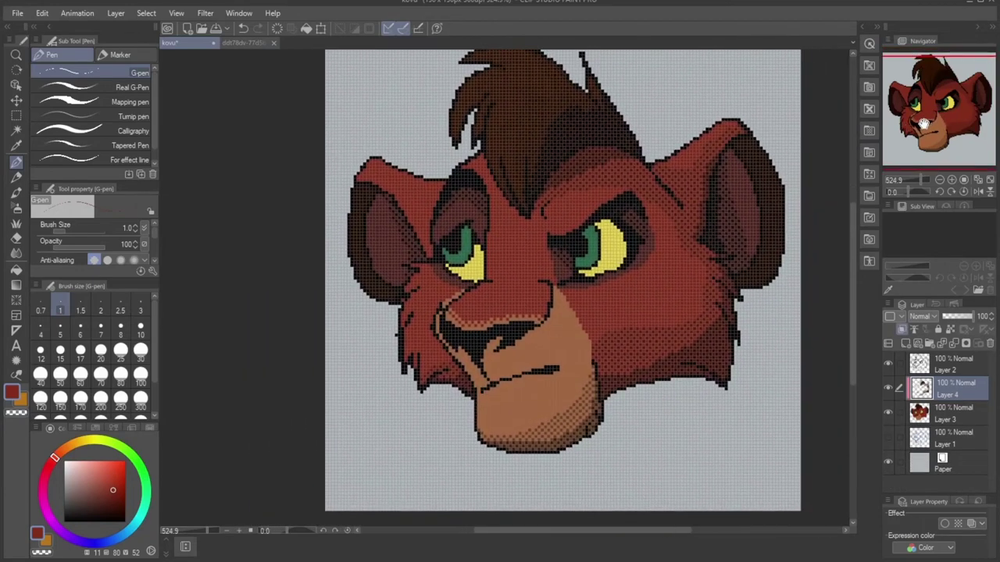
{"action": "left_click", "coordinate": [119, 15]}
{"action": "left_click", "coordinate": [130, 31]}
Step: Choose a light orange, draw a diagonal guide row across the far ear's red fur and erase the row's lower pixels
{"action": "scroll", "coordinate": [382, 165], "scroll_direction": "up", "scroll_amount": 5}
{"action": "scroll", "coordinate": [419, 229], "scroll_direction": "up", "scroll_amount": 2}
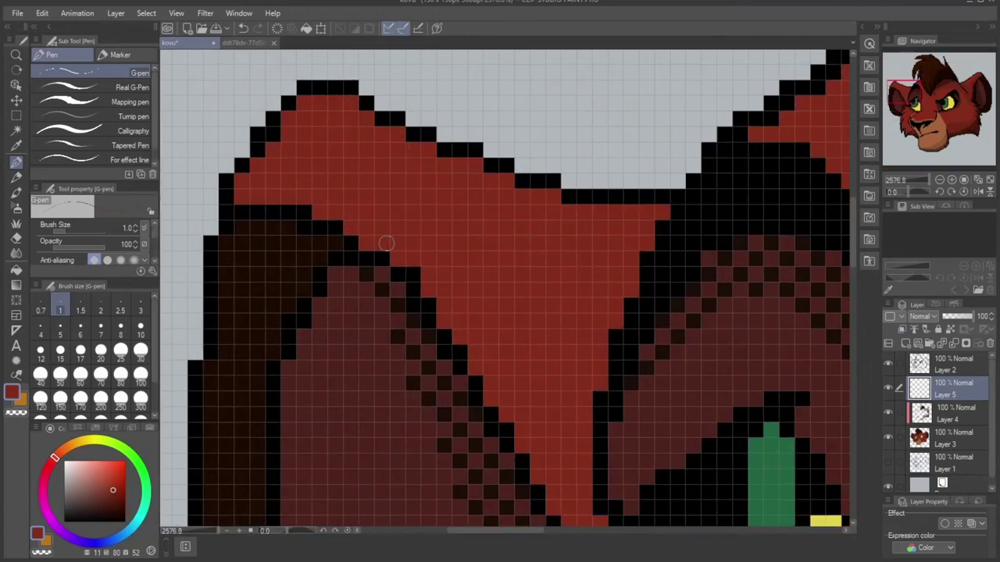
{"action": "left_click", "coordinate": [74, 447]}
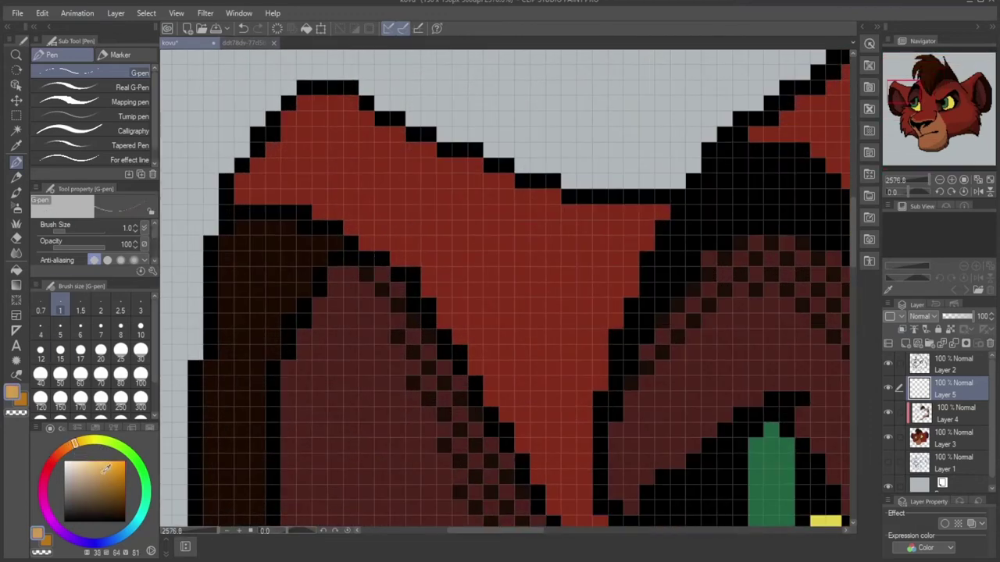
{"action": "left_click", "coordinate": [106, 462]}
{"action": "left_click_drag", "start_coordinate": [397, 258], "coordinate": [475, 182]}
{"action": "left_click", "coordinate": [17, 239]}
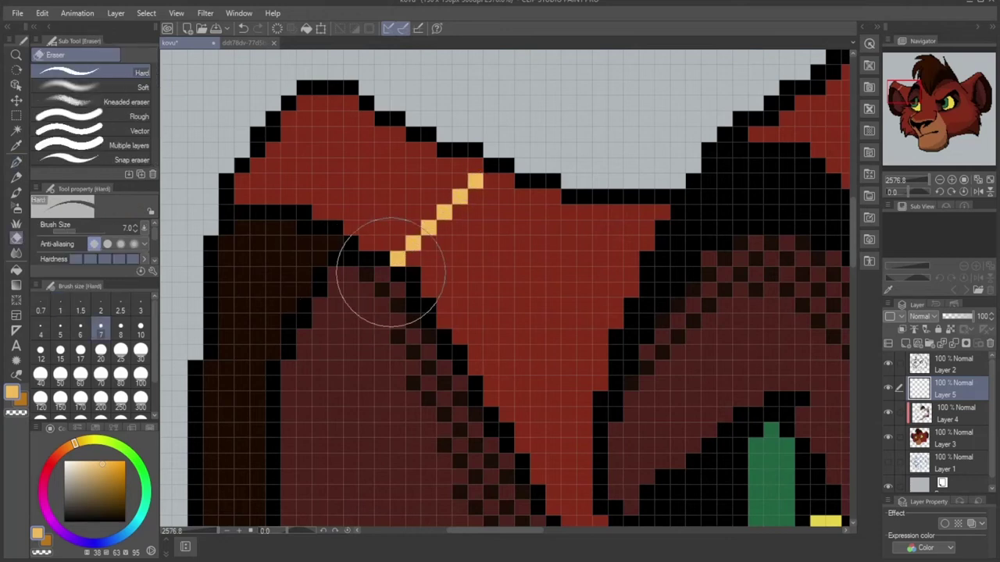
{"action": "left_click_drag", "start_coordinate": [392, 272], "coordinate": [400, 292]}
{"action": "left_click", "coordinate": [15, 164]}
Step: Dither light orange highlights in a checkerboard along the far ear's upper edge and over its tip down to the outer edge
{"action": "mouse_move", "coordinate": [427, 195]}
{"action": "left_mouse_down"}
{"action": "mouse_move", "coordinate": [381, 156]}
{"action": "mouse_move", "coordinate": [385, 172]}
{"action": "mouse_move", "coordinate": [371, 170]}
{"action": "mouse_move", "coordinate": [304, 104]}
{"action": "left_mouse_up"}
{"action": "left_click", "coordinate": [367, 133]}
{"action": "left_click", "coordinate": [351, 119]}
{"action": "left_click", "coordinate": [335, 103]}
{"action": "left_click", "coordinate": [413, 149]}
{"action": "left_click", "coordinate": [429, 166]}
{"action": "left_click", "coordinate": [445, 181]}
{"action": "left_click", "coordinate": [460, 166]}
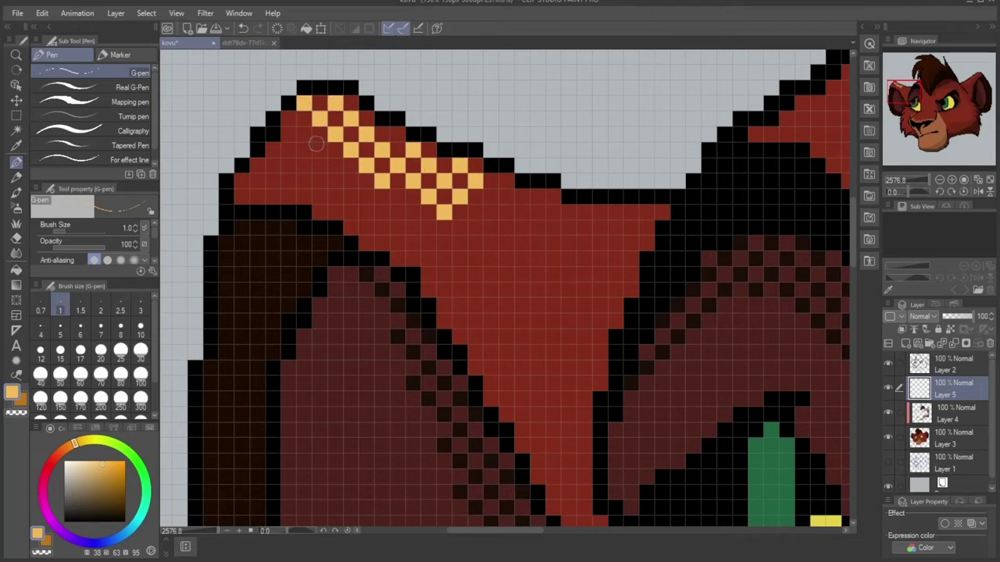
{"action": "mouse_move", "coordinate": [310, 141]}
{"action": "left_mouse_down"}
{"action": "mouse_move", "coordinate": [243, 197]}
{"action": "mouse_move", "coordinate": [272, 192]}
{"action": "mouse_move", "coordinate": [322, 151]}
{"action": "mouse_move", "coordinate": [336, 167]}
{"action": "mouse_move", "coordinate": [319, 181]}
{"action": "mouse_move", "coordinate": [351, 181]}
{"action": "left_mouse_up"}
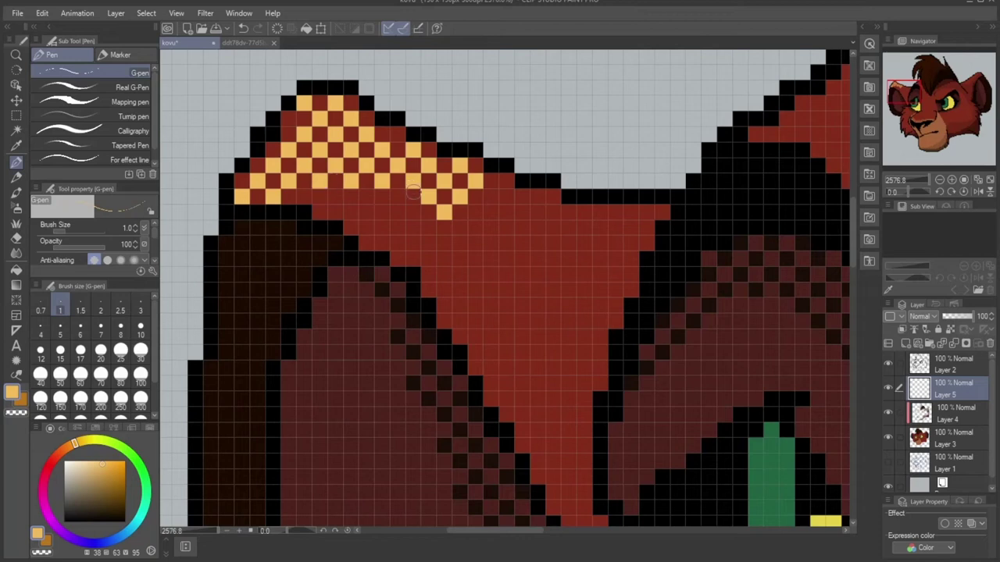
Step: Extend the light orange checkerboard from the far ear's upper edge diagonally down into the red fur towards the brow
{"action": "left_click", "coordinate": [461, 229]}
{"action": "left_click", "coordinate": [477, 245]}
{"action": "left_click", "coordinate": [493, 260]}
{"action": "left_click", "coordinate": [509, 276]}
{"action": "mouse_move", "coordinate": [610, 261]}
{"action": "left_mouse_down"}
{"action": "mouse_move", "coordinate": [483, 185]}
{"action": "mouse_move", "coordinate": [534, 248]}
{"action": "left_mouse_up"}
{"action": "left_click", "coordinate": [399, 199]}
{"action": "left_click", "coordinate": [415, 184]}
{"action": "left_click", "coordinate": [430, 169]}
{"action": "left_click", "coordinate": [447, 185]}
{"action": "left_click", "coordinate": [429, 200]}
{"action": "left_click", "coordinate": [416, 215]}
{"action": "left_click", "coordinate": [430, 230]}
{"action": "left_click", "coordinate": [446, 215]}
{"action": "left_click", "coordinate": [462, 200]}
{"action": "left_click", "coordinate": [478, 184]}
{"action": "left_click", "coordinate": [446, 246]}
{"action": "left_click", "coordinate": [462, 230]}
{"action": "left_click", "coordinate": [477, 215]}
{"action": "left_click", "coordinate": [493, 200]}
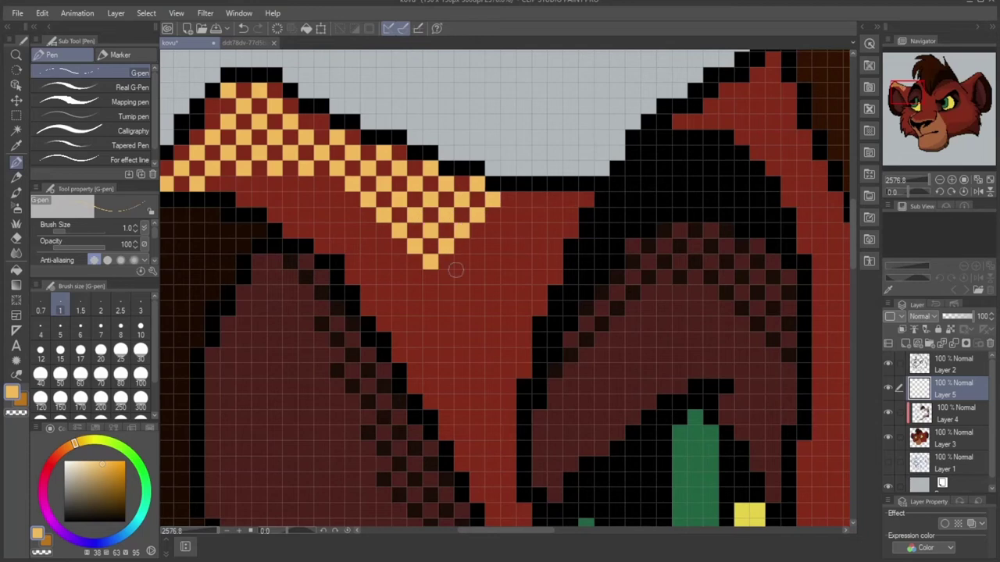
Step: Extend the light orange checkerboard across the red fur between the far ear and the brow up to the black eye outline
{"action": "left_click", "coordinate": [460, 262]}
{"action": "left_click", "coordinate": [476, 246]}
{"action": "left_click", "coordinate": [491, 230]}
{"action": "left_click", "coordinate": [507, 215]}
{"action": "left_click", "coordinate": [522, 199]}
{"action": "left_click", "coordinate": [554, 199]}
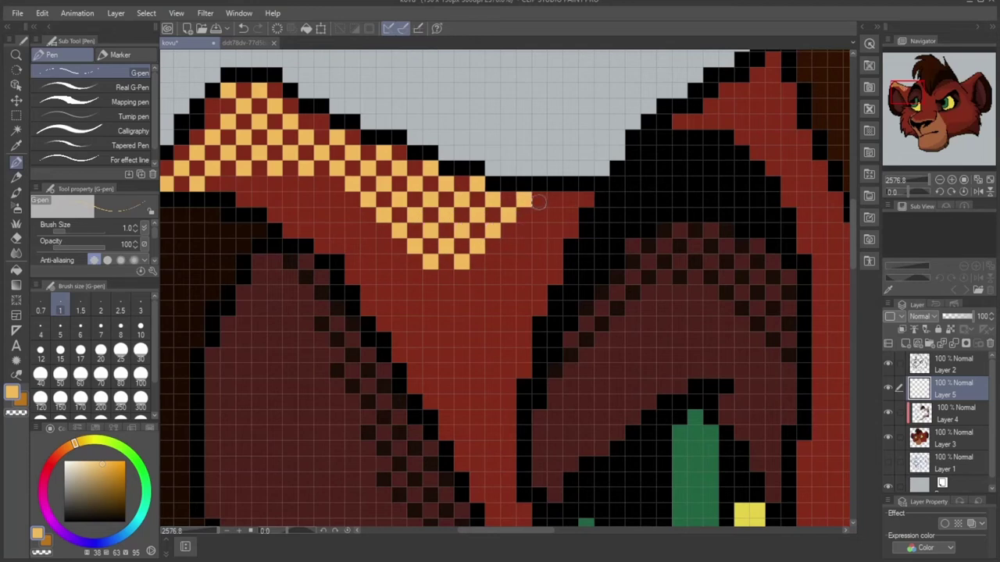
{"action": "left_click", "coordinate": [538, 214]}
{"action": "left_click", "coordinate": [523, 230]}
{"action": "left_click", "coordinate": [507, 246]}
{"action": "left_click", "coordinate": [491, 262]}
{"action": "left_click", "coordinate": [538, 247]}
{"action": "left_click", "coordinate": [523, 262]}
{"action": "left_click", "coordinate": [553, 230]}
{"action": "left_click", "coordinate": [569, 215]}
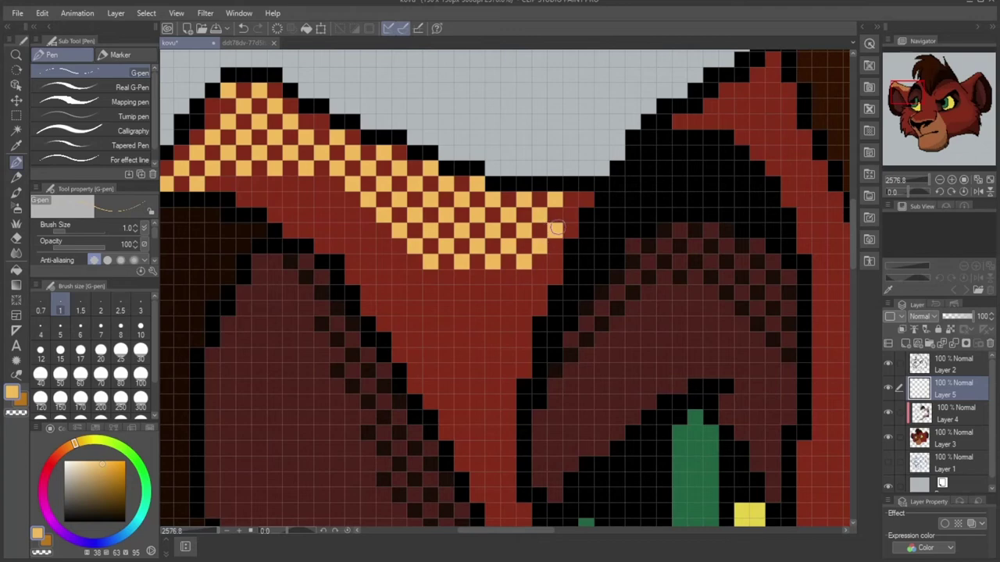
{"action": "left_click", "coordinate": [585, 199]}
{"action": "left_click", "coordinate": [552, 260]}
Step: Taper the lower end of the checkerboard between the far ear and the eye outline into a downward point
{"action": "scroll", "coordinate": [562, 218], "scroll_direction": "down", "scroll_amount": 8}
{"action": "scroll", "coordinate": [586, 251], "scroll_direction": "up", "scroll_amount": 6}
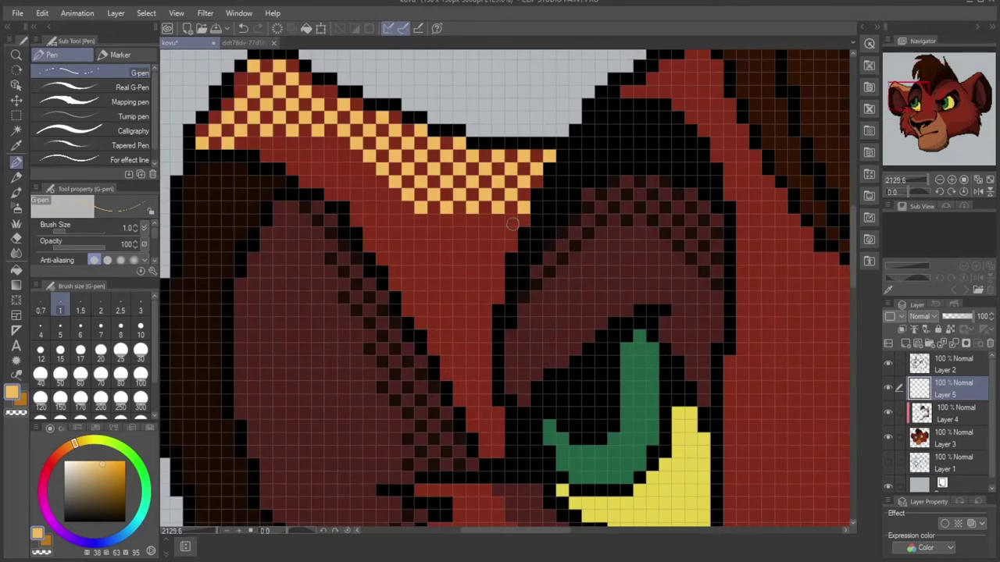
{"action": "left_click", "coordinate": [513, 222]}
{"action": "left_click", "coordinate": [499, 235]}
{"action": "left_click", "coordinate": [484, 246]}
{"action": "left_click", "coordinate": [472, 234]}
{"action": "left_click", "coordinate": [458, 221]}
{"action": "left_click", "coordinate": [485, 221]}
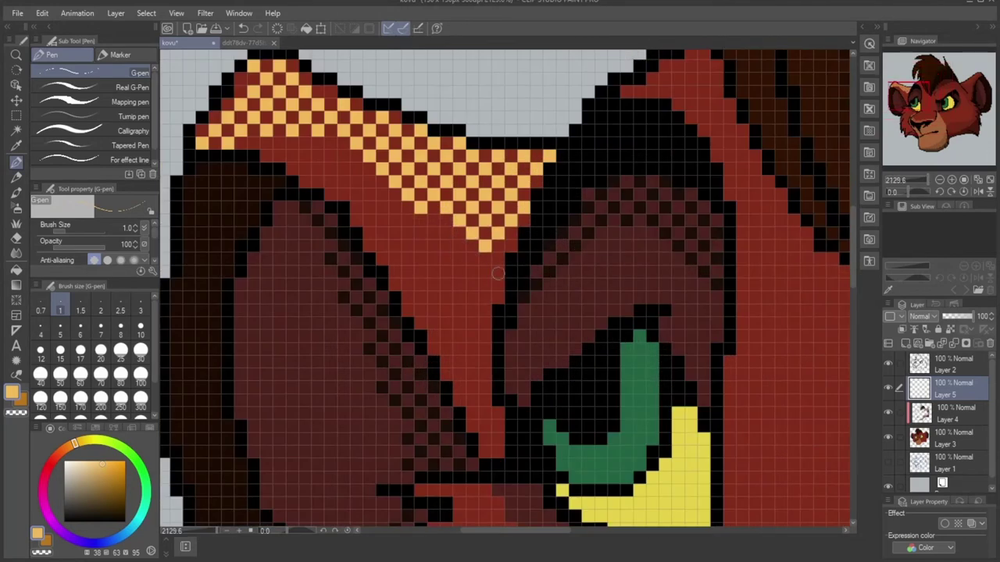
{"action": "left_click_drag", "start_coordinate": [604, 336], "coordinate": [615, 367]}
Step: Set Layer 5's blending mode to Add (Glow) and its opacity to 16%
{"action": "left_click", "coordinate": [935, 316]}
{"action": "left_click", "coordinate": [935, 453]}
{"action": "left_click", "coordinate": [962, 317]}
{"action": "left_click_drag", "start_coordinate": [963, 319], "coordinate": [945, 315]}
Step: Dither highlights over the red fur between the brow and the mane and along the mane's adjacent lower edge
{"action": "left_click", "coordinate": [902, 101]}
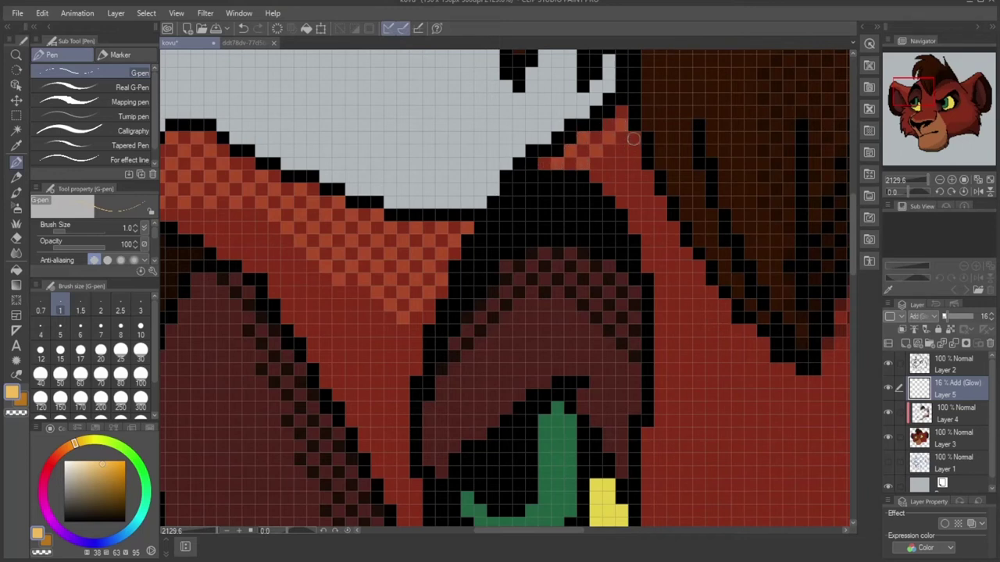
{"action": "mouse_move", "coordinate": [611, 186]}
{"action": "left_mouse_down"}
{"action": "mouse_move", "coordinate": [634, 164]}
{"action": "mouse_move", "coordinate": [645, 178]}
{"action": "mouse_move", "coordinate": [619, 197]}
{"action": "left_mouse_up"}
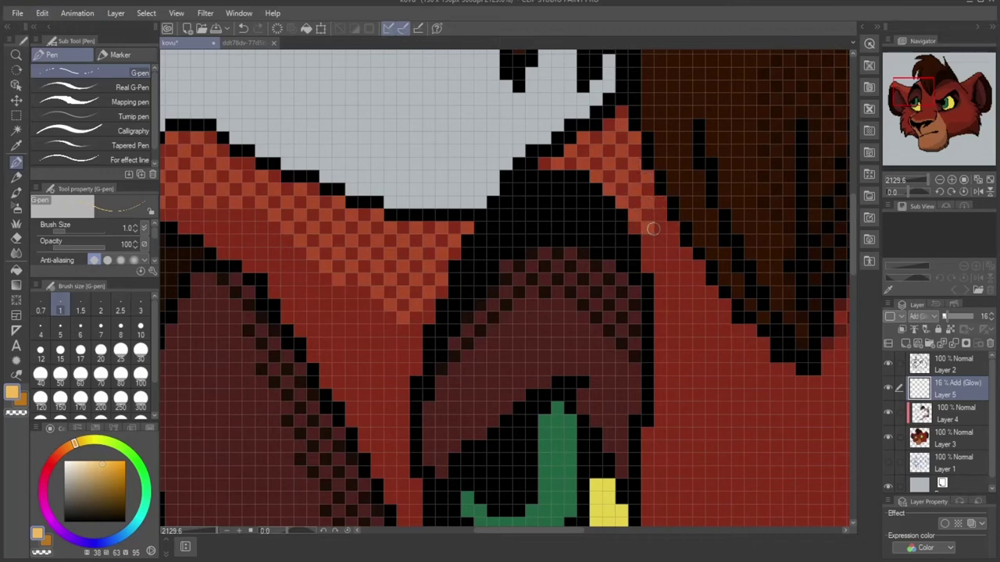
{"action": "left_click_drag", "start_coordinate": [880, 93], "coordinate": [925, 92]}
{"action": "left_click_drag", "start_coordinate": [516, 255], "coordinate": [528, 243]}
{"action": "mouse_move", "coordinate": [543, 286]}
{"action": "left_mouse_down"}
{"action": "mouse_move", "coordinate": [542, 307]}
{"action": "mouse_move", "coordinate": [565, 322]}
{"action": "left_mouse_up"}
{"action": "left_click_drag", "start_coordinate": [510, 217], "coordinate": [548, 247]}
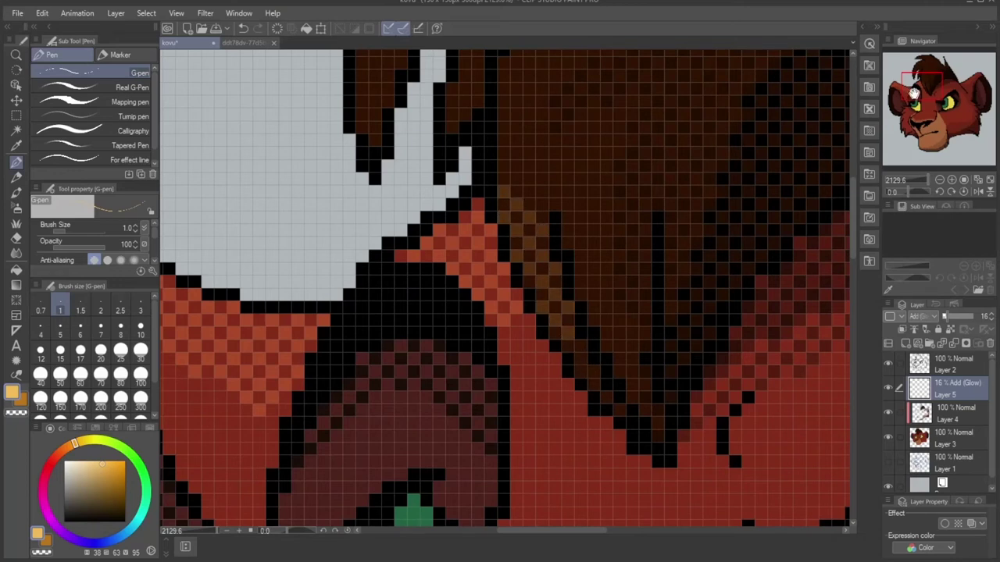
Step: Continue the checkerboard up the mane's front edge and dither the small middle hair strand
{"action": "left_click_drag", "start_coordinate": [919, 89], "coordinate": [920, 77]}
{"action": "mouse_move", "coordinate": [561, 380]}
{"action": "left_mouse_down"}
{"action": "mouse_move", "coordinate": [536, 352]}
{"action": "mouse_move", "coordinate": [560, 351]}
{"action": "left_mouse_up"}
{"action": "mouse_move", "coordinate": [535, 300]}
{"action": "left_mouse_down"}
{"action": "mouse_move", "coordinate": [546, 275]}
{"action": "mouse_move", "coordinate": [521, 259]}
{"action": "mouse_move", "coordinate": [549, 253]}
{"action": "mouse_move", "coordinate": [523, 247]}
{"action": "mouse_move", "coordinate": [562, 322]}
{"action": "mouse_move", "coordinate": [570, 318]}
{"action": "mouse_move", "coordinate": [528, 241]}
{"action": "mouse_move", "coordinate": [538, 245]}
{"action": "mouse_move", "coordinate": [537, 223]}
{"action": "mouse_move", "coordinate": [568, 184]}
{"action": "mouse_move", "coordinate": [552, 210]}
{"action": "mouse_move", "coordinate": [564, 200]}
{"action": "mouse_move", "coordinate": [543, 197]}
{"action": "mouse_move", "coordinate": [554, 189]}
{"action": "mouse_move", "coordinate": [651, 266]}
{"action": "left_mouse_up"}
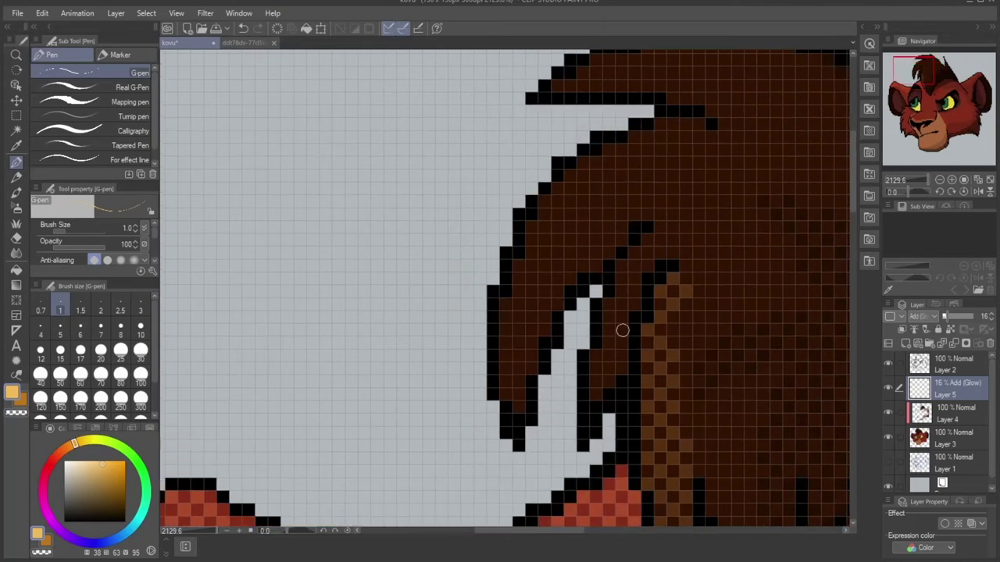
{"action": "left_click_drag", "start_coordinate": [606, 342], "coordinate": [592, 384]}
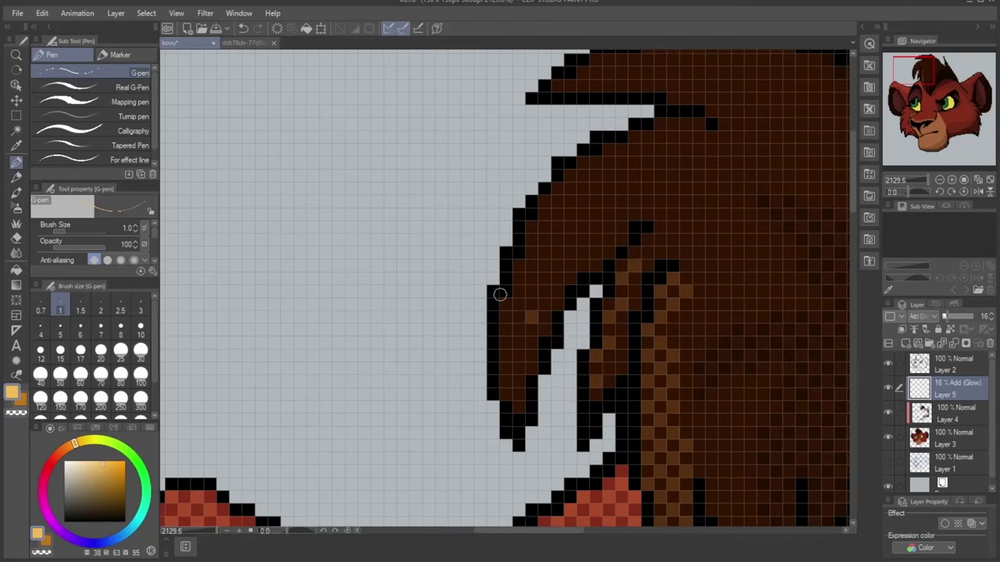
Step: Dither highlights on the outermost front hair strand from its tip up along the curved outer edge
{"action": "mouse_move", "coordinate": [508, 326]}
{"action": "left_mouse_down"}
{"action": "mouse_move", "coordinate": [504, 374]}
{"action": "mouse_move", "coordinate": [530, 341]}
{"action": "mouse_move", "coordinate": [504, 393]}
{"action": "mouse_move", "coordinate": [527, 375]}
{"action": "mouse_move", "coordinate": [524, 408]}
{"action": "left_mouse_up"}
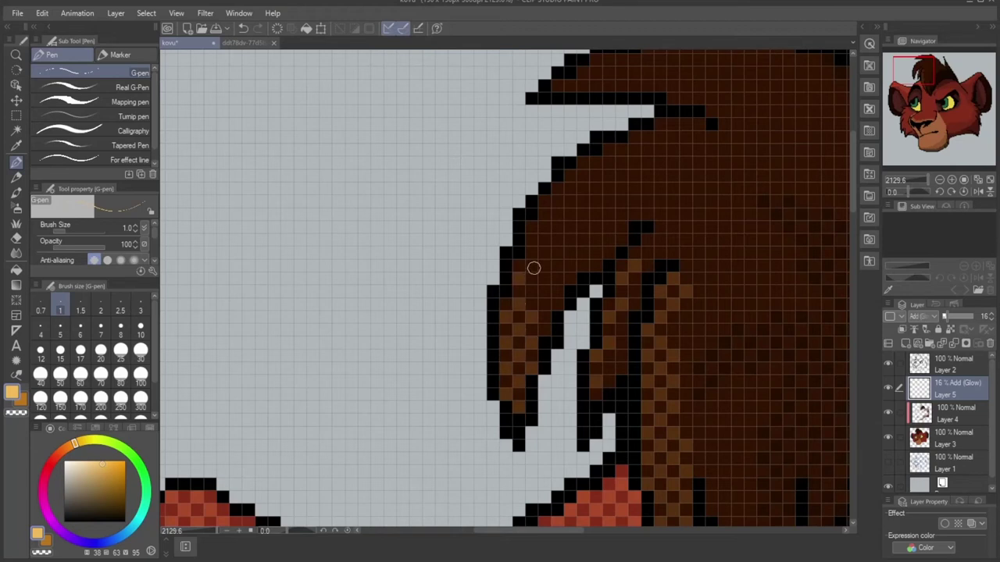
{"action": "left_click", "coordinate": [532, 290]}
{"action": "left_click_drag", "start_coordinate": [927, 73], "coordinate": [916, 68]}
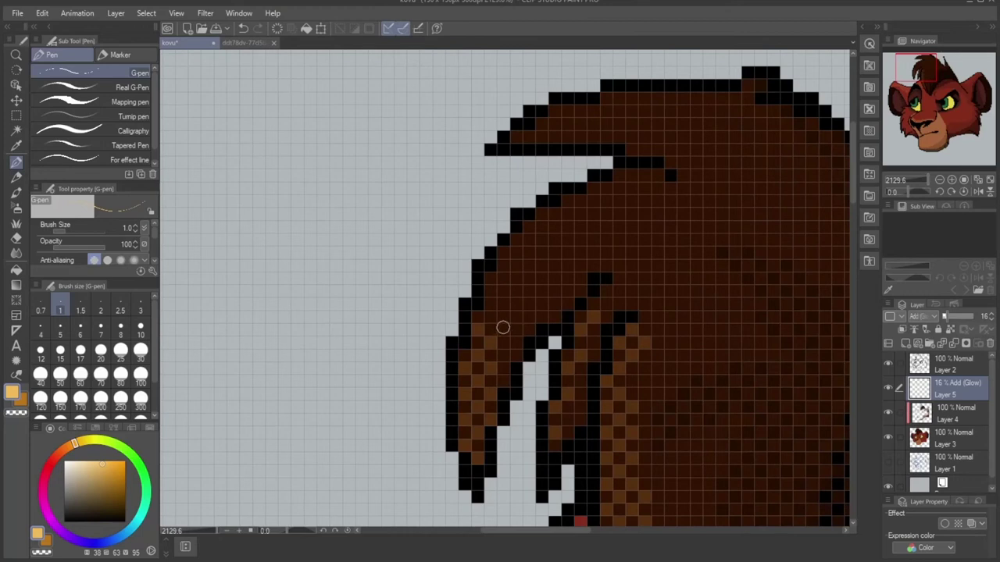
{"action": "mouse_move", "coordinate": [503, 328]}
{"action": "left_mouse_down"}
{"action": "mouse_move", "coordinate": [502, 301]}
{"action": "mouse_move", "coordinate": [528, 302]}
{"action": "mouse_move", "coordinate": [507, 284]}
{"action": "mouse_move", "coordinate": [539, 287]}
{"action": "mouse_move", "coordinate": [534, 261]}
{"action": "left_mouse_up"}
{"action": "left_click", "coordinate": [516, 239]}
{"action": "left_click", "coordinate": [553, 248]}
{"action": "left_click", "coordinate": [540, 241]}
{"action": "left_click", "coordinate": [529, 225]}
Step: Extend the checkerboard over the top of the forelock, filling the upper pointed tuft and the hair behind it
{"action": "left_click_drag", "start_coordinate": [916, 67], "coordinate": [921, 63]}
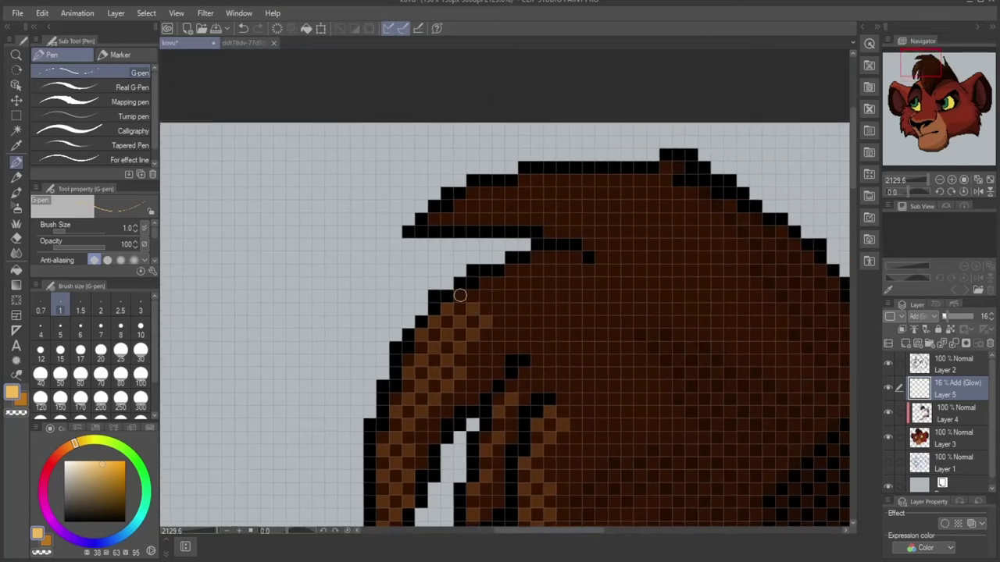
{"action": "mouse_move", "coordinate": [493, 280]}
{"action": "left_mouse_down"}
{"action": "mouse_move", "coordinate": [519, 286]}
{"action": "mouse_move", "coordinate": [510, 272]}
{"action": "mouse_move", "coordinate": [550, 285]}
{"action": "mouse_move", "coordinate": [537, 272]}
{"action": "mouse_move", "coordinate": [573, 282]}
{"action": "mouse_move", "coordinate": [557, 264]}
{"action": "mouse_move", "coordinate": [600, 286]}
{"action": "mouse_move", "coordinate": [573, 259]}
{"action": "left_mouse_up"}
{"action": "left_click_drag", "start_coordinate": [629, 283], "coordinate": [523, 181]}
{"action": "mouse_move", "coordinate": [634, 254]}
{"action": "left_mouse_down"}
{"action": "mouse_move", "coordinate": [611, 251]}
{"action": "mouse_move", "coordinate": [554, 182]}
{"action": "mouse_move", "coordinate": [569, 178]}
{"action": "mouse_move", "coordinate": [639, 240]}
{"action": "left_mouse_up"}
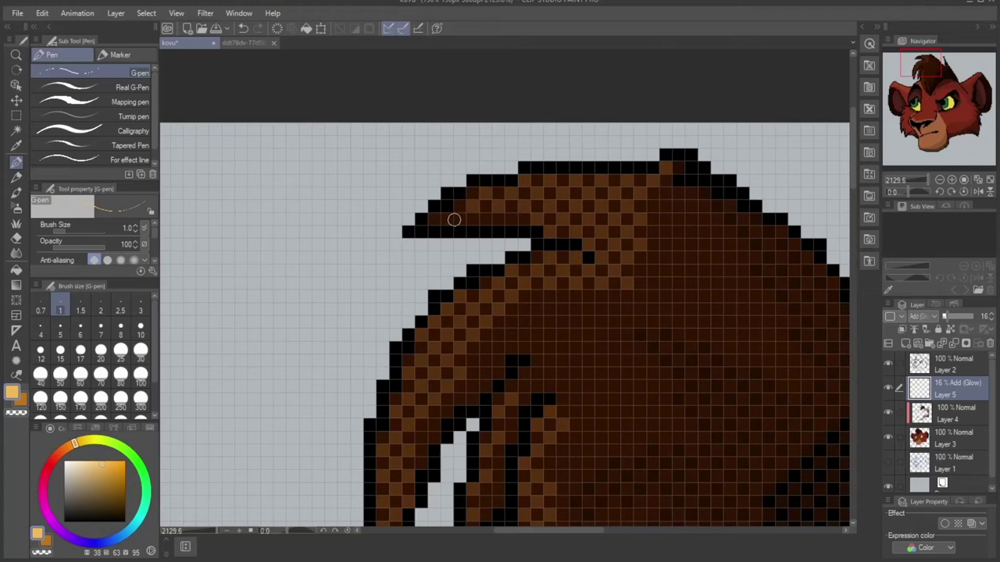
{"action": "left_click_drag", "start_coordinate": [922, 68], "coordinate": [915, 69]}
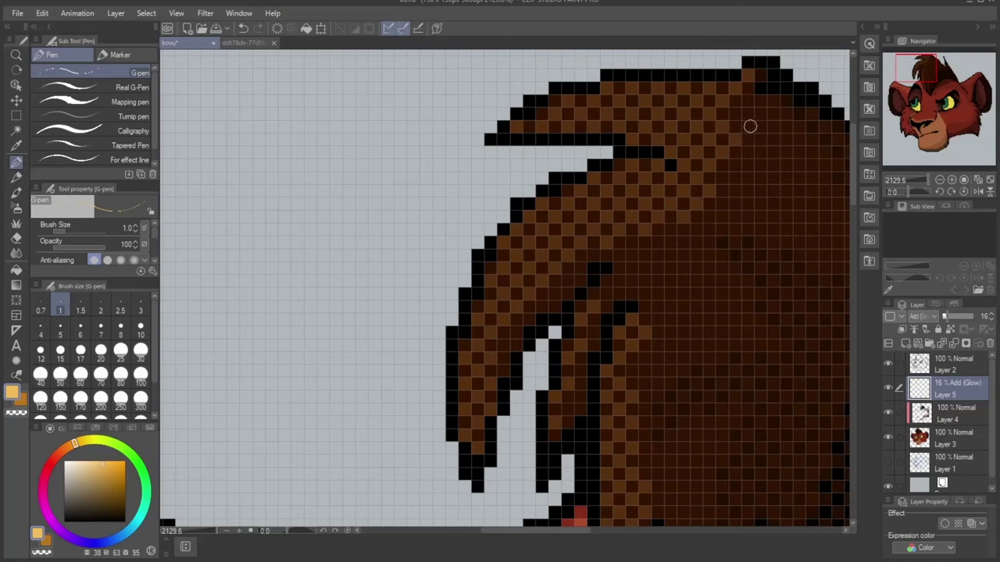
Step: Dither highlights down the red forehead fur between the far eye's outline and the mane tip
{"action": "mouse_move", "coordinate": [923, 91]}
{"action": "left_mouse_down"}
{"action": "mouse_move", "coordinate": [923, 68]}
{"action": "mouse_move", "coordinate": [917, 95]}
{"action": "left_mouse_up"}
{"action": "left_click", "coordinate": [594, 155]}
{"action": "left_click", "coordinate": [607, 174]}
{"action": "left_click", "coordinate": [623, 182]}
{"action": "left_click", "coordinate": [623, 198]}
{"action": "left_click", "coordinate": [634, 201]}
{"action": "left_click", "coordinate": [635, 222]}
{"action": "left_click", "coordinate": [616, 213]}
{"action": "left_click", "coordinate": [596, 205]}
{"action": "left_click", "coordinate": [607, 197]}
{"action": "left_click", "coordinate": [597, 207]}
{"action": "left_click", "coordinate": [596, 183]}
{"action": "left_click", "coordinate": [584, 170]}
{"action": "left_click", "coordinate": [596, 234]}
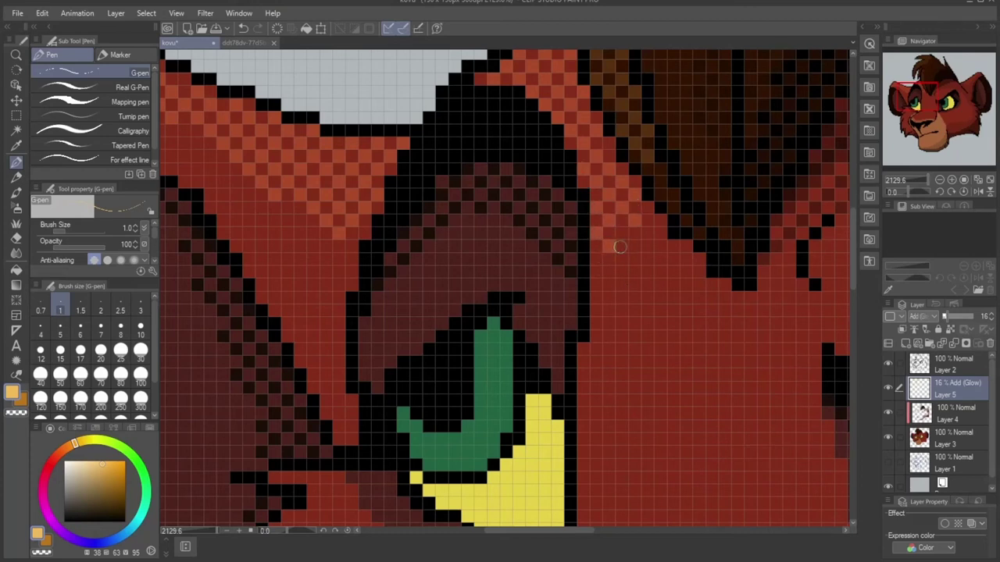
Step: Continue the forehead checkerboard downward beside the upper part of the far eye's outline
{"action": "left_click_drag", "start_coordinate": [640, 248], "coordinate": [547, 135]}
{"action": "left_click", "coordinate": [541, 158]}
{"action": "left_click", "coordinate": [529, 173]}
{"action": "left_click", "coordinate": [516, 185]}
{"action": "left_click", "coordinate": [504, 199]}
{"action": "left_click", "coordinate": [504, 173]}
{"action": "left_click", "coordinate": [516, 160]}
{"action": "left_click", "coordinate": [529, 146]}
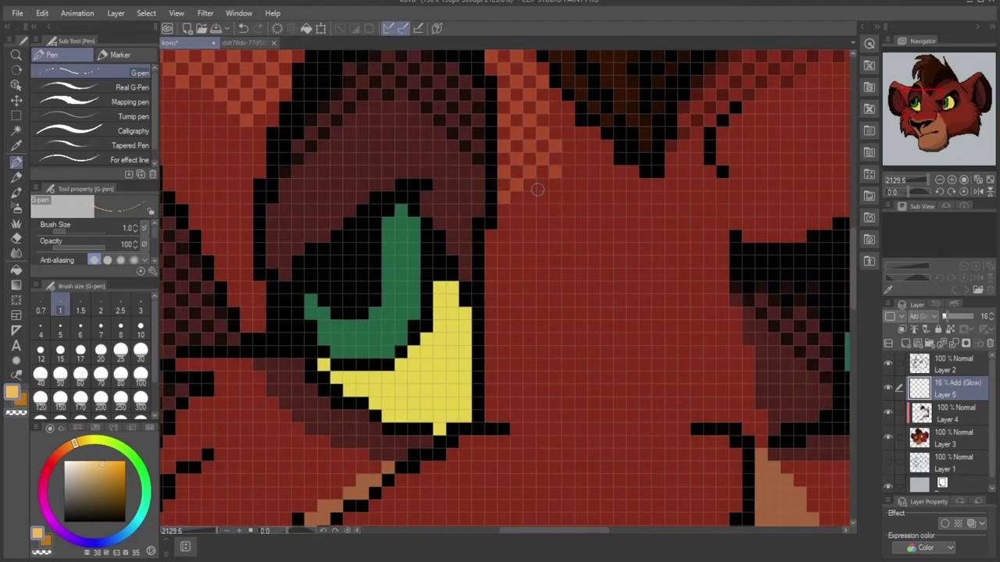
Step: Extend a narrow checkerboard strip down along the far eye's inner edge to its lower lid line
{"action": "left_click", "coordinate": [504, 223]}
{"action": "left_click", "coordinate": [492, 237]}
{"action": "left_click", "coordinate": [491, 261]}
{"action": "left_click", "coordinate": [504, 249]}
{"action": "left_click", "coordinate": [516, 237]}
{"action": "left_click", "coordinate": [530, 224]}
{"action": "left_click", "coordinate": [541, 212]}
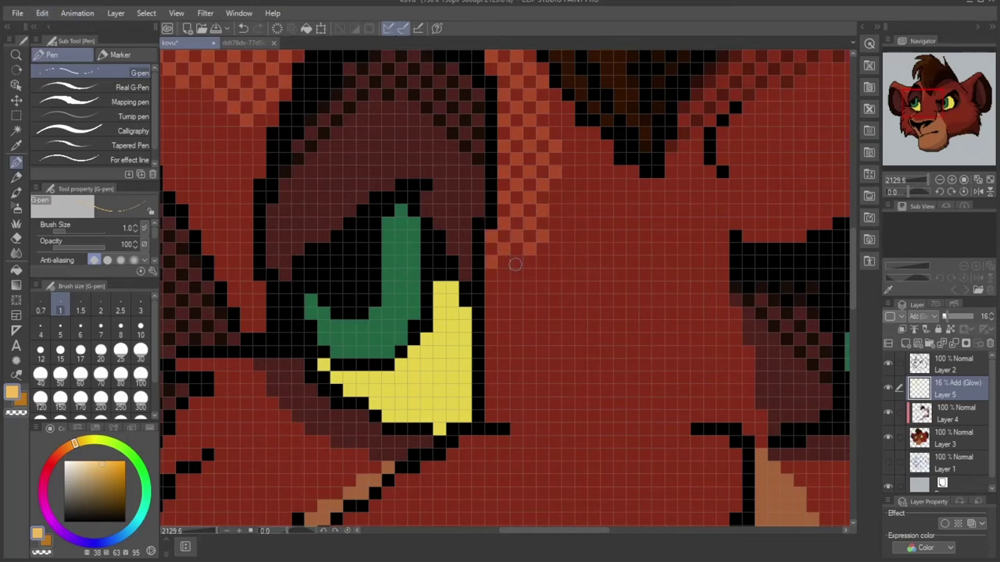
{"action": "left_click", "coordinate": [514, 264]}
{"action": "left_click", "coordinate": [504, 276]}
{"action": "left_click", "coordinate": [492, 289]}
{"action": "left_click", "coordinate": [489, 314]}
{"action": "left_click", "coordinate": [504, 300]}
{"action": "left_click", "coordinate": [517, 288]}
{"action": "mouse_move", "coordinate": [514, 311]}
{"action": "left_mouse_down"}
{"action": "mouse_move", "coordinate": [494, 343]}
{"action": "mouse_move", "coordinate": [491, 381]}
{"action": "left_mouse_up"}
{"action": "left_click", "coordinate": [491, 391]}
{"action": "left_click", "coordinate": [504, 379]}
{"action": "left_click", "coordinate": [517, 367]}
Step: Draw a diagonal highlight guide row from the far eye's inner corner to the snout tip and dot the tan nose edge
{"action": "mouse_move", "coordinate": [722, 326]}
{"action": "left_mouse_down"}
{"action": "mouse_move", "coordinate": [722, 201]}
{"action": "mouse_move", "coordinate": [754, 182]}
{"action": "left_mouse_up"}
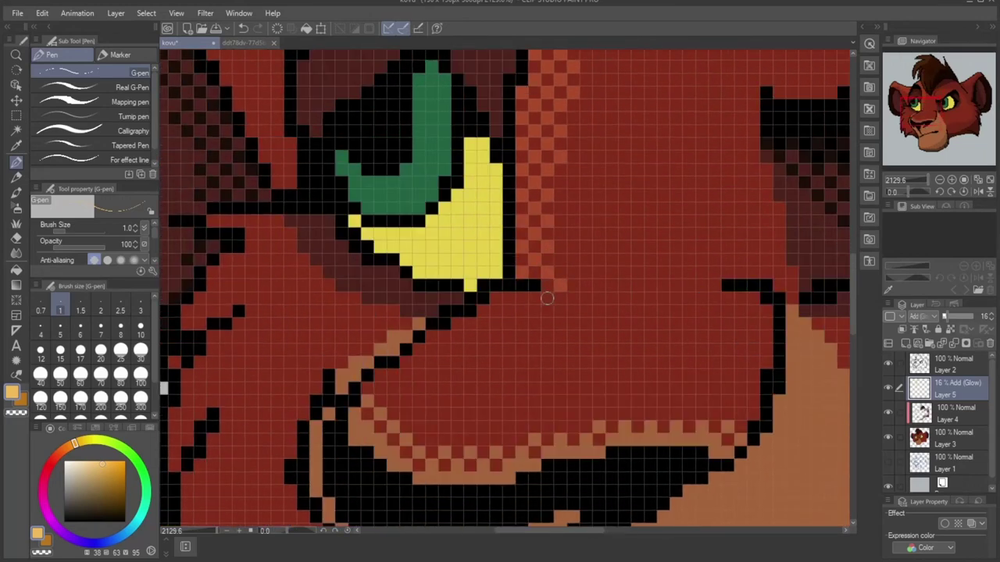
{"action": "mouse_move", "coordinate": [521, 321]}
{"action": "left_mouse_down"}
{"action": "mouse_move", "coordinate": [438, 392]}
{"action": "mouse_move", "coordinate": [380, 472]}
{"action": "mouse_move", "coordinate": [392, 448]}
{"action": "mouse_move", "coordinate": [358, 479]}
{"action": "left_mouse_up"}
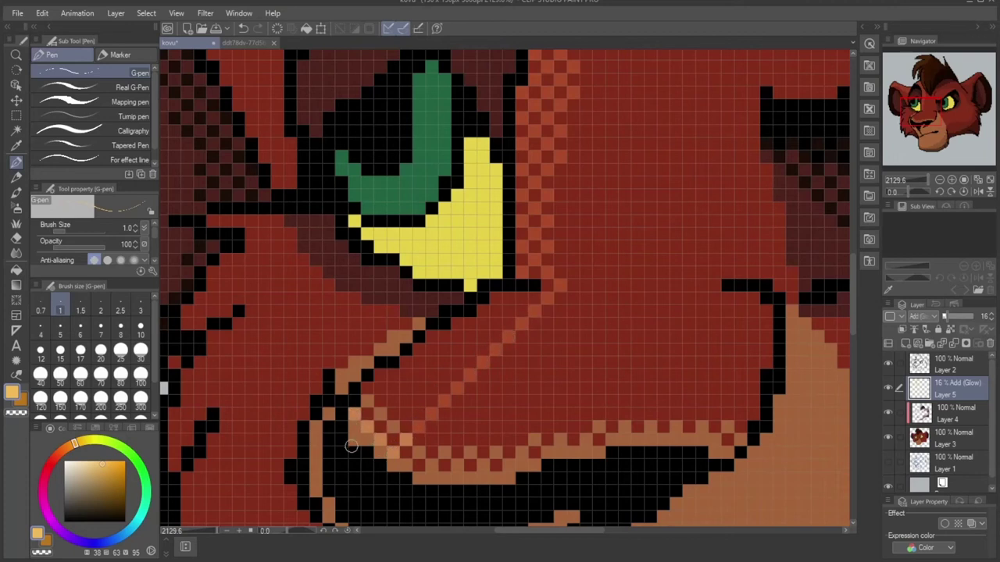
{"action": "left_click", "coordinate": [353, 443]}
{"action": "left_click", "coordinate": [380, 414]}
{"action": "left_click", "coordinate": [366, 401]}
{"action": "left_click", "coordinate": [393, 428]}
Step: Fill the area between the diagonal guide row and the snout's upper outline with a highlight checkerboard
{"action": "left_click", "coordinate": [406, 415]}
{"action": "left_click", "coordinate": [420, 400]}
{"action": "left_click", "coordinate": [432, 388]}
{"action": "left_click", "coordinate": [444, 375]}
{"action": "left_click", "coordinate": [457, 362]}
{"action": "left_click", "coordinate": [470, 350]}
{"action": "left_click", "coordinate": [482, 337]}
{"action": "left_click", "coordinate": [496, 324]}
{"action": "left_click", "coordinate": [509, 311]}
{"action": "left_click", "coordinate": [522, 298]}
{"action": "left_click", "coordinate": [496, 299]}
{"action": "mouse_move", "coordinate": [479, 308]}
{"action": "left_mouse_down"}
{"action": "mouse_move", "coordinate": [389, 396]}
{"action": "mouse_move", "coordinate": [363, 386]}
{"action": "mouse_move", "coordinate": [395, 362]}
{"action": "left_mouse_up"}
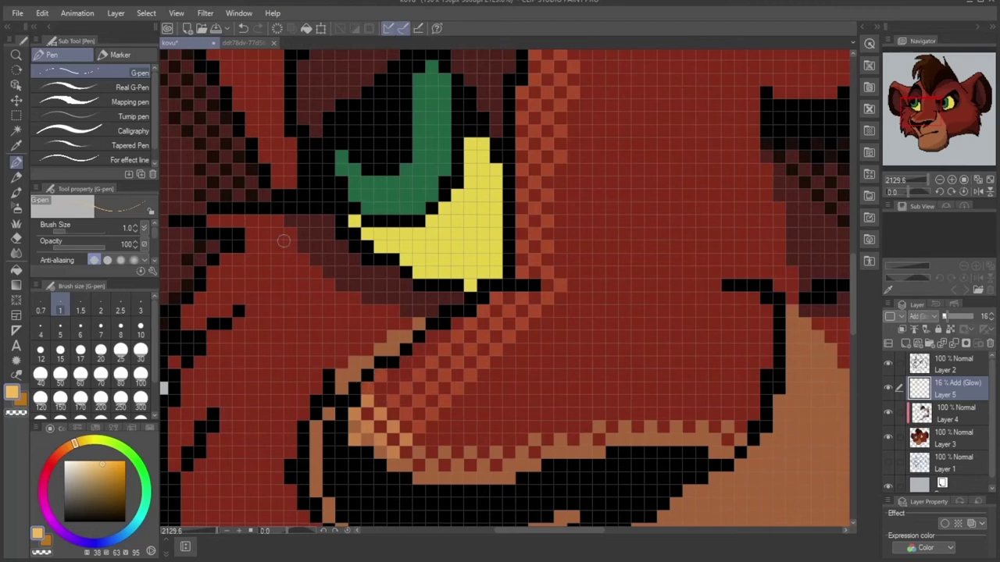
Step: Undo the last two strokes and redo the checkerboard pixels along the snout's upper outline
{"action": "left_click", "coordinate": [241, 29]}
{"action": "left_click", "coordinate": [241, 29]}
{"action": "left_click", "coordinate": [379, 387]}
{"action": "left_click", "coordinate": [393, 375]}
{"action": "left_click", "coordinate": [405, 363]}
{"action": "left_click", "coordinate": [418, 350]}
{"action": "left_click", "coordinate": [428, 339]}
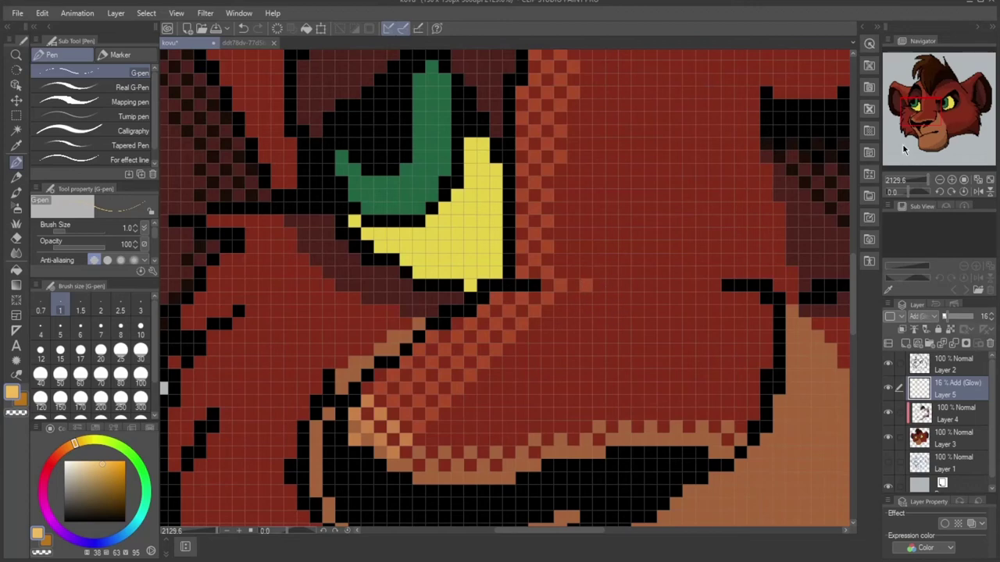
Step: Add spaced highlight pixels across the nose bridge and along the outer edge of the snout checkerboard
{"action": "left_click", "coordinate": [615, 285]}
{"action": "left_click", "coordinate": [638, 285]}
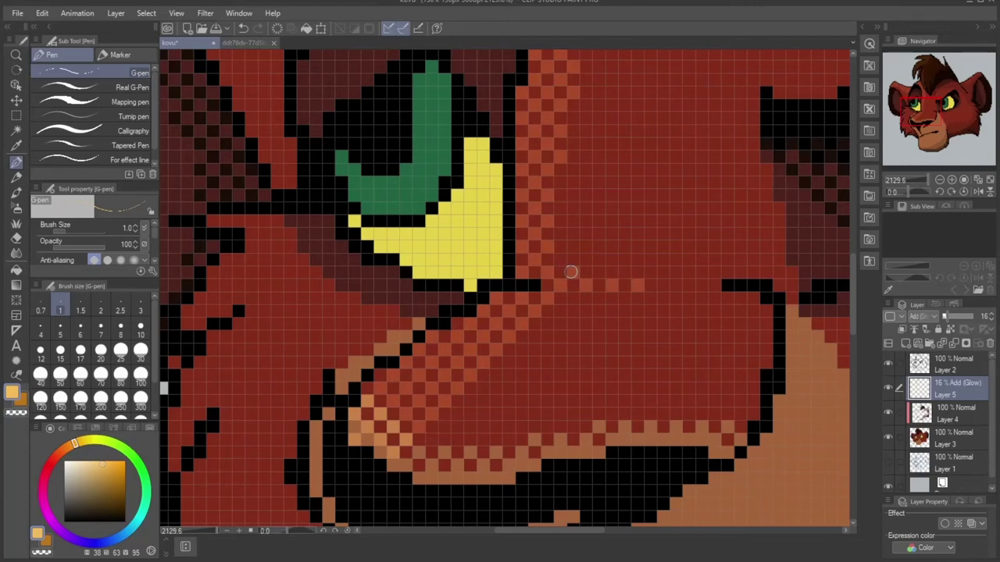
{"action": "left_click", "coordinate": [569, 298]}
{"action": "left_click", "coordinate": [560, 312]}
{"action": "left_click", "coordinate": [545, 322]}
Step: Dither highlights on the upper cheek fur between the far ear's base and the shadowed lower eyelid
{"action": "mouse_move", "coordinate": [928, 111]}
{"action": "left_mouse_down"}
{"action": "mouse_move", "coordinate": [916, 70]}
{"action": "mouse_move", "coordinate": [914, 105]}
{"action": "mouse_move", "coordinate": [888, 119]}
{"action": "left_mouse_up"}
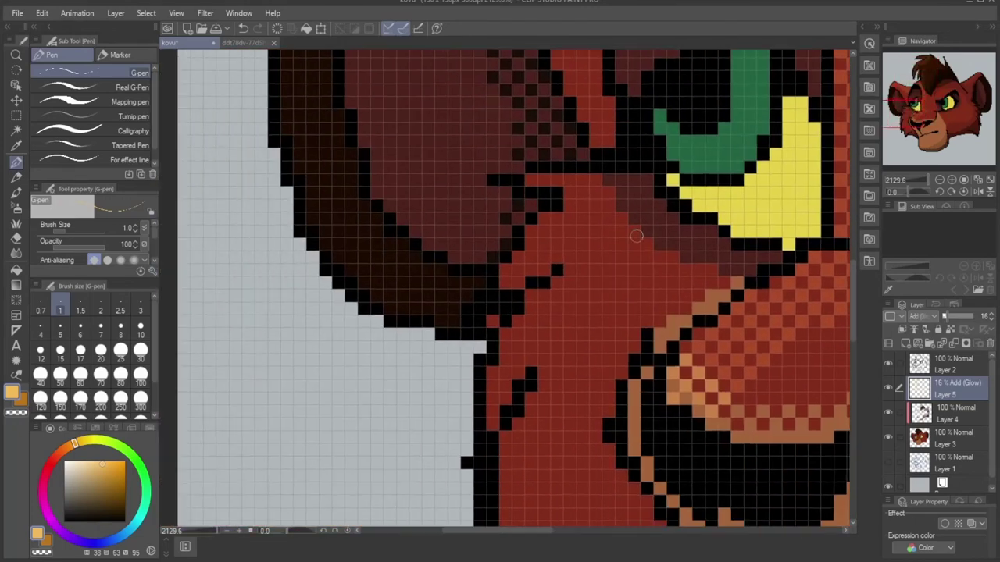
{"action": "left_click_drag", "start_coordinate": [679, 303], "coordinate": [581, 204]}
{"action": "mouse_move", "coordinate": [529, 180]}
{"action": "left_mouse_down"}
{"action": "mouse_move", "coordinate": [526, 210]}
{"action": "mouse_move", "coordinate": [581, 185]}
{"action": "mouse_move", "coordinate": [658, 263]}
{"action": "left_mouse_up"}
{"action": "mouse_move", "coordinate": [570, 219]}
{"action": "left_mouse_down"}
{"action": "mouse_move", "coordinate": [503, 286]}
{"action": "mouse_move", "coordinate": [559, 256]}
{"action": "mouse_move", "coordinate": [581, 229]}
{"action": "mouse_move", "coordinate": [531, 233]}
{"action": "left_mouse_up"}
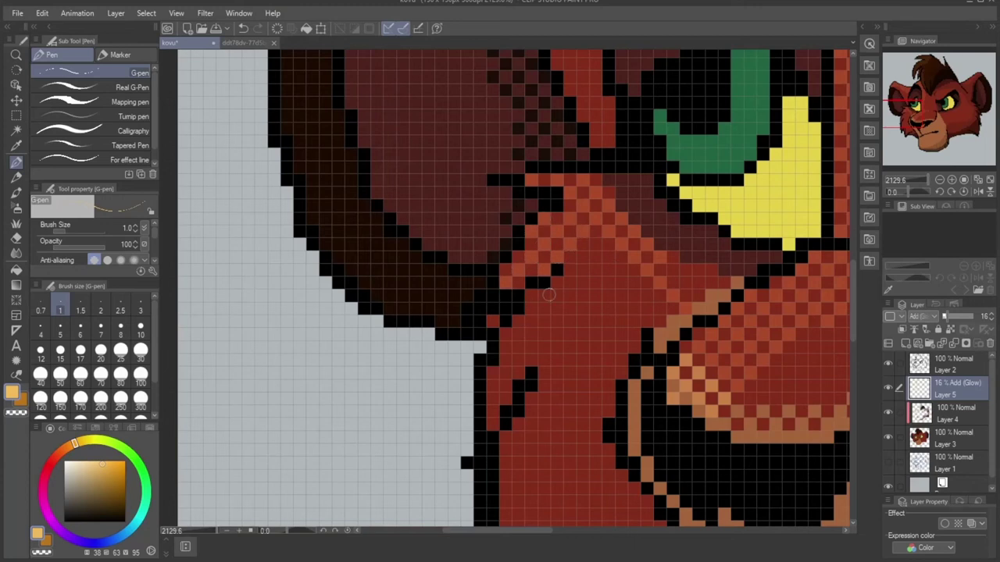
Step: Extend the cheek checkerboard downward and along the fur marks at the far side of the face
{"action": "left_click_drag", "start_coordinate": [549, 292], "coordinate": [586, 313]}
{"action": "mouse_move", "coordinate": [571, 271]}
{"action": "left_mouse_down"}
{"action": "mouse_move", "coordinate": [591, 303]}
{"action": "mouse_move", "coordinate": [605, 288]}
{"action": "mouse_move", "coordinate": [583, 257]}
{"action": "left_mouse_up"}
{"action": "left_click_drag", "start_coordinate": [596, 245], "coordinate": [646, 297]}
{"action": "left_click", "coordinate": [623, 272]}
{"action": "mouse_move", "coordinate": [534, 322]}
{"action": "left_mouse_down"}
{"action": "mouse_move", "coordinate": [497, 363]}
{"action": "mouse_move", "coordinate": [514, 321]}
{"action": "mouse_move", "coordinate": [532, 307]}
{"action": "mouse_move", "coordinate": [495, 325]}
{"action": "left_mouse_up"}
Step: Fill the cheek's inner corner below the lower eyelid with more checkerboard highlight pixels
{"action": "left_click_drag", "start_coordinate": [902, 122], "coordinate": [903, 118]}
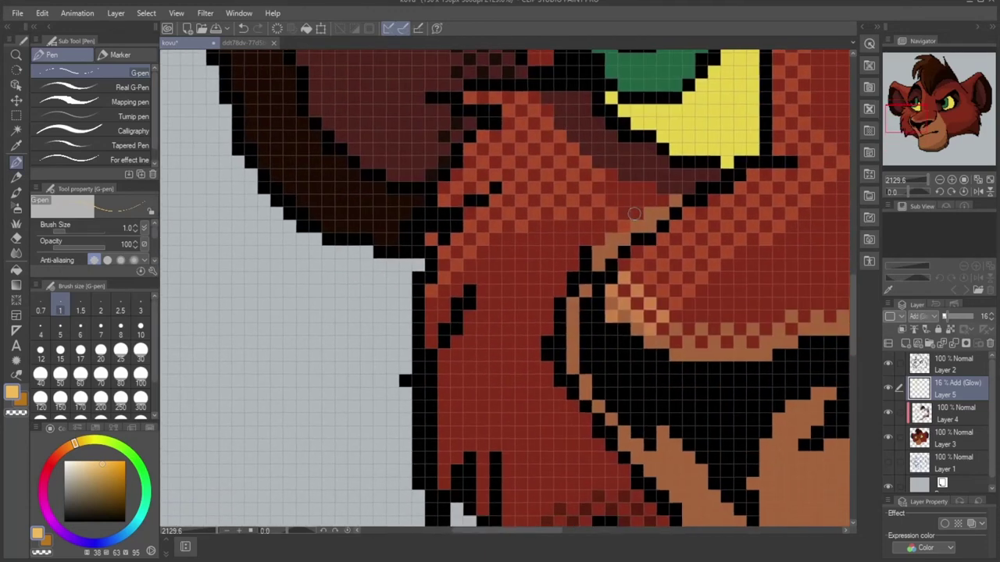
{"action": "left_click", "coordinate": [629, 202]}
{"action": "left_click", "coordinate": [612, 189]}
{"action": "left_click", "coordinate": [636, 185]}
{"action": "left_click", "coordinate": [649, 202]}
Step: Dither highlights over the dark shadow band beneath the far eye
{"action": "left_click", "coordinate": [905, 114]}
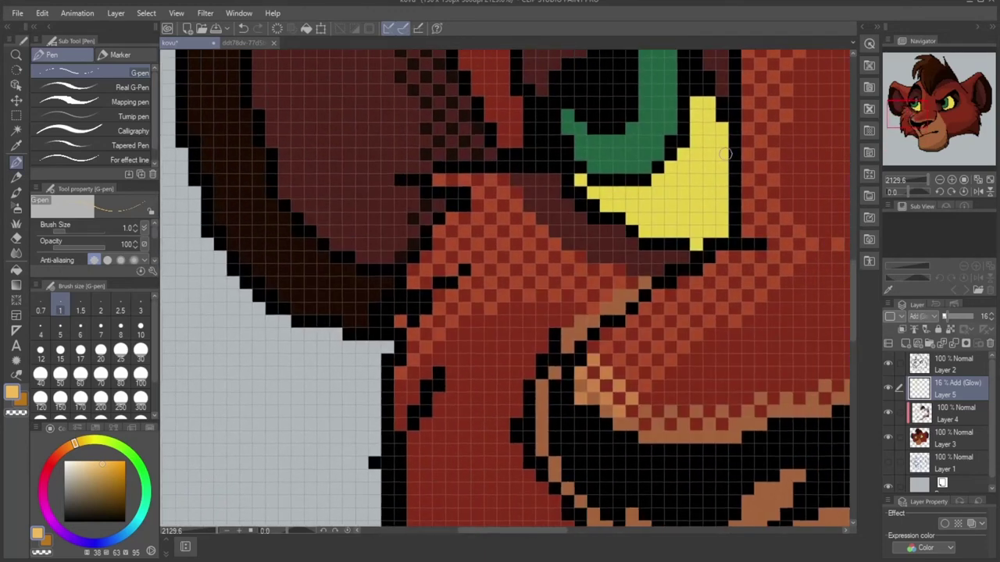
{"action": "mouse_move", "coordinate": [548, 219]}
{"action": "left_mouse_down"}
{"action": "mouse_move", "coordinate": [553, 192]}
{"action": "mouse_move", "coordinate": [529, 190]}
{"action": "mouse_move", "coordinate": [543, 178]}
{"action": "mouse_move", "coordinate": [516, 178]}
{"action": "left_mouse_up"}
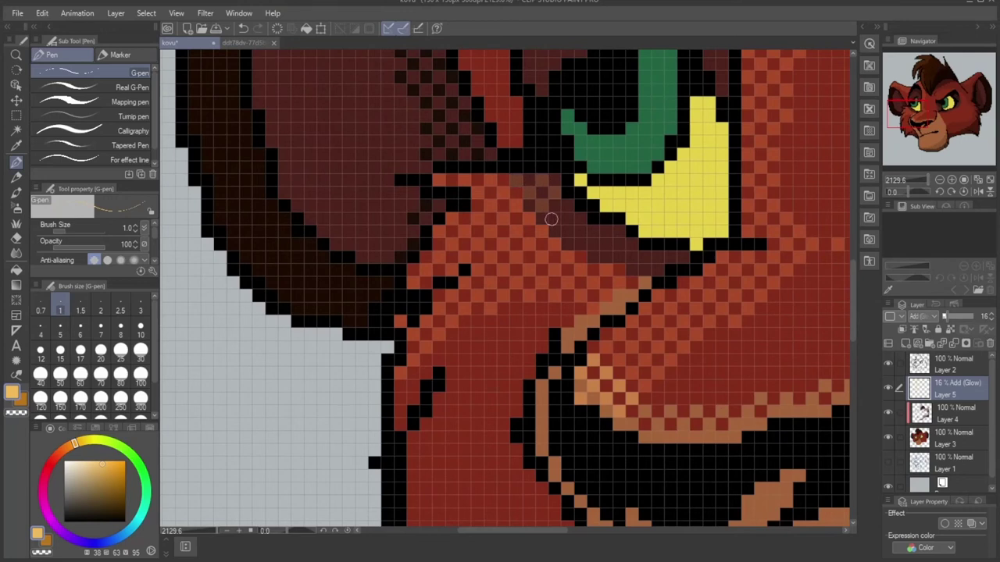
{"action": "mouse_move", "coordinate": [551, 220]}
{"action": "left_mouse_down"}
{"action": "mouse_move", "coordinate": [575, 246]}
{"action": "mouse_move", "coordinate": [591, 233]}
{"action": "mouse_move", "coordinate": [591, 257]}
{"action": "mouse_move", "coordinate": [619, 230]}
{"action": "mouse_move", "coordinate": [616, 256]}
{"action": "mouse_move", "coordinate": [630, 244]}
{"action": "mouse_move", "coordinate": [630, 268]}
{"action": "mouse_move", "coordinate": [668, 255]}
{"action": "left_mouse_up"}
Step: Dot alternating highlight pixels down the muzzle's narrow tan rim from below the eye, undoing one stroke along the way
{"action": "mouse_move", "coordinate": [916, 125]}
{"action": "left_mouse_down"}
{"action": "mouse_move", "coordinate": [920, 142]}
{"action": "mouse_move", "coordinate": [911, 146]}
{"action": "mouse_move", "coordinate": [916, 134]}
{"action": "left_mouse_up"}
{"action": "left_click", "coordinate": [591, 167]}
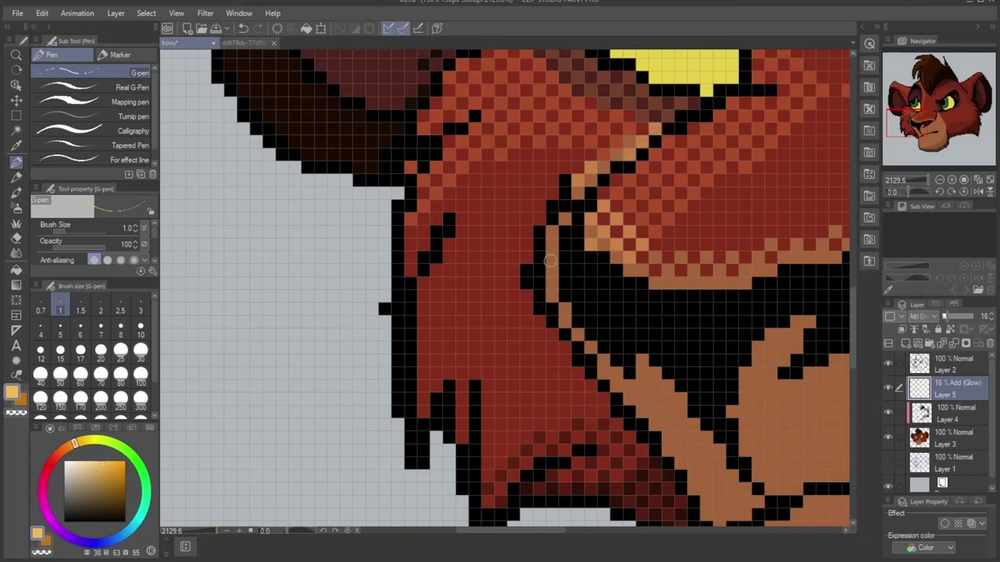
{"action": "mouse_move", "coordinate": [551, 244]}
{"action": "left_mouse_down"}
{"action": "mouse_move", "coordinate": [551, 315]}
{"action": "mouse_move", "coordinate": [555, 285]}
{"action": "mouse_move", "coordinate": [574, 313]}
{"action": "mouse_move", "coordinate": [563, 320]}
{"action": "mouse_move", "coordinate": [633, 404]}
{"action": "left_mouse_up"}
{"action": "left_click", "coordinate": [42, 14]}
{"action": "left_click", "coordinate": [49, 28]}
{"action": "left_click", "coordinate": [629, 387]}
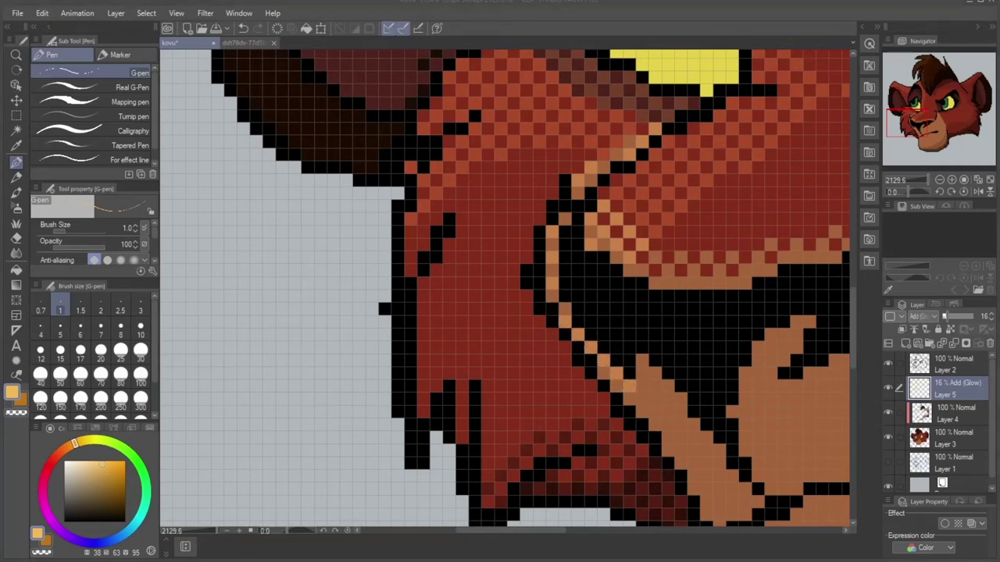
Step: Continue the highlight pixels diagonally down the tan muzzle strip to the corner of the mouth
{"action": "mouse_move", "coordinate": [908, 129]}
{"action": "left_mouse_down"}
{"action": "mouse_move", "coordinate": [942, 109]}
{"action": "mouse_move", "coordinate": [920, 131]}
{"action": "left_mouse_up"}
{"action": "left_click", "coordinate": [917, 137]}
{"action": "left_click", "coordinate": [499, 173]}
{"action": "mouse_move", "coordinate": [512, 186]}
{"action": "left_mouse_down"}
{"action": "mouse_move", "coordinate": [593, 280]}
{"action": "mouse_move", "coordinate": [599, 273]}
{"action": "mouse_move", "coordinate": [643, 312]}
{"action": "mouse_move", "coordinate": [643, 326]}
{"action": "mouse_move", "coordinate": [619, 329]}
{"action": "mouse_move", "coordinate": [614, 316]}
{"action": "mouse_move", "coordinate": [574, 354]}
{"action": "mouse_move", "coordinate": [587, 366]}
{"action": "mouse_move", "coordinate": [627, 329]}
{"action": "mouse_move", "coordinate": [645, 339]}
{"action": "mouse_move", "coordinate": [575, 407]}
{"action": "mouse_move", "coordinate": [574, 429]}
{"action": "mouse_move", "coordinate": [657, 351]}
{"action": "left_mouse_up"}
Step: Dither highlights over the far side of the chin from below the mouth corner down towards the shadow
{"action": "left_click", "coordinate": [588, 443]}
{"action": "mouse_move", "coordinate": [601, 426]}
{"action": "left_mouse_down"}
{"action": "mouse_move", "coordinate": [663, 365]}
{"action": "mouse_move", "coordinate": [670, 335]}
{"action": "left_mouse_up"}
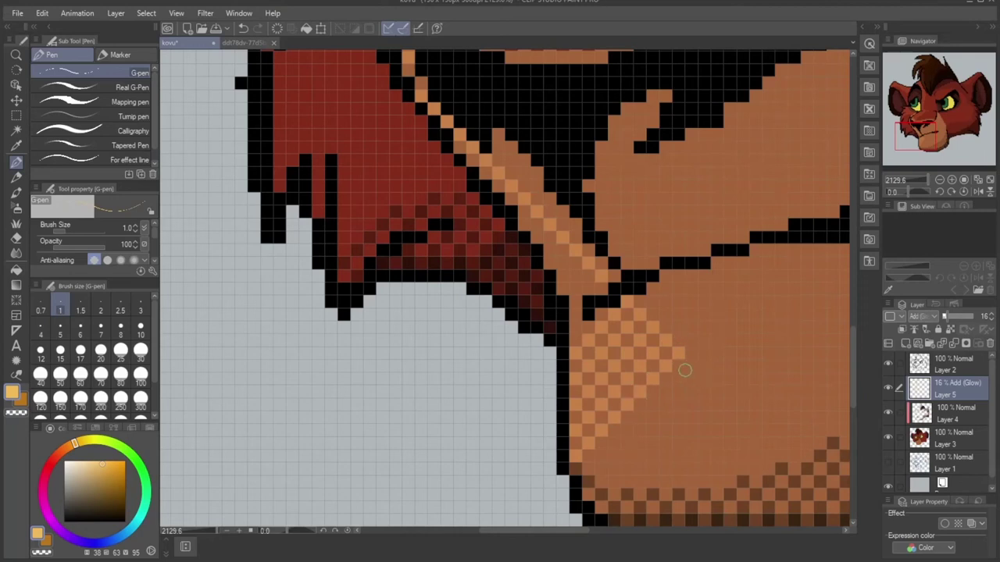
{"action": "mouse_move", "coordinate": [681, 371]}
{"action": "left_mouse_down"}
{"action": "mouse_move", "coordinate": [610, 444]}
{"action": "mouse_move", "coordinate": [623, 453]}
{"action": "mouse_move", "coordinate": [670, 412]}
{"action": "mouse_move", "coordinate": [651, 450]}
{"action": "mouse_move", "coordinate": [673, 460]}
{"action": "left_mouse_up"}
{"action": "left_click_drag", "start_coordinate": [691, 369], "coordinate": [692, 393]}
{"action": "mouse_move", "coordinate": [691, 440]}
{"action": "left_mouse_down"}
{"action": "mouse_move", "coordinate": [723, 402]}
{"action": "mouse_move", "coordinate": [707, 426]}
{"action": "mouse_move", "coordinate": [702, 380]}
{"action": "mouse_move", "coordinate": [731, 404]}
{"action": "left_mouse_up"}
Step: Widen the chin checkerboard towards the middle of the chin, shaping its inner edge into a point
{"action": "left_click_drag", "start_coordinate": [919, 148], "coordinate": [918, 134]}
{"action": "mouse_move", "coordinate": [612, 355]}
{"action": "left_mouse_down"}
{"action": "mouse_move", "coordinate": [661, 397]}
{"action": "mouse_move", "coordinate": [664, 414]}
{"action": "mouse_move", "coordinate": [686, 417]}
{"action": "mouse_move", "coordinate": [661, 383]}
{"action": "mouse_move", "coordinate": [672, 370]}
{"action": "mouse_move", "coordinate": [657, 353]}
{"action": "mouse_move", "coordinate": [632, 355]}
{"action": "mouse_move", "coordinate": [658, 360]}
{"action": "mouse_move", "coordinate": [650, 343]}
{"action": "mouse_move", "coordinate": [677, 340]}
{"action": "left_mouse_up"}
{"action": "left_click", "coordinate": [690, 404]}
{"action": "left_click", "coordinate": [689, 379]}
{"action": "left_click", "coordinate": [689, 354]}
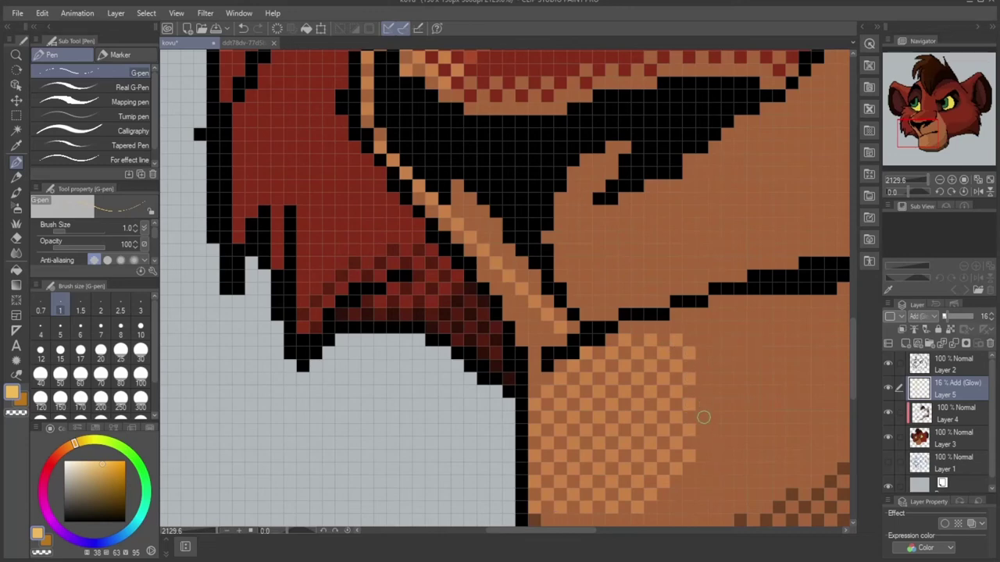
{"action": "mouse_move", "coordinate": [703, 418]}
{"action": "left_mouse_down"}
{"action": "mouse_move", "coordinate": [704, 427]}
{"action": "mouse_move", "coordinate": [716, 397]}
{"action": "mouse_move", "coordinate": [707, 441]}
{"action": "left_mouse_up"}
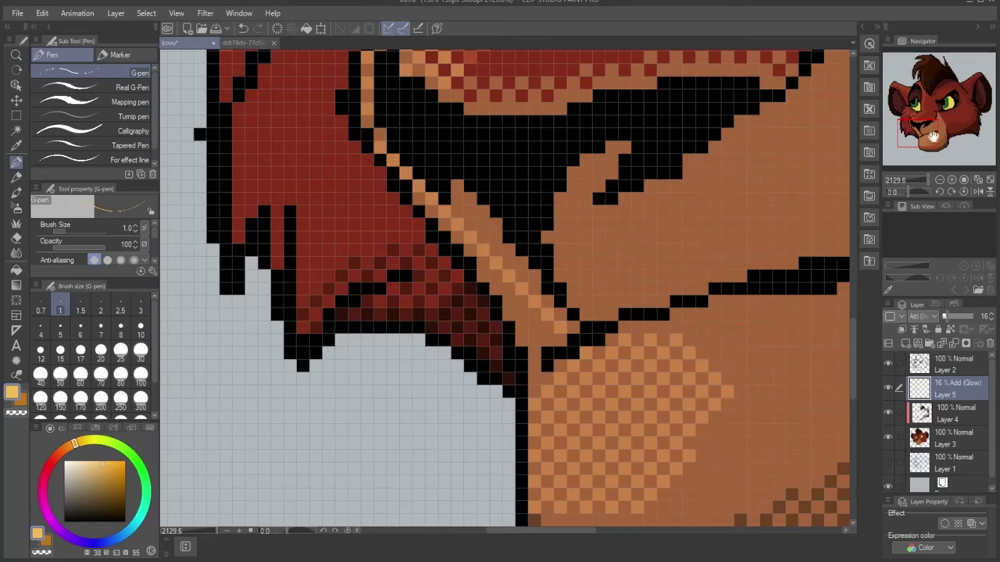
{"action": "left_click_drag", "start_coordinate": [937, 139], "coordinate": [924, 130]}
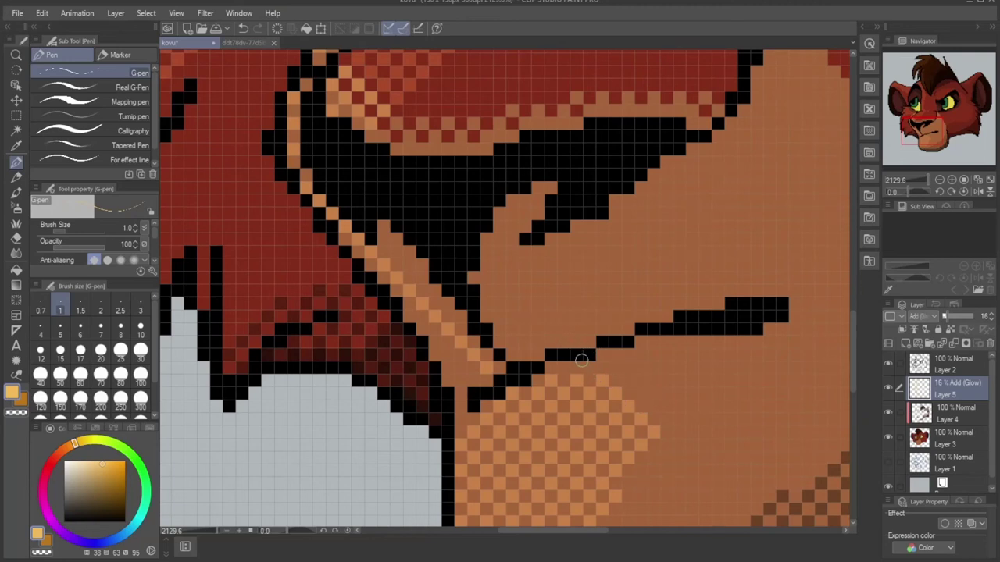
Step: Dither a highlight patch on the upper lip above the mouth line, then erase its lower edge and the pixels along the narrow muzzle strip
{"action": "mouse_move", "coordinate": [564, 343]}
{"action": "left_mouse_down"}
{"action": "mouse_move", "coordinate": [530, 306]}
{"action": "mouse_move", "coordinate": [592, 244]}
{"action": "mouse_move", "coordinate": [617, 265]}
{"action": "mouse_move", "coordinate": [614, 241]}
{"action": "mouse_move", "coordinate": [688, 311]}
{"action": "mouse_move", "coordinate": [680, 301]}
{"action": "mouse_move", "coordinate": [654, 315]}
{"action": "mouse_move", "coordinate": [665, 315]}
{"action": "mouse_move", "coordinate": [641, 293]}
{"action": "mouse_move", "coordinate": [632, 310]}
{"action": "mouse_move", "coordinate": [589, 333]}
{"action": "left_mouse_up"}
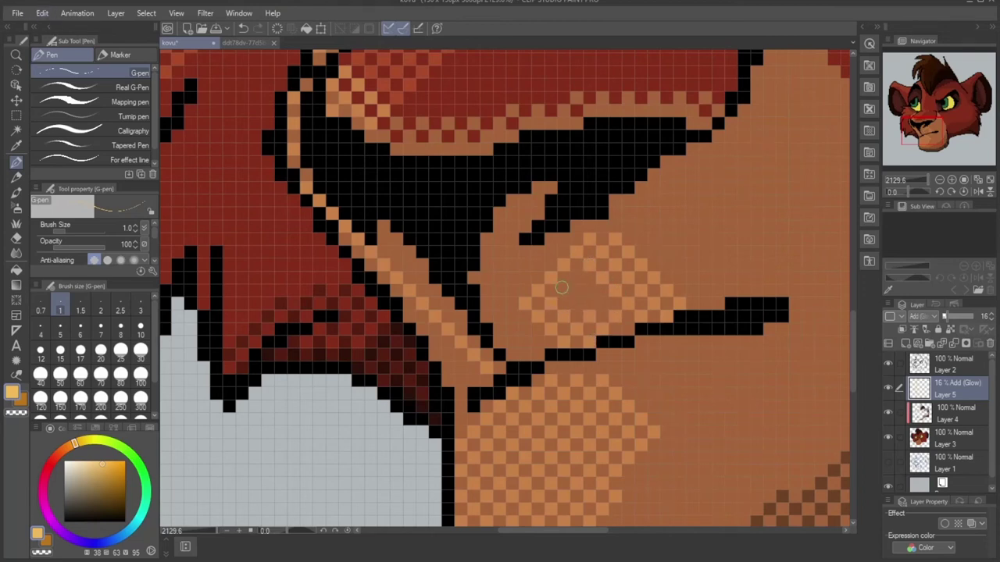
{"action": "mouse_move", "coordinate": [562, 287]}
{"action": "left_mouse_down"}
{"action": "mouse_move", "coordinate": [586, 275]}
{"action": "mouse_move", "coordinate": [625, 329]}
{"action": "left_mouse_up"}
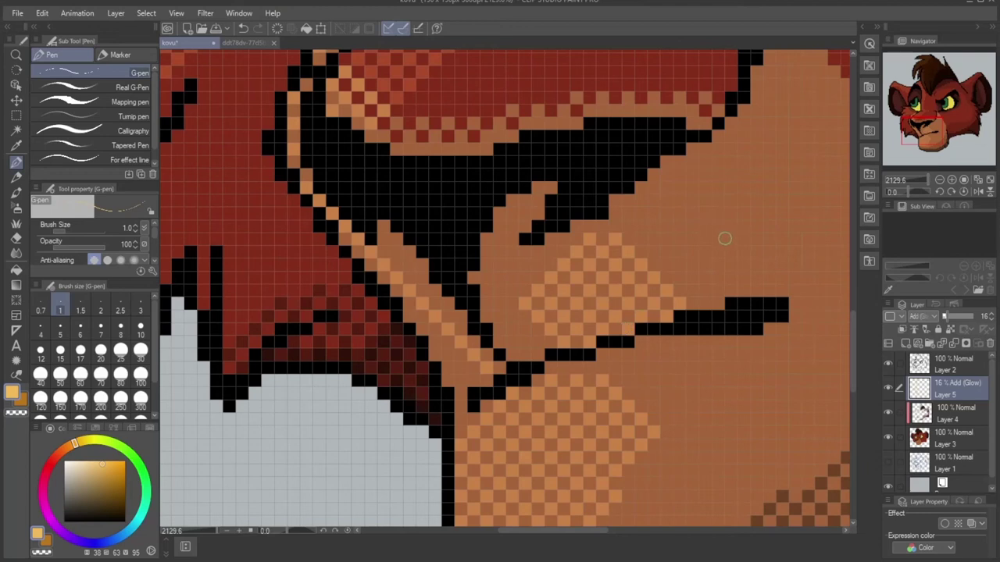
{"action": "mouse_move", "coordinate": [704, 302]}
{"action": "left_mouse_down"}
{"action": "mouse_move", "coordinate": [633, 226]}
{"action": "mouse_move", "coordinate": [678, 250]}
{"action": "mouse_move", "coordinate": [721, 297]}
{"action": "mouse_move", "coordinate": [706, 278]}
{"action": "mouse_move", "coordinate": [718, 288]}
{"action": "mouse_move", "coordinate": [706, 250]}
{"action": "mouse_move", "coordinate": [725, 250]}
{"action": "mouse_move", "coordinate": [692, 237]}
{"action": "mouse_move", "coordinate": [726, 248]}
{"action": "mouse_move", "coordinate": [717, 242]}
{"action": "mouse_move", "coordinate": [741, 236]}
{"action": "left_mouse_up"}
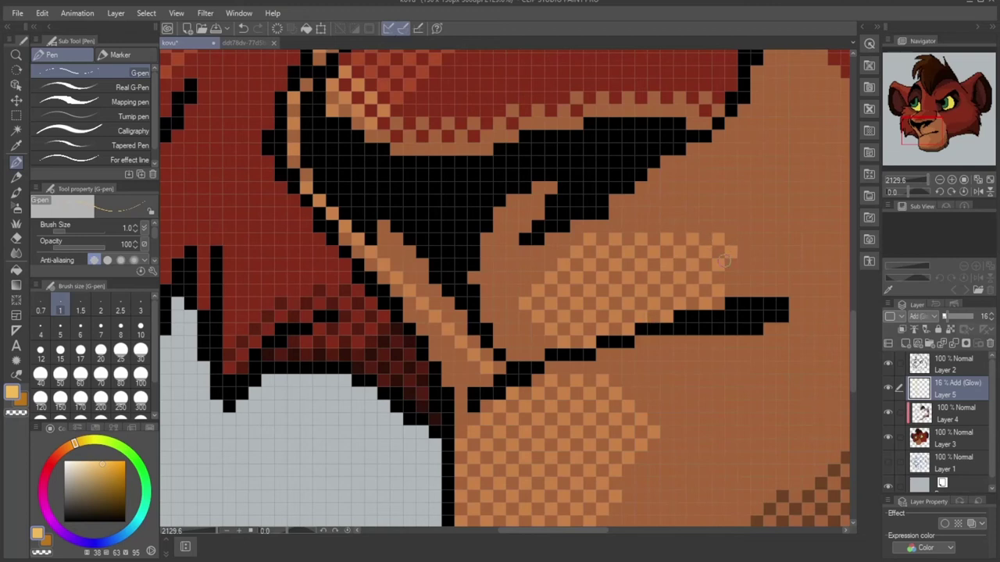
{"action": "mouse_move", "coordinate": [629, 226]}
{"action": "left_mouse_down"}
{"action": "mouse_move", "coordinate": [704, 226]}
{"action": "mouse_move", "coordinate": [657, 213]}
{"action": "mouse_move", "coordinate": [696, 214]}
{"action": "mouse_move", "coordinate": [677, 238]}
{"action": "mouse_move", "coordinate": [714, 261]}
{"action": "left_mouse_up"}
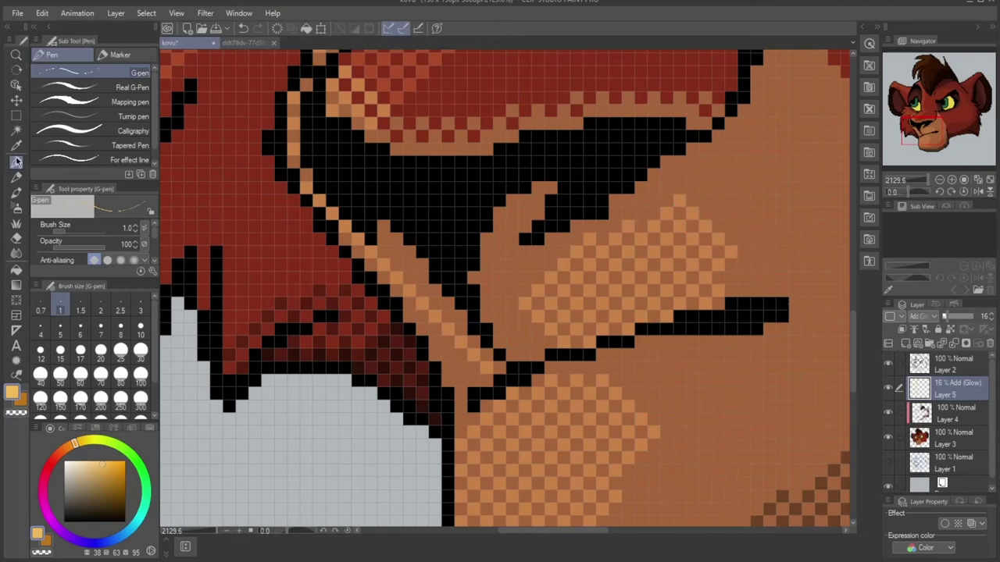
{"action": "key", "text": "e"}
{"action": "mouse_move", "coordinate": [571, 353]}
{"action": "left_mouse_down"}
{"action": "mouse_move", "coordinate": [685, 318]}
{"action": "mouse_move", "coordinate": [478, 362]}
{"action": "mouse_move", "coordinate": [363, 231]}
{"action": "left_mouse_up"}
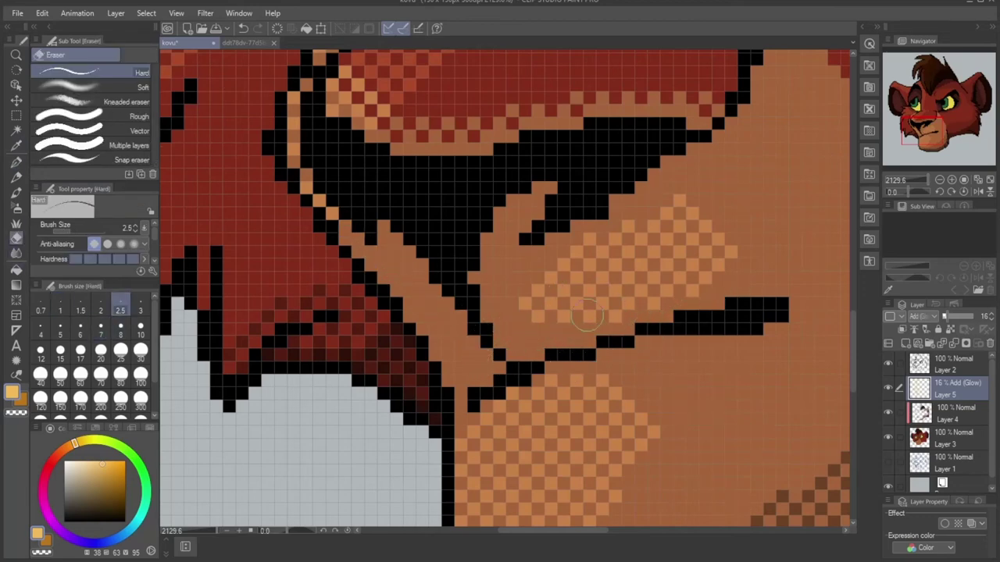
Step: Dither a highlight band across the cheek below the near eye, erasing the stray diagonal line of pixels beneath it
{"action": "scroll", "coordinate": [758, 223], "scroll_direction": "down", "scroll_amount": 5}
{"action": "scroll", "coordinate": [716, 239], "scroll_direction": "up", "scroll_amount": 4}
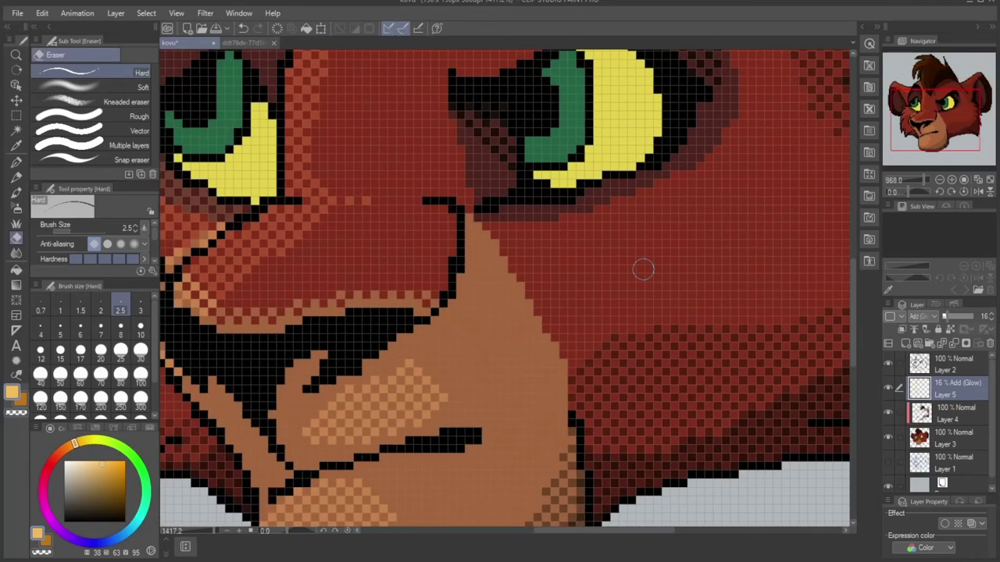
{"action": "scroll", "coordinate": [672, 262], "scroll_direction": "down", "scroll_amount": 2}
{"action": "scroll", "coordinate": [734, 234], "scroll_direction": "up", "scroll_amount": 2}
{"action": "key", "text": "p"}
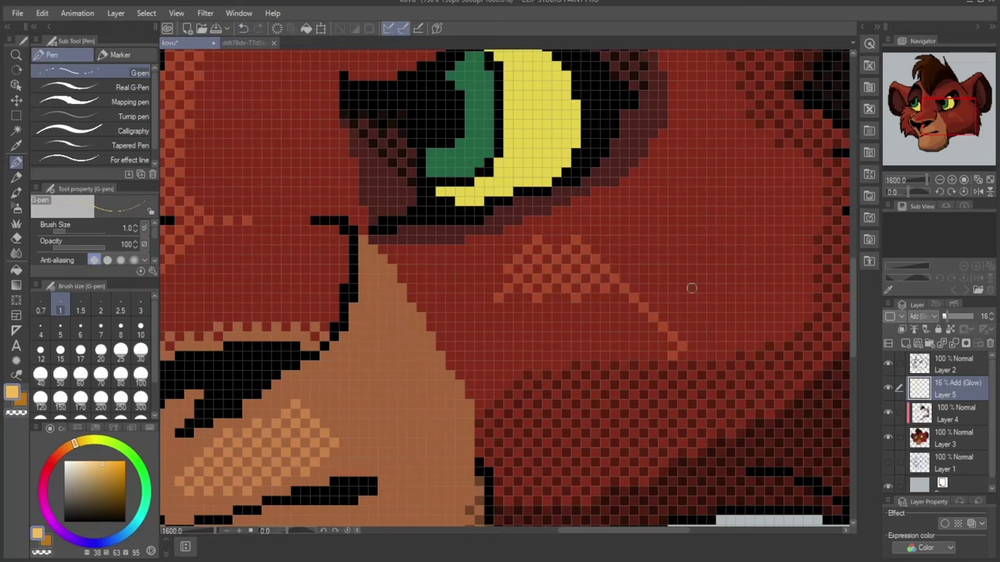
{"action": "key", "text": "e"}
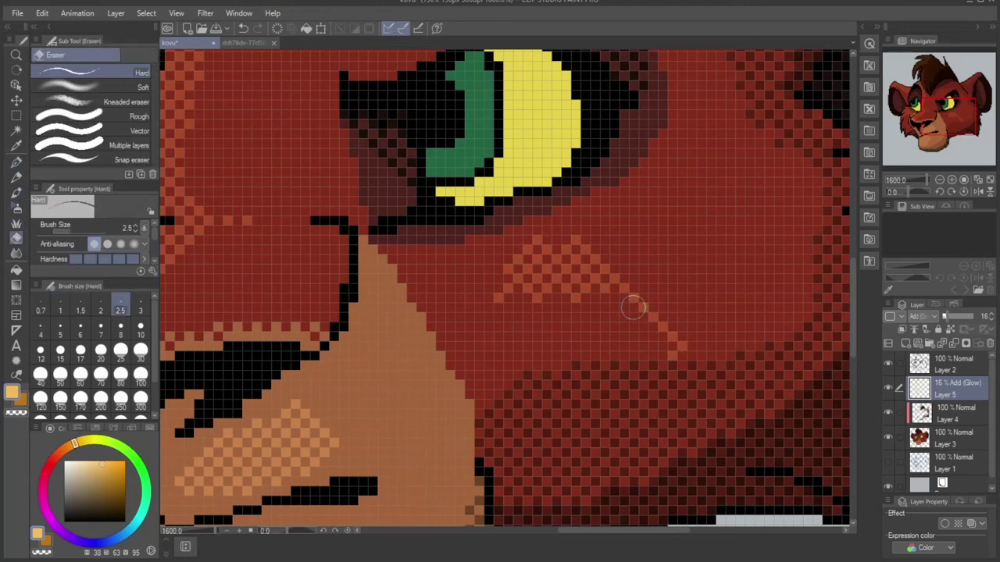
{"action": "key", "text": "p"}
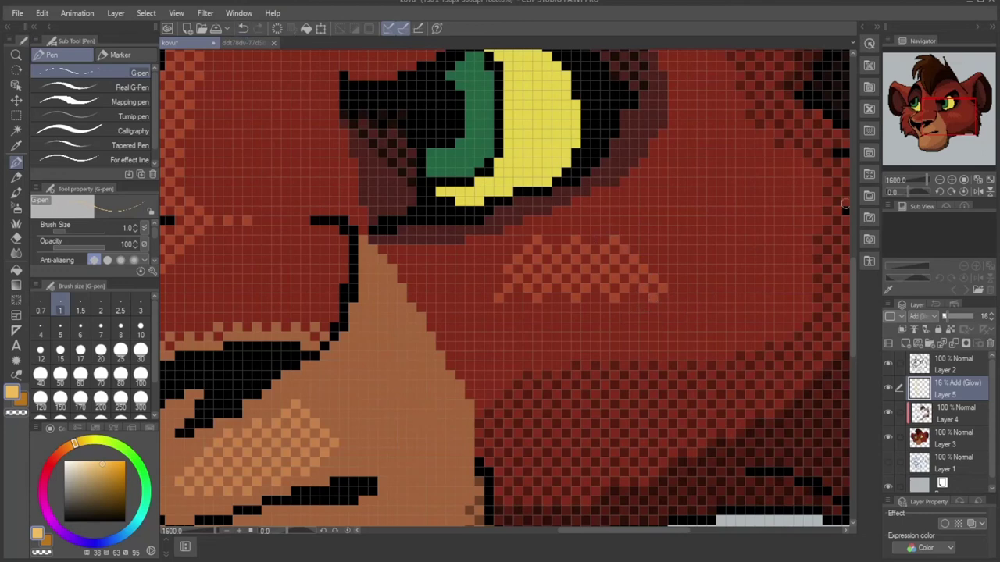
{"action": "mouse_move", "coordinate": [662, 270]}
{"action": "left_mouse_down"}
{"action": "mouse_move", "coordinate": [658, 319]}
{"action": "mouse_move", "coordinate": [686, 267]}
{"action": "left_mouse_up"}
{"action": "left_click", "coordinate": [663, 250]}
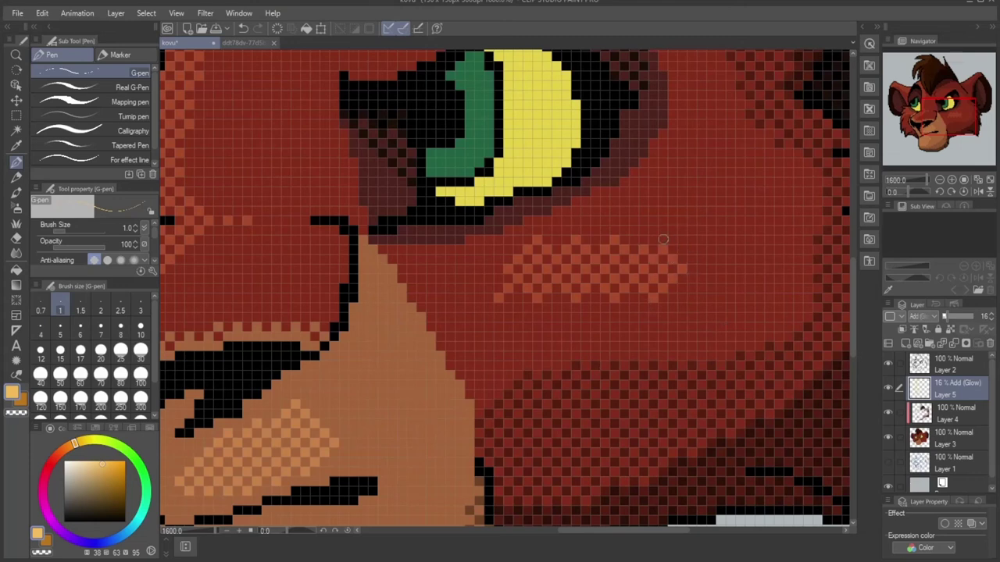
Step: Place checkerboard highlight pixels down the outer edge of the far inner ear, starting at its upper tip
{"action": "left_click_drag", "start_coordinate": [950, 124], "coordinate": [911, 105]}
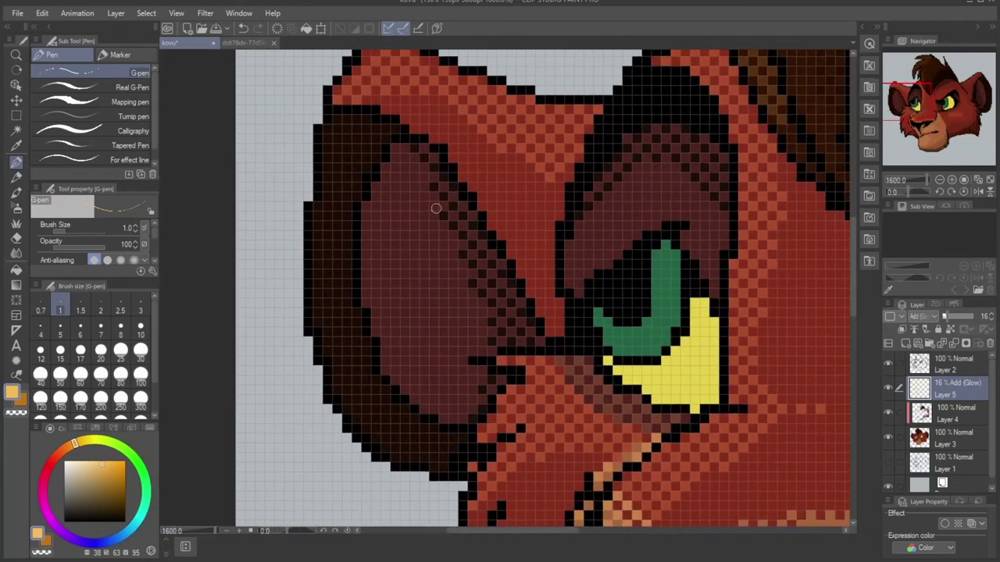
{"action": "left_click", "coordinate": [384, 188]}
{"action": "left_click", "coordinate": [374, 197]}
{"action": "left_click", "coordinate": [385, 169]}
{"action": "left_click", "coordinate": [396, 149]}
{"action": "left_click", "coordinate": [367, 205]}
{"action": "left_click", "coordinate": [373, 214]}
{"action": "left_click", "coordinate": [396, 197]}
{"action": "left_click", "coordinate": [367, 245]}
{"action": "left_click", "coordinate": [376, 235]}
{"action": "left_click", "coordinate": [385, 226]}
{"action": "left_click", "coordinate": [397, 215]}
{"action": "left_click", "coordinate": [368, 264]}
{"action": "left_click", "coordinate": [372, 268]}
{"action": "left_click", "coordinate": [367, 284]}
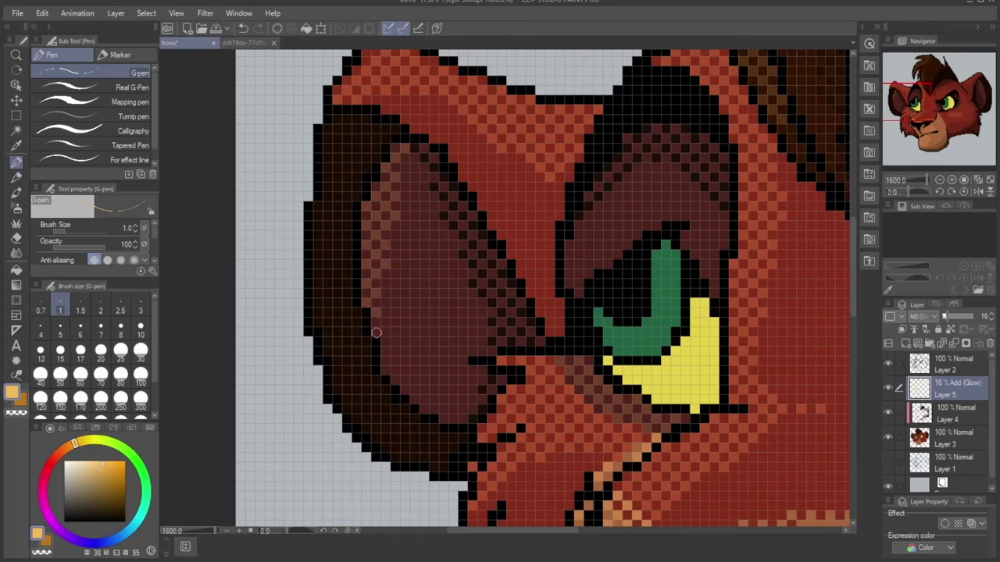
Step: Dither highlights on the far eyelid above the eye and beside the small crease over the near brow
{"action": "left_click_drag", "start_coordinate": [404, 166], "coordinate": [357, 175]}
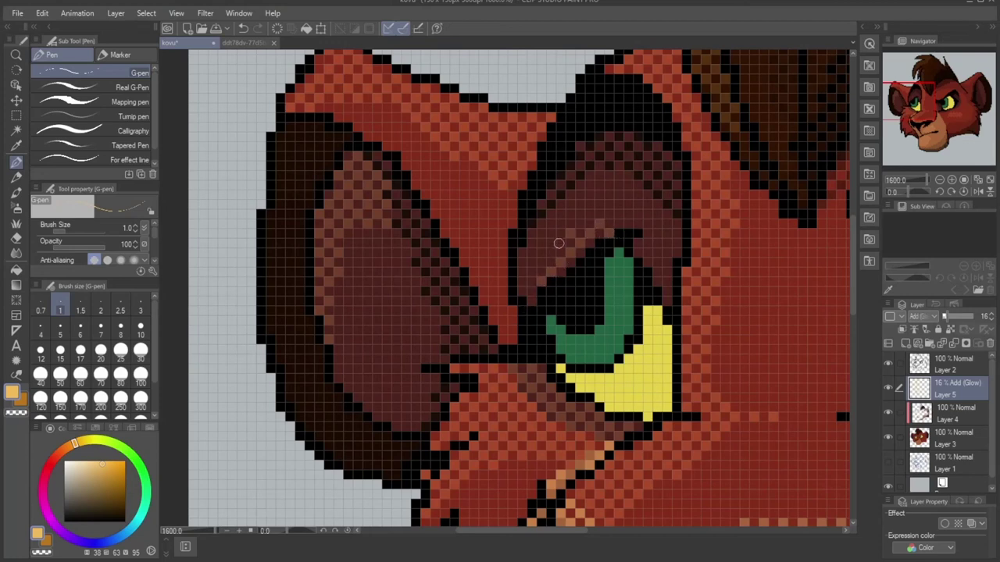
{"action": "left_click_drag", "start_coordinate": [924, 112], "coordinate": [944, 113]}
{"action": "mouse_move", "coordinate": [585, 210]}
{"action": "left_mouse_down"}
{"action": "mouse_move", "coordinate": [608, 209]}
{"action": "mouse_move", "coordinate": [596, 200]}
{"action": "mouse_move", "coordinate": [614, 200]}
{"action": "mouse_move", "coordinate": [603, 191]}
{"action": "mouse_move", "coordinate": [616, 182]}
{"action": "mouse_move", "coordinate": [612, 237]}
{"action": "left_mouse_up"}
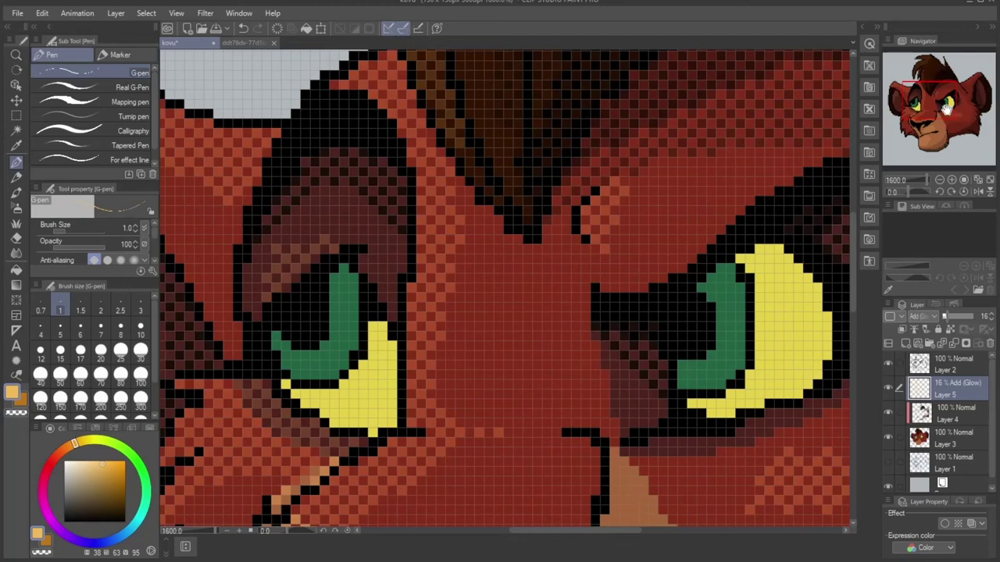
Step: Dither highlights over the near eye's yellow area and green iris, undoing one stray pixel along the way
{"action": "left_click_drag", "start_coordinate": [947, 109], "coordinate": [939, 83]}
{"action": "mouse_move", "coordinate": [927, 124]}
{"action": "left_mouse_down"}
{"action": "mouse_move", "coordinate": [905, 132]}
{"action": "mouse_move", "coordinate": [935, 121]}
{"action": "left_mouse_up"}
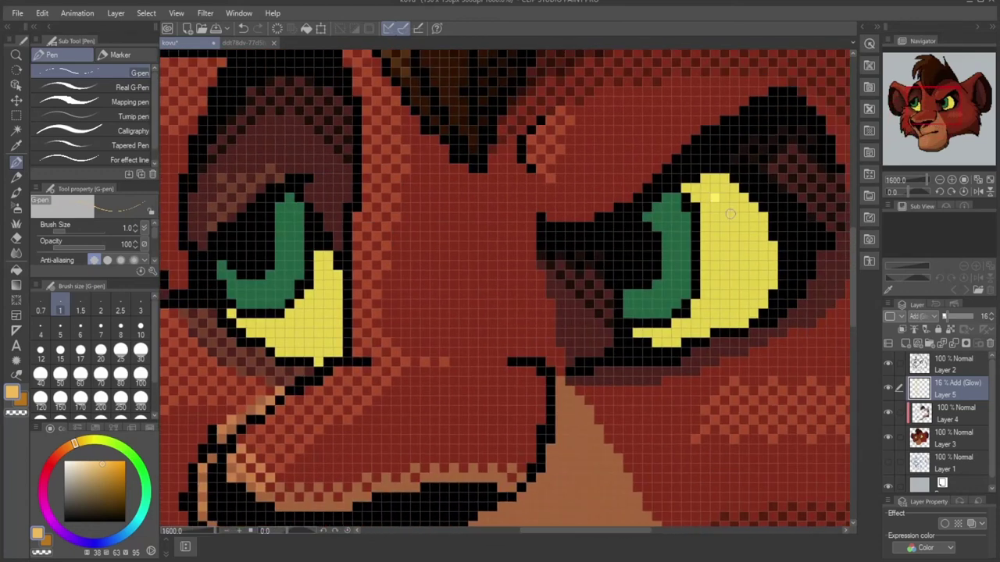
{"action": "left_click_drag", "start_coordinate": [738, 221], "coordinate": [757, 244]}
{"action": "left_click", "coordinate": [724, 283]}
{"action": "left_click", "coordinate": [714, 294]}
{"action": "left_click", "coordinate": [705, 303]}
{"action": "left_click", "coordinate": [705, 284]}
{"action": "left_click", "coordinate": [714, 275]}
{"action": "left_click", "coordinate": [724, 265]}
{"action": "left_click", "coordinate": [733, 256]}
{"action": "mouse_move", "coordinate": [742, 244]}
{"action": "left_mouse_down"}
{"action": "mouse_move", "coordinate": [704, 267]}
{"action": "mouse_move", "coordinate": [722, 220]}
{"action": "left_mouse_up"}
{"action": "left_click", "coordinate": [714, 218]}
{"action": "left_click", "coordinate": [705, 227]}
{"action": "left_click", "coordinate": [704, 209]}
{"action": "left_click", "coordinate": [243, 29]}
{"action": "mouse_move", "coordinate": [692, 292]}
{"action": "left_mouse_down"}
{"action": "mouse_move", "coordinate": [675, 273]}
{"action": "mouse_move", "coordinate": [663, 298]}
{"action": "mouse_move", "coordinate": [687, 264]}
{"action": "mouse_move", "coordinate": [668, 246]}
{"action": "mouse_move", "coordinate": [681, 243]}
{"action": "mouse_move", "coordinate": [667, 225]}
{"action": "mouse_move", "coordinate": [656, 237]}
{"action": "mouse_move", "coordinate": [684, 225]}
{"action": "left_mouse_up"}
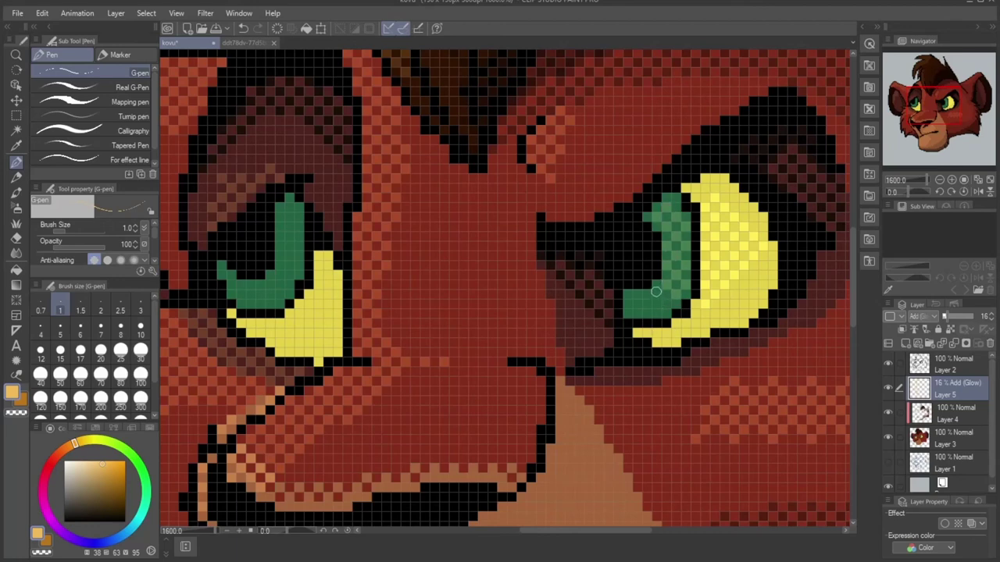
Step: Dither highlights over the far eye's yellow area, extending the checkerboard across its lower part
{"action": "left_click_drag", "start_coordinate": [918, 111], "coordinate": [920, 117]}
{"action": "mouse_move", "coordinate": [422, 177]}
{"action": "left_mouse_down"}
{"action": "mouse_move", "coordinate": [405, 194]}
{"action": "mouse_move", "coordinate": [422, 218]}
{"action": "mouse_move", "coordinate": [408, 237]}
{"action": "mouse_move", "coordinate": [422, 244]}
{"action": "mouse_move", "coordinate": [405, 249]}
{"action": "mouse_move", "coordinate": [463, 295]}
{"action": "mouse_move", "coordinate": [450, 241]}
{"action": "left_mouse_up"}
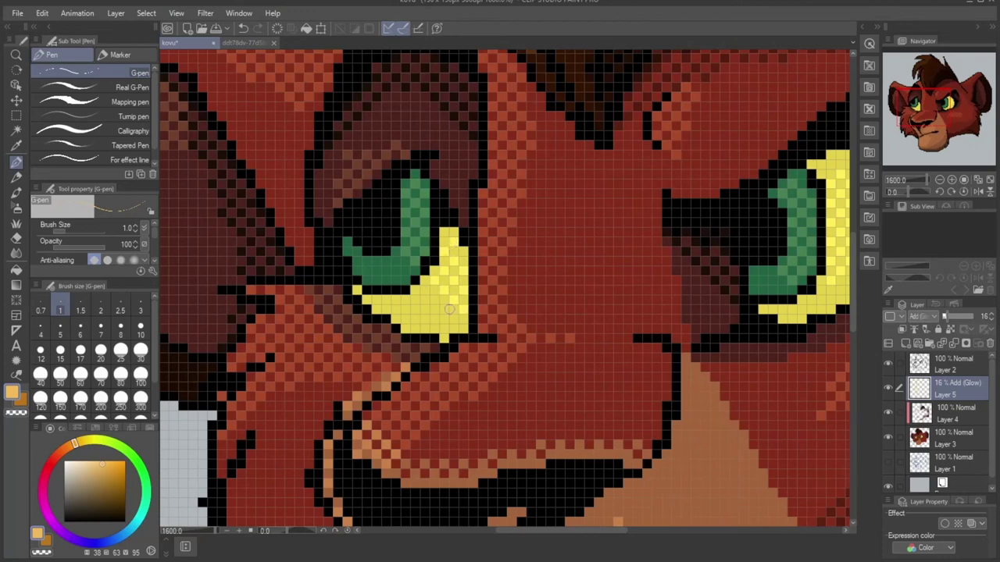
{"action": "left_click", "coordinate": [434, 299]}
{"action": "left_click", "coordinate": [425, 290]}
{"action": "left_click", "coordinate": [434, 318]}
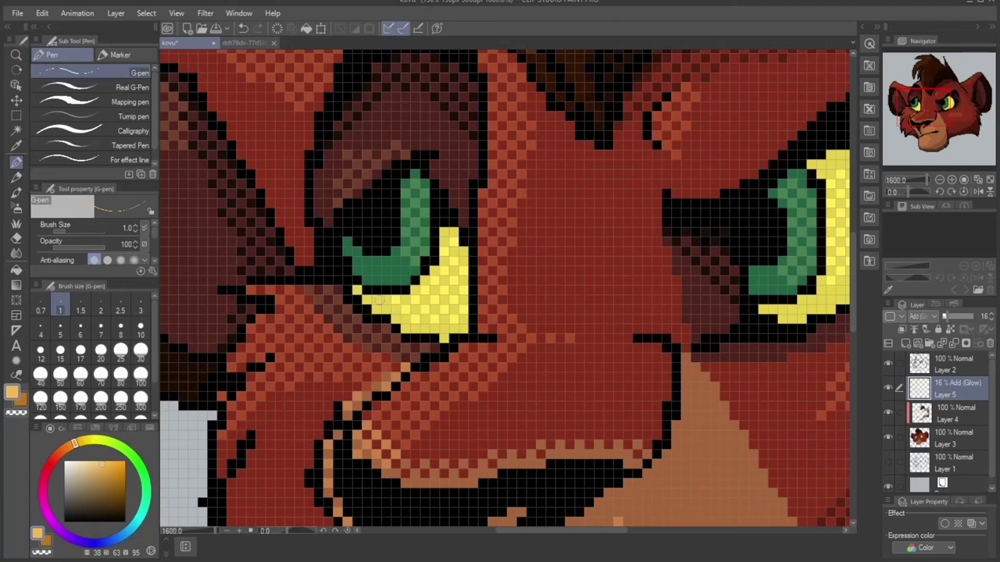
Step: Dither highlights along the dark brown outer rim of the far ear, from its top down past the middle
{"action": "left_click_drag", "start_coordinate": [947, 88], "coordinate": [932, 115]}
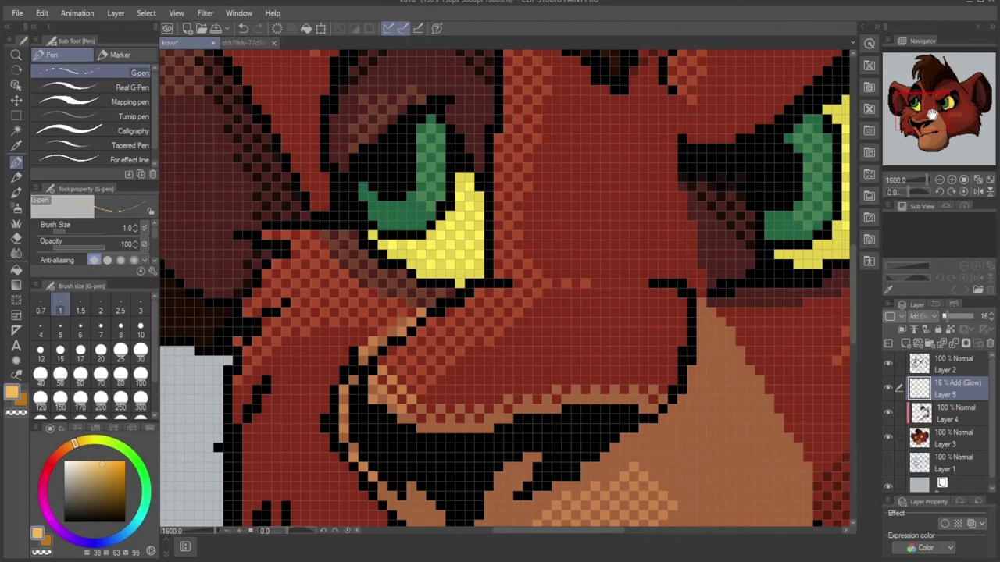
{"action": "mouse_move", "coordinate": [932, 116]}
{"action": "left_mouse_down"}
{"action": "mouse_move", "coordinate": [896, 127]}
{"action": "mouse_move", "coordinate": [900, 145]}
{"action": "mouse_move", "coordinate": [916, 105]}
{"action": "left_mouse_up"}
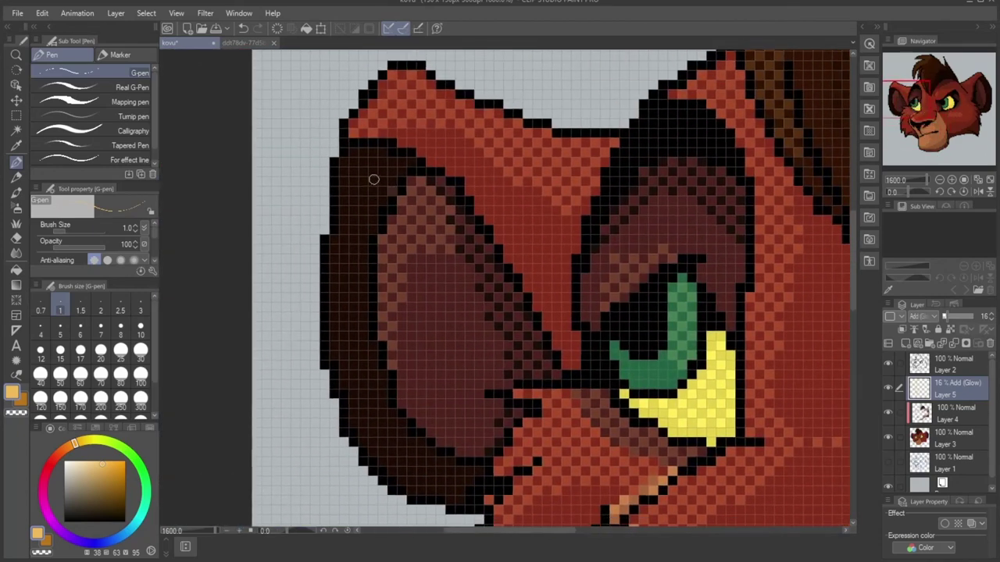
{"action": "mouse_move", "coordinate": [354, 154]}
{"action": "left_mouse_down"}
{"action": "mouse_move", "coordinate": [415, 182]}
{"action": "mouse_move", "coordinate": [371, 152]}
{"action": "left_mouse_up"}
{"action": "left_click", "coordinate": [403, 163]}
{"action": "left_click_drag", "start_coordinate": [382, 203], "coordinate": [346, 177]}
{"action": "mouse_move", "coordinate": [386, 374]}
{"action": "left_mouse_down"}
{"action": "mouse_move", "coordinate": [333, 306]}
{"action": "mouse_move", "coordinate": [331, 315]}
{"action": "mouse_move", "coordinate": [361, 319]}
{"action": "mouse_move", "coordinate": [341, 298]}
{"action": "mouse_move", "coordinate": [364, 300]}
{"action": "mouse_move", "coordinate": [344, 275]}
{"action": "mouse_move", "coordinate": [362, 278]}
{"action": "mouse_move", "coordinate": [333, 244]}
{"action": "mouse_move", "coordinate": [363, 258]}
{"action": "mouse_move", "coordinate": [342, 241]}
{"action": "mouse_move", "coordinate": [359, 240]}
{"action": "mouse_move", "coordinate": [336, 189]}
{"action": "left_mouse_up"}
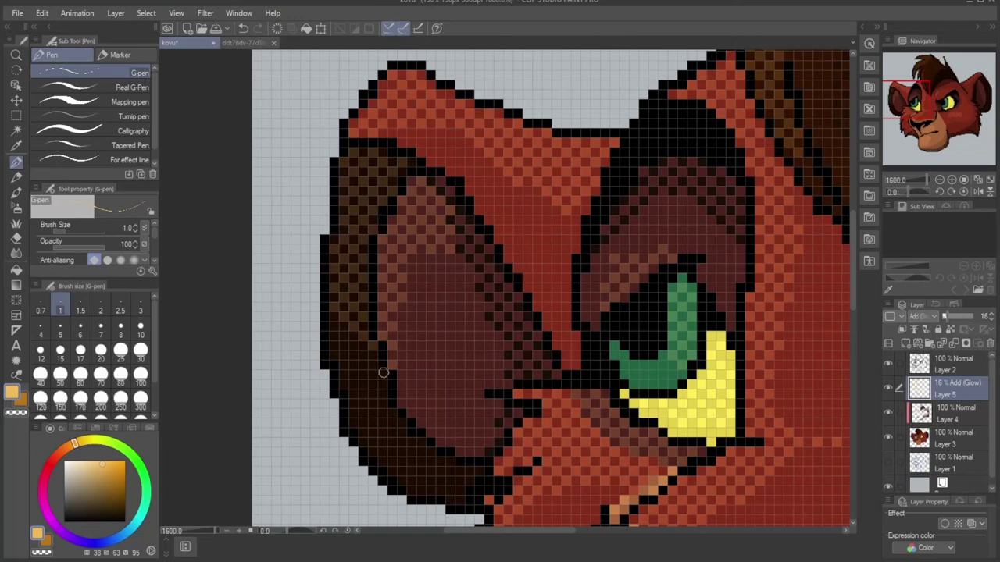
{"action": "mouse_move", "coordinate": [375, 365]}
{"action": "left_mouse_down"}
{"action": "mouse_move", "coordinate": [331, 326]}
{"action": "mouse_move", "coordinate": [347, 382]}
{"action": "left_mouse_up"}
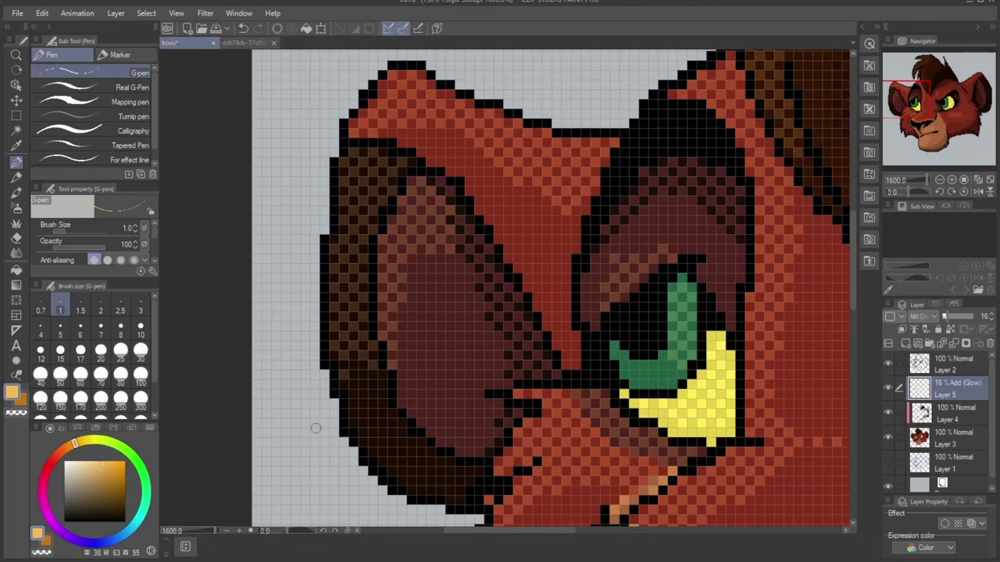
Step: Pick a dark green and dither shadow pixels over the upper irises of both eyes on Layer 4
{"action": "left_click_drag", "start_coordinate": [912, 112], "coordinate": [933, 119]}
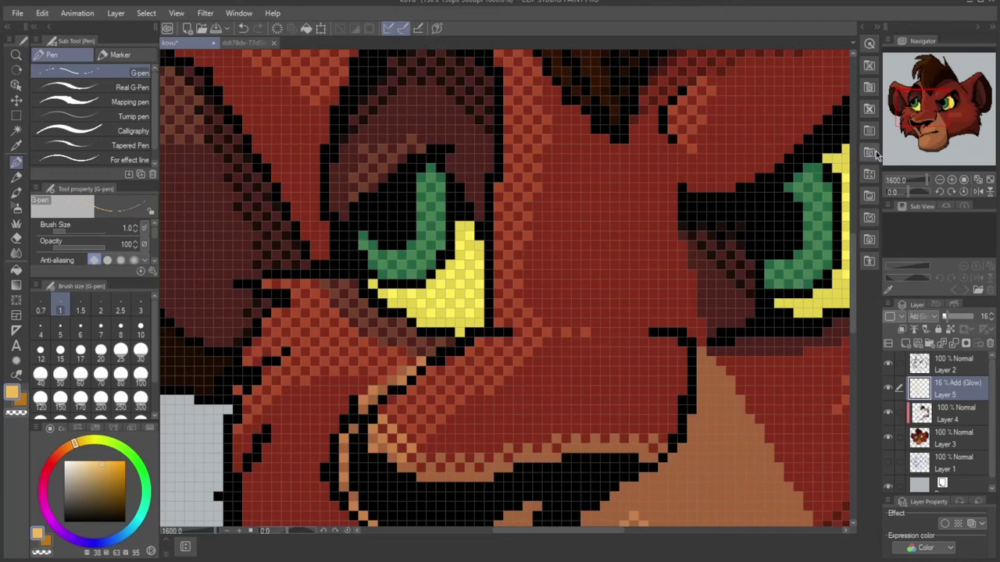
{"action": "left_click_drag", "start_coordinate": [941, 109], "coordinate": [918, 105]}
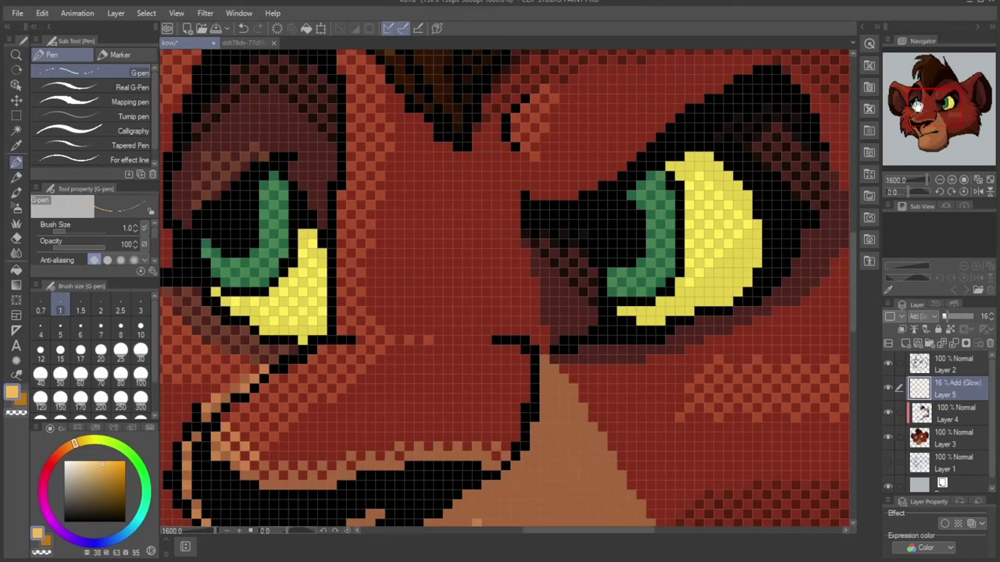
{"action": "left_click", "coordinate": [16, 145]}
{"action": "left_click", "coordinate": [183, 221]}
{"action": "left_click", "coordinate": [959, 412]}
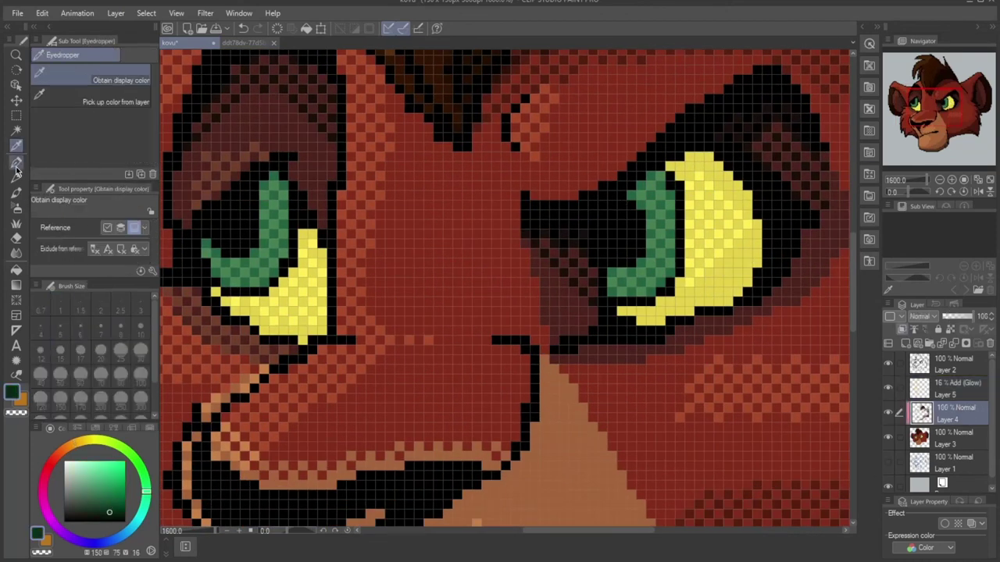
{"action": "key", "text": "p"}
{"action": "mouse_move", "coordinate": [645, 187]}
{"action": "left_mouse_down"}
{"action": "mouse_move", "coordinate": [671, 213]}
{"action": "mouse_move", "coordinate": [661, 224]}
{"action": "mouse_move", "coordinate": [659, 248]}
{"action": "left_mouse_up"}
{"action": "left_click_drag", "start_coordinate": [908, 133], "coordinate": [922, 121]}
{"action": "left_click", "coordinate": [533, 161]}
{"action": "left_click", "coordinate": [532, 180]}
{"action": "left_click", "coordinate": [542, 189]}
{"action": "left_click", "coordinate": [541, 208]}
{"action": "left_click", "coordinate": [533, 200]}
Step: Add a new raster layer above Layer 2 and place a white catchlight of brush size 2 in each eye
{"action": "left_click_drag", "start_coordinate": [927, 109], "coordinate": [942, 108]}
{"action": "left_click", "coordinate": [947, 365]}
{"action": "left_click", "coordinate": [116, 13]}
{"action": "left_click", "coordinate": [149, 28]}
{"action": "left_click_drag", "start_coordinate": [70, 468], "coordinate": [49, 442]}
{"action": "left_click", "coordinate": [100, 310]}
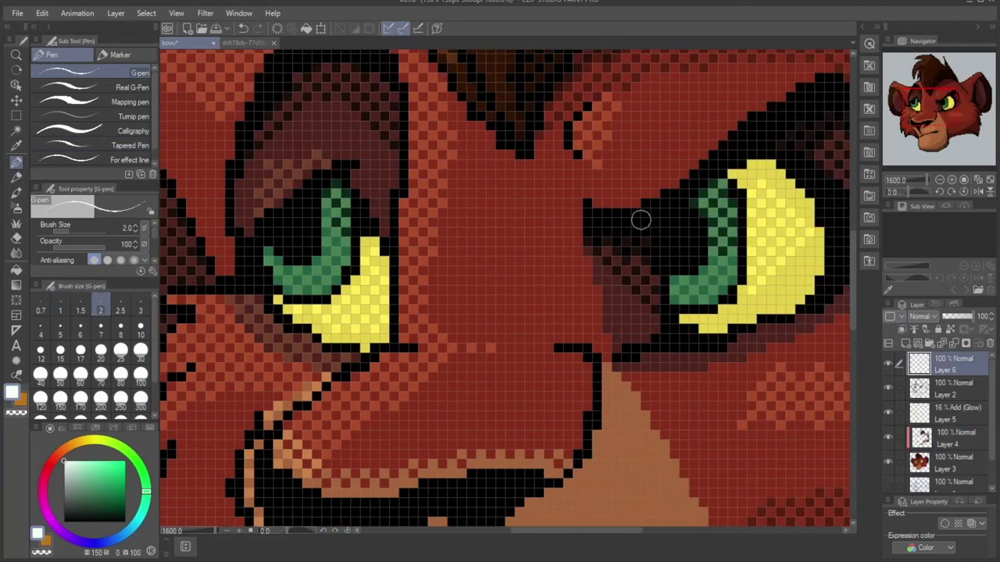
{"action": "left_click", "coordinate": [320, 208]}
Step: Draw thin black whiskers with brush size 1 on a new layer, fanning out from both sides of the muzzle
{"action": "scroll", "coordinate": [664, 204], "scroll_direction": "down", "scroll_amount": 8}
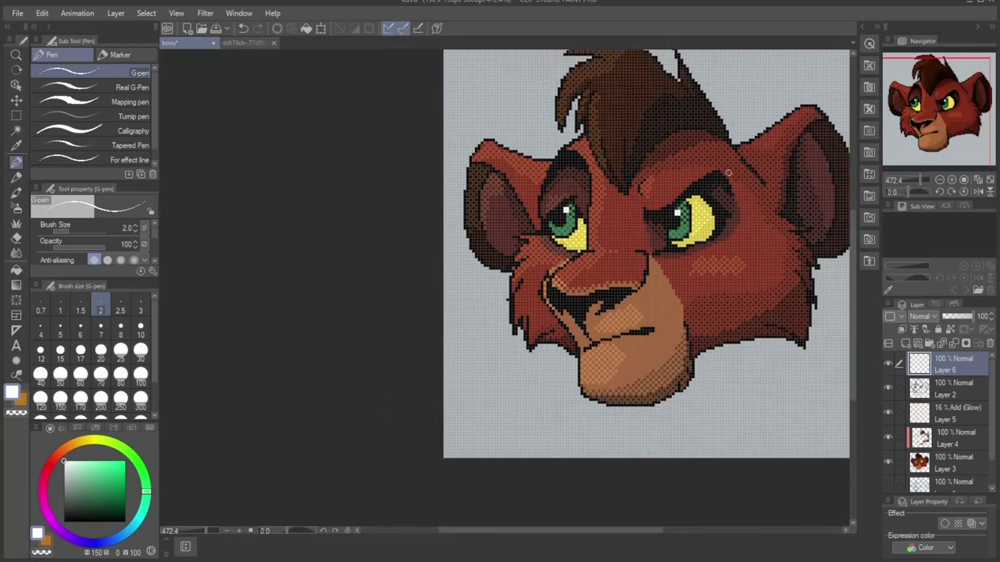
{"action": "scroll", "coordinate": [840, 169], "scroll_direction": "up", "scroll_amount": 4}
{"action": "left_click_drag", "start_coordinate": [893, 107], "coordinate": [885, 115]}
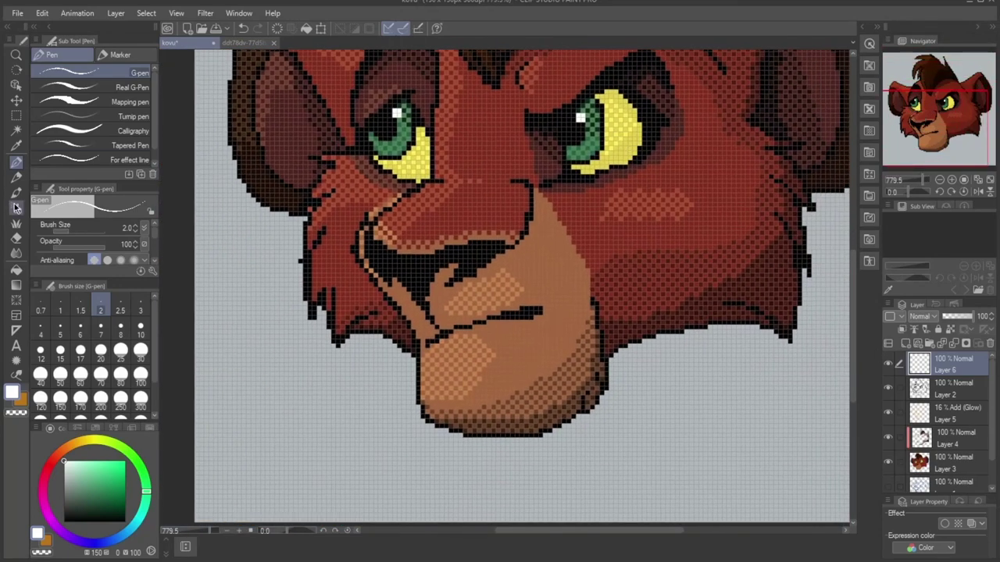
{"action": "left_click", "coordinate": [61, 310]}
{"action": "key", "text": "ctrl+shift+n"}
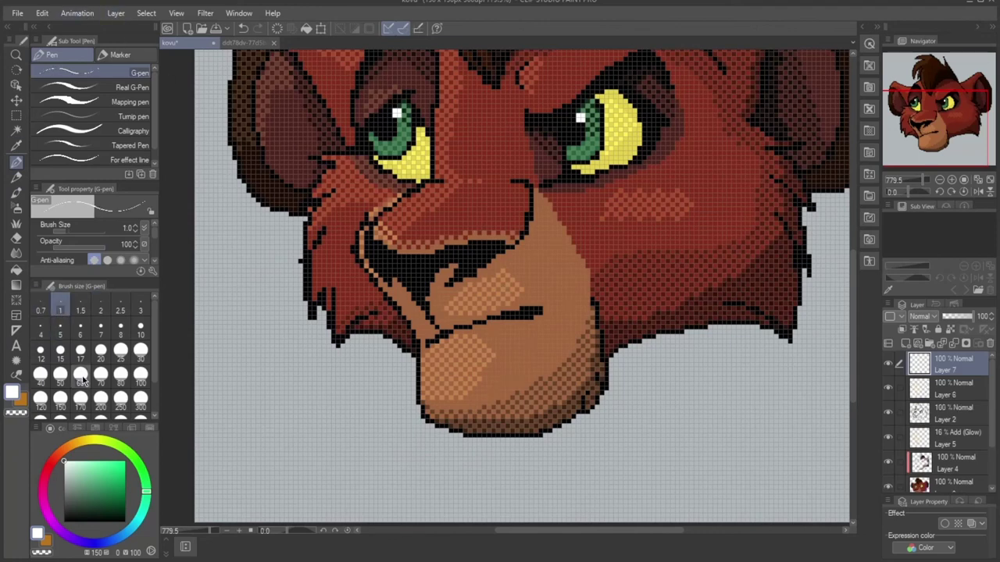
{"action": "left_click", "coordinate": [125, 521]}
{"action": "mouse_move", "coordinate": [490, 280]}
{"action": "left_mouse_down"}
{"action": "mouse_move", "coordinate": [824, 181]}
{"action": "mouse_move", "coordinate": [678, 250]}
{"action": "mouse_move", "coordinate": [754, 266]}
{"action": "left_mouse_up"}
{"action": "left_click_drag", "start_coordinate": [494, 291], "coordinate": [685, 298]}
{"action": "left_click_drag", "start_coordinate": [711, 327], "coordinate": [755, 365]}
{"action": "left_click_drag", "start_coordinate": [356, 238], "coordinate": [236, 234]}
{"action": "left_click_drag", "start_coordinate": [365, 270], "coordinate": [228, 309]}
{"action": "left_click_drag", "start_coordinate": [389, 283], "coordinate": [232, 381]}
Step: Erase the inner ends of the far-side whiskers where they overlap the nose and muzzle edge
{"action": "key", "text": "e"}
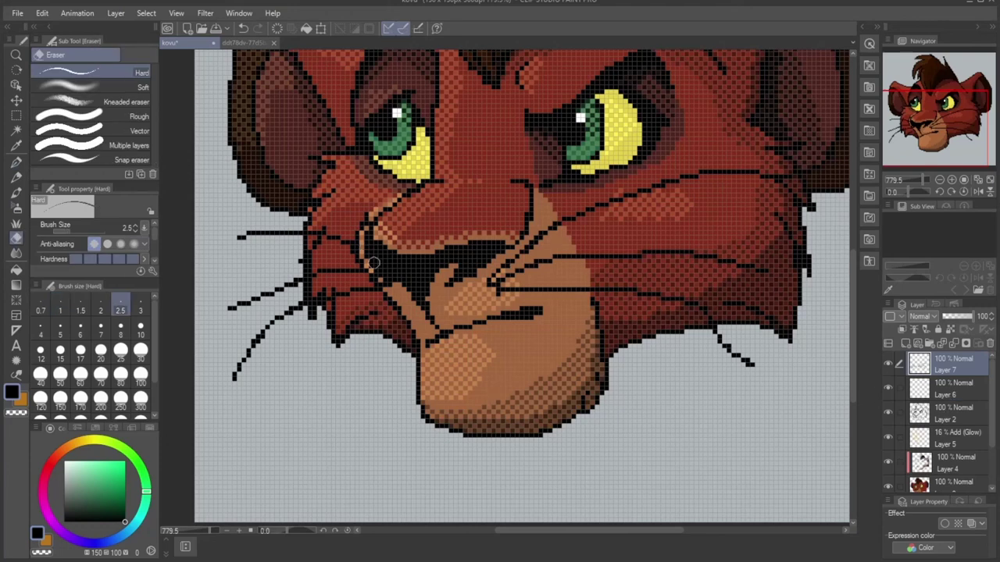
{"action": "left_click_drag", "start_coordinate": [374, 265], "coordinate": [400, 283]}
{"action": "left_click_drag", "start_coordinate": [660, 206], "coordinate": [560, 211]}
Step: Lock the whisker layer's transparent pixels, repaint the whiskers with a sampled dark brown at brush size 10, and set the layer opacity to 100%
{"action": "left_click_drag", "start_coordinate": [969, 318], "coordinate": [964, 320]}
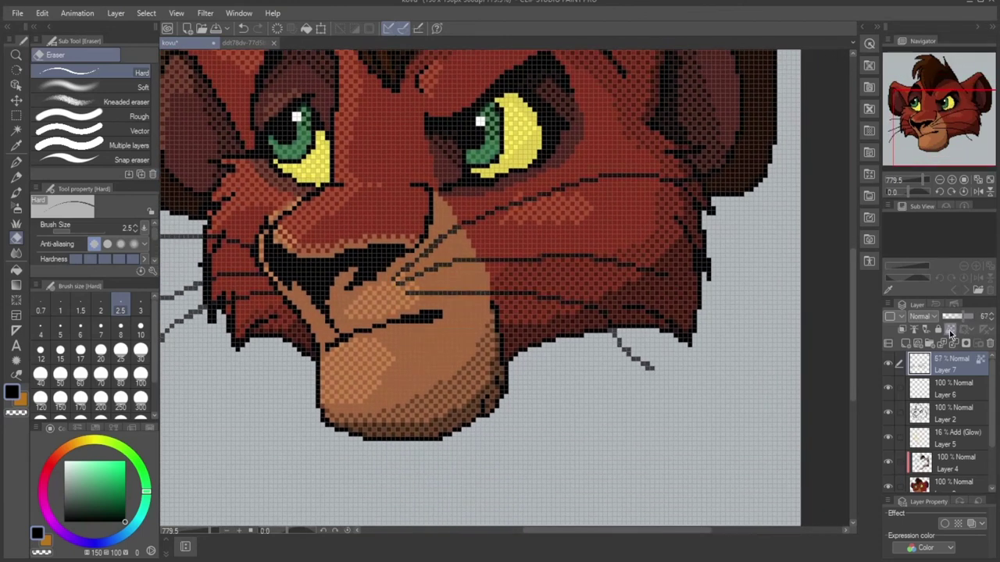
{"action": "left_click", "coordinate": [15, 146]}
{"action": "left_click", "coordinate": [447, 233]}
{"action": "left_click", "coordinate": [15, 162]}
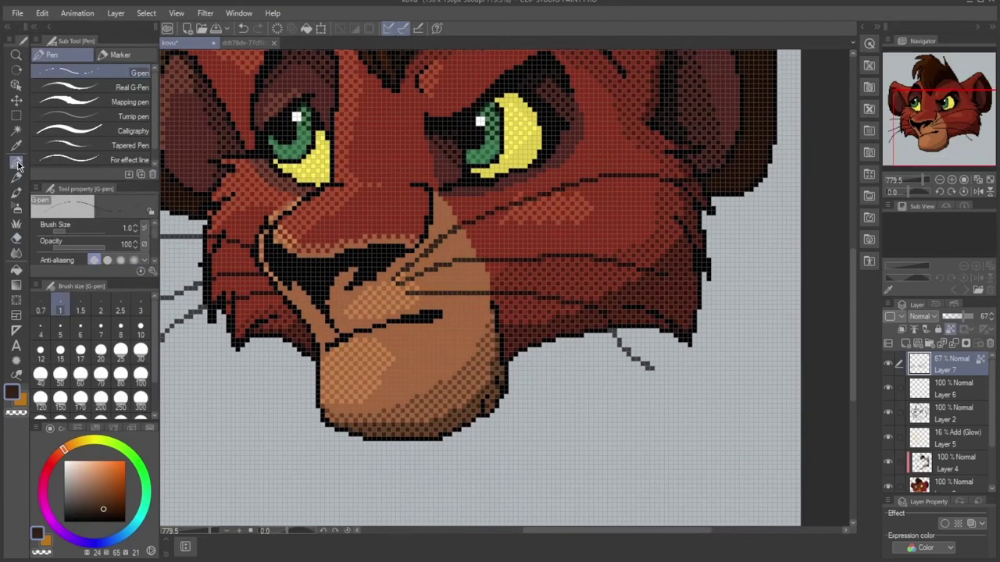
{"action": "left_click", "coordinate": [96, 232]}
{"action": "left_click", "coordinate": [141, 328]}
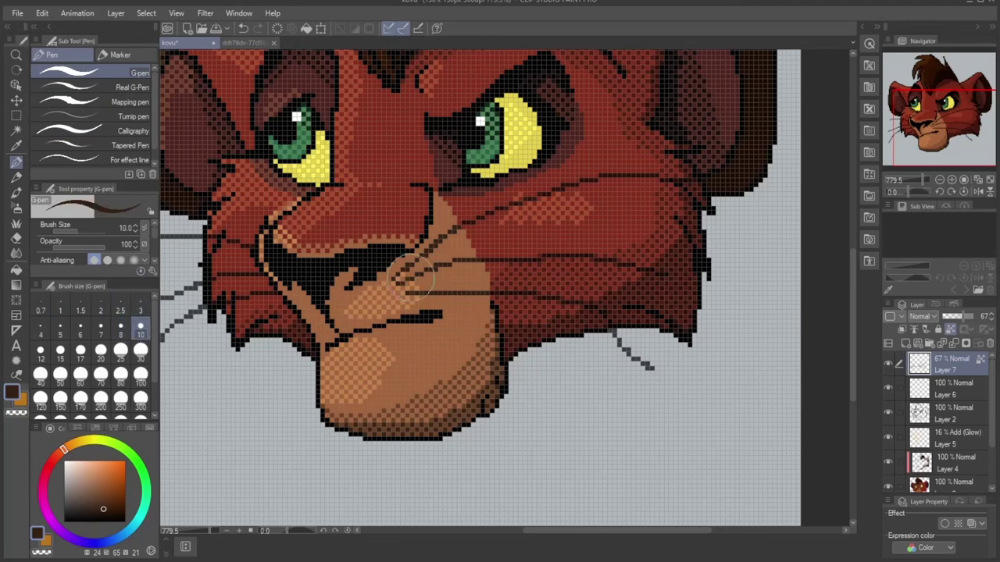
{"action": "mouse_move", "coordinate": [664, 270]}
{"action": "left_mouse_down"}
{"action": "mouse_move", "coordinate": [465, 276]}
{"action": "mouse_move", "coordinate": [591, 307]}
{"action": "mouse_move", "coordinate": [479, 271]}
{"action": "mouse_move", "coordinate": [447, 275]}
{"action": "left_mouse_up"}
{"action": "left_click", "coordinate": [900, 121]}
{"action": "mouse_move", "coordinate": [555, 318]}
{"action": "left_mouse_down"}
{"action": "mouse_move", "coordinate": [490, 339]}
{"action": "mouse_move", "coordinate": [566, 353]}
{"action": "left_mouse_up"}
{"action": "left_click_drag", "start_coordinate": [961, 318], "coordinate": [975, 318]}
{"action": "left_click", "coordinate": [927, 112]}
Step: Sample the dark red line colour from the reference, lock Layer 2's transparent pixels and recolour the nose bridge lines at brush size 4
{"action": "scroll", "coordinate": [676, 382], "scroll_direction": "up", "scroll_amount": 4}
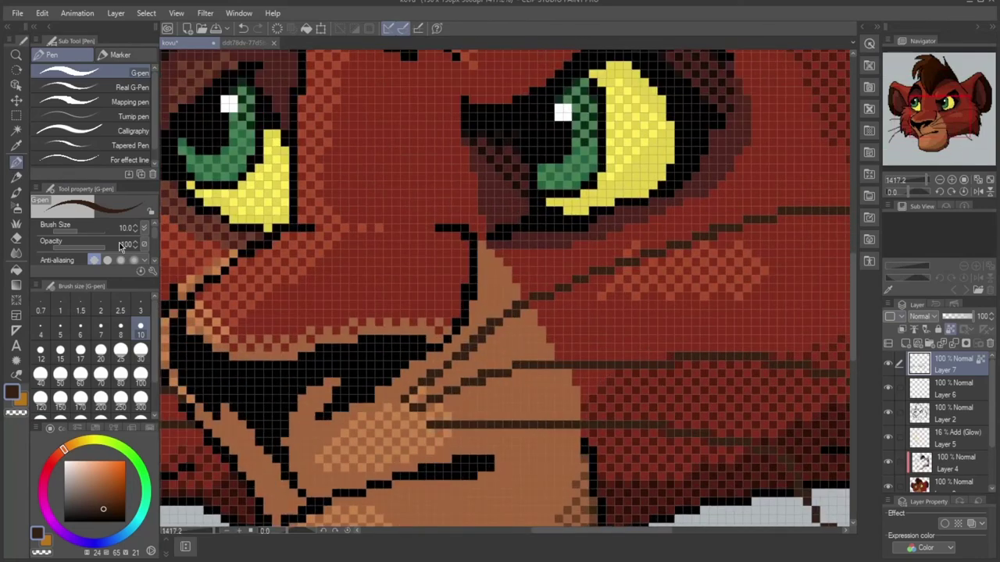
{"action": "left_click", "coordinate": [17, 147]}
{"action": "left_click", "coordinate": [231, 42]}
{"action": "scroll", "coordinate": [537, 159], "scroll_direction": "up", "scroll_amount": 5}
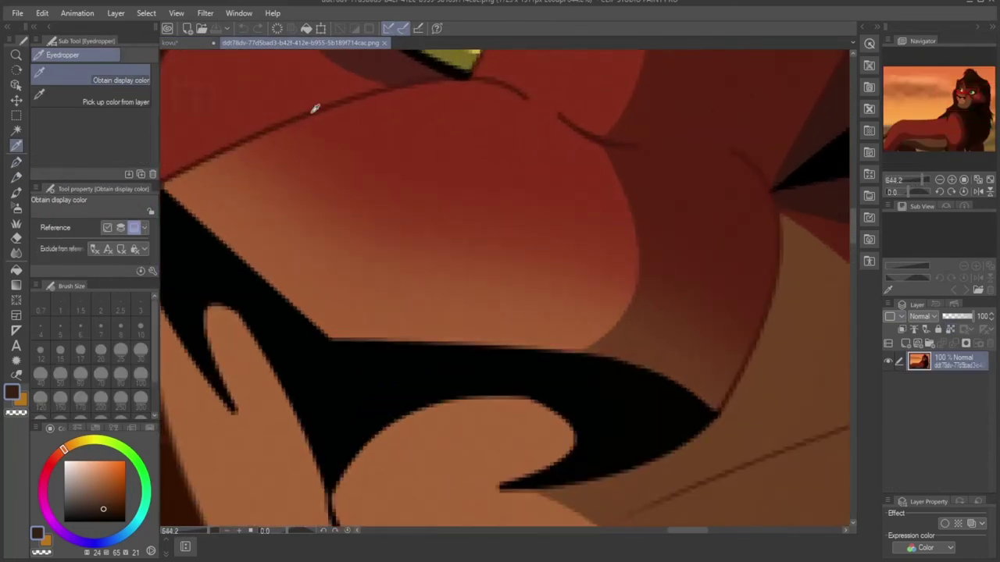
{"action": "left_click", "coordinate": [180, 43]}
{"action": "key", "text": "p"}
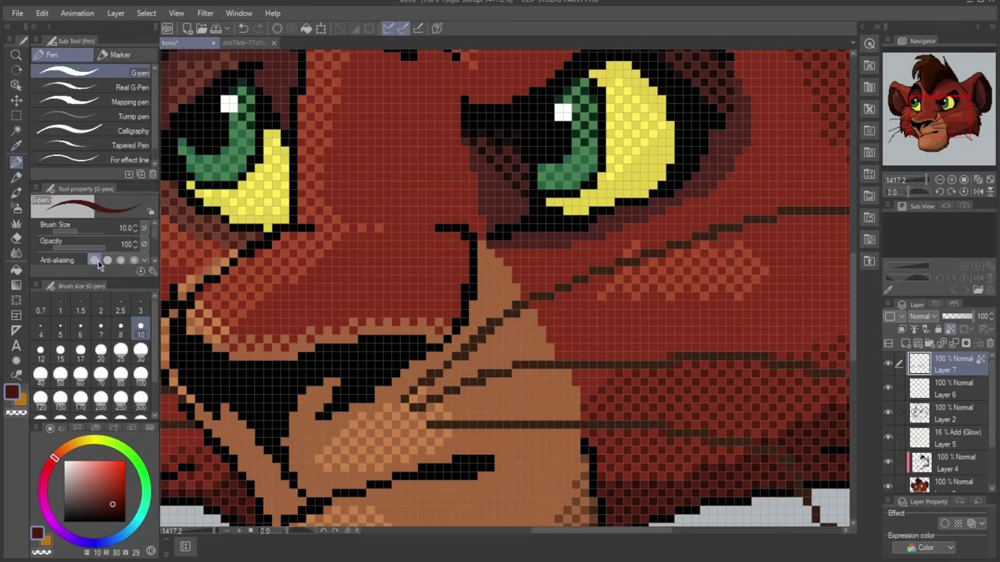
{"action": "left_click", "coordinate": [41, 331]}
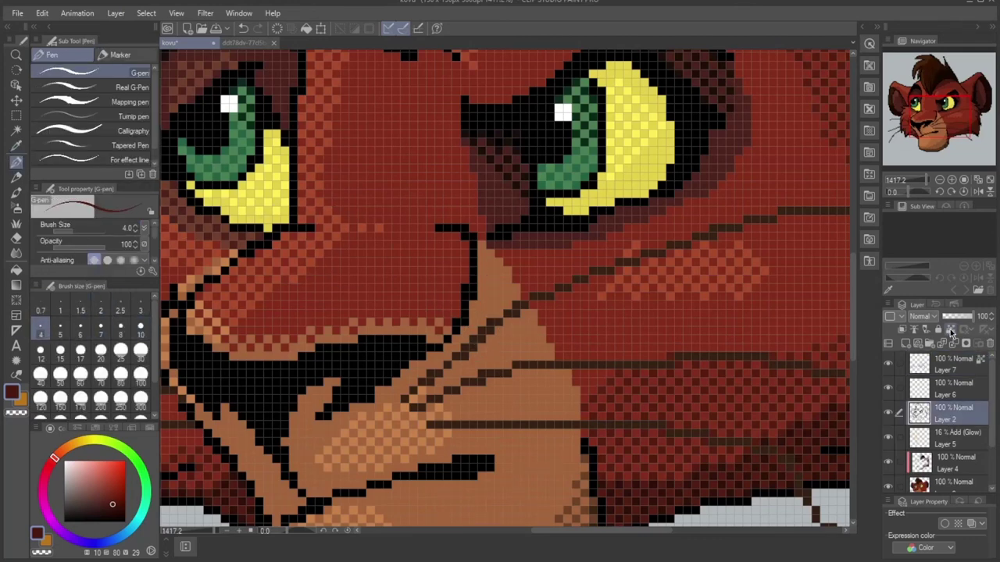
{"action": "mouse_move", "coordinate": [449, 337]}
{"action": "left_mouse_down"}
{"action": "mouse_move", "coordinate": [443, 231]}
{"action": "mouse_move", "coordinate": [307, 237]}
{"action": "mouse_move", "coordinate": [238, 266]}
{"action": "left_mouse_up"}
Step: Recolour the black lines around the far-side ear and along the head's upper outline in dark red
{"action": "left_click_drag", "start_coordinate": [947, 125], "coordinate": [916, 112]}
{"action": "mouse_move", "coordinate": [604, 154]}
{"action": "left_mouse_down"}
{"action": "mouse_move", "coordinate": [604, 282]}
{"action": "mouse_move", "coordinate": [618, 367]}
{"action": "left_mouse_up"}
{"action": "left_click_drag", "start_coordinate": [371, 332], "coordinate": [419, 319]}
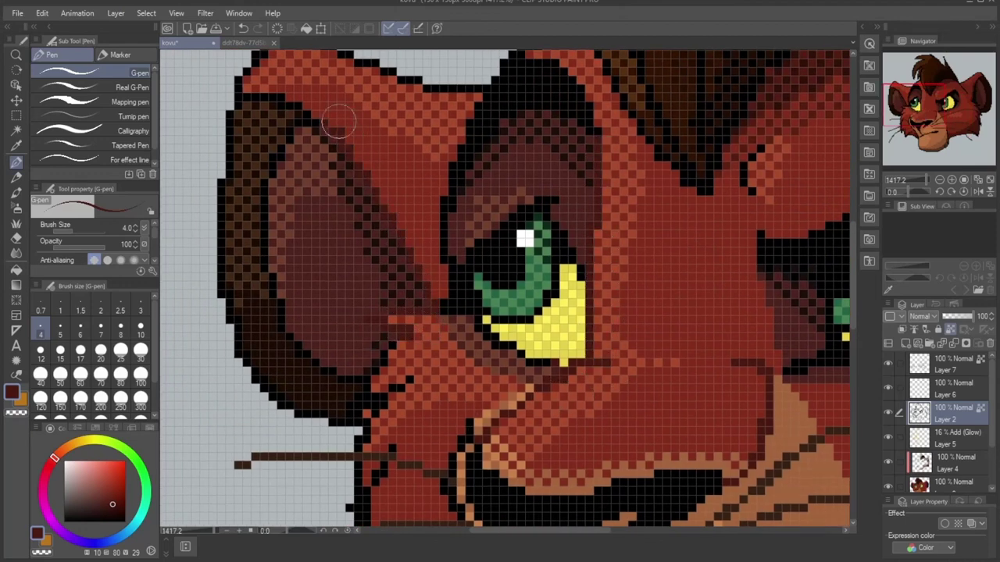
{"action": "left_click_drag", "start_coordinate": [912, 105], "coordinate": [908, 90]}
{"action": "mouse_move", "coordinate": [359, 192]}
{"action": "left_mouse_down"}
{"action": "mouse_move", "coordinate": [491, 248]}
{"action": "mouse_move", "coordinate": [534, 236]}
{"action": "mouse_move", "coordinate": [527, 243]}
{"action": "mouse_move", "coordinate": [559, 205]}
{"action": "mouse_move", "coordinate": [620, 186]}
{"action": "left_mouse_up"}
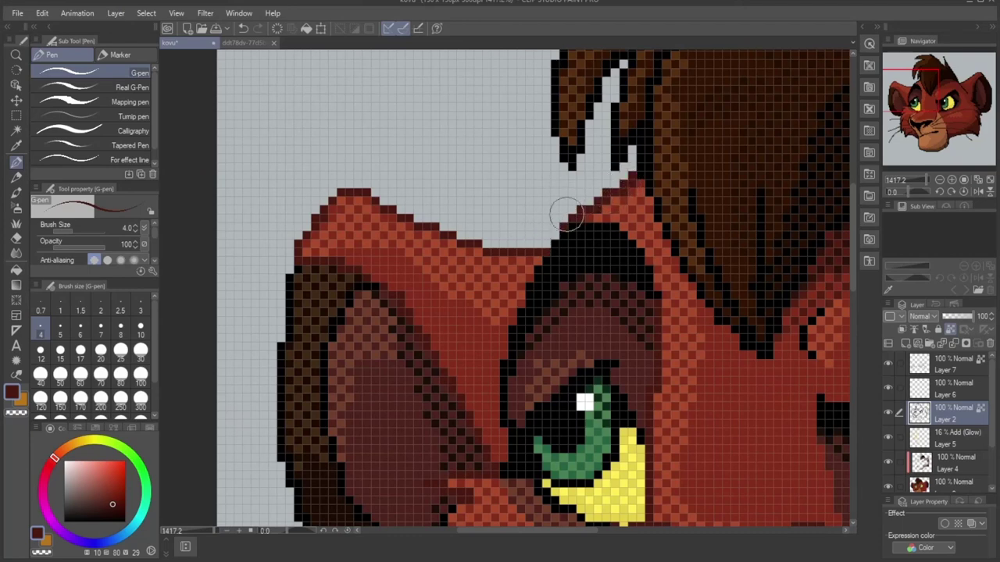
Step: Recolour the jagged fur outlines of both cheeks in the same dark red
{"action": "left_click_drag", "start_coordinate": [930, 99], "coordinate": [925, 127]}
{"action": "left_click_drag", "start_coordinate": [472, 249], "coordinate": [478, 241]}
{"action": "mouse_move", "coordinate": [475, 286]}
{"action": "left_mouse_down"}
{"action": "mouse_move", "coordinate": [463, 380]}
{"action": "mouse_move", "coordinate": [492, 437]}
{"action": "mouse_move", "coordinate": [538, 472]}
{"action": "mouse_move", "coordinate": [588, 453]}
{"action": "mouse_move", "coordinate": [645, 520]}
{"action": "left_mouse_up"}
{"action": "mouse_move", "coordinate": [881, 109]}
{"action": "left_mouse_down"}
{"action": "mouse_move", "coordinate": [882, 130]}
{"action": "mouse_move", "coordinate": [931, 120]}
{"action": "left_mouse_up"}
{"action": "mouse_move", "coordinate": [529, 337]}
{"action": "left_mouse_down"}
{"action": "mouse_move", "coordinate": [663, 279]}
{"action": "mouse_move", "coordinate": [833, 287]}
{"action": "left_mouse_up"}
{"action": "left_click_drag", "start_coordinate": [708, 235], "coordinate": [784, 242]}
{"action": "left_click_drag", "start_coordinate": [949, 129], "coordinate": [971, 129]}
{"action": "left_click_drag", "start_coordinate": [601, 307], "coordinate": [618, 134]}
{"action": "left_click_drag", "start_coordinate": [971, 125], "coordinate": [971, 104]}
{"action": "mouse_move", "coordinate": [612, 422]}
{"action": "left_mouse_down"}
{"action": "mouse_move", "coordinate": [573, 347]}
{"action": "mouse_move", "coordinate": [580, 312]}
{"action": "mouse_move", "coordinate": [512, 295]}
{"action": "mouse_move", "coordinate": [525, 319]}
{"action": "left_mouse_up"}
Step: Recolour the near-side ear's red fur outline and the forehead crease lines in dark red
{"action": "left_click_drag", "start_coordinate": [965, 108], "coordinate": [969, 89]}
{"action": "mouse_move", "coordinate": [663, 131]}
{"action": "left_mouse_down"}
{"action": "mouse_move", "coordinate": [585, 112]}
{"action": "mouse_move", "coordinate": [386, 240]}
{"action": "mouse_move", "coordinate": [491, 357]}
{"action": "left_mouse_up"}
{"action": "left_click_drag", "start_coordinate": [556, 394], "coordinate": [555, 249]}
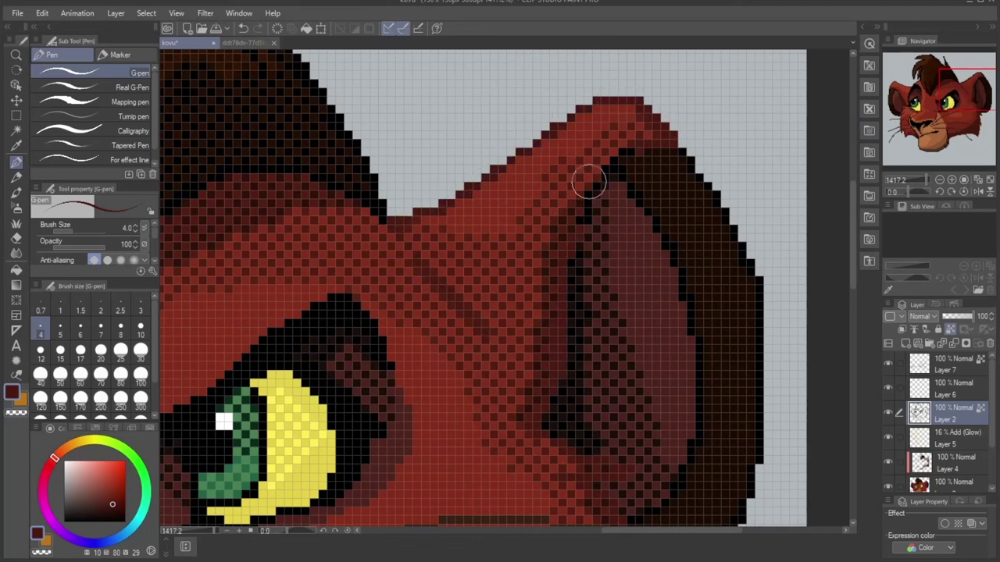
{"action": "left_click_drag", "start_coordinate": [603, 154], "coordinate": [584, 220]}
{"action": "left_click_drag", "start_coordinate": [950, 101], "coordinate": [923, 94]}
{"action": "mouse_move", "coordinate": [672, 282]}
{"action": "left_mouse_down"}
{"action": "mouse_move", "coordinate": [507, 279]}
{"action": "mouse_move", "coordinate": [412, 440]}
{"action": "left_mouse_up"}
Step: Sample a brown from the chin shading and recolour the muzzle and chin outlines with it
{"action": "left_click_drag", "start_coordinate": [940, 109], "coordinate": [926, 132]}
{"action": "left_click", "coordinate": [16, 146]}
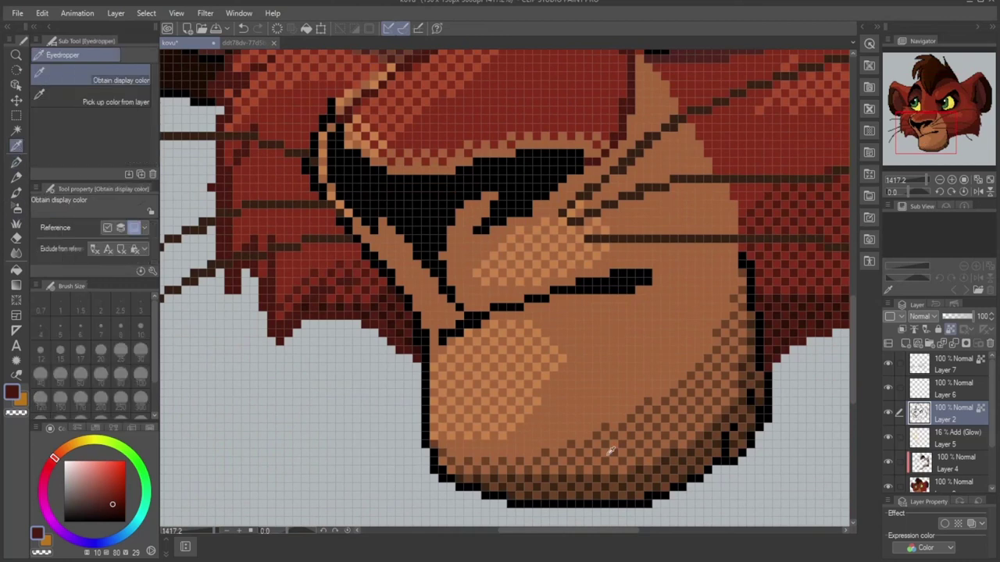
{"action": "left_click", "coordinate": [607, 428]}
{"action": "left_click", "coordinate": [17, 162]}
{"action": "mouse_move", "coordinate": [320, 109]}
{"action": "left_mouse_down"}
{"action": "mouse_move", "coordinate": [301, 165]}
{"action": "mouse_move", "coordinate": [320, 215]}
{"action": "mouse_move", "coordinate": [402, 294]}
{"action": "left_mouse_up"}
{"action": "mouse_move", "coordinate": [440, 359]}
{"action": "left_mouse_down"}
{"action": "mouse_move", "coordinate": [492, 500]}
{"action": "mouse_move", "coordinate": [743, 430]}
{"action": "mouse_move", "coordinate": [752, 383]}
{"action": "mouse_move", "coordinate": [744, 260]}
{"action": "left_mouse_up"}
Step: Examine the recoloured lines on the whole lion head, including at 100% view size
{"action": "left_click_drag", "start_coordinate": [936, 106], "coordinate": [932, 139]}
{"action": "scroll", "coordinate": [922, 123], "scroll_direction": "down", "scroll_amount": 6}
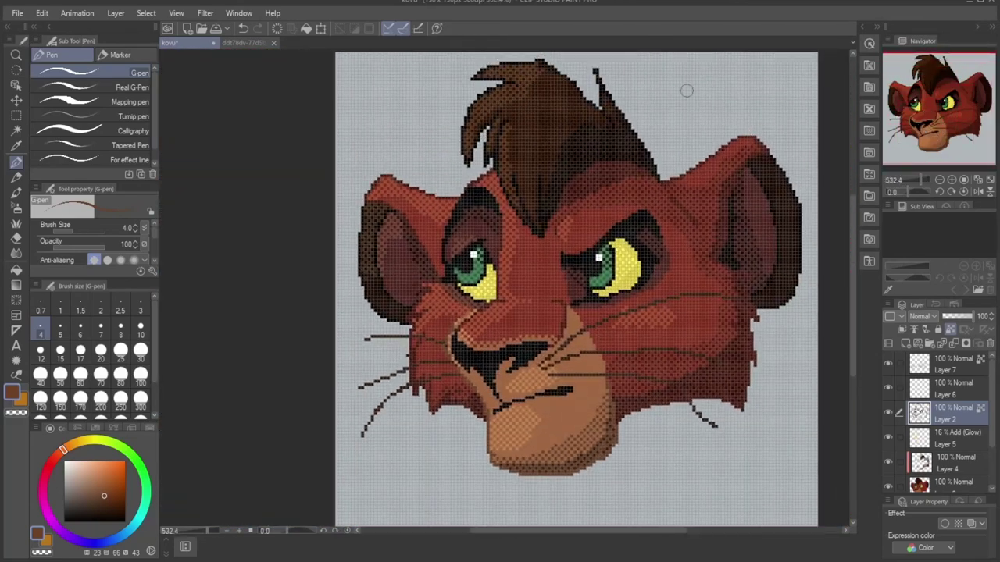
{"action": "scroll", "coordinate": [619, 321], "scroll_direction": "down", "scroll_amount": 2}
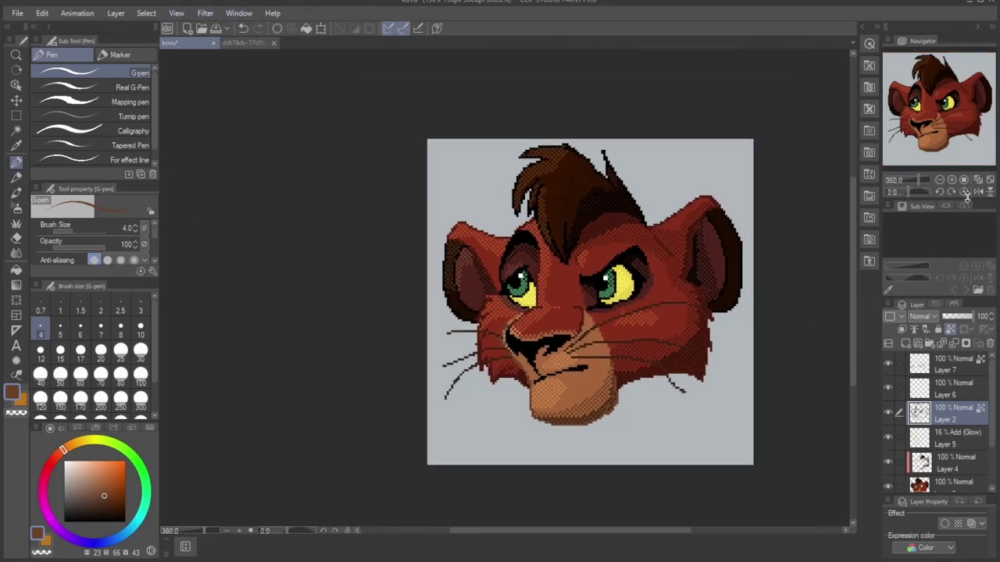
{"action": "left_click", "coordinate": [951, 180]}
{"action": "left_click", "coordinate": [964, 180]}
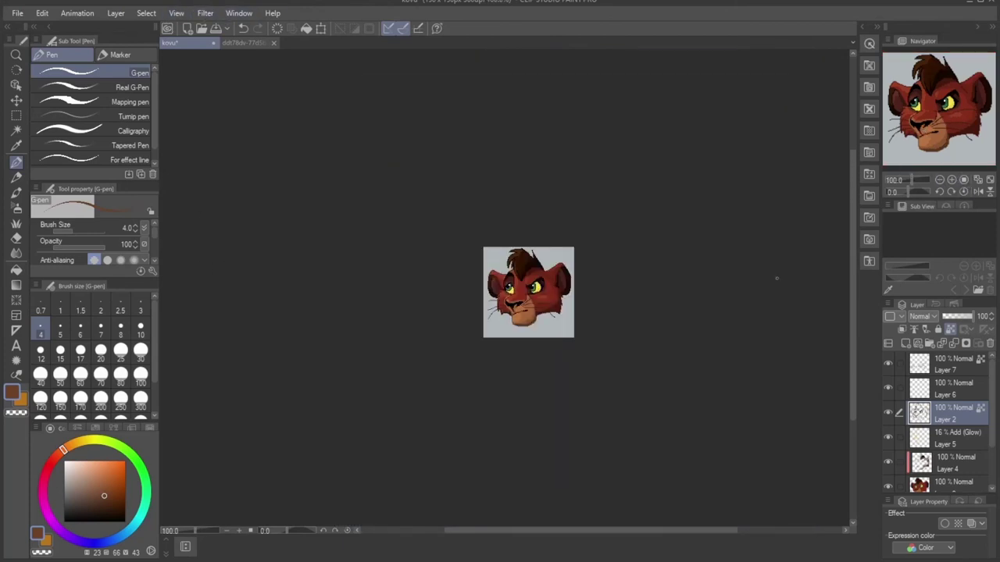
{"action": "key", "text": "ctrl+0"}
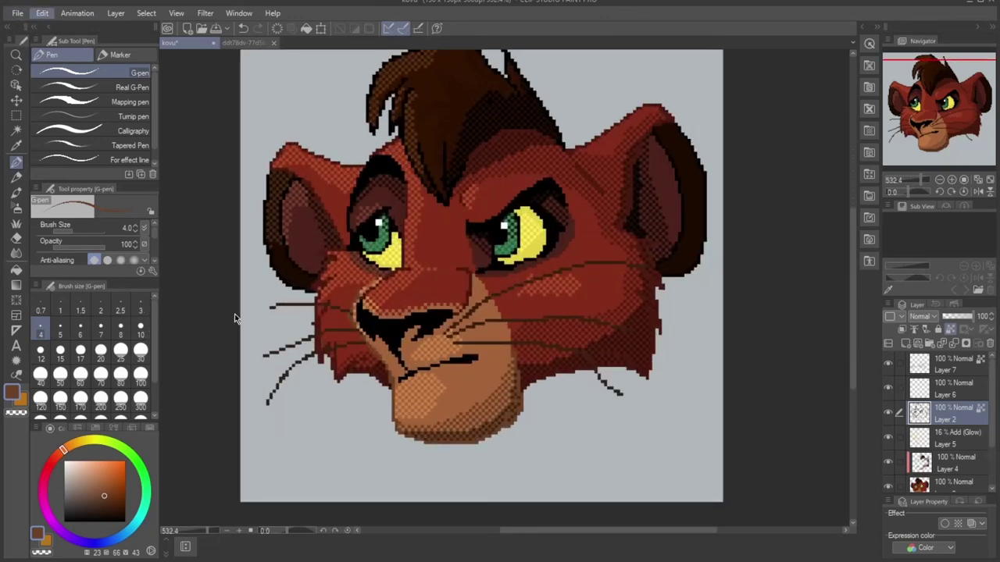
{"action": "key", "text": "Tab"}
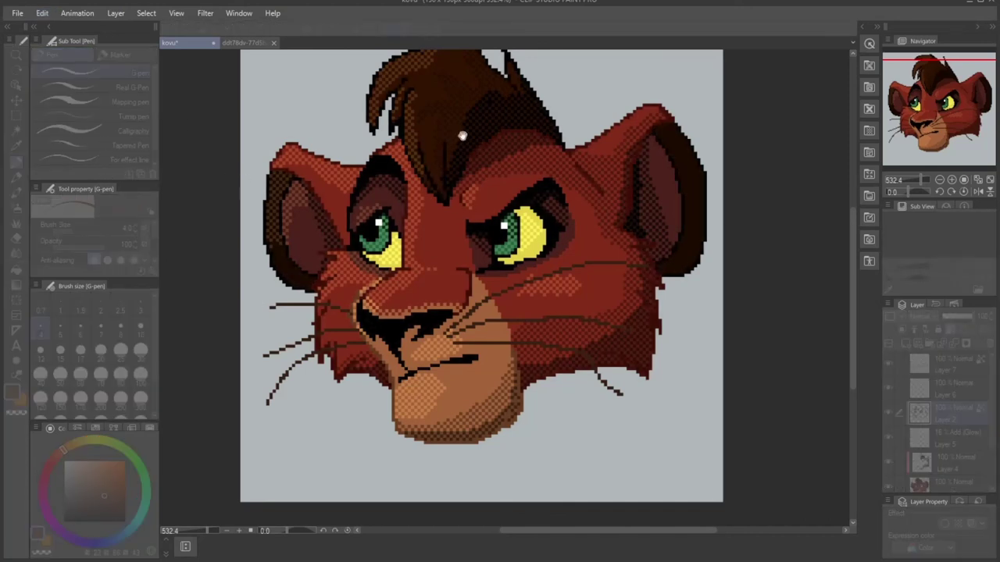
Step: Recolour the iris outlines of both eyes with a darker shade of the sampled iris green, finishing at brush size 1
{"action": "scroll", "coordinate": [532, 226], "scroll_direction": "up", "scroll_amount": 5}
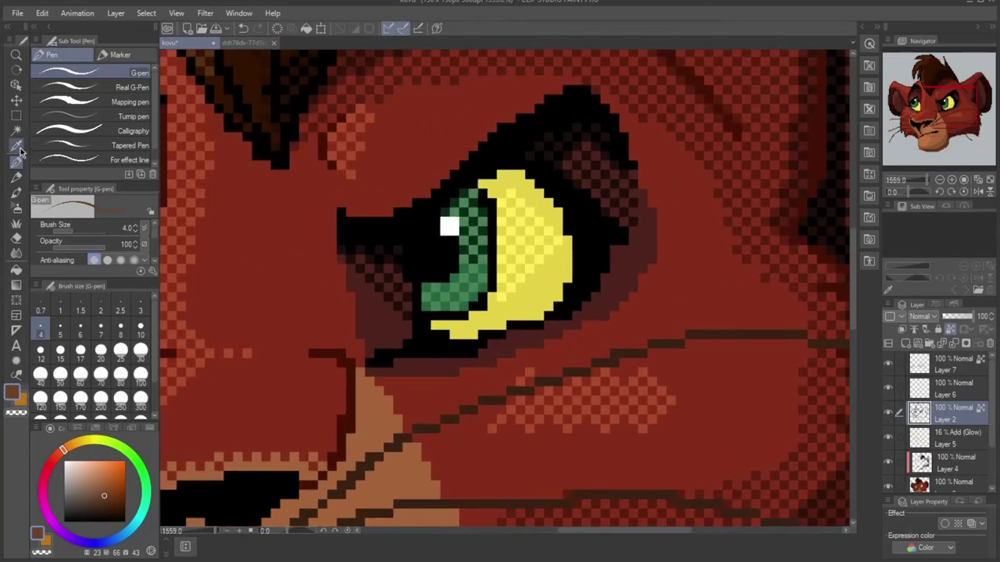
{"action": "left_click", "coordinate": [476, 278], "text": "alt"}
{"action": "key", "text": "p"}
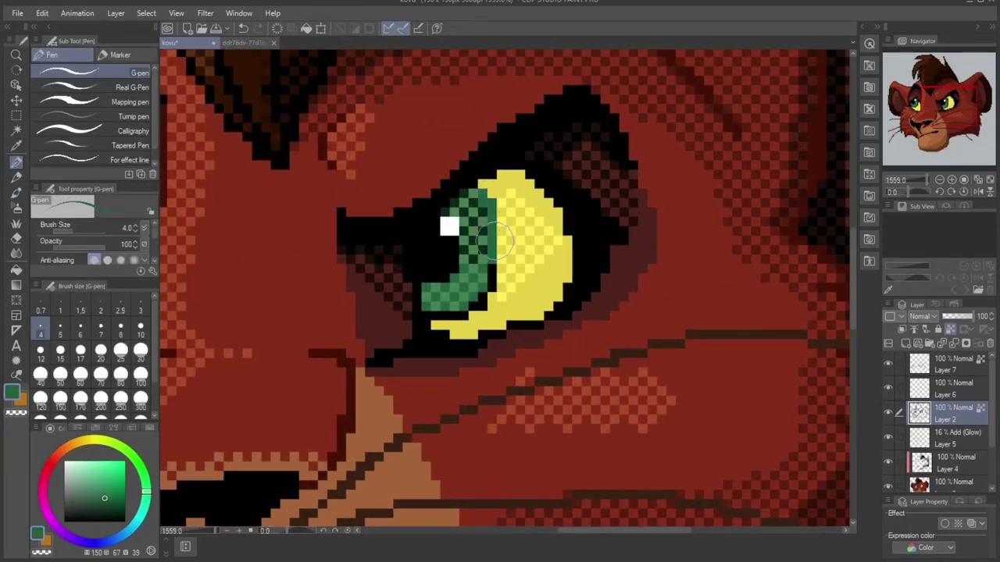
{"action": "mouse_move", "coordinate": [496, 255]}
{"action": "left_mouse_down"}
{"action": "mouse_move", "coordinate": [445, 304]}
{"action": "mouse_move", "coordinate": [501, 264]}
{"action": "mouse_move", "coordinate": [486, 207]}
{"action": "left_mouse_up"}
{"action": "left_click_drag", "start_coordinate": [165, 295], "coordinate": [603, 271]}
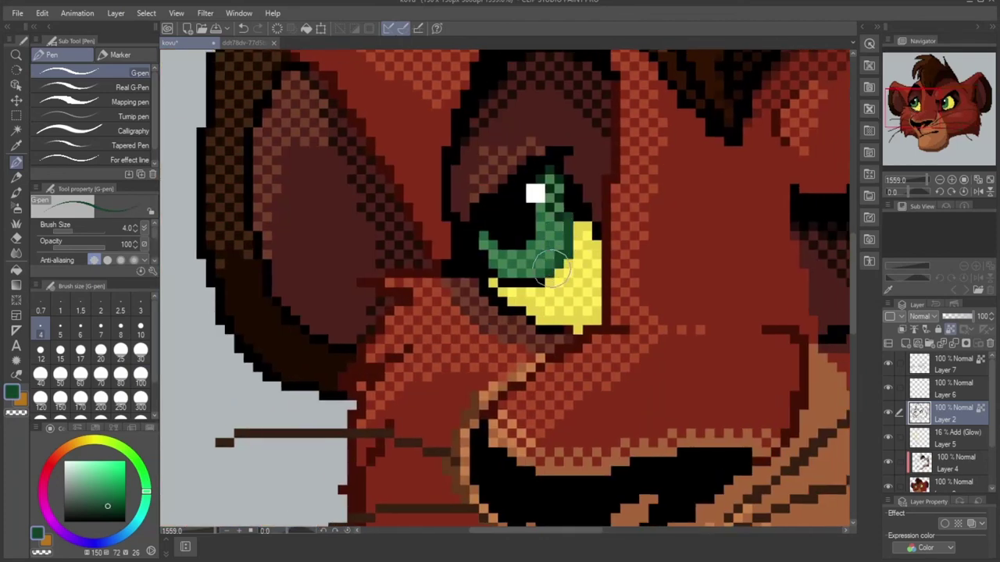
{"action": "left_click", "coordinate": [61, 305]}
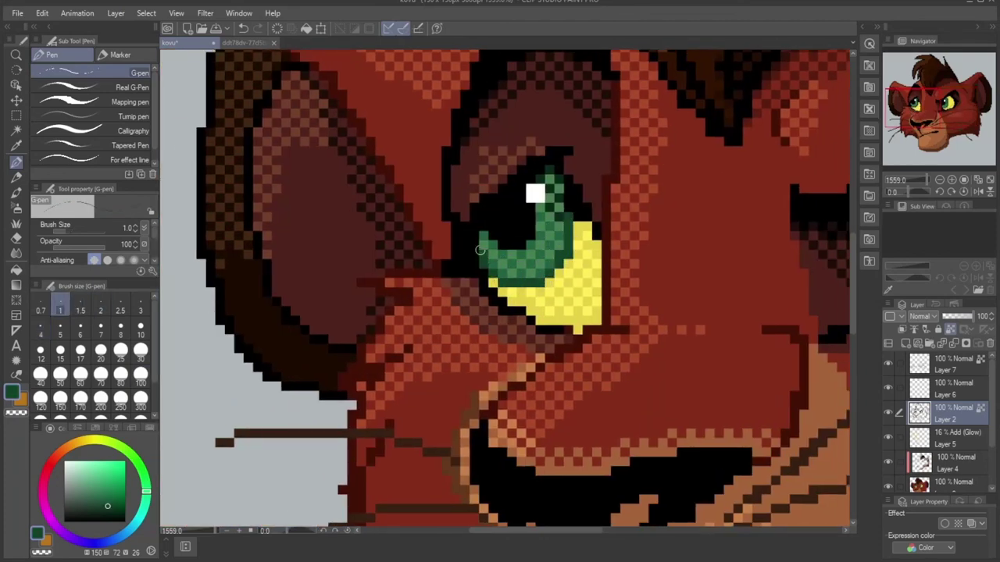
{"action": "scroll", "coordinate": [559, 323], "scroll_direction": "down", "scroll_amount": 6}
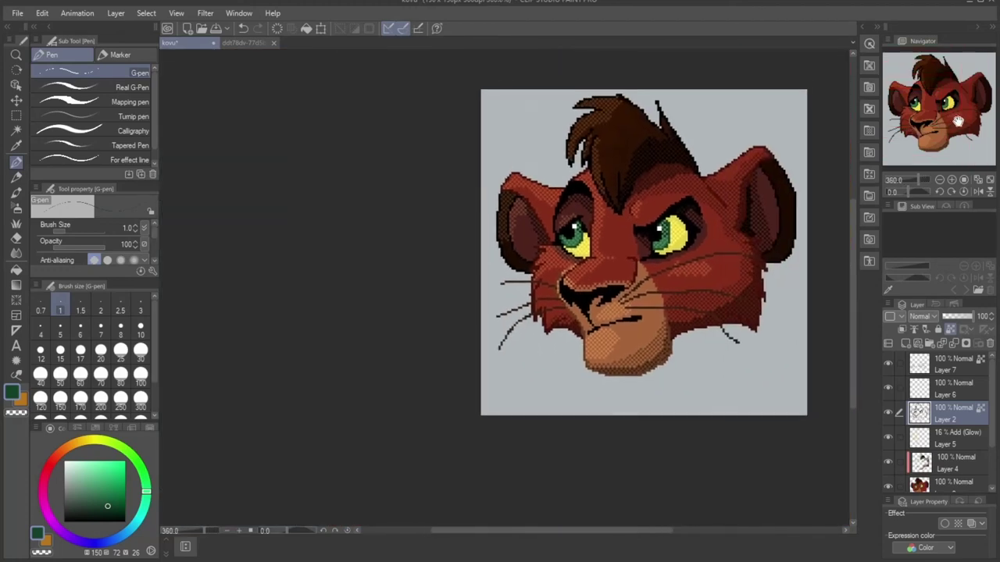
{"action": "left_click_drag", "start_coordinate": [923, 130], "coordinate": [932, 118]}
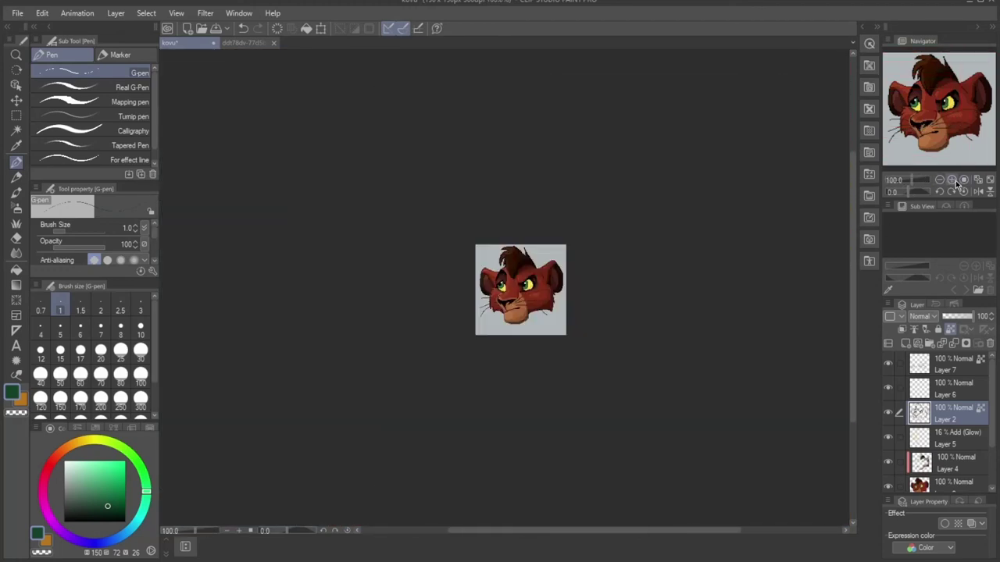